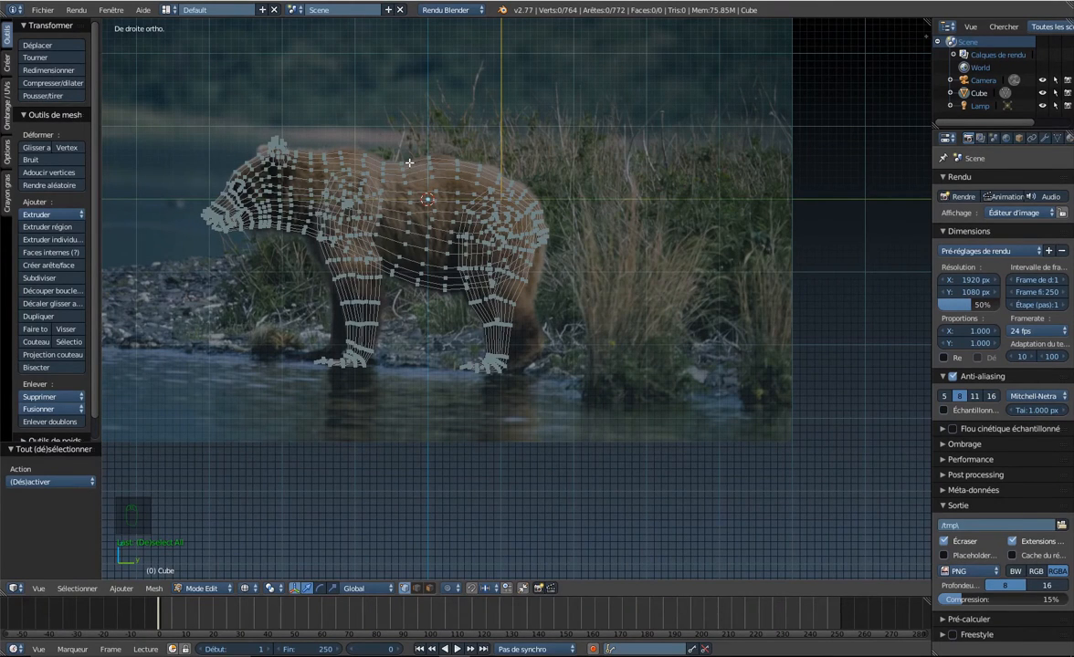
Leave mesh editing, reframe the bear in the camera view with fly navigation, and render a test image.
middle_drag(422, 157, 422, 188)
key(Tab)
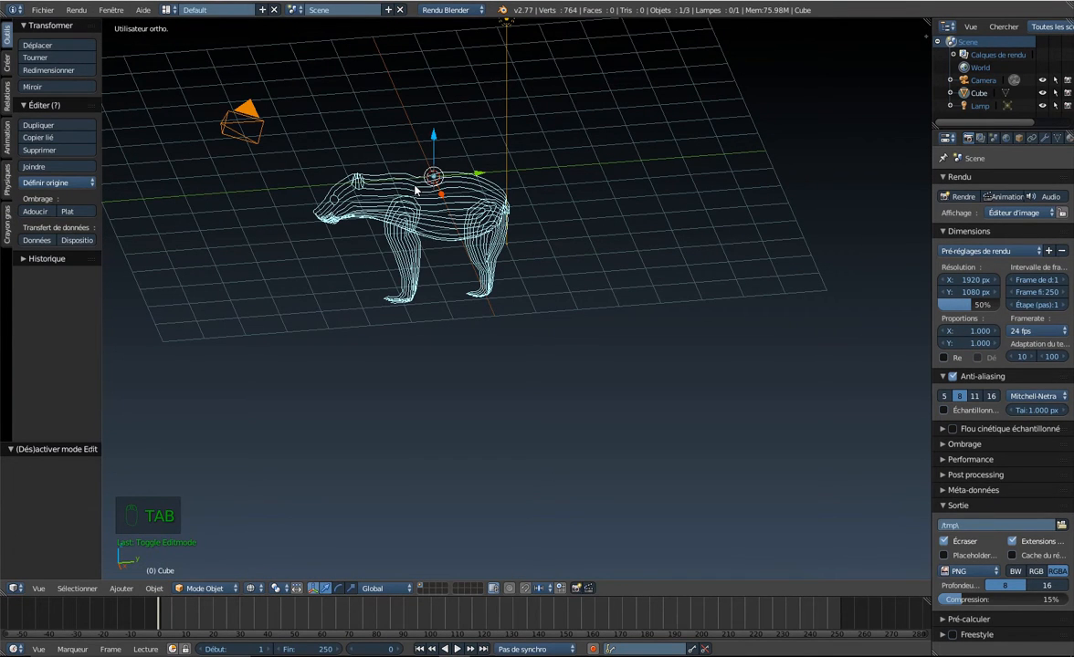
key(KP_0)
key(shift+f)
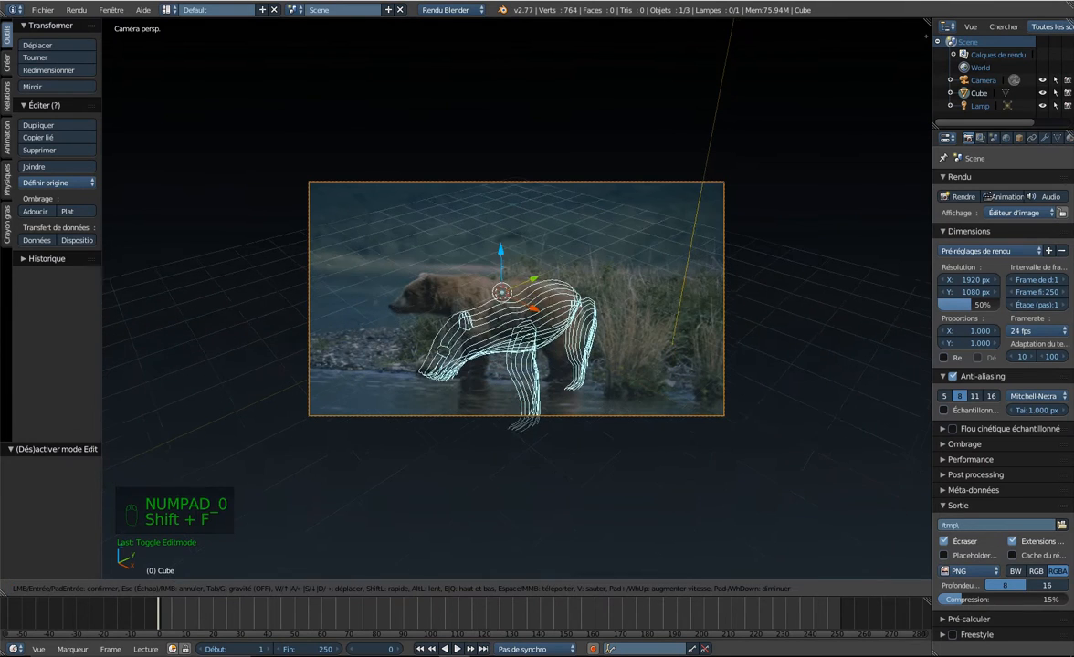
click(522, 302)
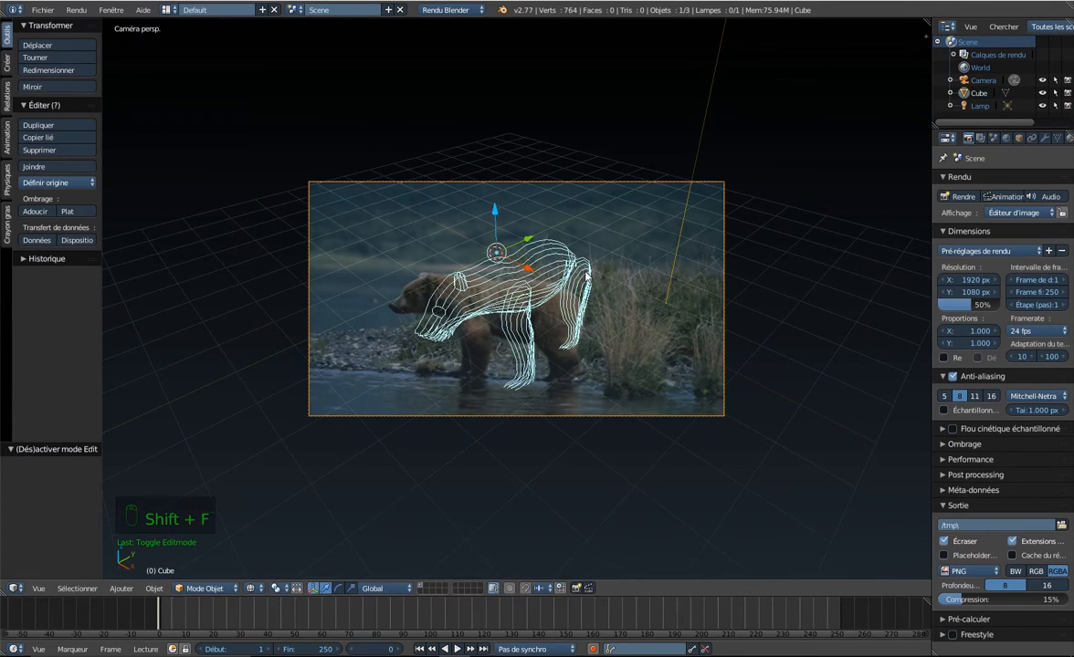
key(F12)
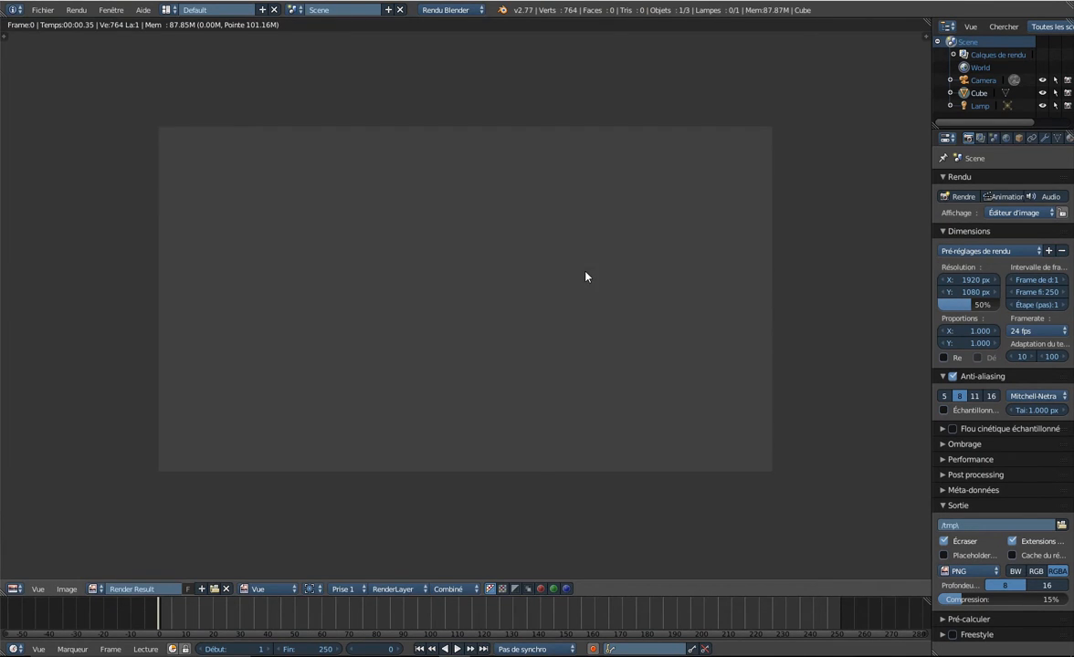
key(Escape)
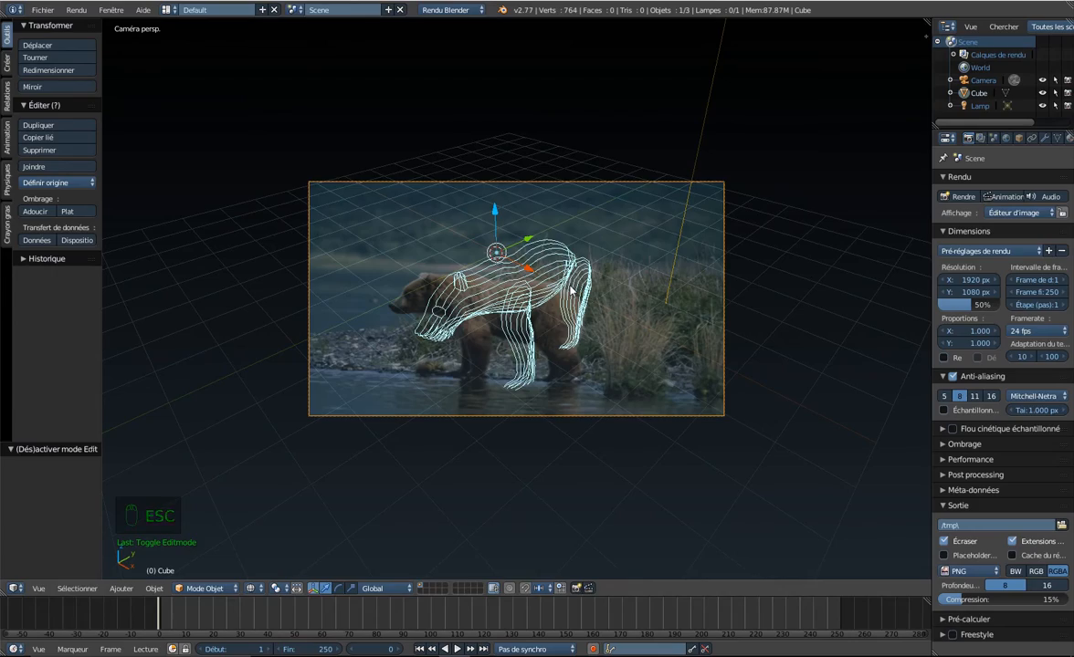
Reopen the bear mesh for vertex editing in the right orthographic view.
middle_drag(578, 283, 536, 264)
scroll(536, 264, up, 6)
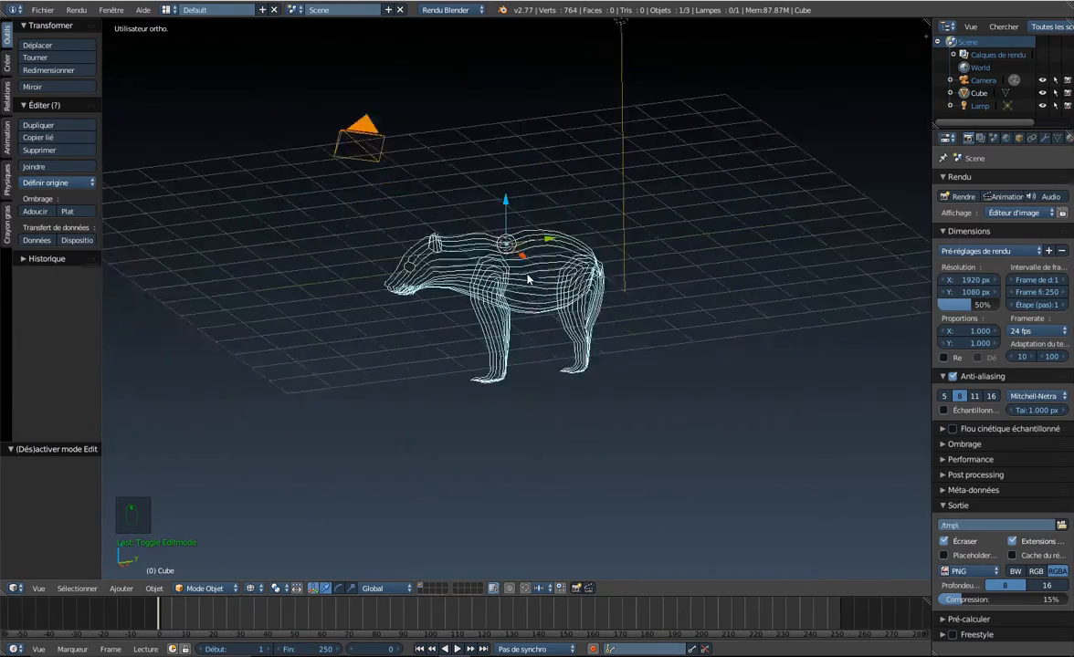
key(Tab)
shift+middle_drag(524, 219, 605, 313)
key(KP_3)
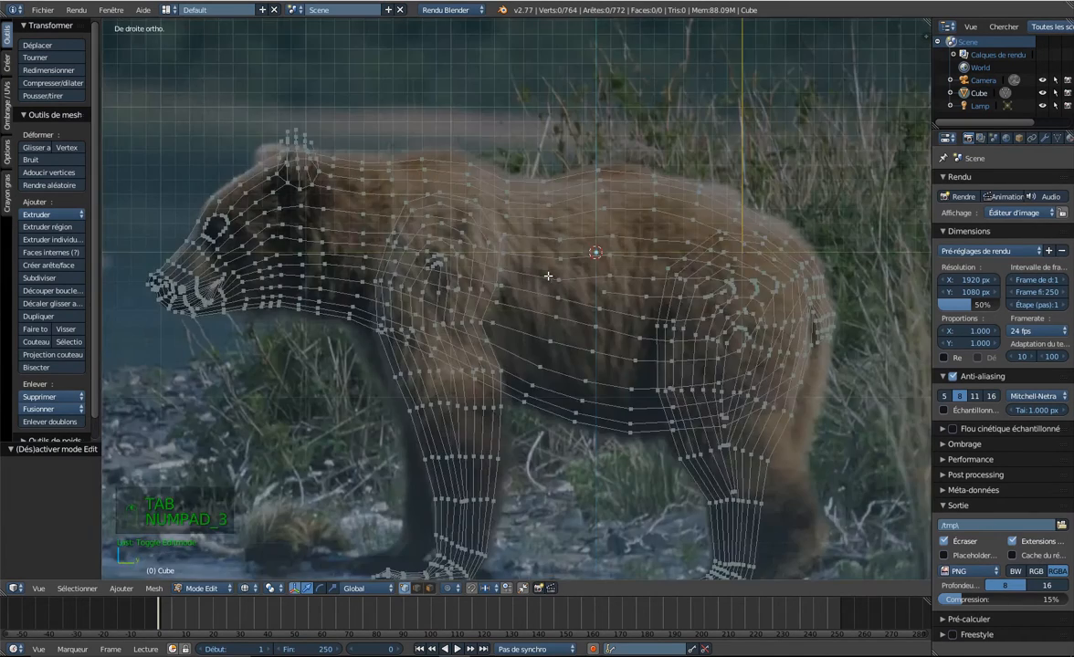
scroll(360, 233, up, 6)
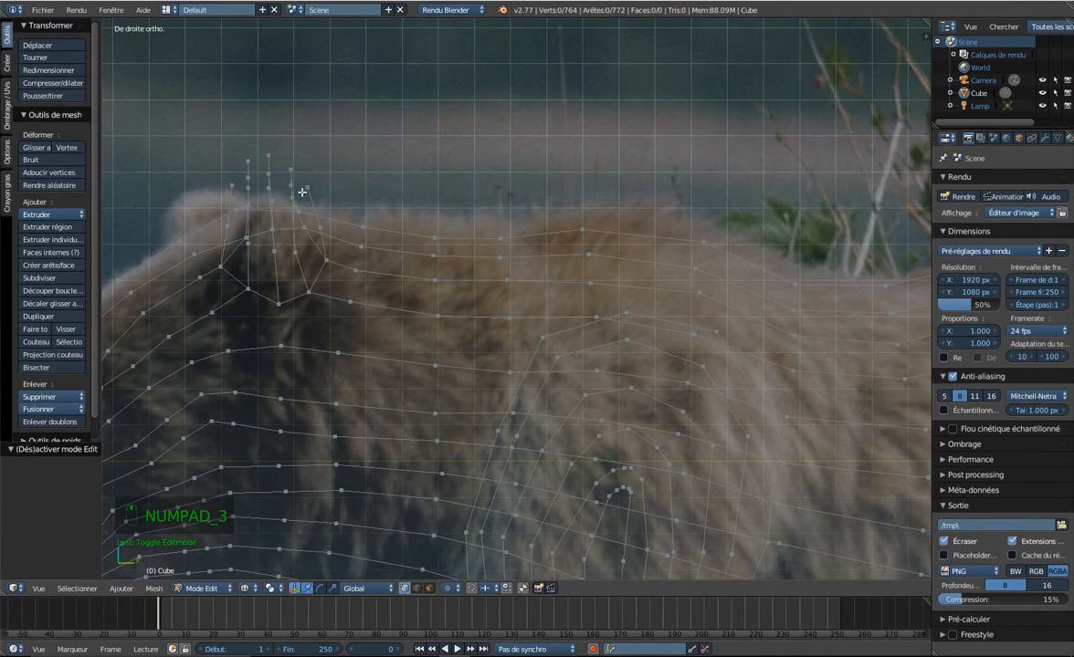
right_click(355, 270)
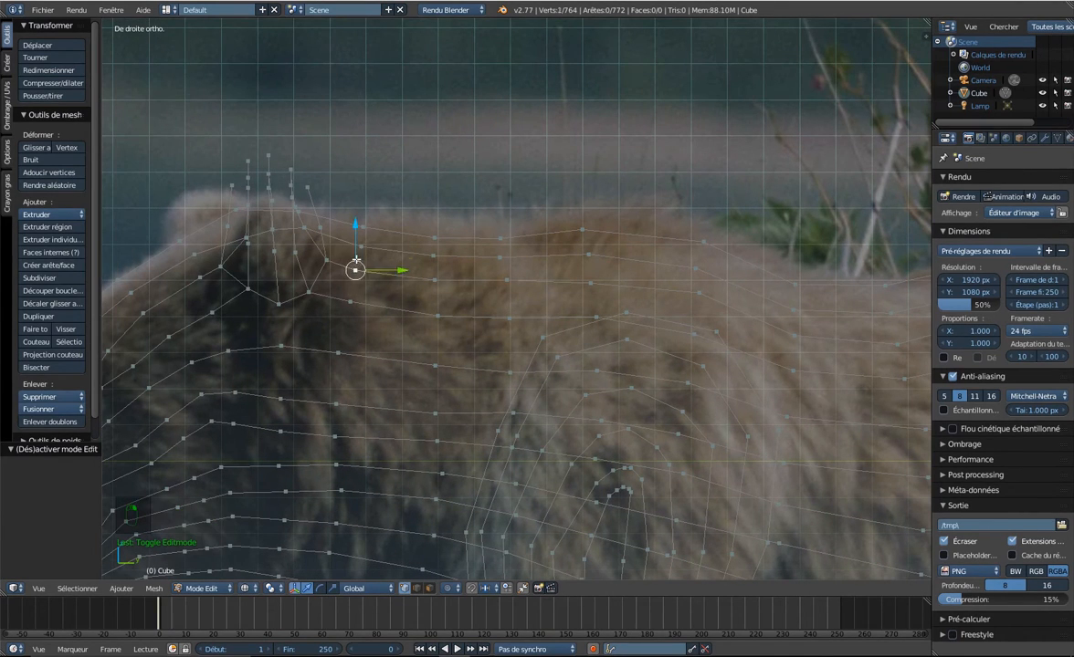
shift+right_click(360, 247)
shift+right_click(434, 256)
shift+right_click(437, 280)
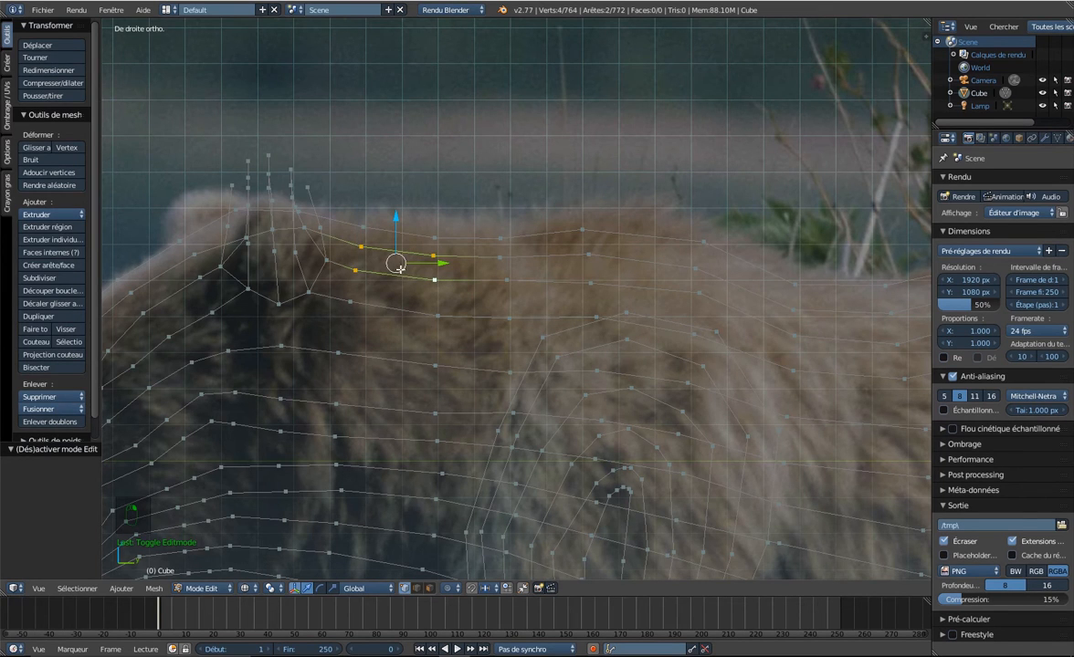
Fill two adjoining quad faces on the bear's forehead above the eye, reaching out to the head's profile line.
scroll(384, 258, down, 1)
shift+middle_drag(383, 258, 695, 170)
scroll(493, 215, up, 3)
right_click(517, 167)
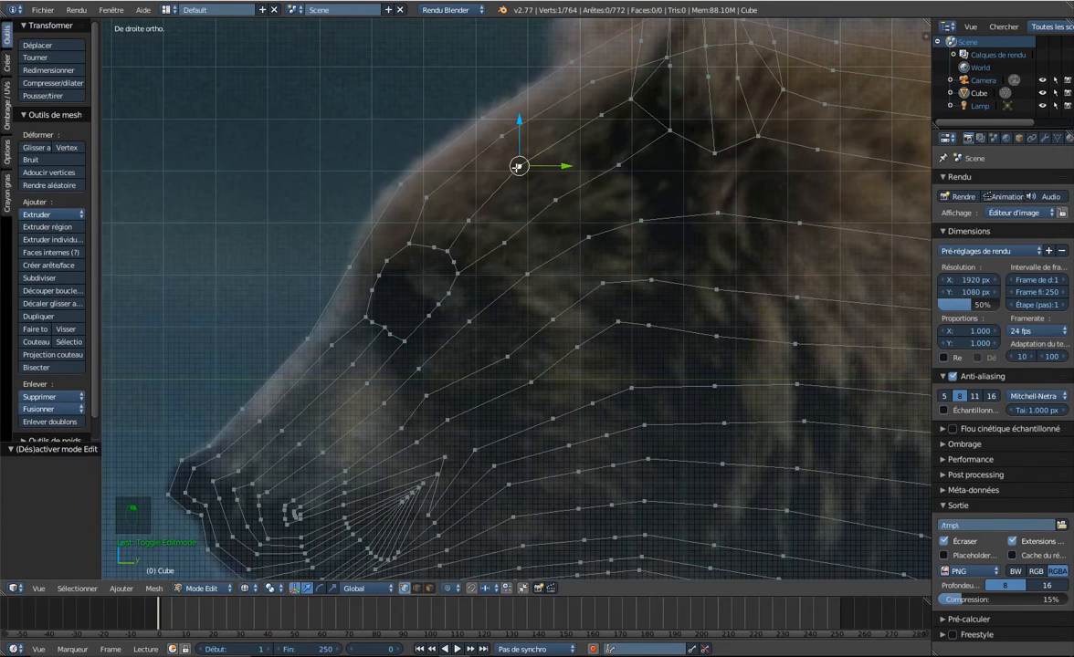
shift+right_click(468, 220)
shift+right_click(425, 197)
shift+right_click(501, 136)
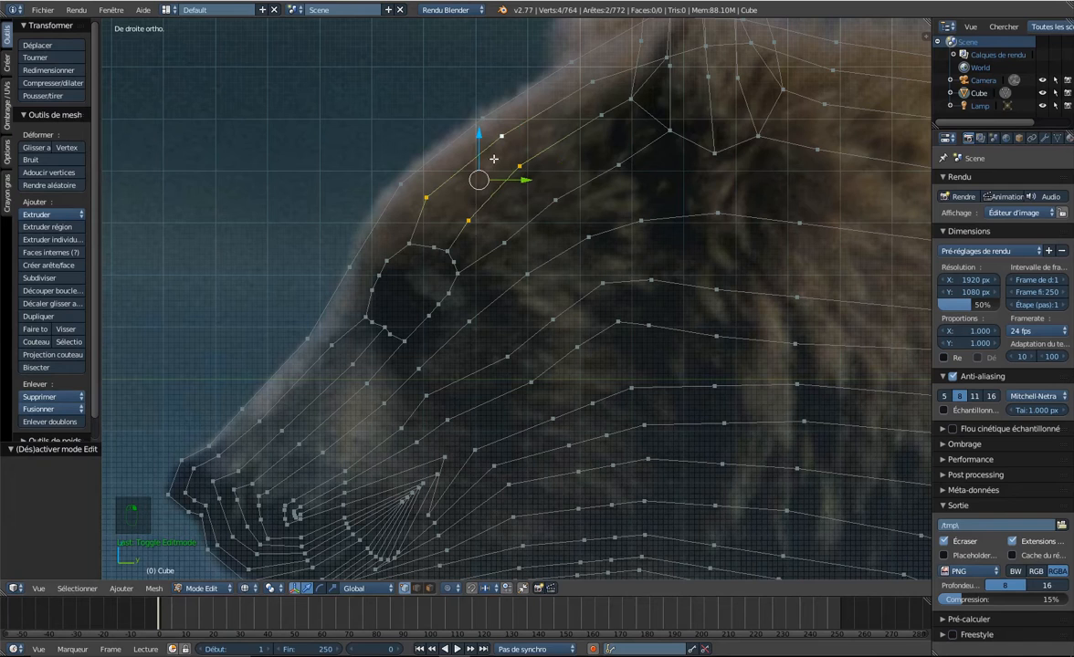
key(f)
key(f)
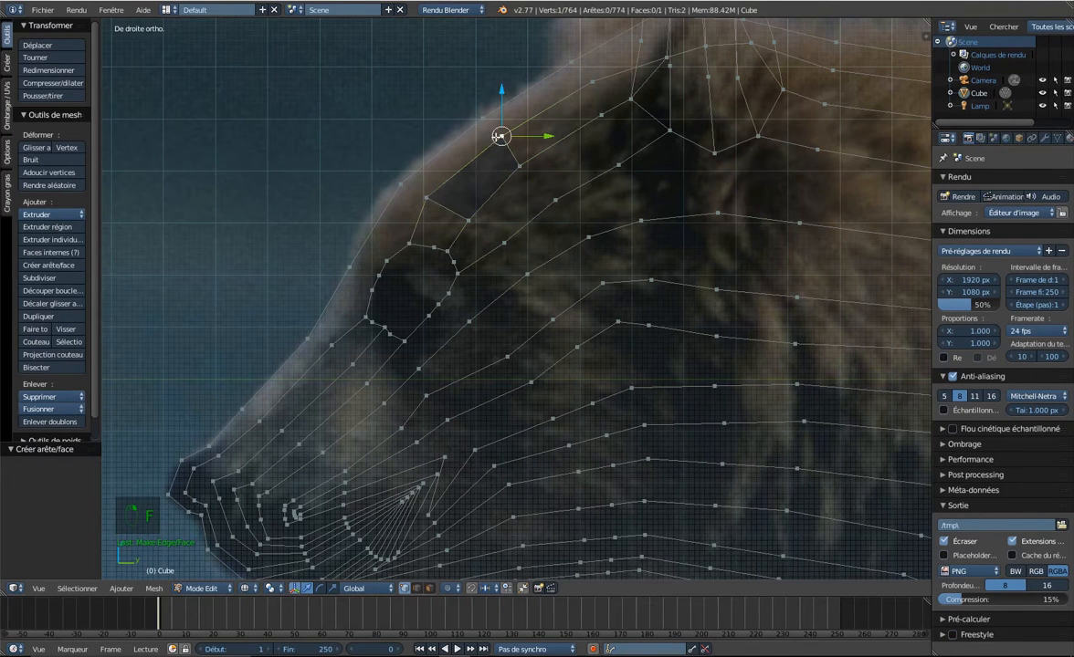
Fill a quad face between the forehead profile line and the upper front of the eye contour.
right_click(427, 197)
shift+right_click(401, 183)
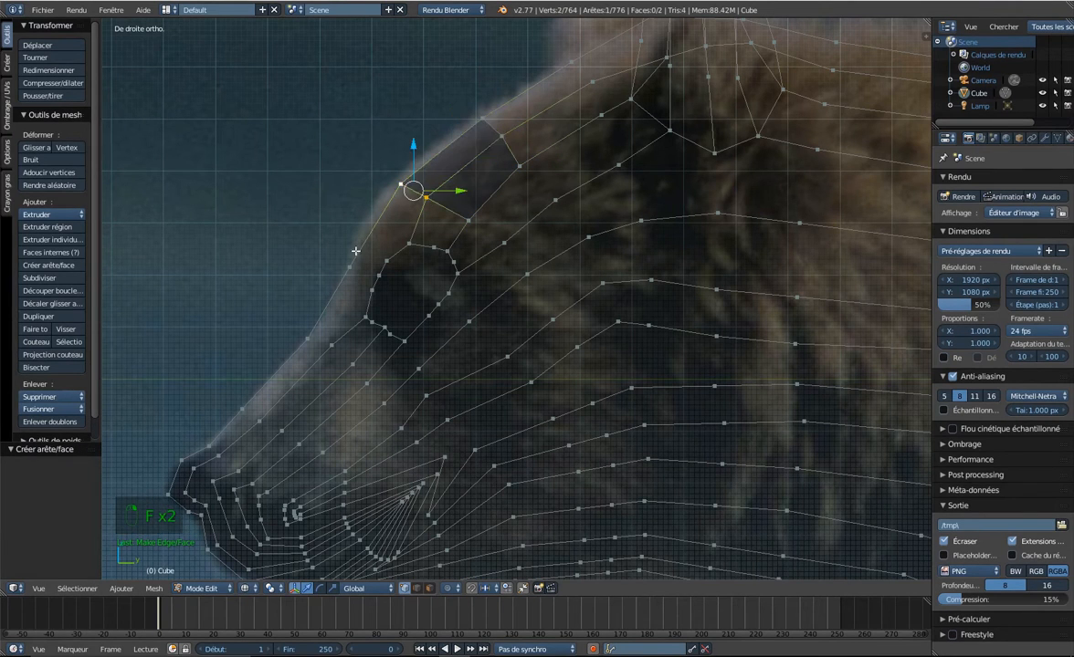
shift+right_click(353, 264)
shift+right_click(409, 244)
key(f)
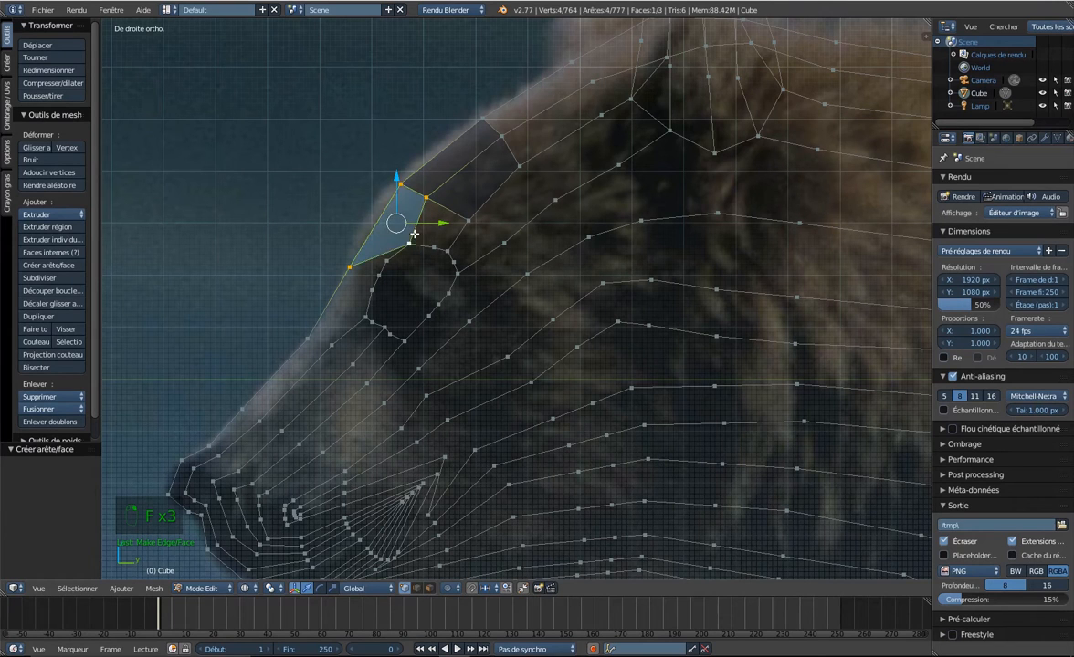
Fill a quad face joining the lower front of the eye contour to the profile line at the snout bridge.
right_click(350, 266)
right_click(365, 317)
shift+right_click(350, 266)
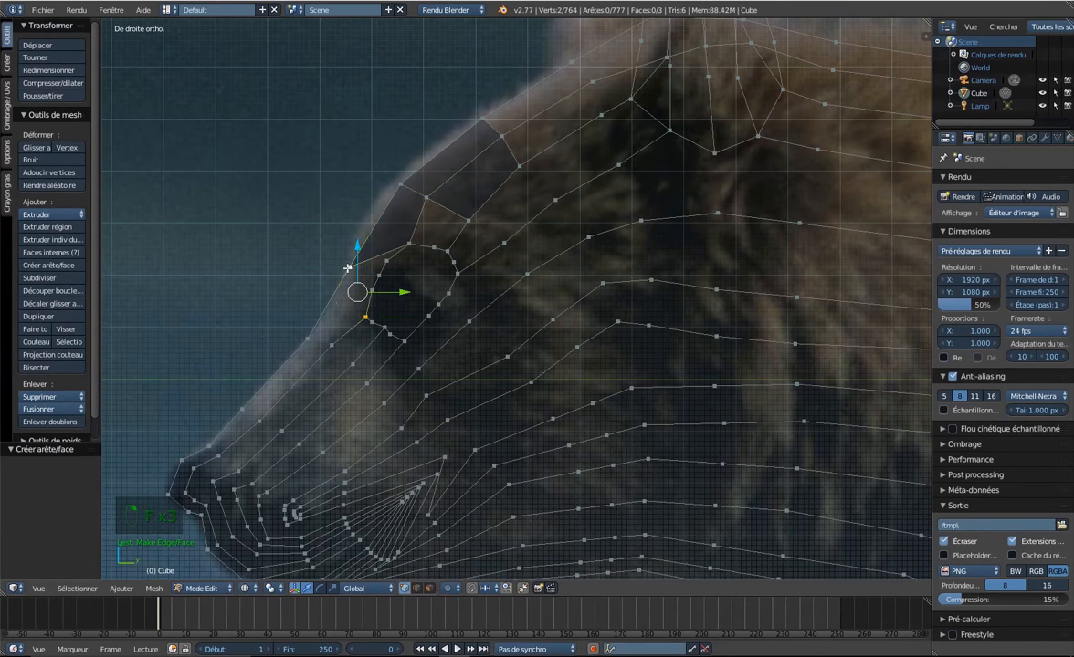
shift+right_click(311, 338)
shift+right_click(331, 345)
key(f)
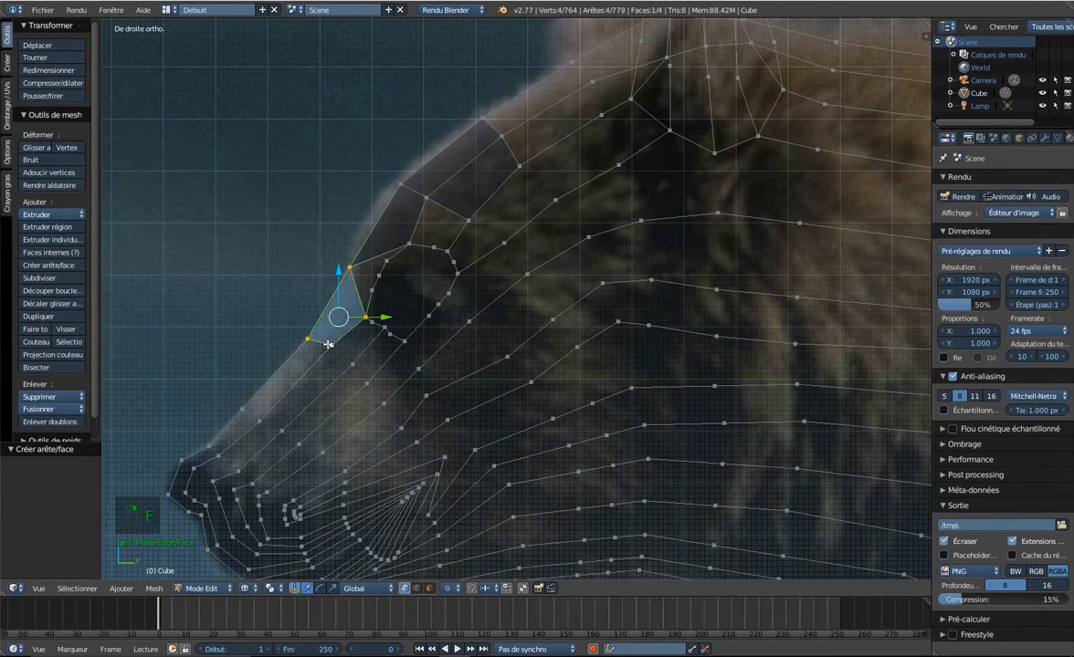
Undo the last two faces created in front of the eye, keeping the two forehead faces.
right_click(353, 274)
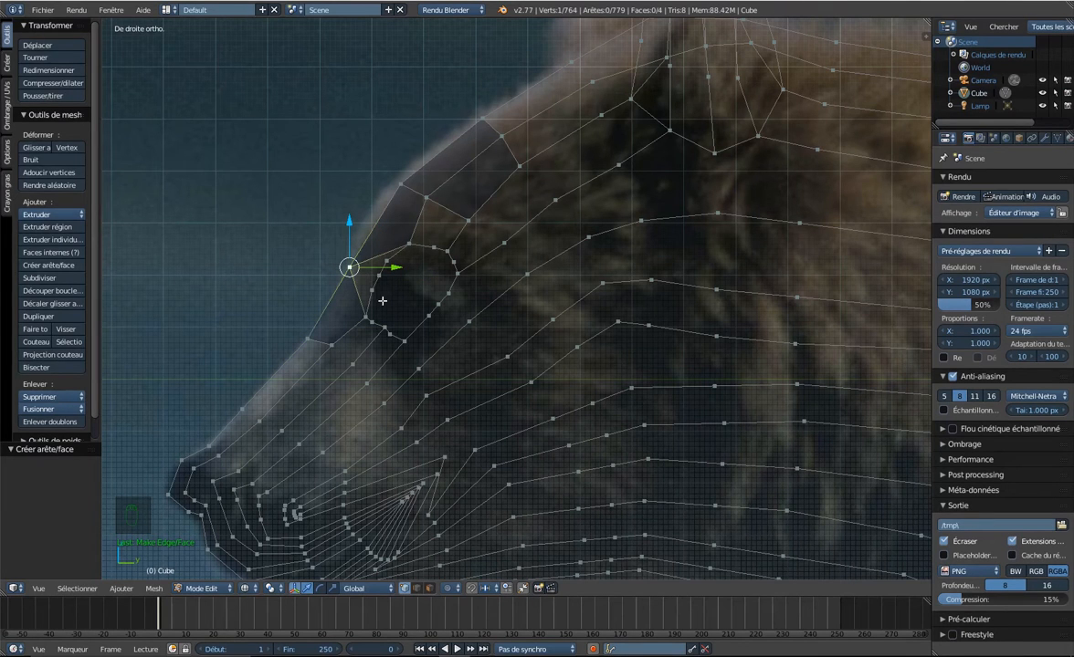
scroll(382, 300, up, 3)
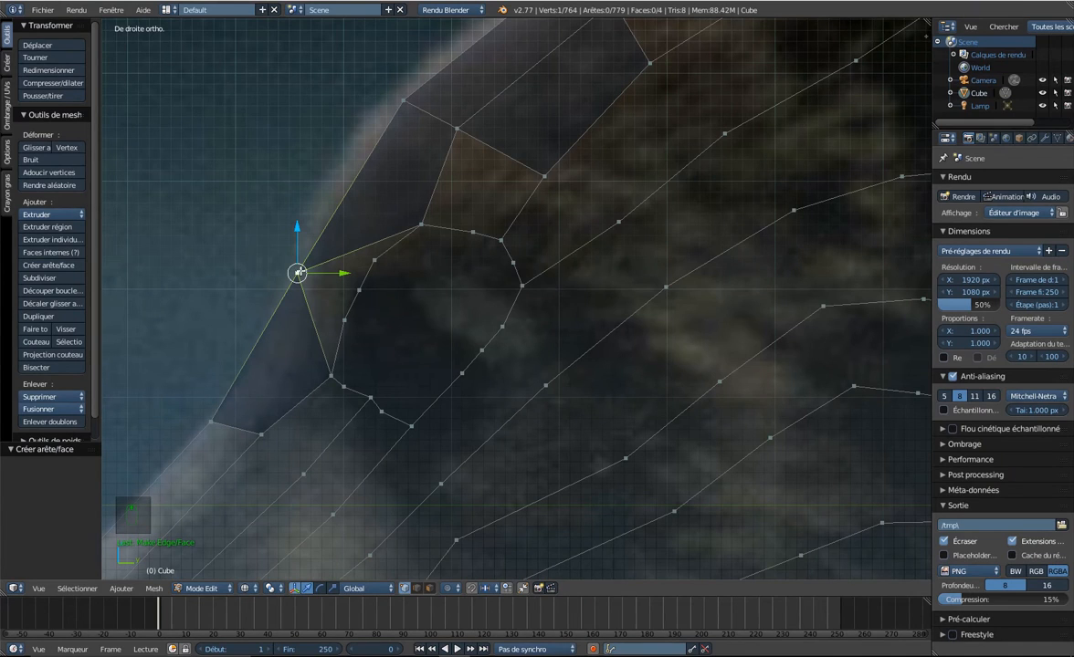
key(ctrl+z)
key(ctrl+z)
key(ctrl+z)
key(ctrl+z)
key(ctrl+z)
key(ctrl+z)
key(ctrl+z)
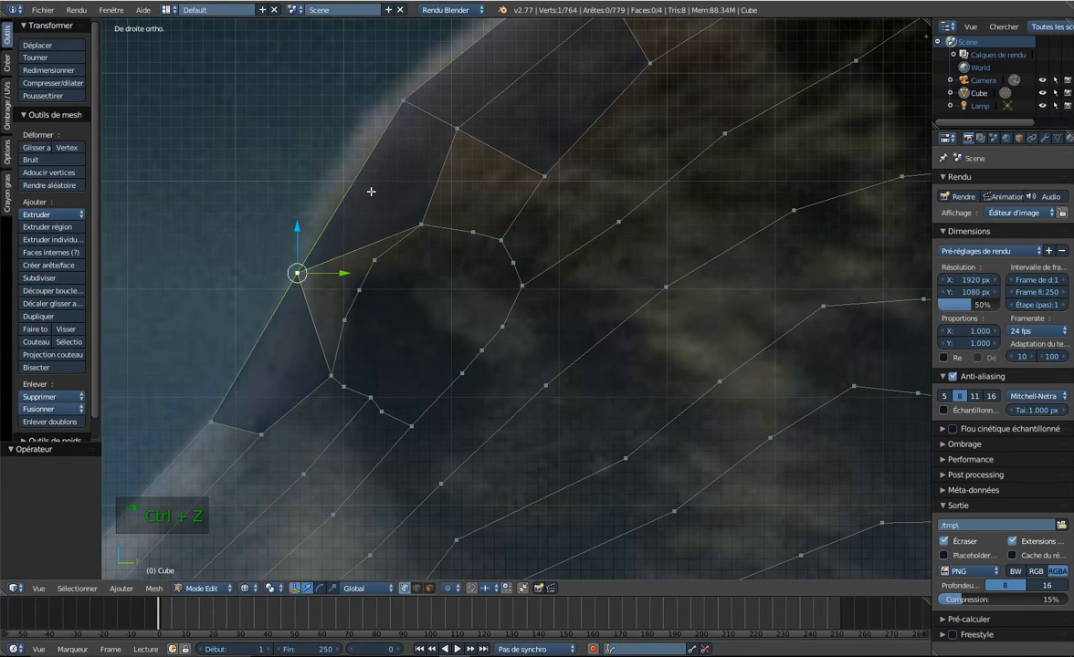
key(ctrl+z)
key(ctrl+z)
key(ctrl+z)
key(ctrl+z)
key(ctrl+z)
key(ctrl+z)
key(ctrl+z)
key(ctrl+z)
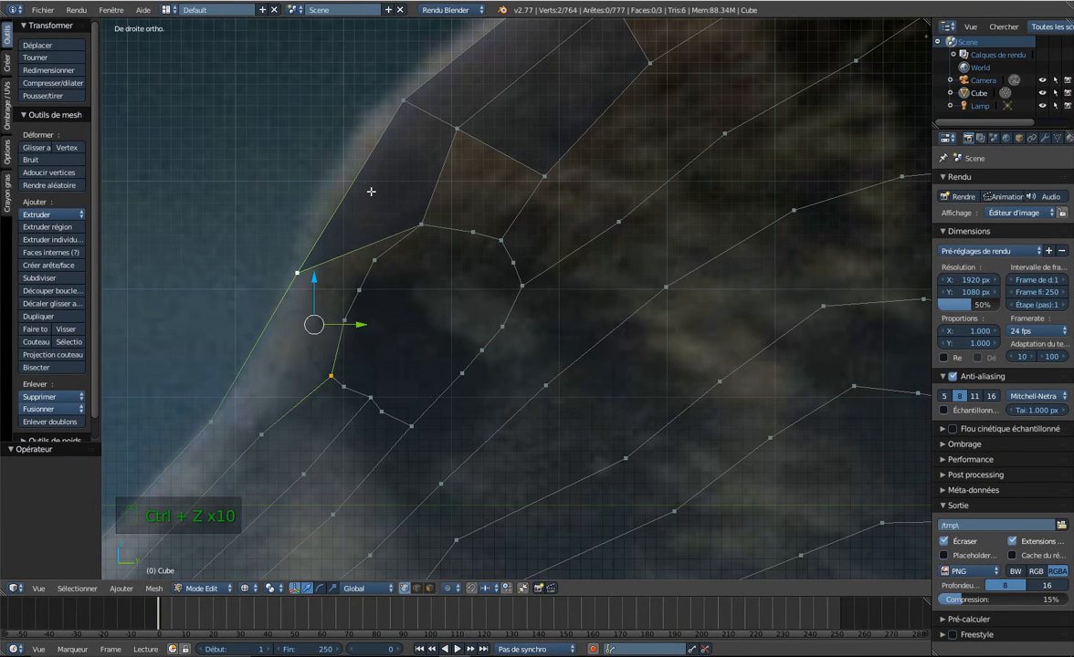
key(ctrl+z)
key(ctrl+z)
key(ctrl+z)
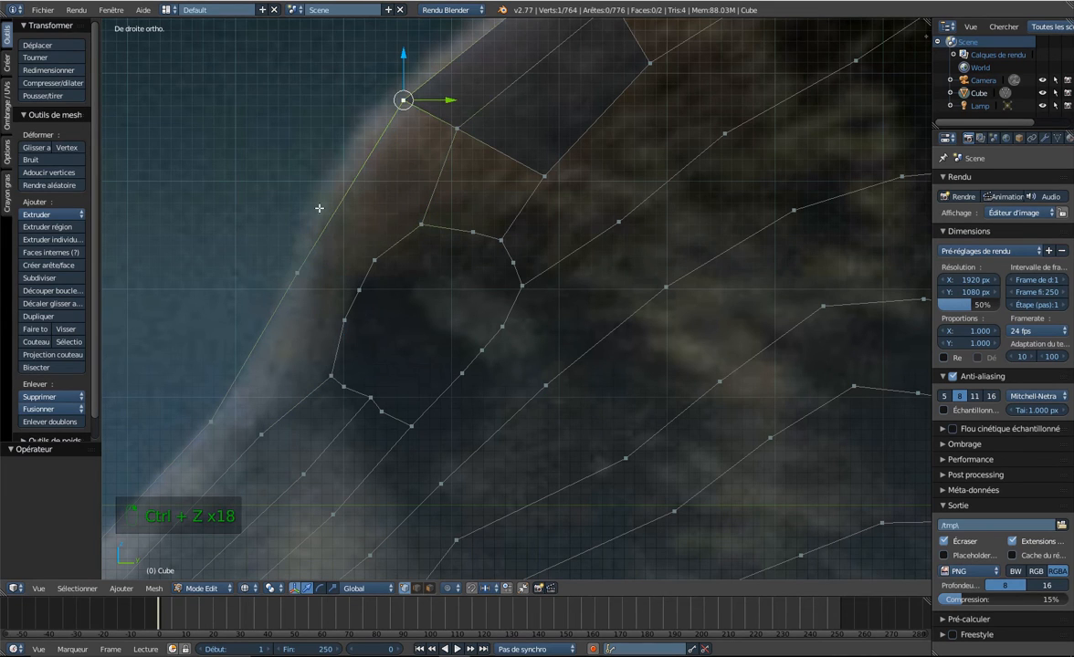
Subdivide the profile edge in front of the upper eye with 2 cuts.
shift+right_click(308, 274)
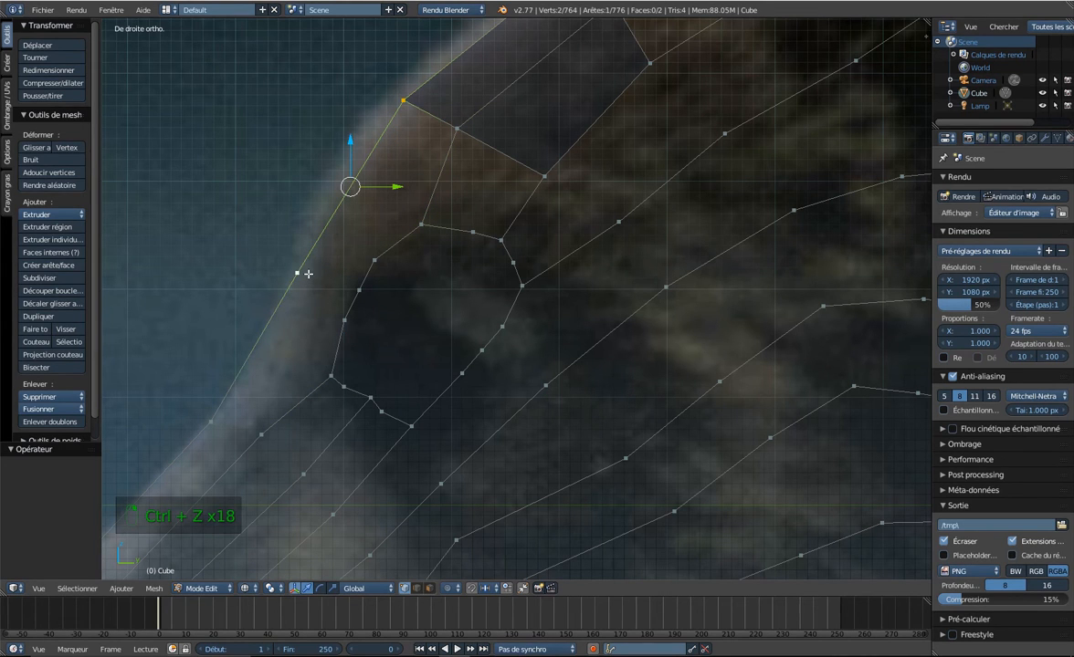
key(w)
click(310, 273)
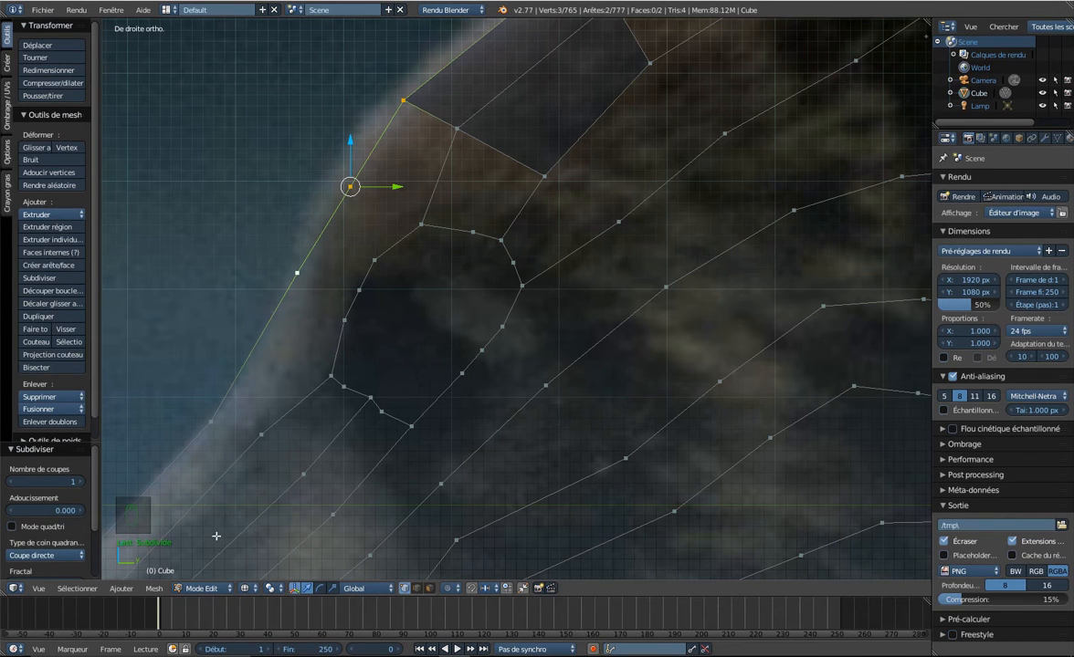
click(80, 482)
Subdivide the next profile edge down, in front of the lower eye, with 2 cuts.
right_click(211, 422)
shift+right_click(296, 272)
key(w)
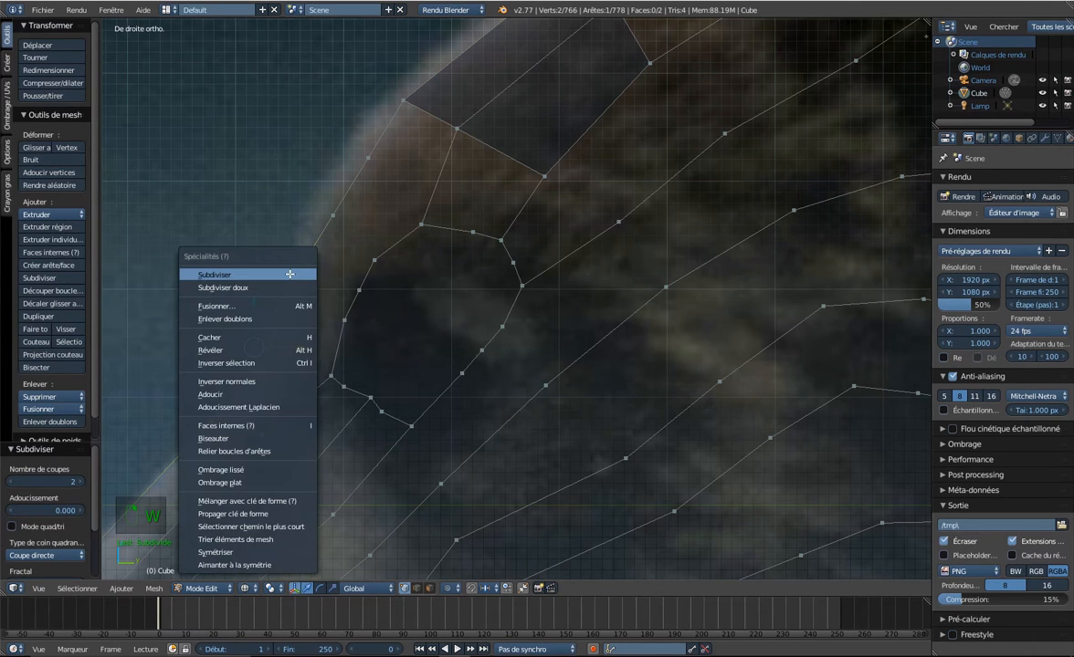
click(290, 274)
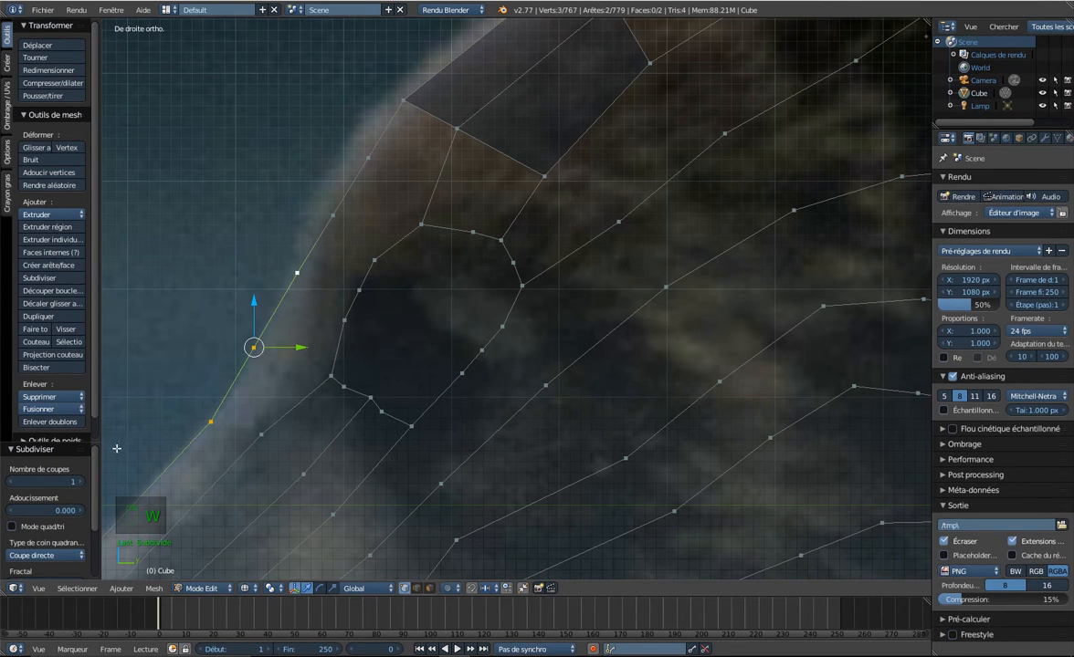
click(79, 482)
Fill two quad faces between the subdivided profile edge and the upper front of the eye contour, starting from the forehead faces.
right_click(372, 167)
shift+right_click(407, 209)
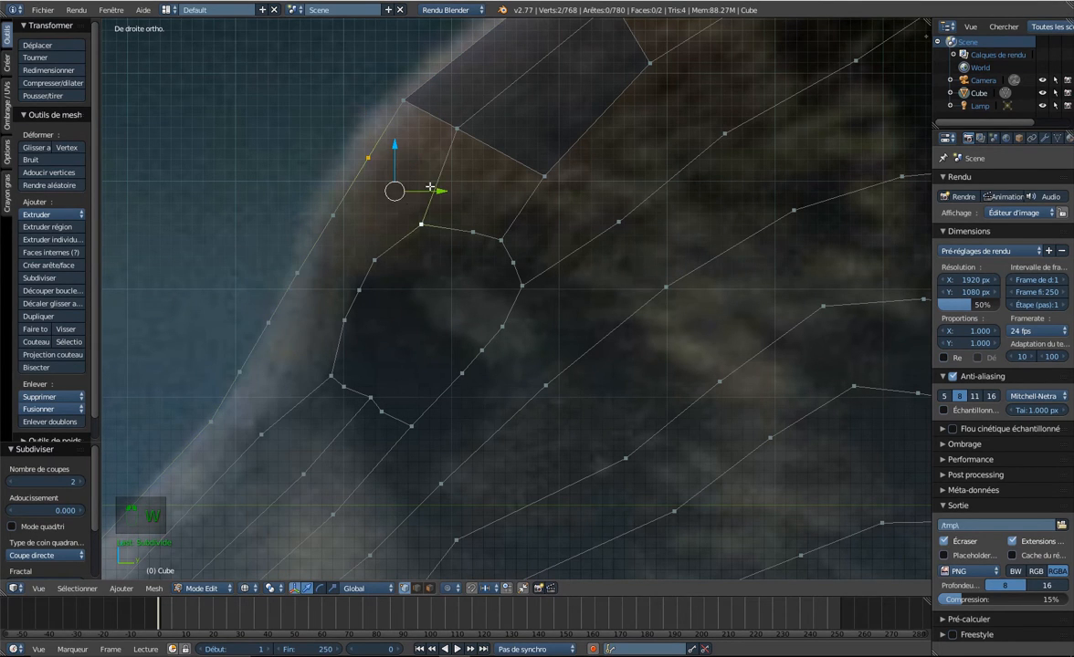
shift+right_click(457, 128)
shift+right_click(403, 101)
key(f)
right_click(368, 157)
shift+right_click(333, 214)
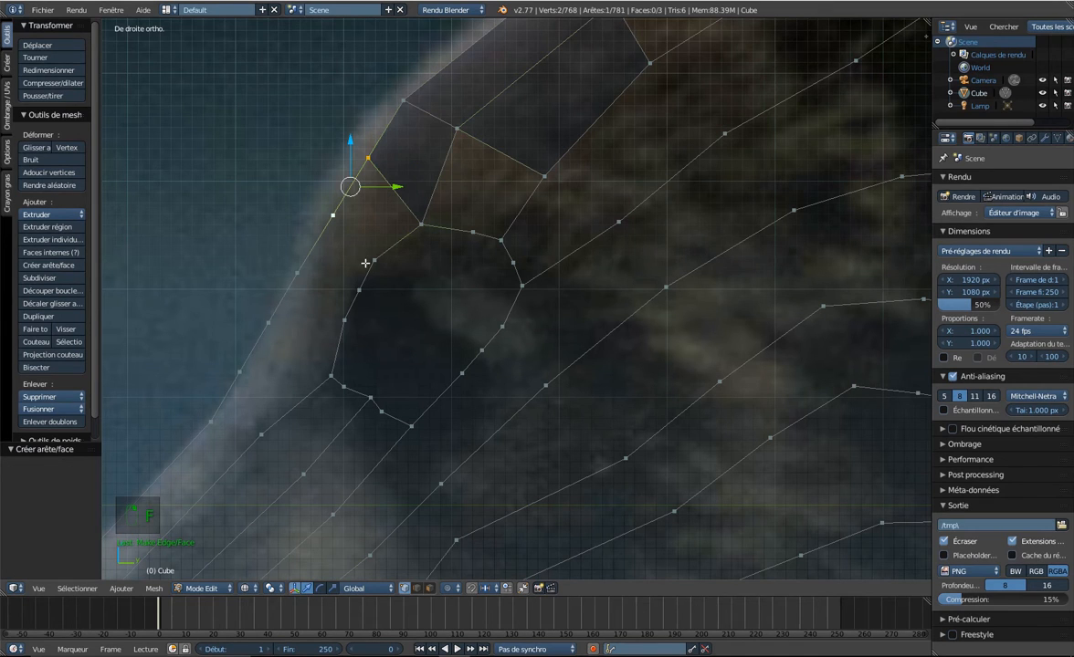
shift+right_click(374, 260)
shift+right_click(421, 224)
key(f)
Continue the face strip with three more quads down the front of the eye contour to its lower front corner.
right_click(374, 260)
shift+right_click(332, 217)
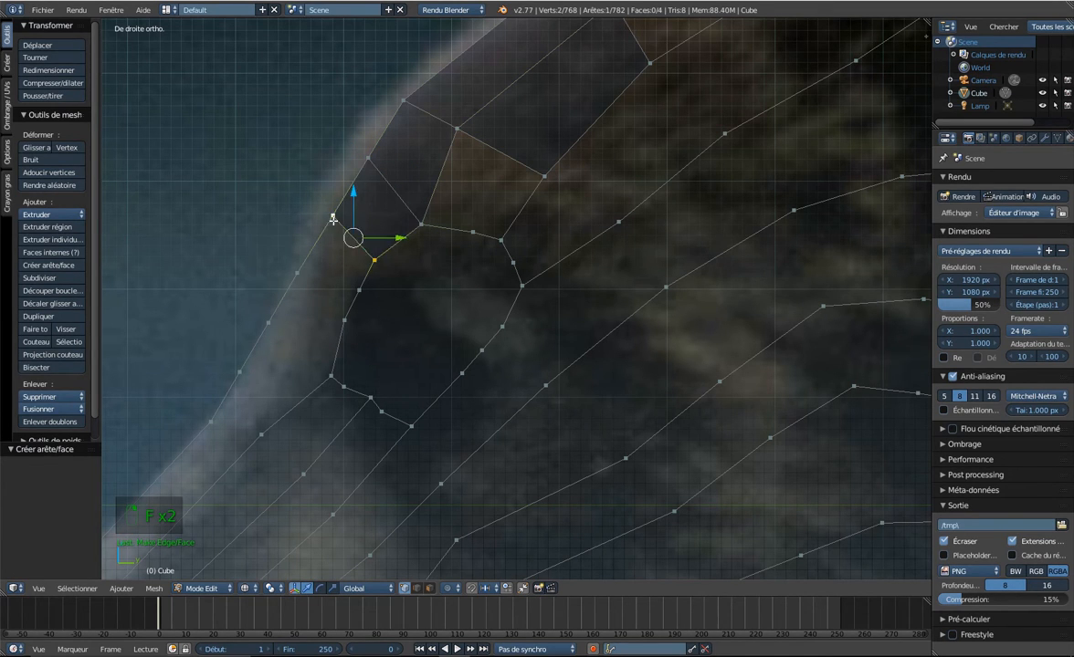
key(f)
key(f)
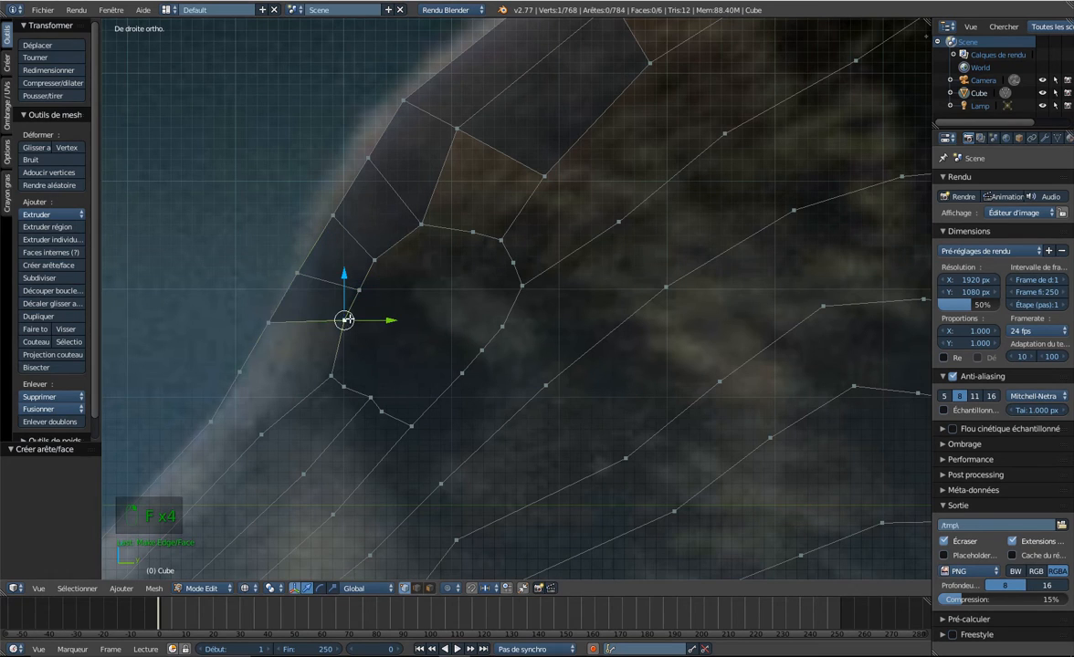
shift+right_click(268, 321)
shift+right_click(239, 373)
shift+right_click(316, 377)
key(f)
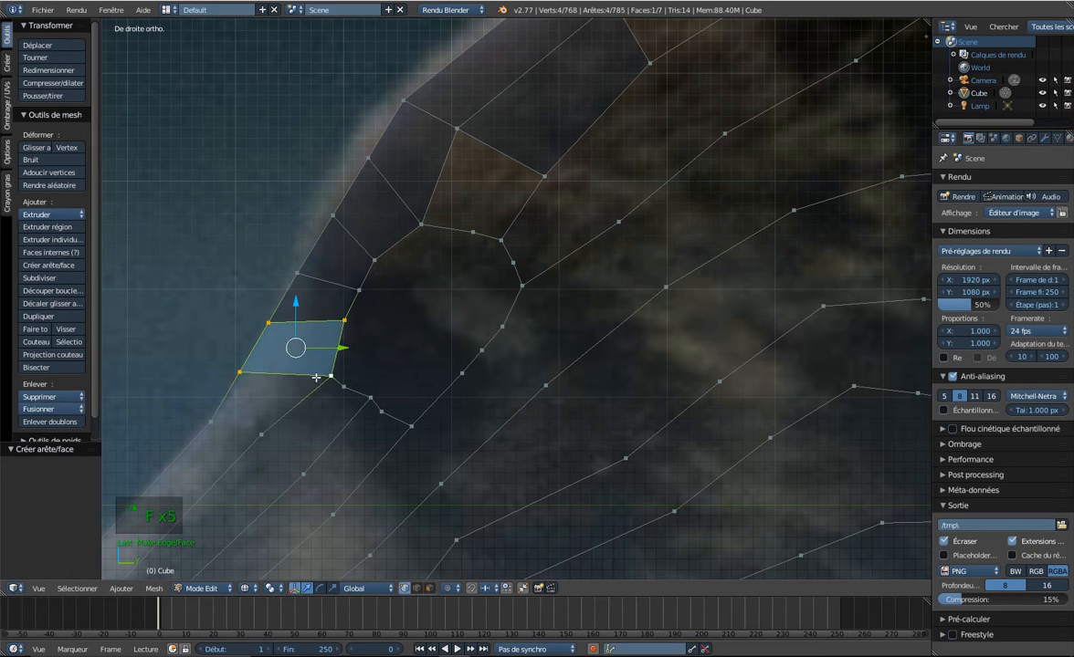
Fill a quad face joining the eye contour's lower front corner to the top of the snout bridge.
right_click(329, 376)
shift+right_click(261, 435)
shift+right_click(211, 422)
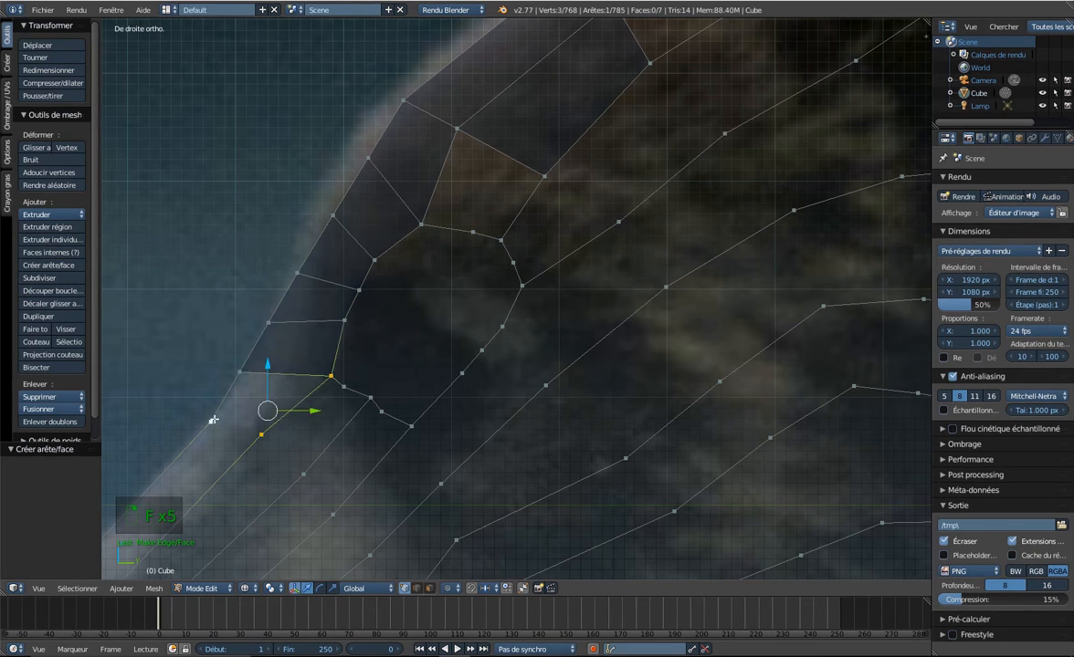
shift+right_click(240, 371)
key(f)
Fill a triangular face on the snout bridge, using one profile vertex and two vertices of the adjacent inner line.
shift+middle_drag(419, 290, 434, 315)
shift+middle_drag(279, 361, 396, 312)
right_click(380, 341)
shift+right_click(291, 469)
shift+right_click(437, 321)
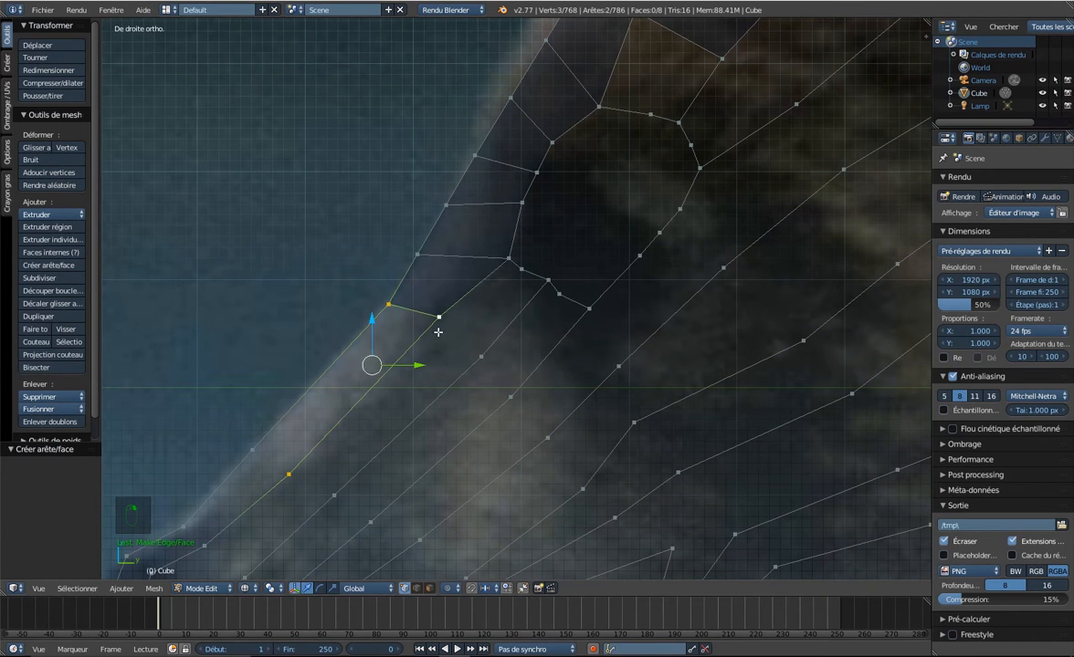
key(f)
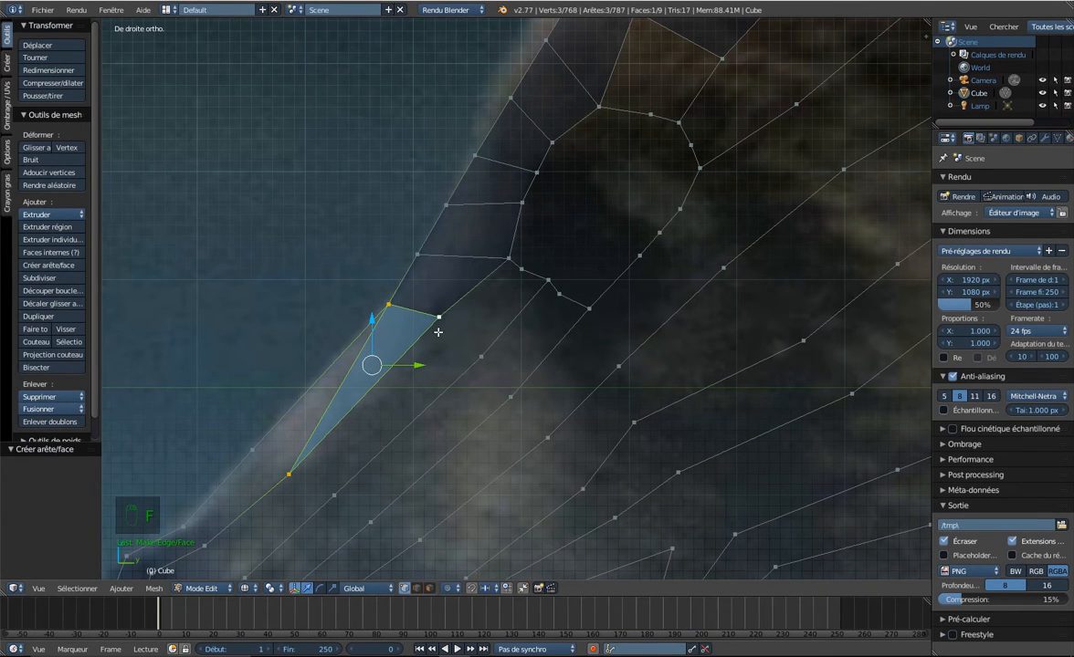
Fill a second triangular face on the snout bridge, between two profile vertices and the lower vertex of the adjacent inner line.
right_click(388, 304)
shift+right_click(252, 450)
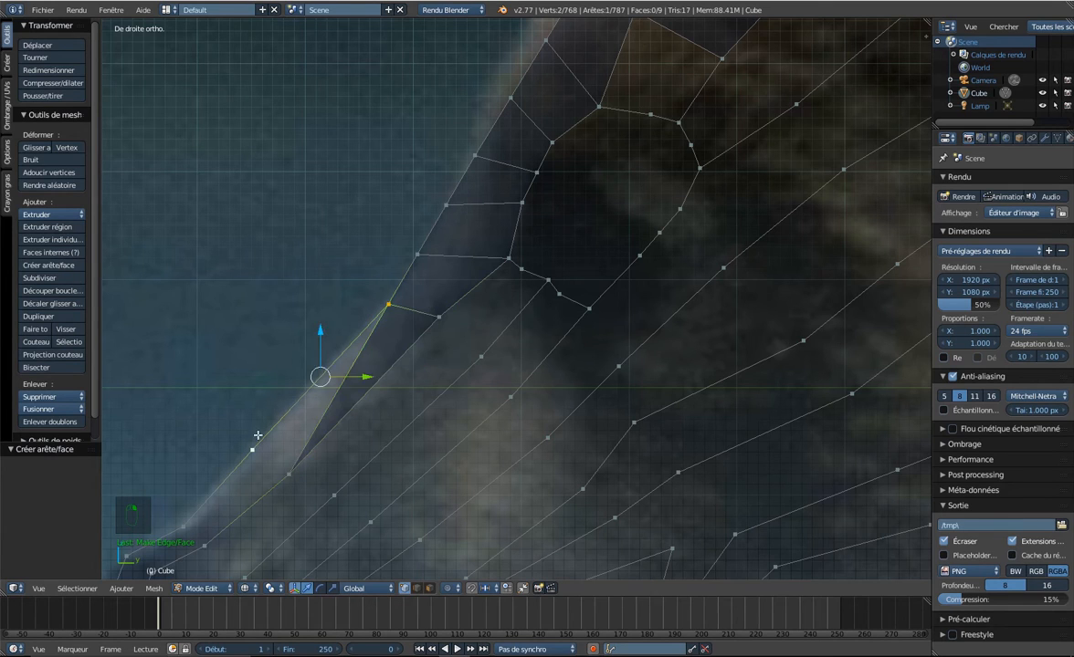
shift+right_click(289, 474)
key(f)
Try a single loop cut lengthwise through the face strip along the forehead and eye, and undo it.
shift+middle_drag(291, 484, 412, 310)
shift+middle_drag(359, 427, 345, 495)
shift+middle_drag(458, 314, 411, 447)
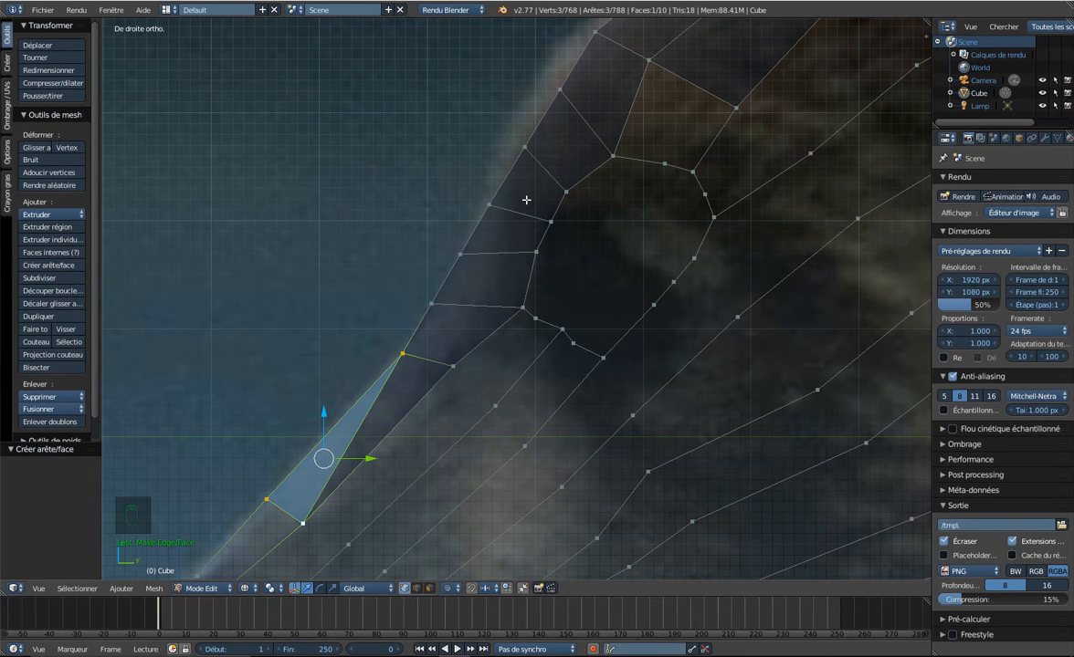
key(ctrl+r)
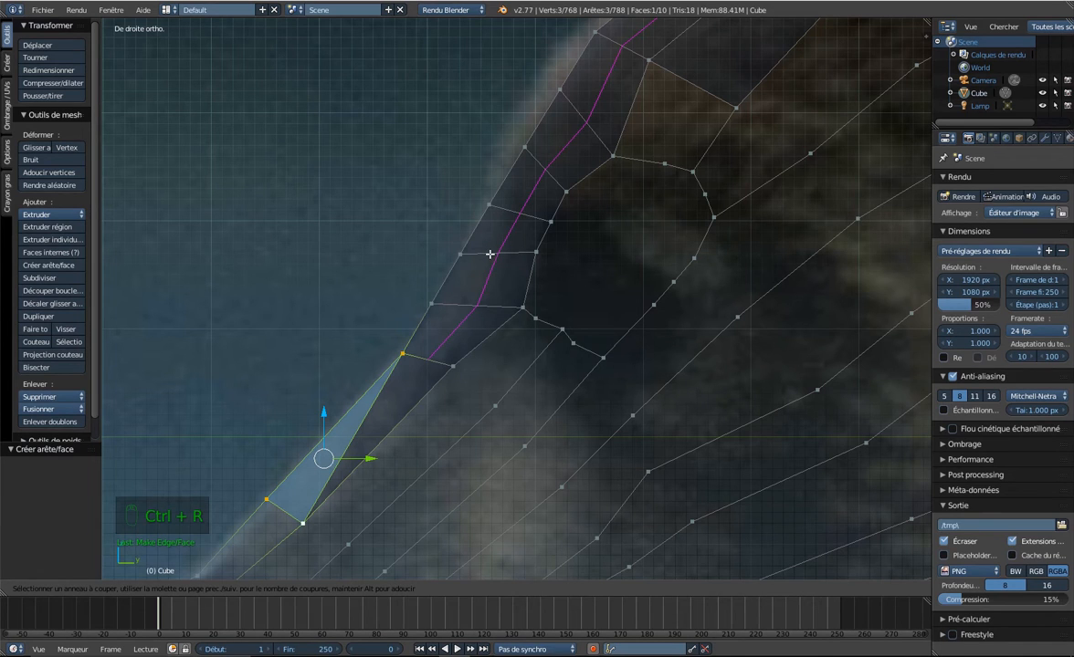
click(441, 340)
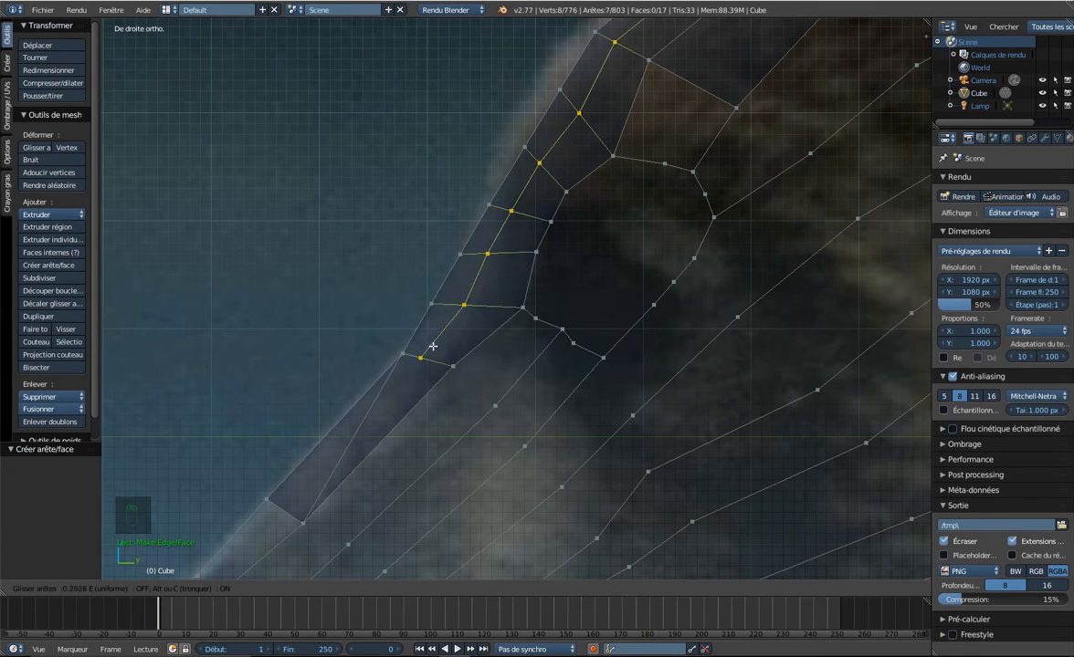
click(484, 319)
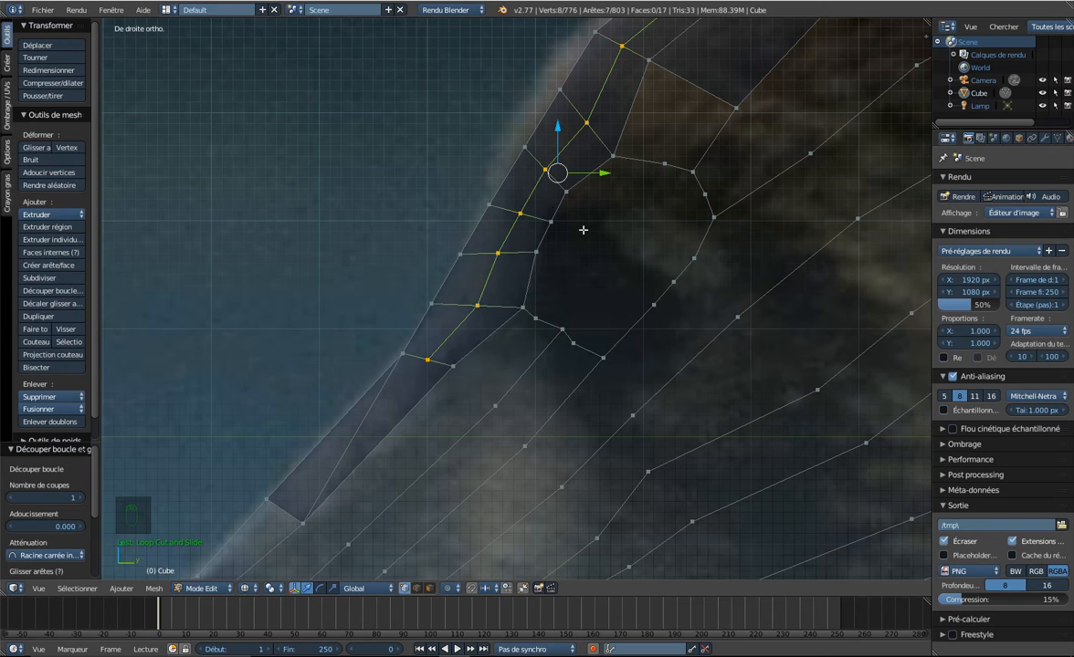
key(ctrl+z)
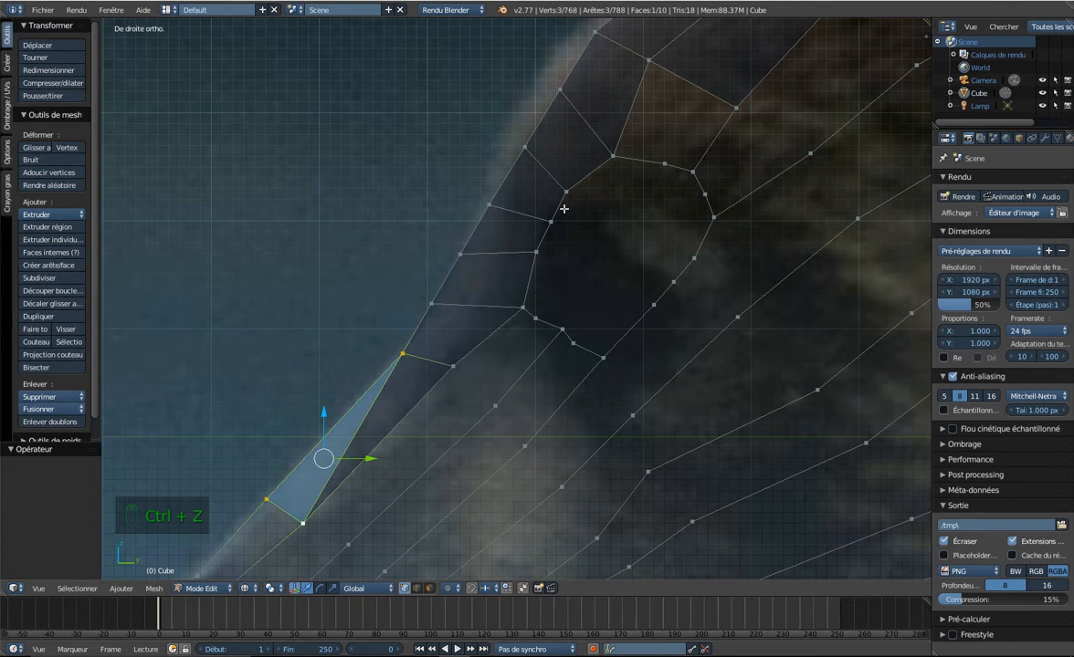
Undo the two triangular faces on the snout bridge, back to the selection of their three starting vertices.
key(ctrl+z)
key(ctrl+z)
key(ctrl+z)
key(ctrl+z)
key(ctrl+z)
key(ctrl+z)
key(ctrl+z)
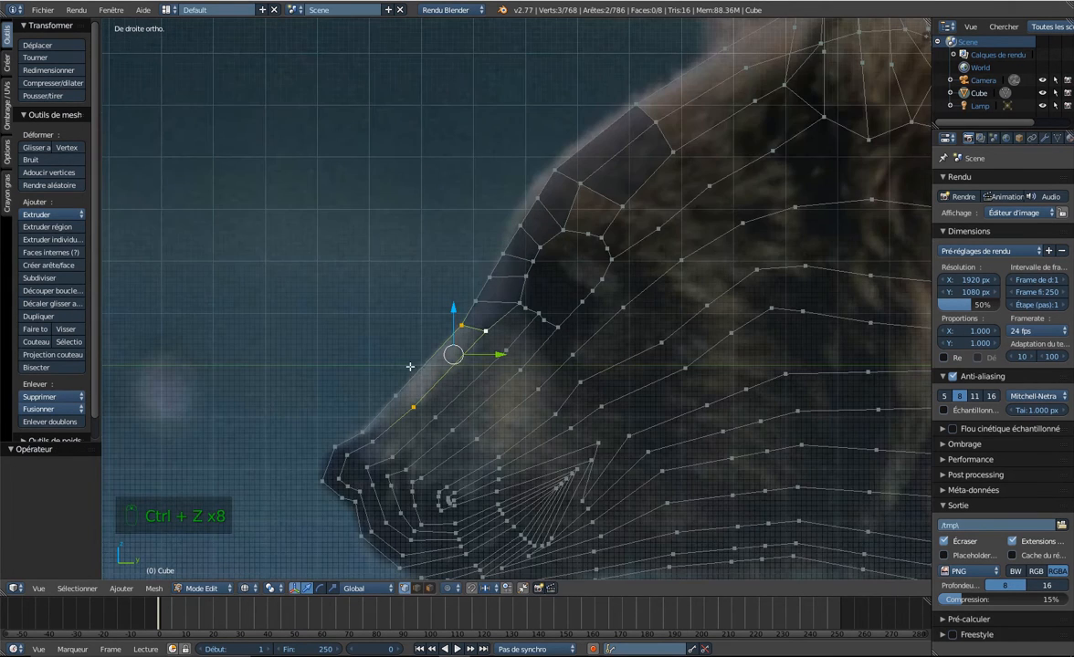
Add the lower profile vertex to the selection and fill one quad face across the snout bridge.
scroll(419, 365, down, 8)
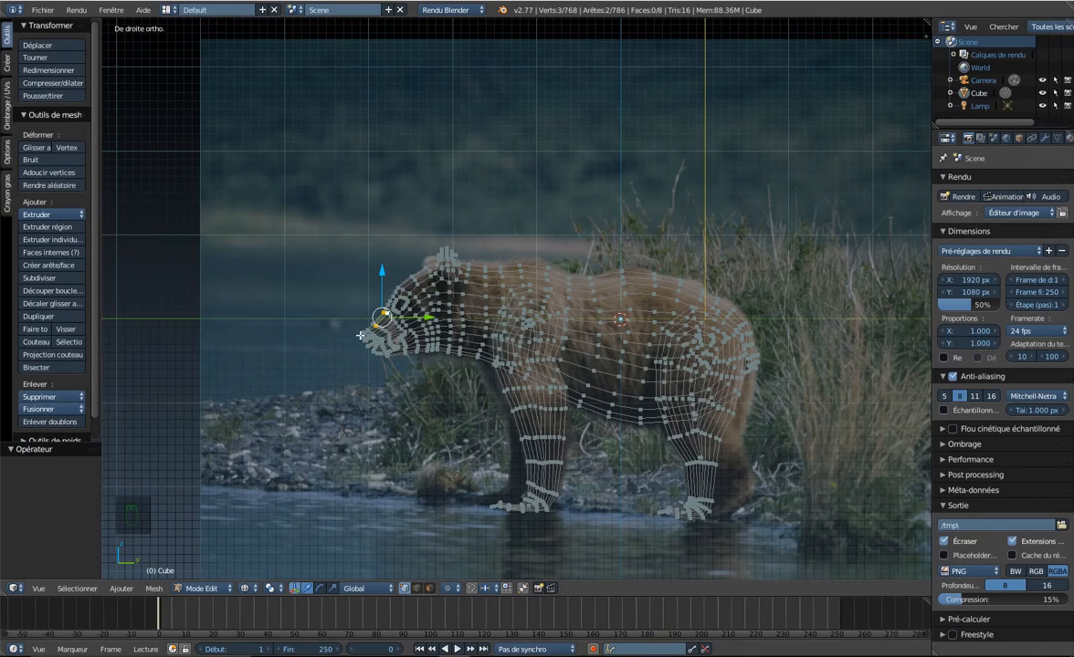
scroll(441, 259, up, 6)
shift+middle_drag(426, 241, 506, 314)
scroll(449, 261, up, 4)
shift+middle_drag(363, 123, 437, 248)
shift+right_click(434, 242)
key(f)
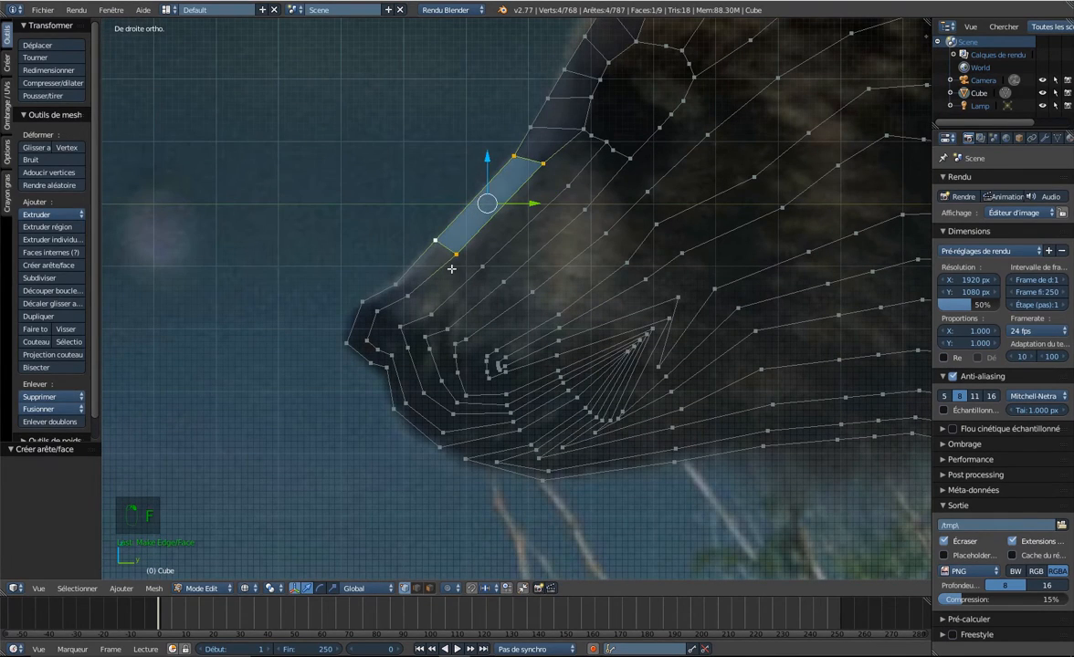
Fill the next quad face down the snout bridge, reaching the upper edge of the nose.
right_click(453, 255)
shift+right_click(434, 242)
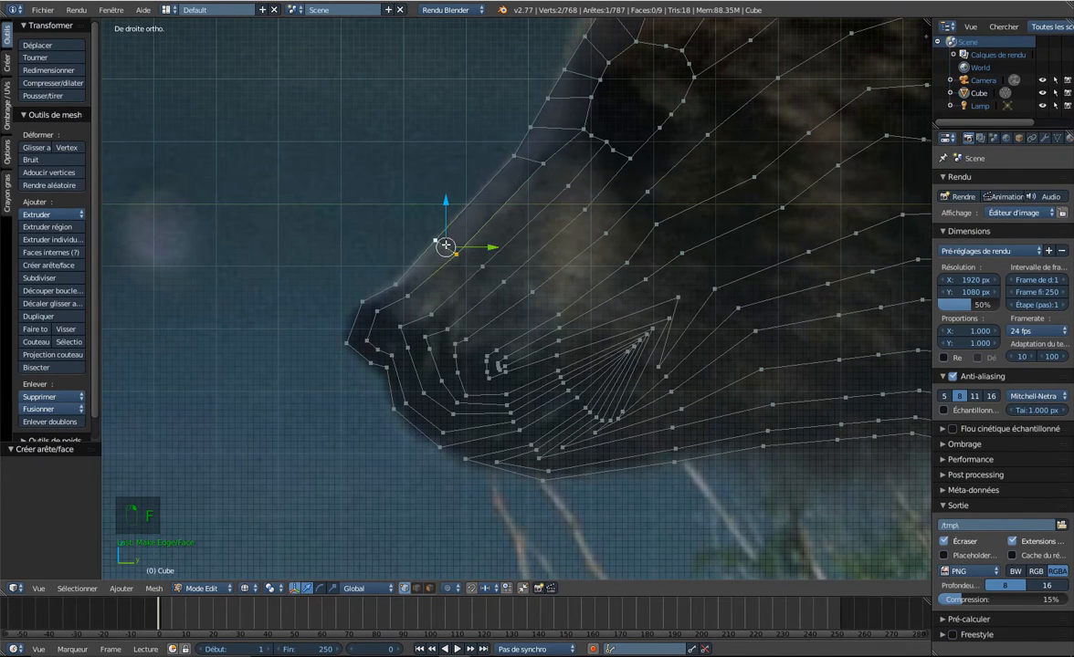
shift+right_click(396, 283)
shift+right_click(410, 296)
key(f)
Continue the profile strip with two more quad faces around the top of the nose to its tip.
right_click(405, 297)
shift+right_click(388, 285)
shift+right_click(368, 300)
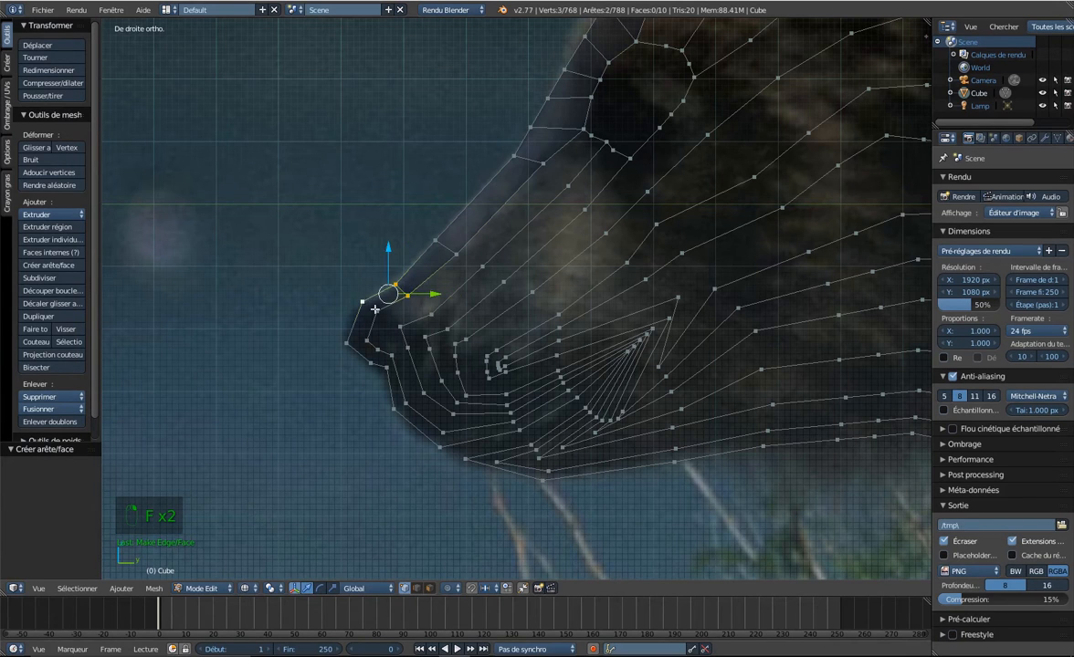
shift+right_click(376, 309)
key(f)
right_click(376, 311)
shift+right_click(362, 303)
shift+right_click(347, 343)
shift+right_click(365, 340)
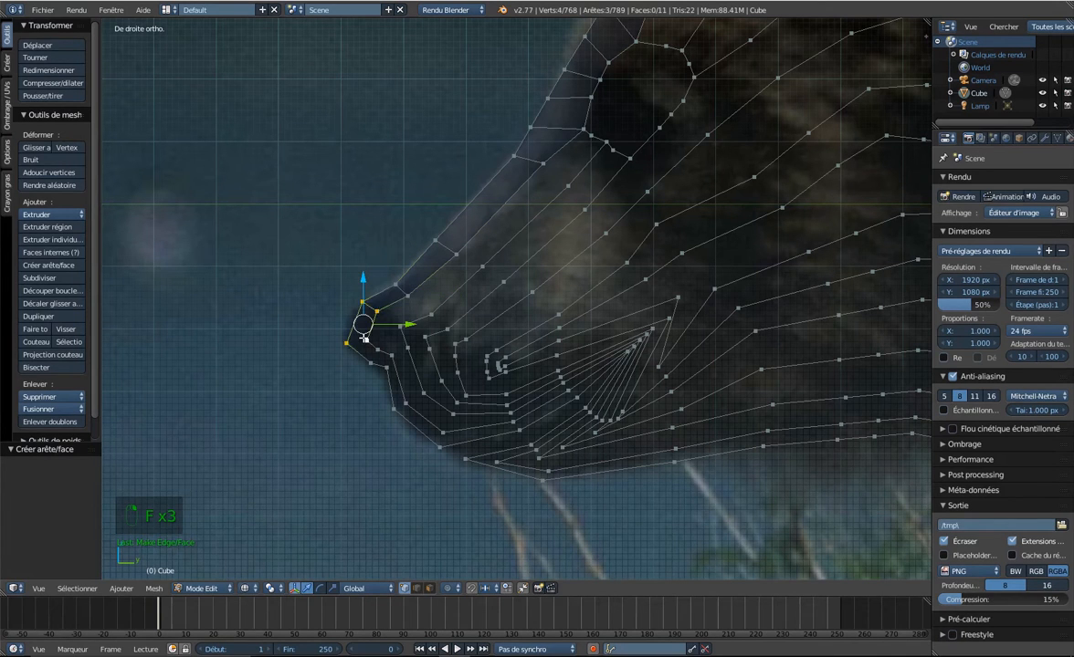
key(f)
Render the bear from the camera to check the filled faces, and return to the right orthographic view.
middle_drag(392, 253, 537, 308)
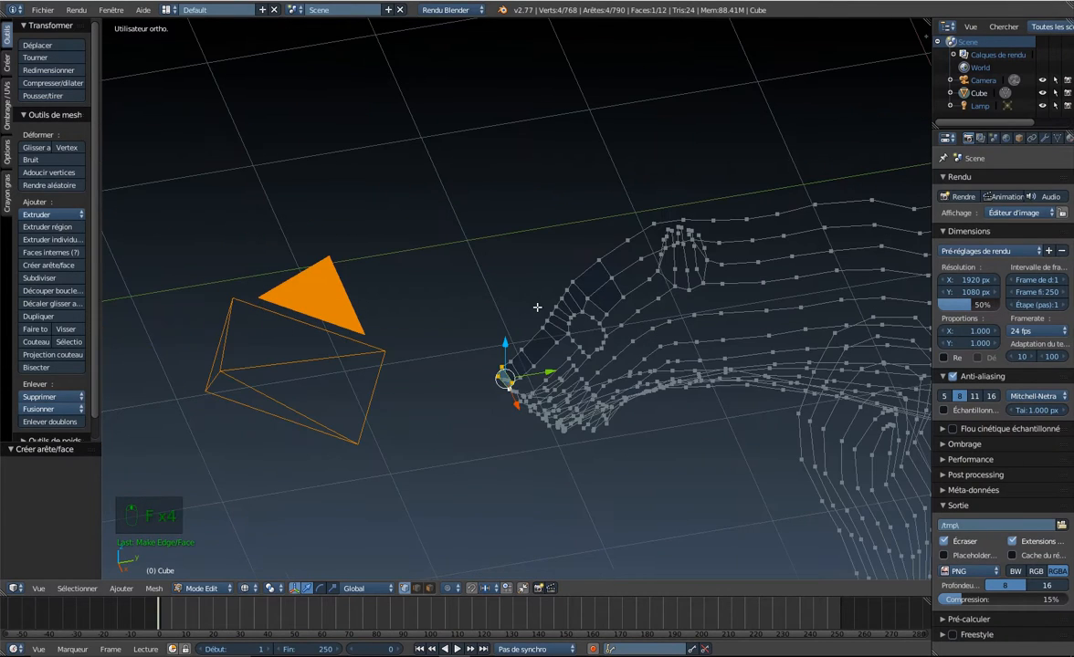
key(KP_0)
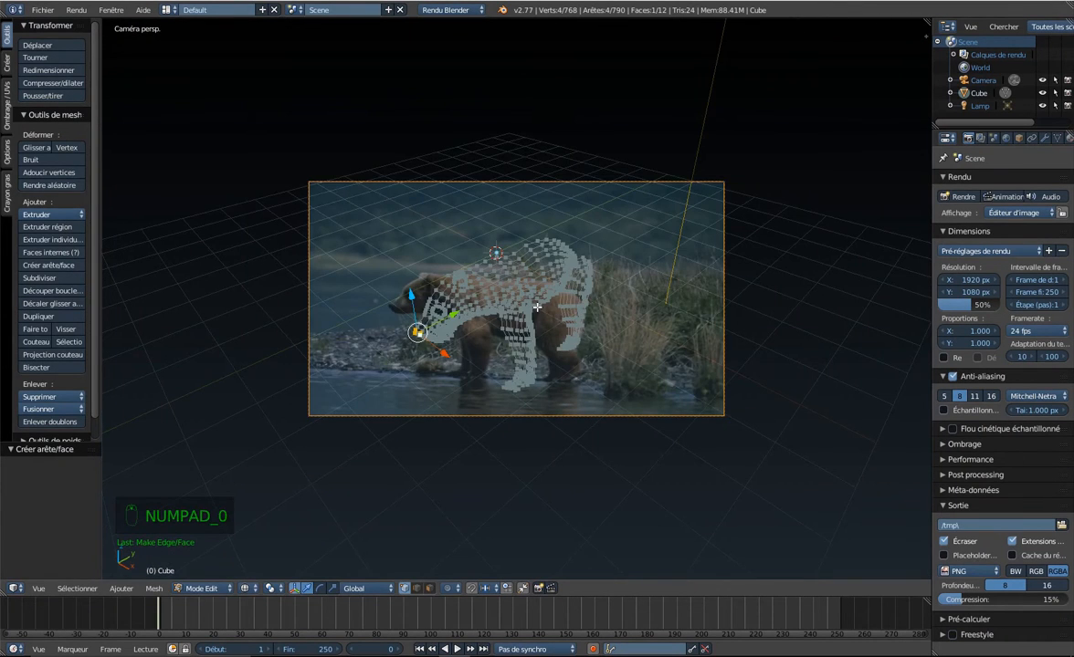
key(F12)
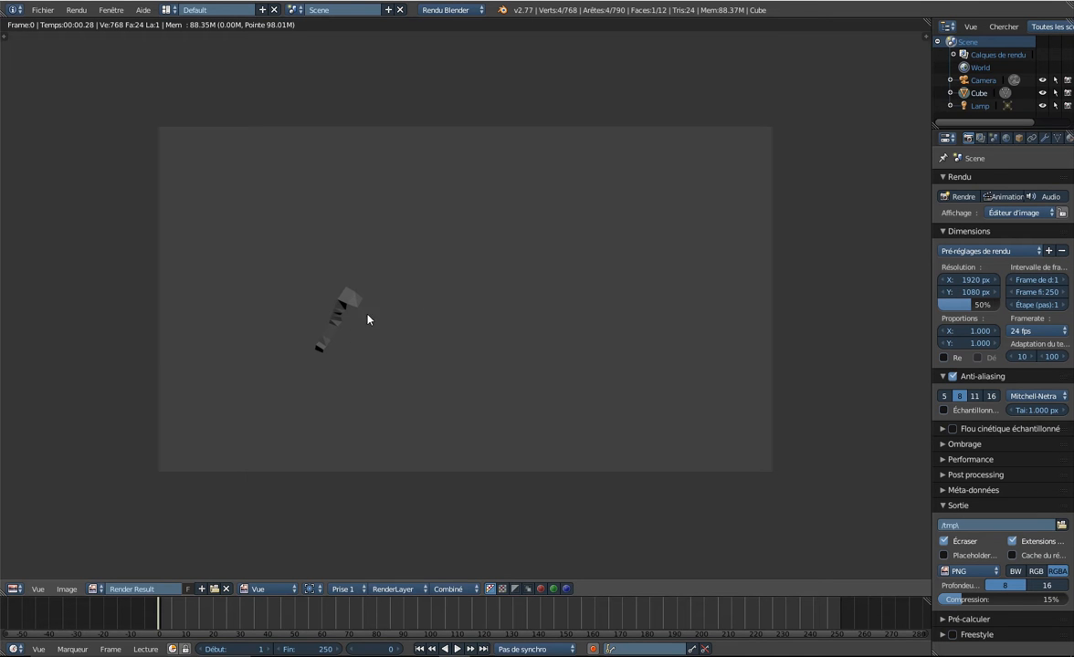
key(Escape)
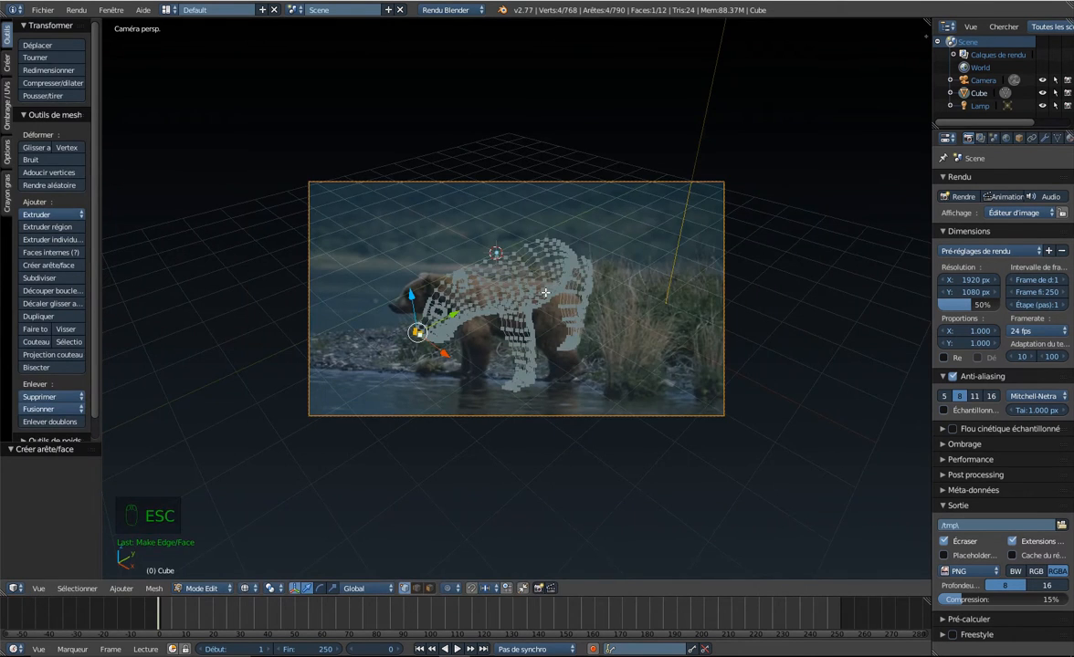
key(KP_0)
key(KP_3)
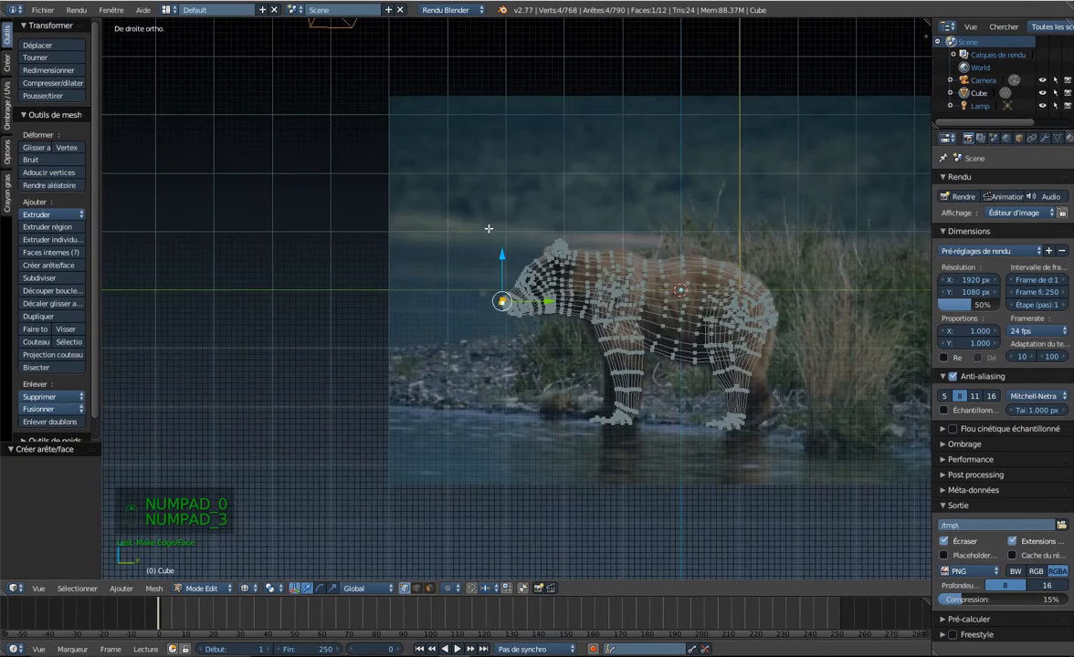
Frame the head in the top view and clear the vertex selection.
key(KP_7)
scroll(581, 154, up, 4)
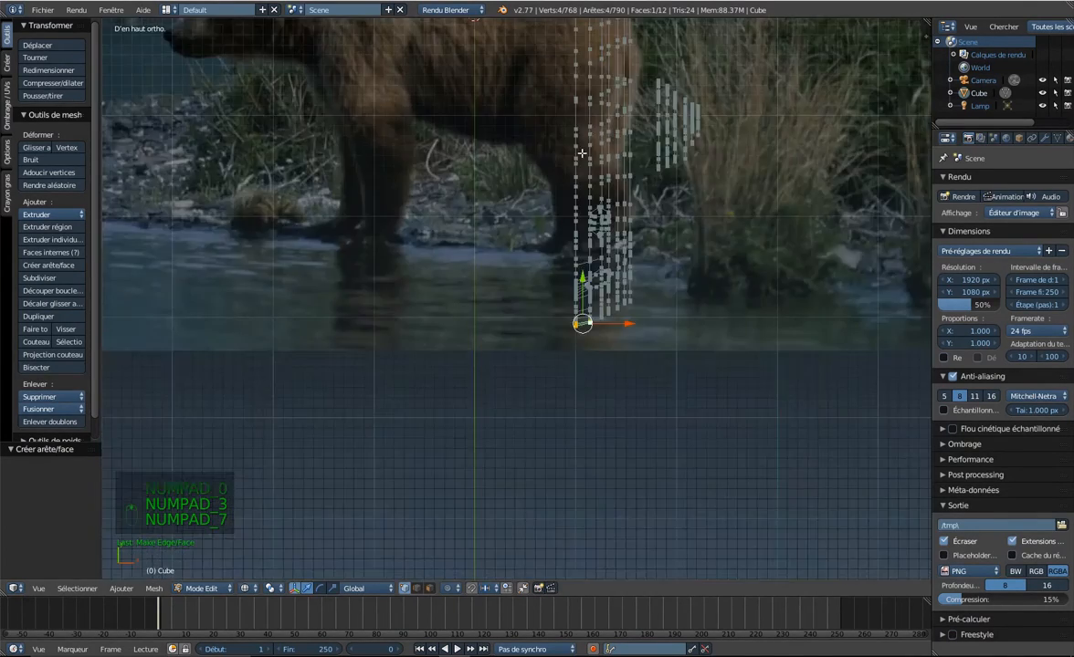
key(KP_Decimal)
key(a)
key(a)
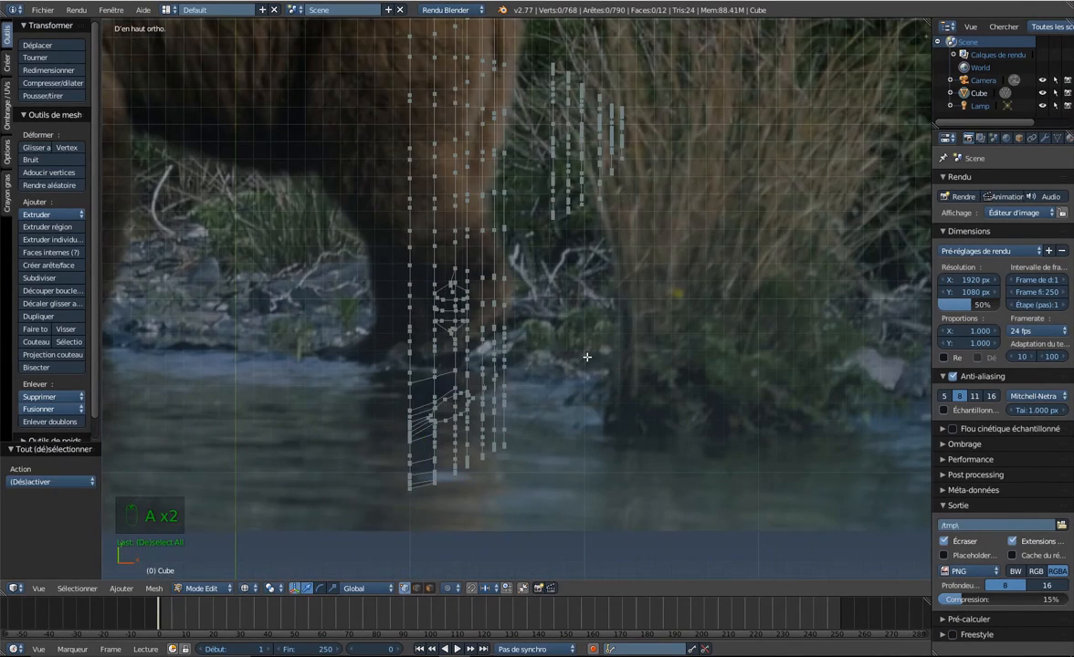
Examine the bear's mesh in perspective from several angles, and return to the orthographic top view.
shift+middle_drag(581, 409, 599, 317)
key(KP_5)
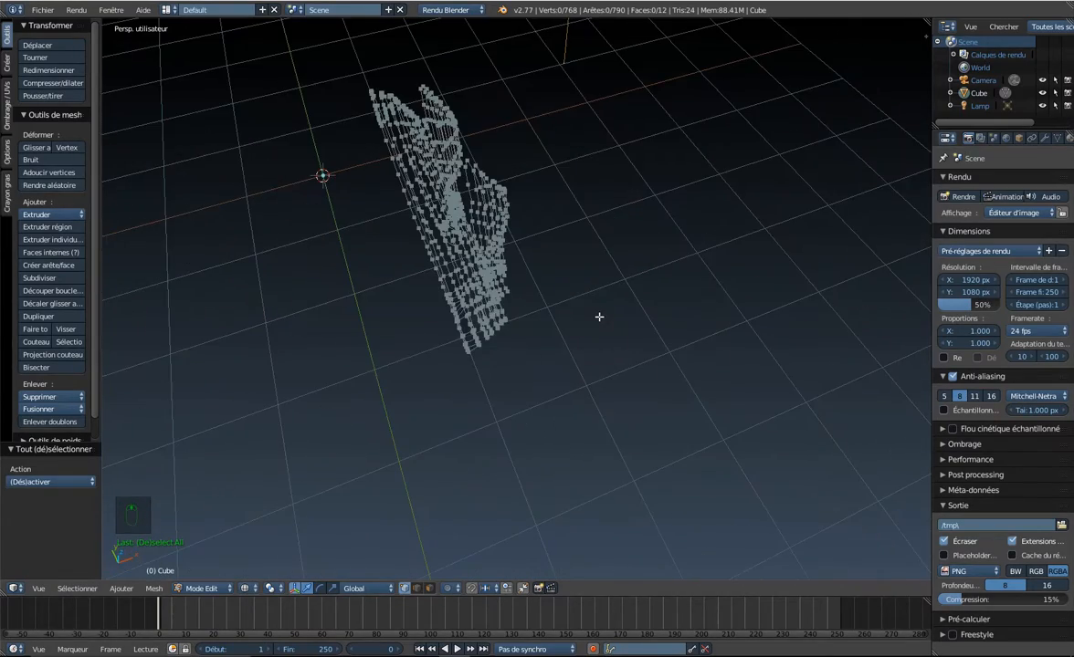
key(KP_3)
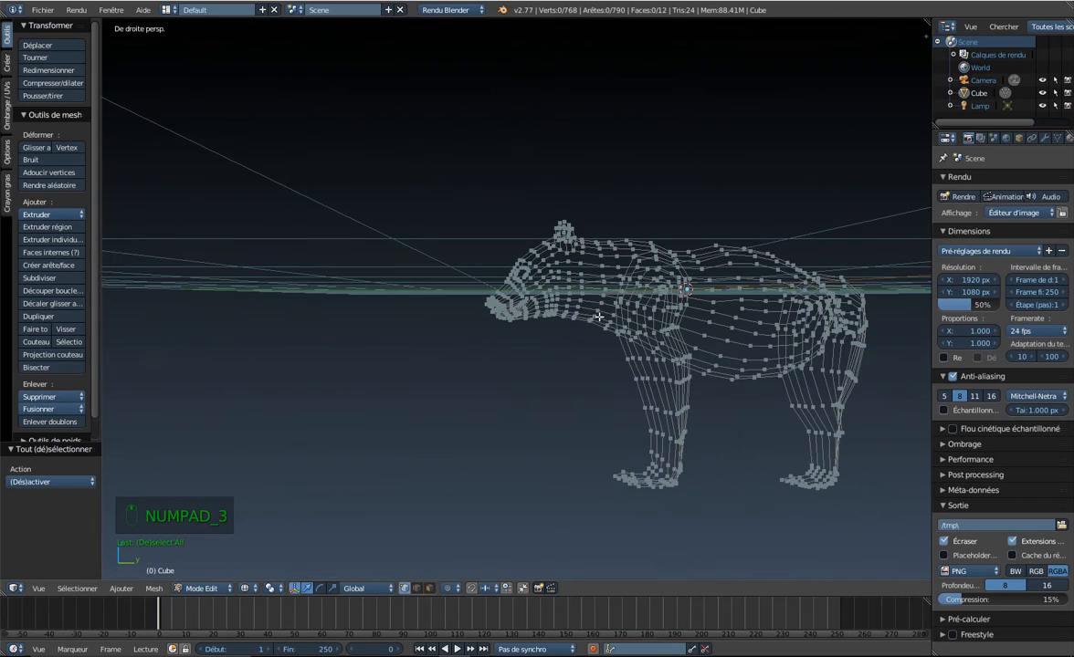
key(KP_7)
key(KP_5)
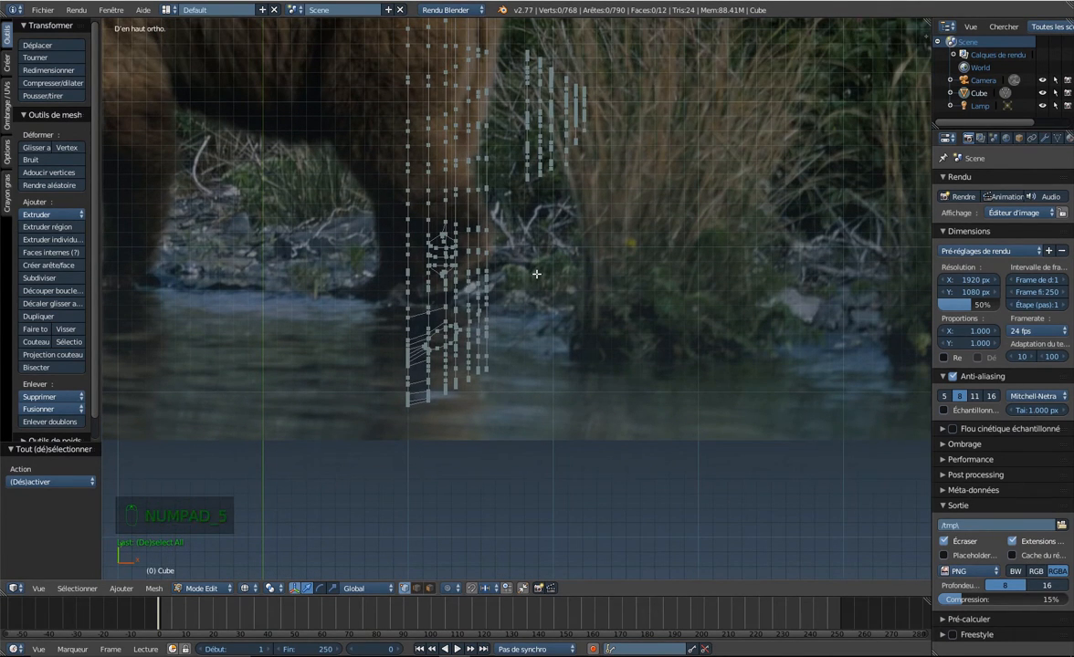
Box-select all vertices of the bear's head from above and check the selection from the side.
key(b)
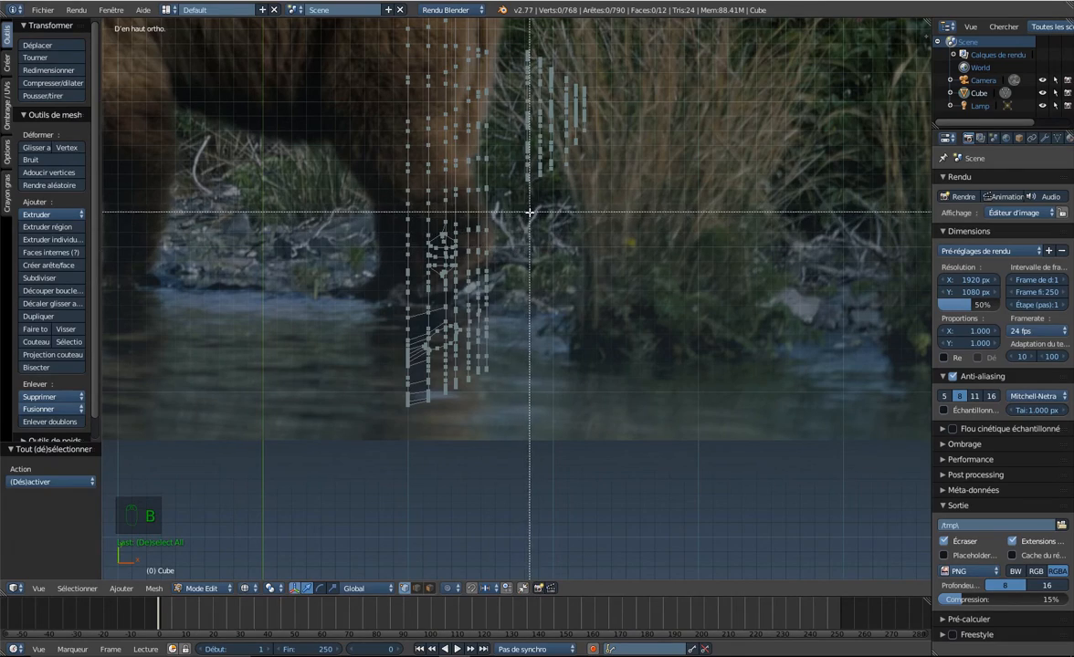
drag(494, 217, 359, 432)
middle_drag(573, 355, 552, 294)
key(KP_3)
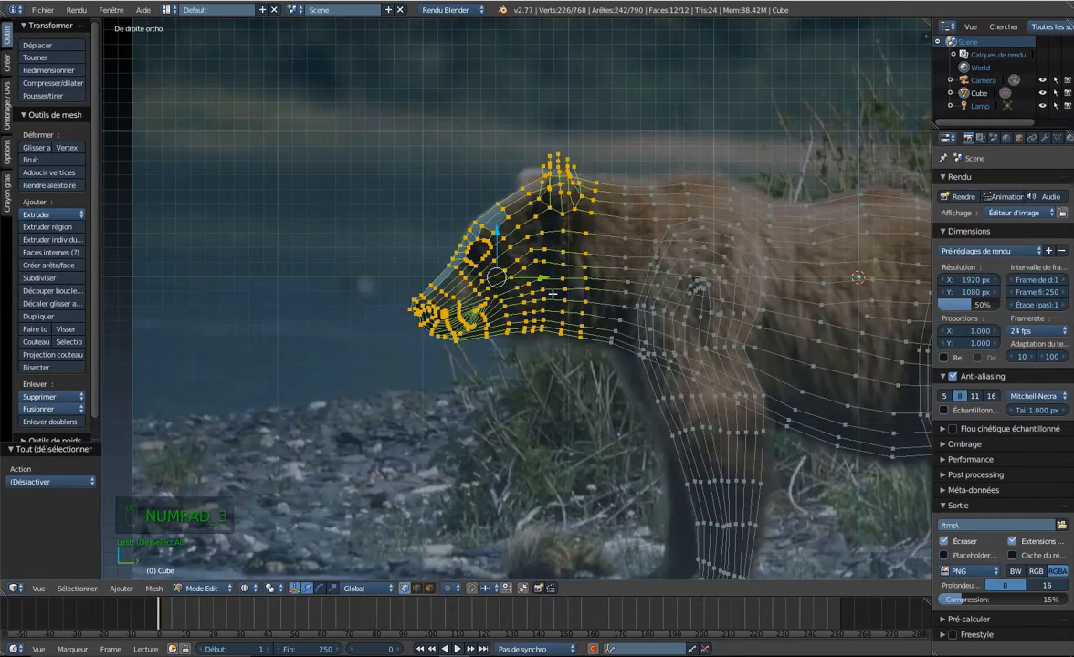
key(KP_7)
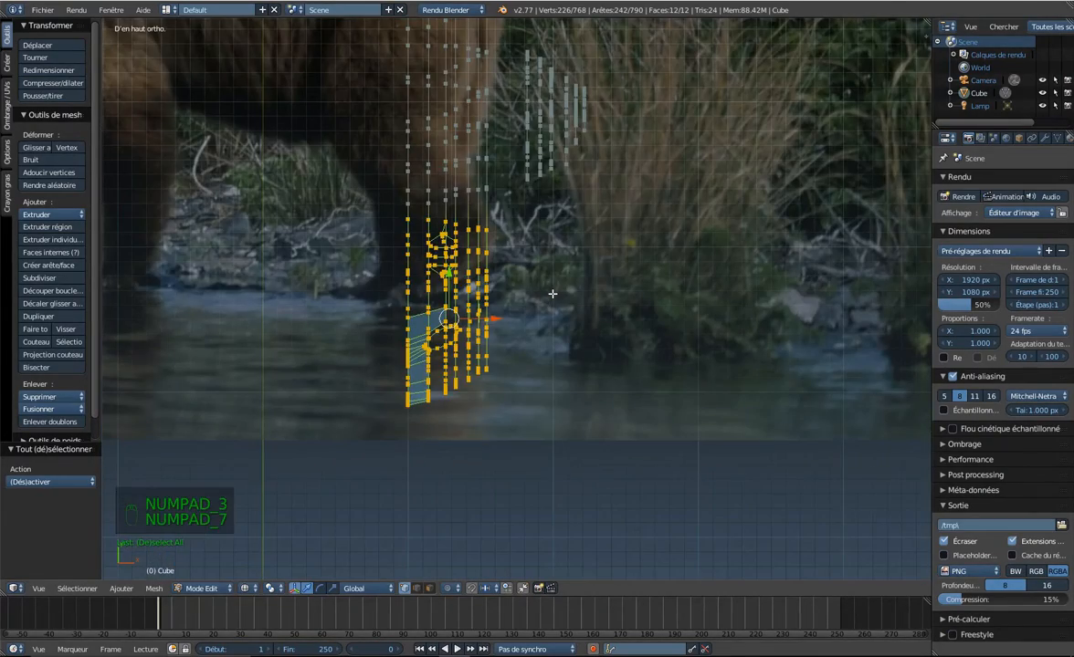
Narrow the selected head vertices by scaling along X, and move them -0.092 along X.
key(s)
key(x)
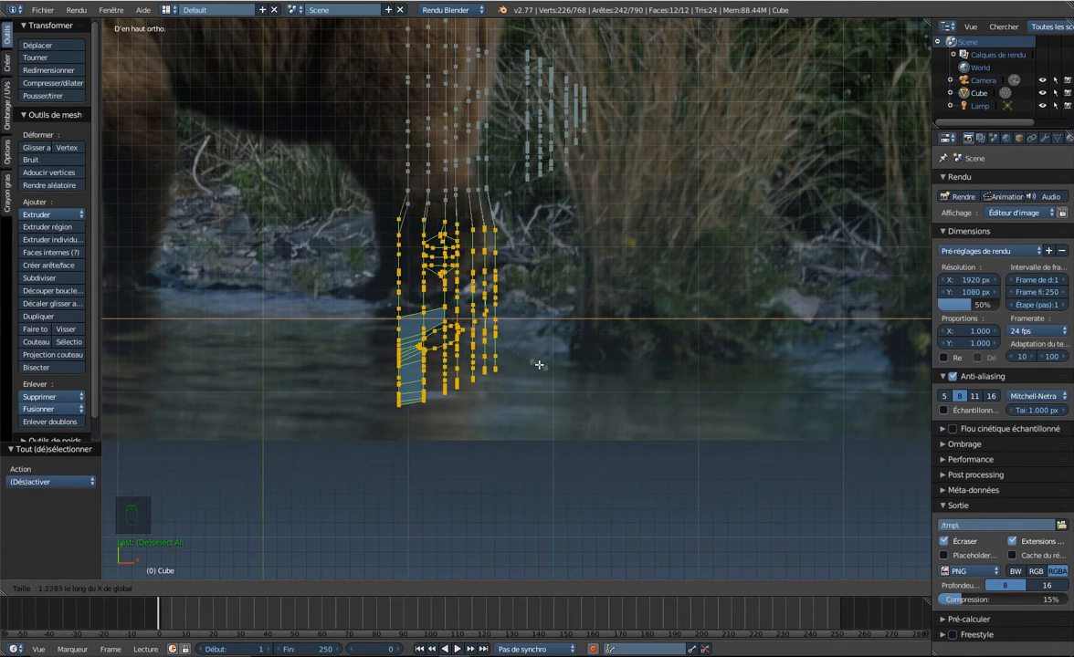
click(492, 354)
drag(494, 321, 481, 318)
Replace the selection with the rearmost ring of head vertices at the neck, using circle select and leaving out the stray vertex.
middle_drag(509, 336, 479, 276)
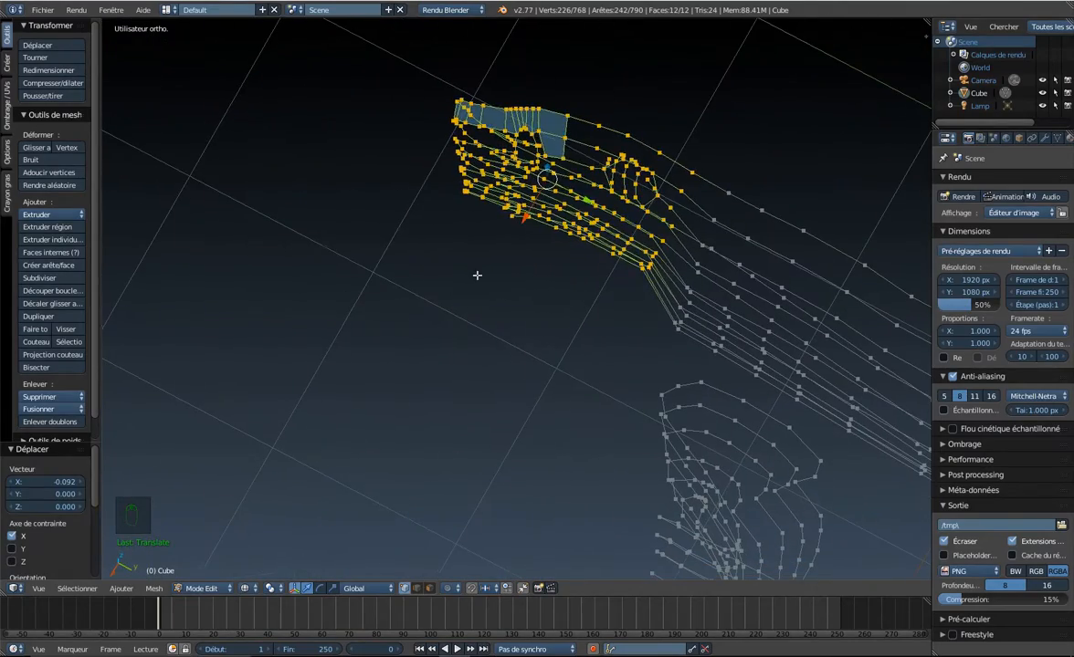
key(a)
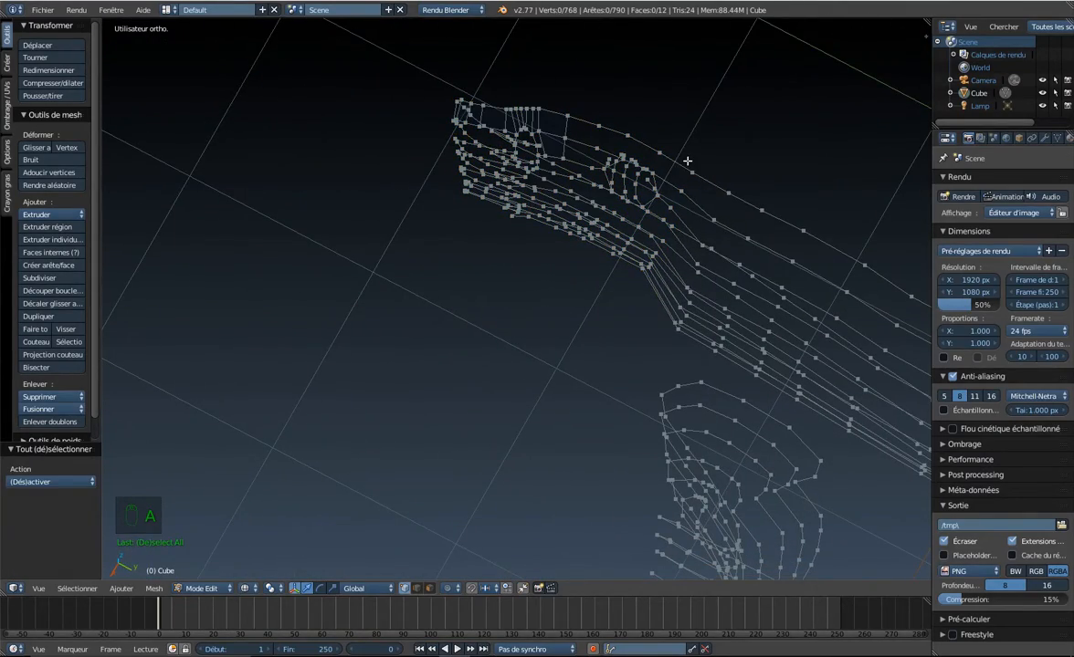
middle_drag(687, 160, 701, 162)
key(c)
mouse_move(711, 82)
mouse_down()
mouse_move(674, 174)
mouse_move(667, 239)
mouse_move(683, 212)
mouse_up()
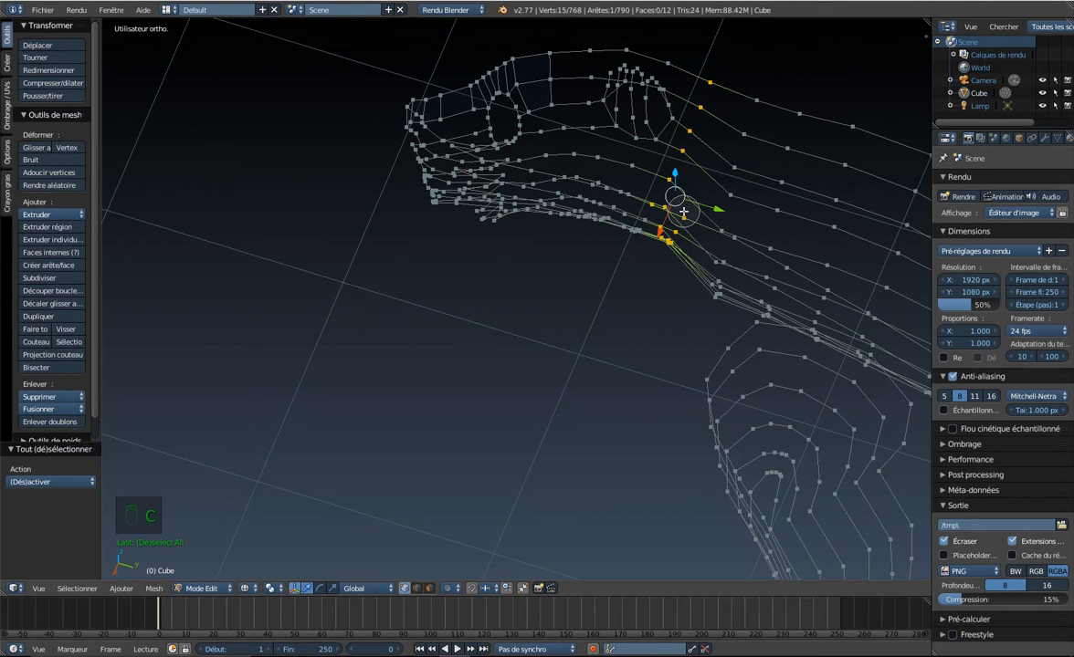
middle_click(639, 200)
right_click(636, 190)
middle_drag(636, 190, 832, 240)
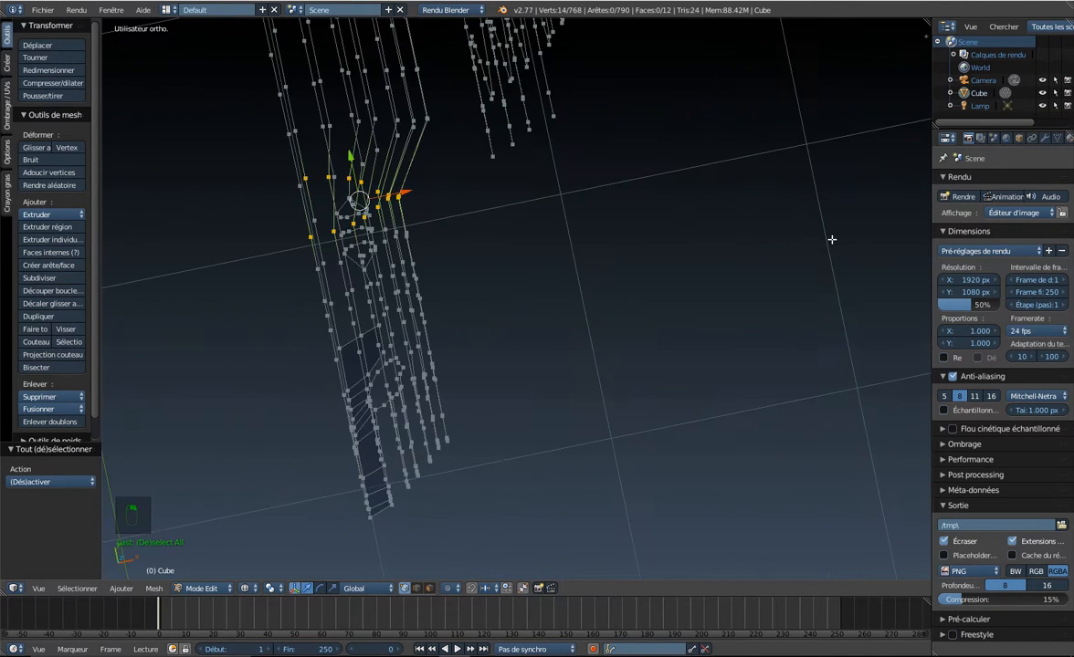
Widen the neck ring by scaling it 1.281 along X, and move it 0.046 along X.
key(s)
key(x)
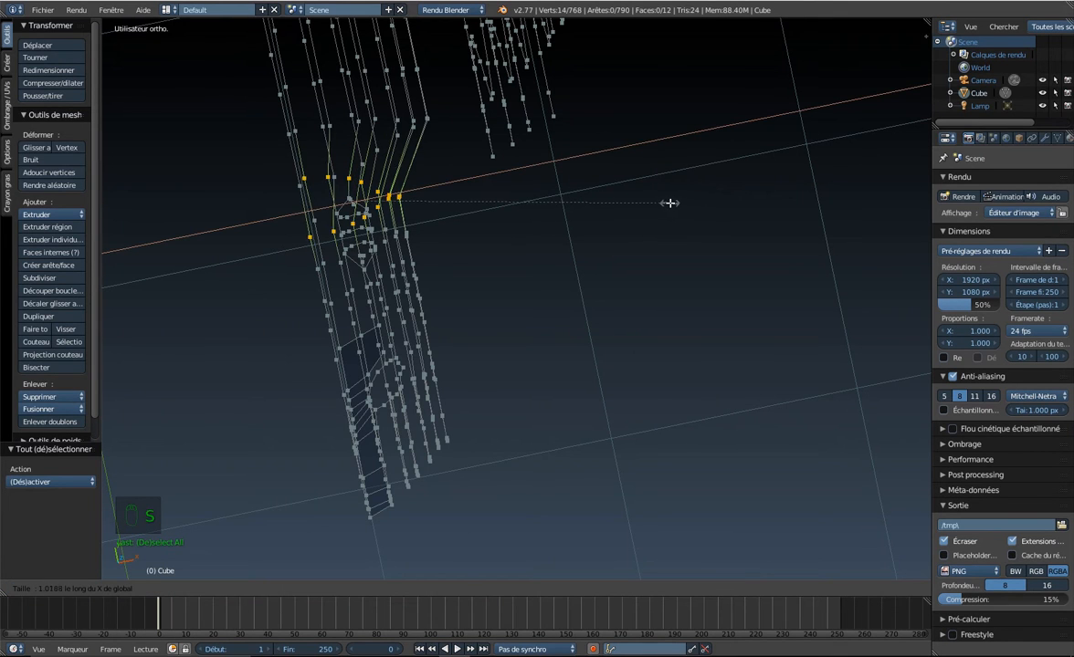
click(731, 194)
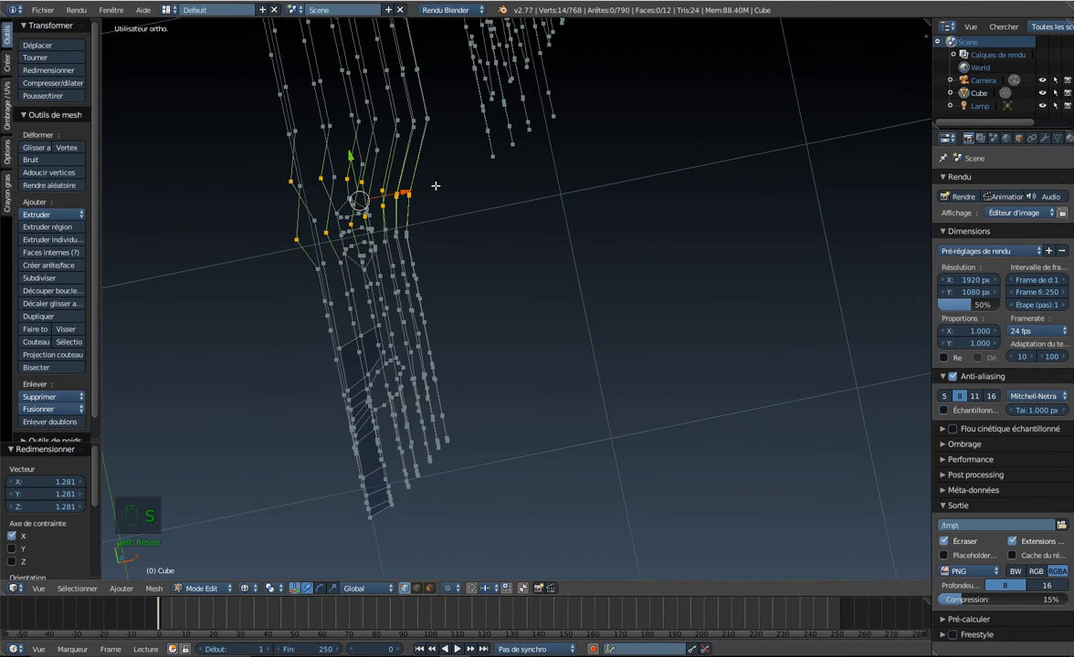
drag(406, 190, 416, 188)
Inspect the transition between head and neck from above, and clear the vertex selection.
scroll(317, 160, down, 5)
middle_drag(317, 160, 410, 194)
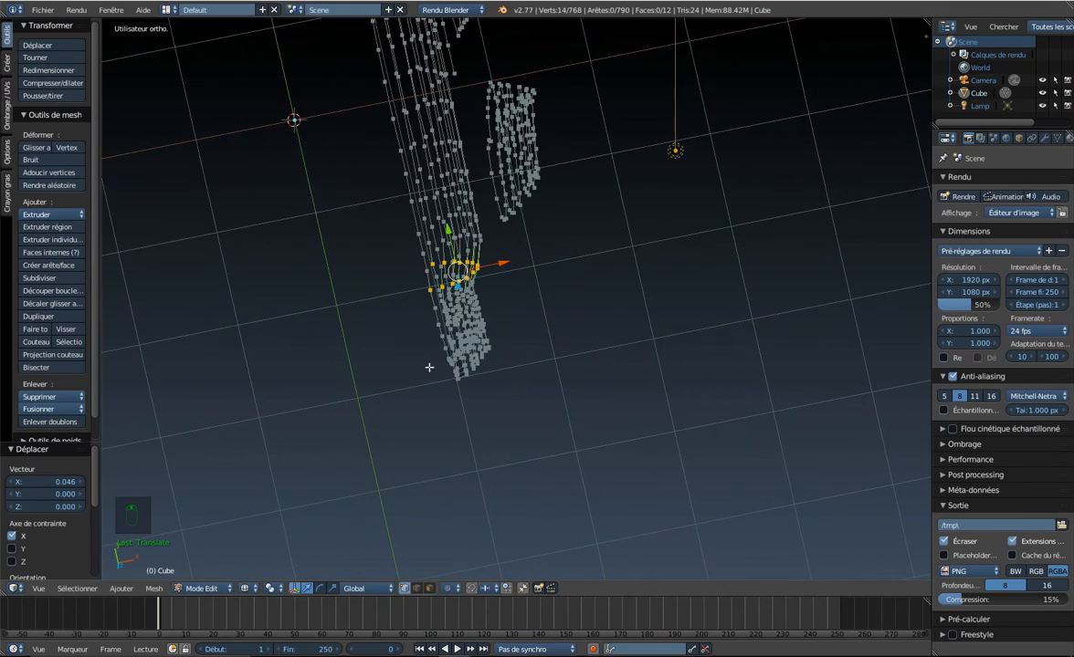
key(KP_3)
key(KP_7)
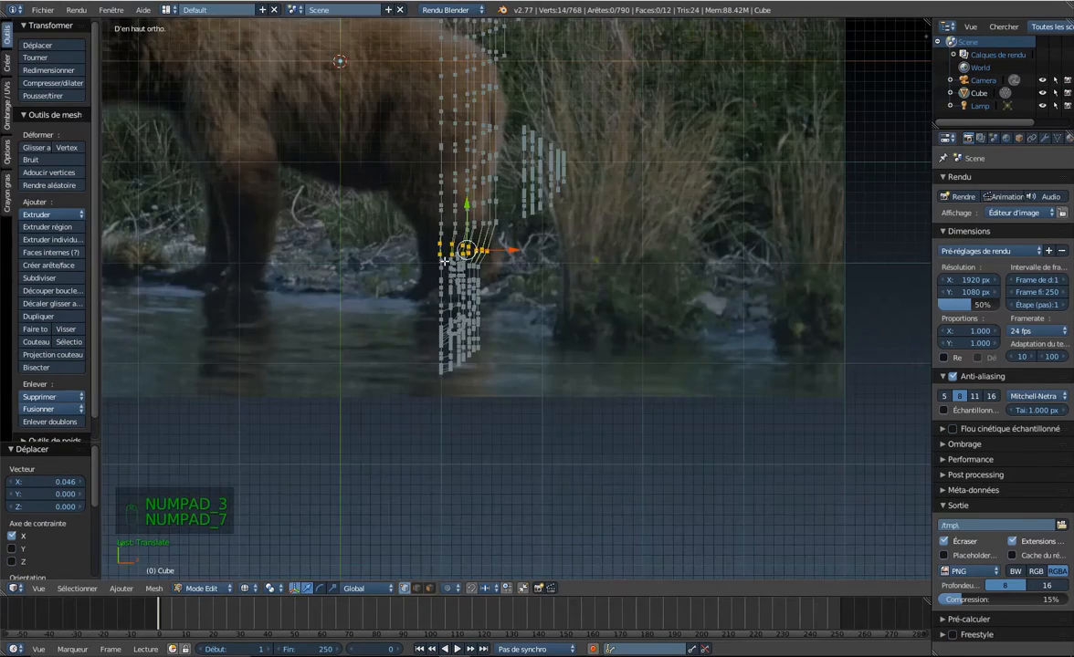
scroll(451, 279, up, 2)
scroll(472, 305, up, 2)
key(a)
key(a)
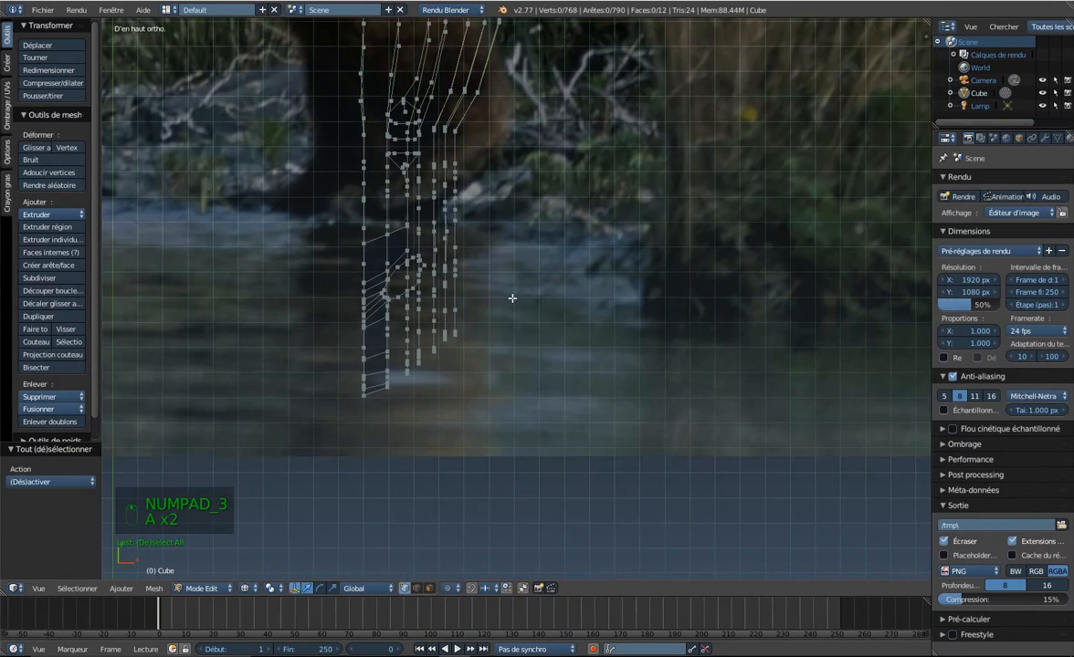
Select the muzzle vertices with box select, and add the remaining vertices of the lower jaw with circle select.
key(b)
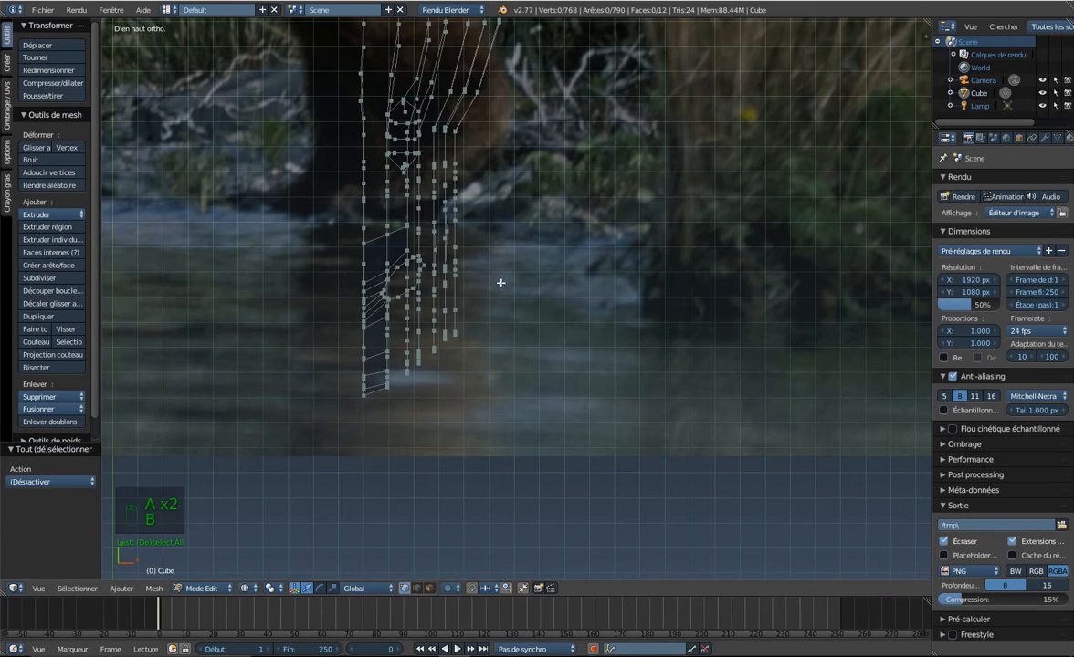
drag(461, 259, 351, 402)
middle_drag(499, 330, 436, 218)
key(c)
middle_drag(493, 196, 482, 130)
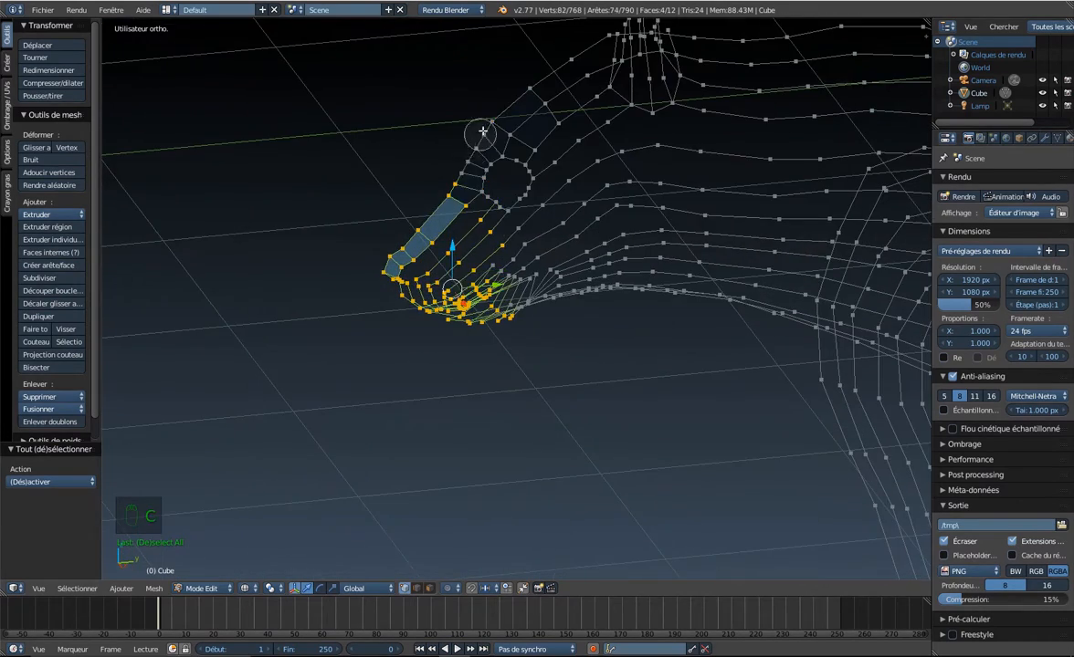
right_click(483, 130)
mouse_move(461, 228)
middle_down()
mouse_move(447, 246)
mouse_move(484, 164)
middle_up()
key(c)
click(548, 307)
right_click(548, 307)
middle_drag(548, 306, 719, 419)
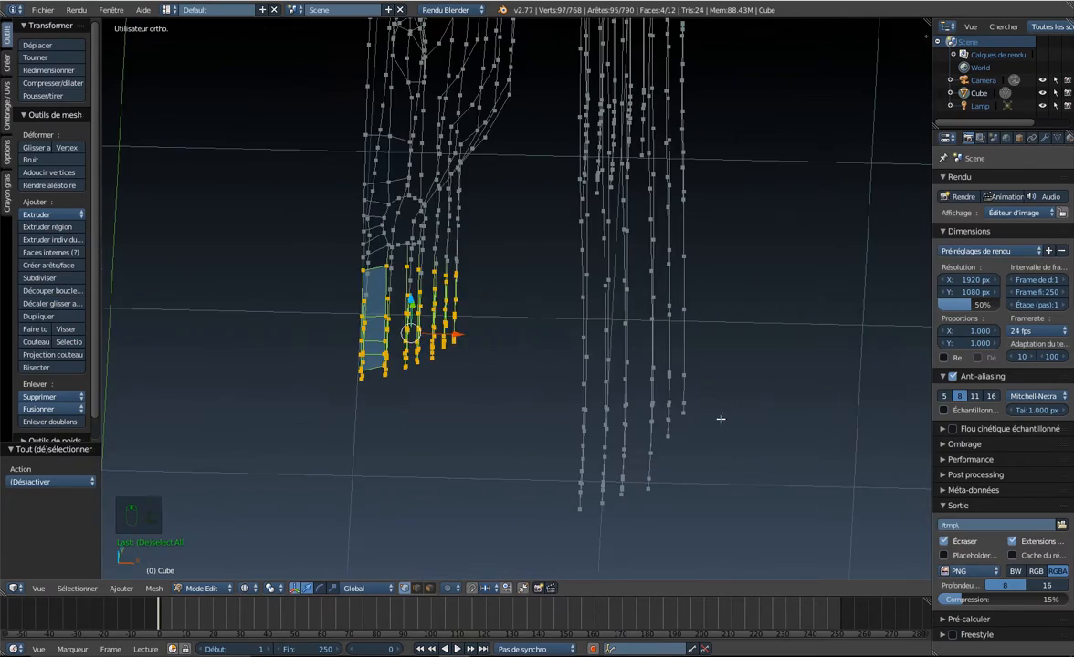
Narrow the selected muzzle vertices by scaling along X, and shift them slightly inward along X.
key(s)
key(x)
click(614, 405)
drag(456, 334, 445, 334)
Select two neighbouring vertices at the side of the jaw and move them 0.028 along X.
middle_drag(446, 334, 383, 228)
right_click(479, 239)
shift+right_click(493, 232)
middle_drag(493, 232, 524, 241)
drag(478, 237, 490, 243)
middle_drag(505, 246, 673, 287)
key(KP_5)
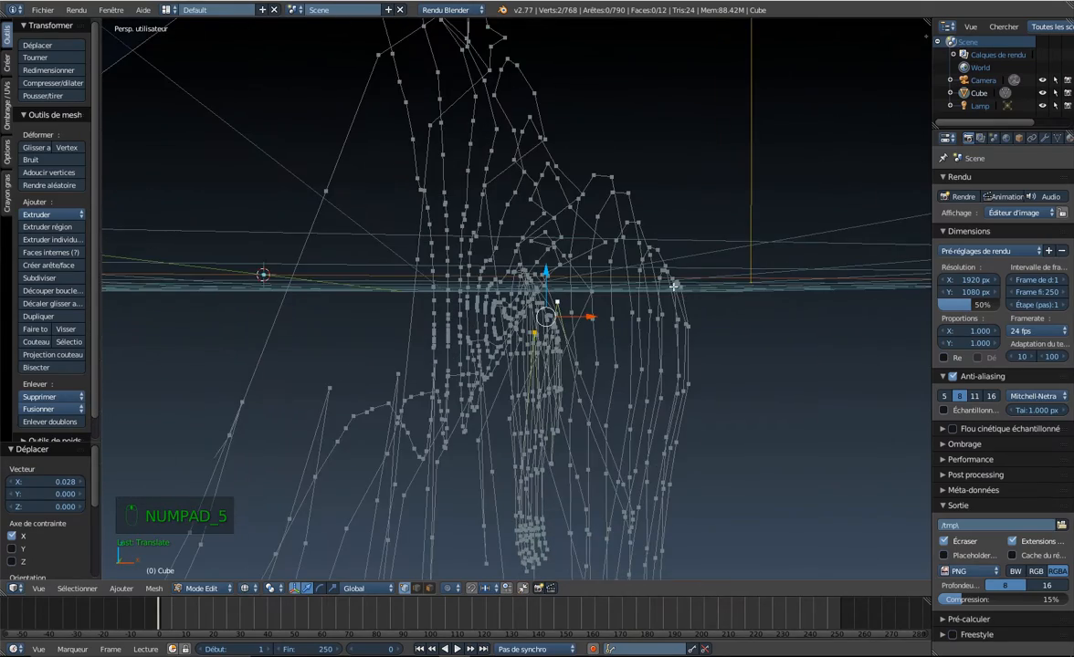
middle_drag(543, 374, 557, 341)
middle_drag(428, 364, 460, 319)
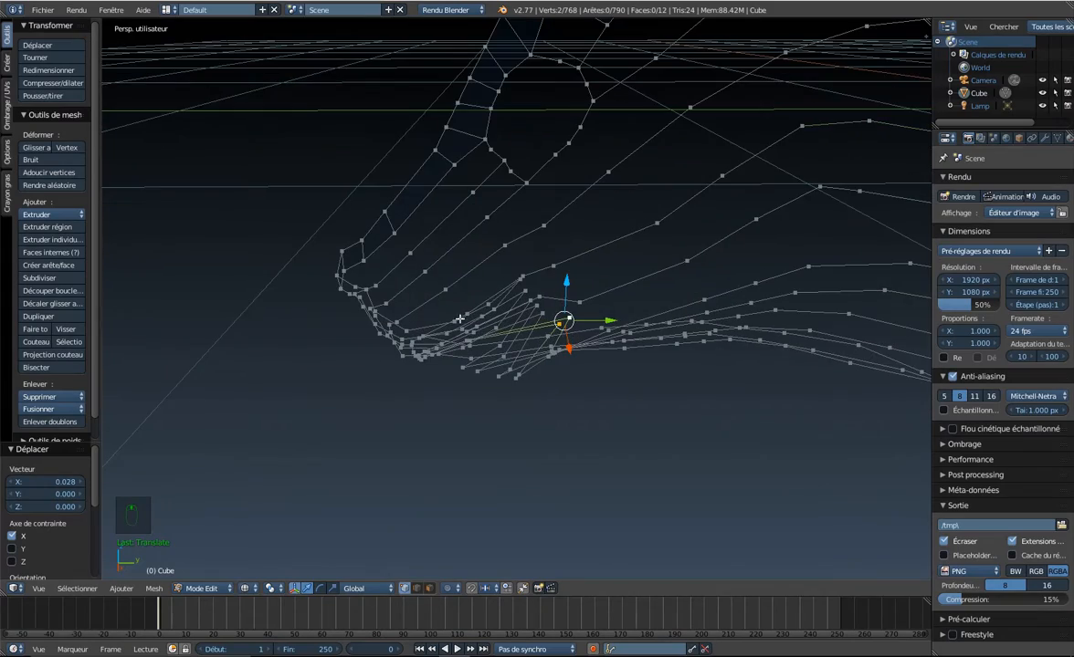
Smooth the transition behind the muzzle by moving individual vertices 0.037 and -0.034 along X, checking from above.
middle_drag(523, 289, 550, 258)
scroll(550, 257, up, 5)
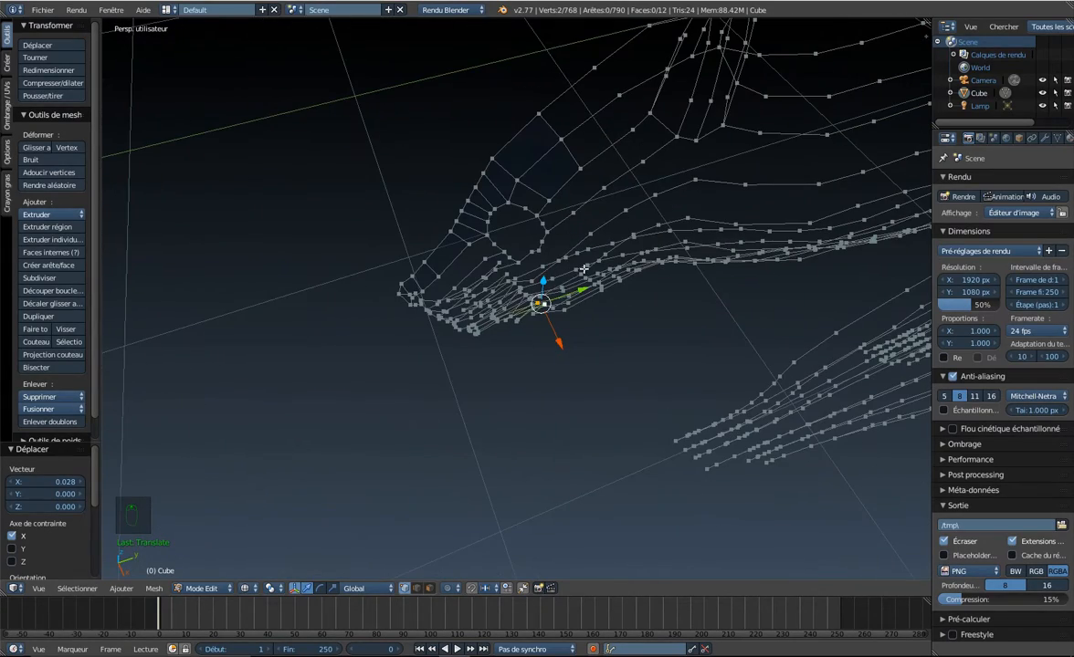
key(KP_7)
key(KP_5)
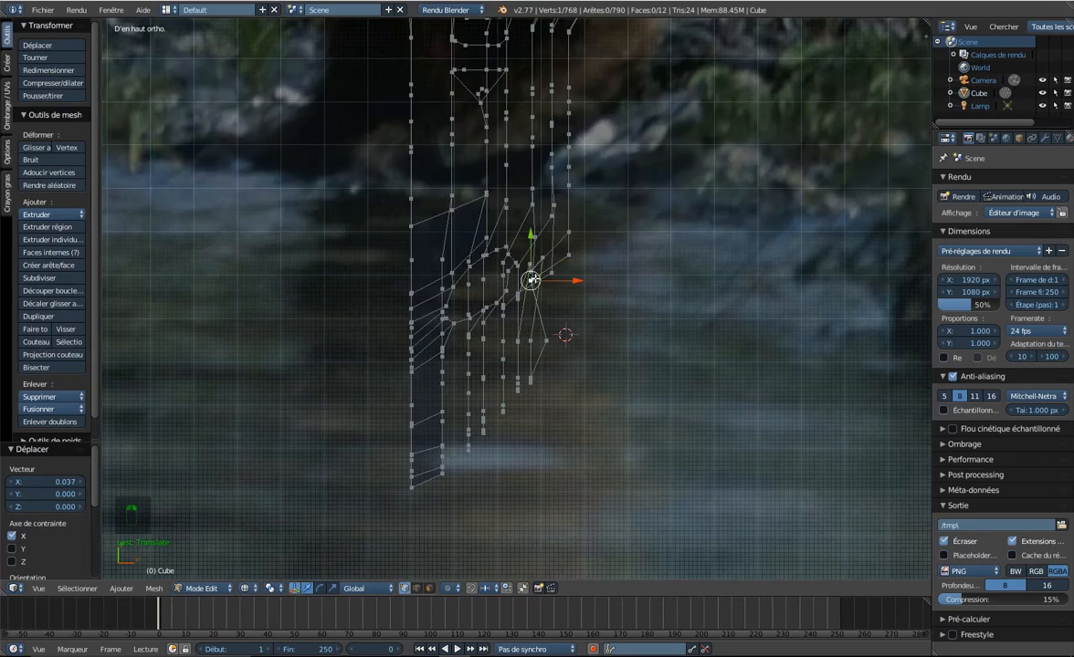
middle_drag(532, 281, 538, 246)
middle_drag(555, 296, 642, 280)
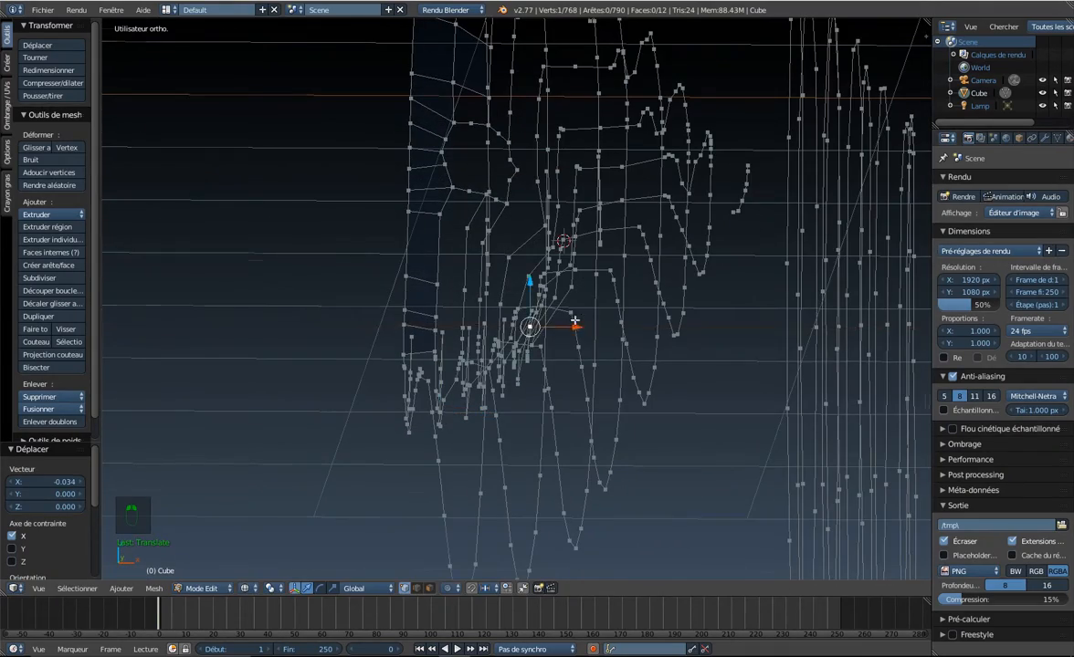
middle_drag(573, 386, 558, 345)
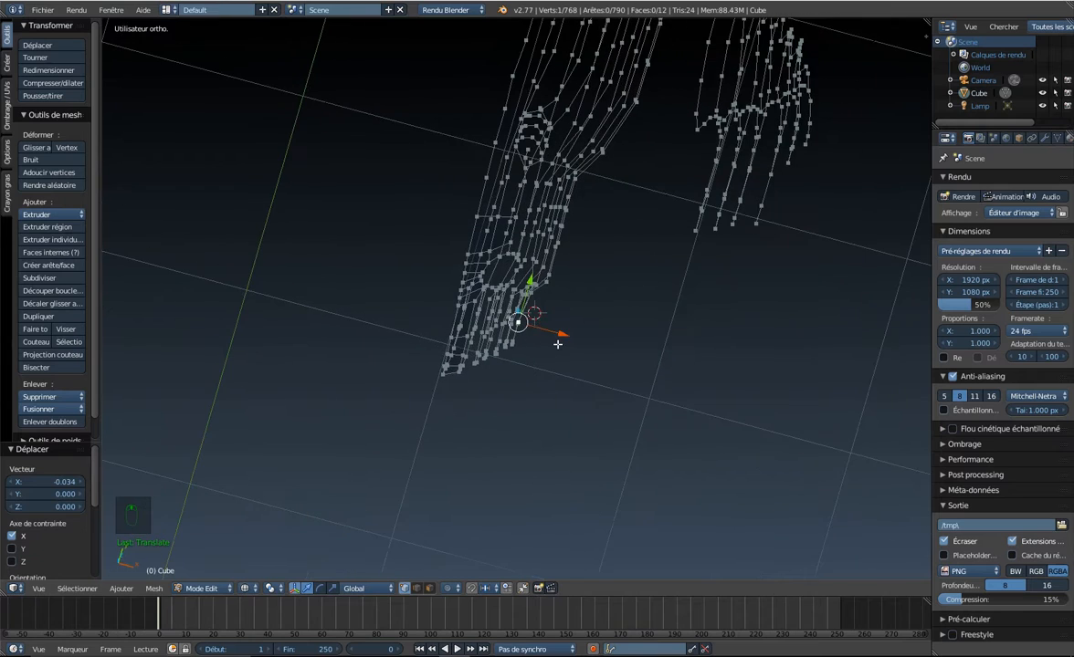
key(KP_7)
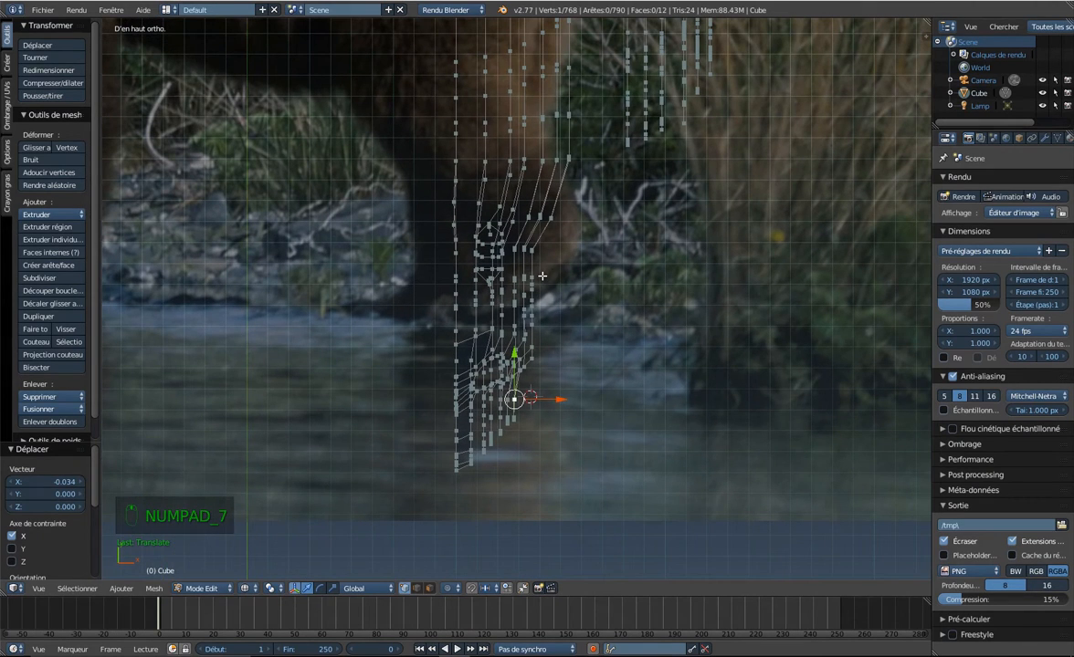
key(a)
key(a)
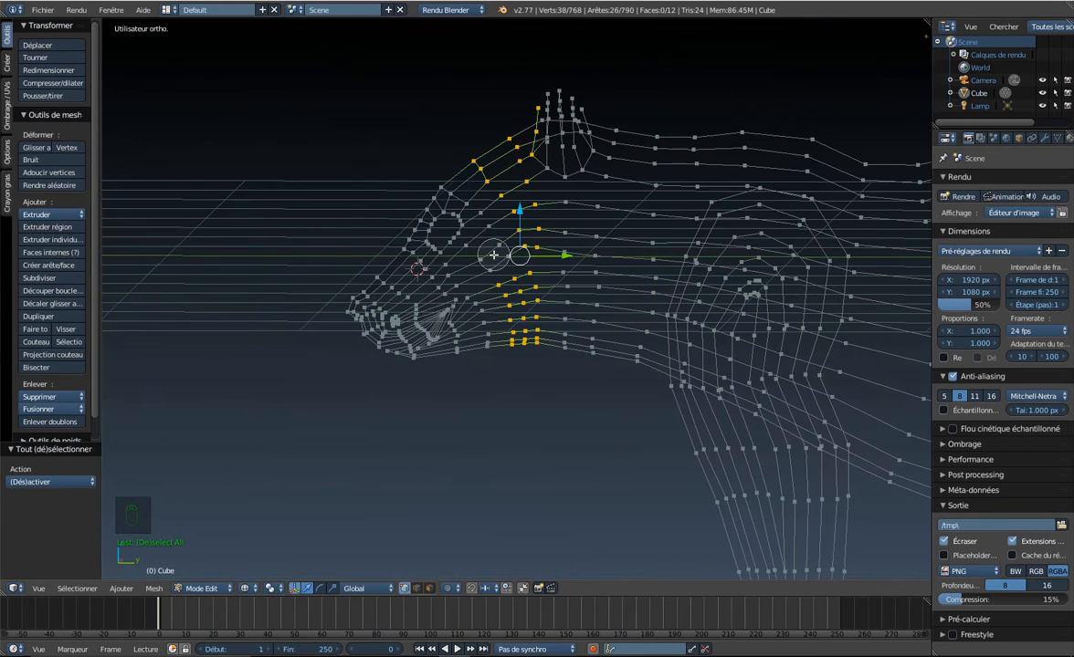
mouse_move(522, 241)
mouse_down()
mouse_move(501, 363)
mouse_move(520, 350)
mouse_up()
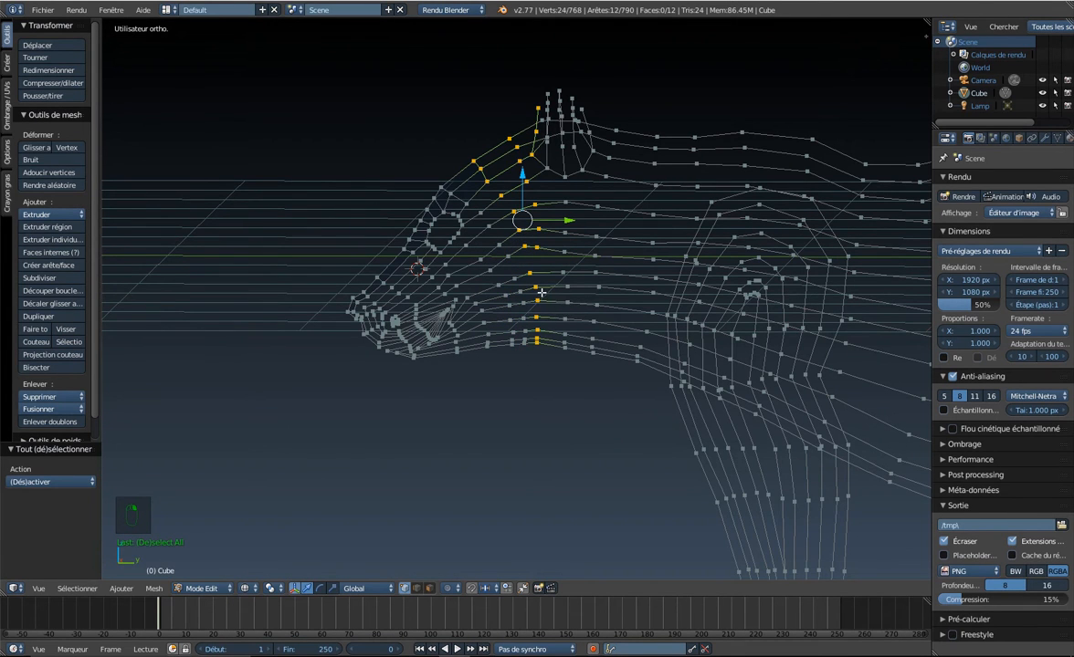
scroll(541, 293, up, 6)
Select six facing vertex pairs in two adjacent columns on the lower neck and subdivide the edges between them.
right_click(566, 206)
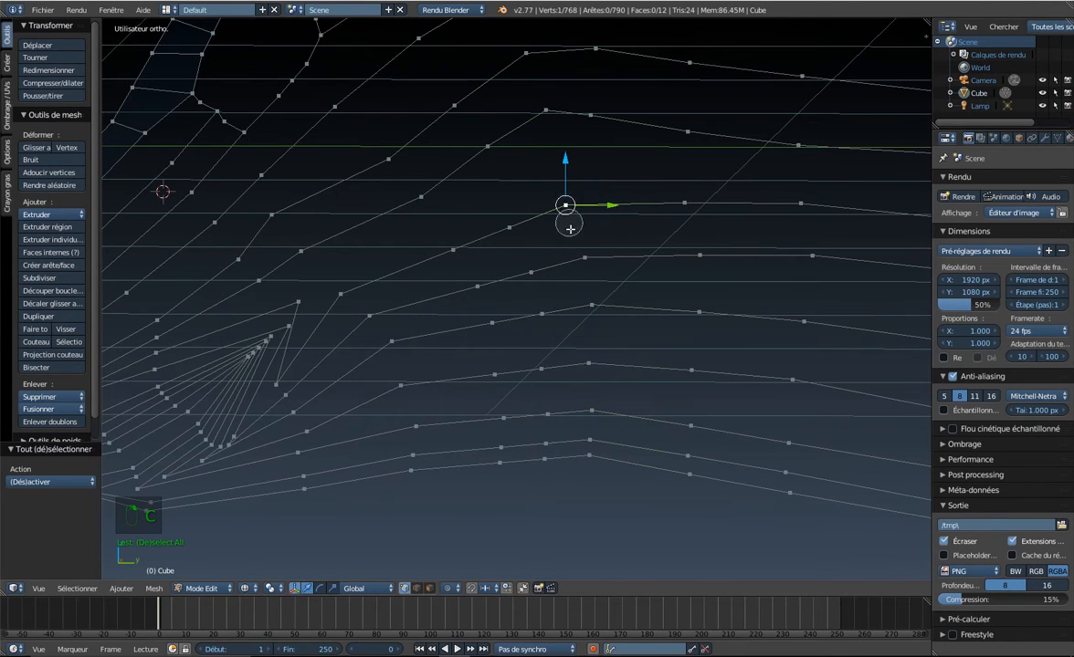
shift+right_click(585, 258)
shift+right_click(592, 306)
shift+right_click(592, 411)
shift+right_click(590, 441)
shift+right_click(590, 456)
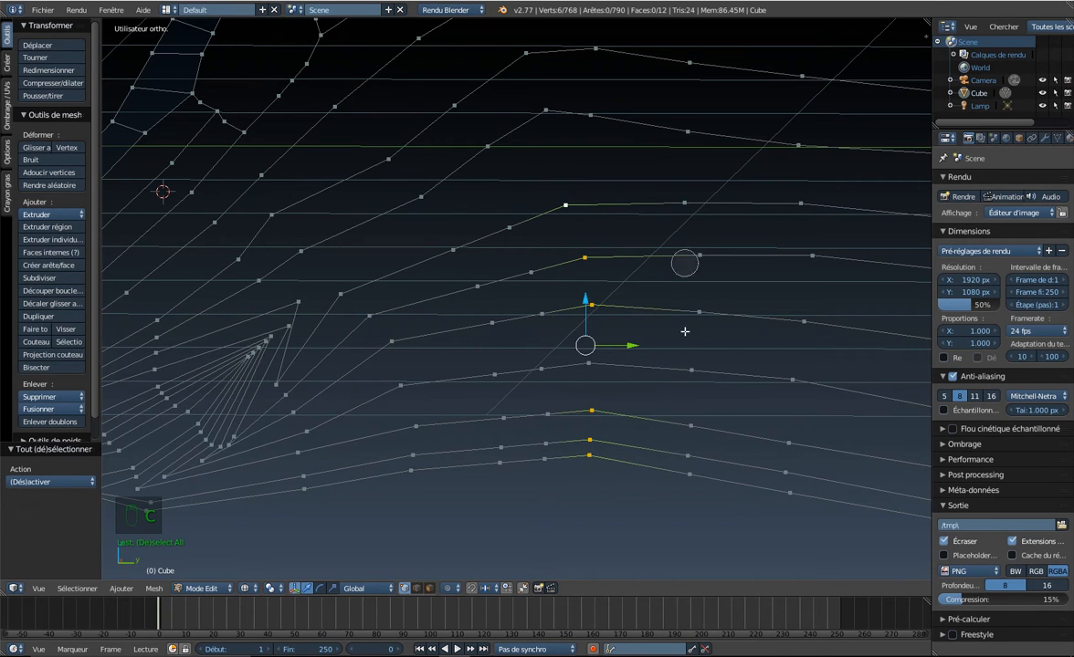
mouse_move(687, 270)
mouse_down()
mouse_move(688, 472)
mouse_move(696, 276)
mouse_up()
scroll(629, 214, down, 3)
right_click(629, 213)
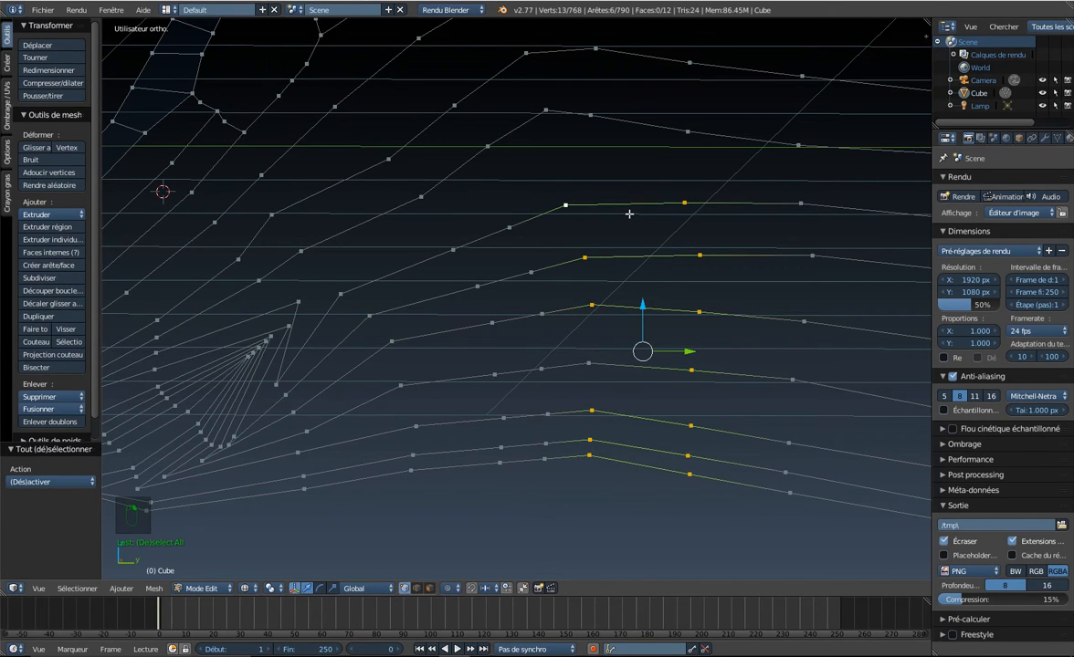
key(w)
key(Return)
Circle-select the lower neck vertices including the new ones, scale them 1.163 along X, and move them along X.
key(a)
scroll(629, 214, down, 6)
key(c)
drag(564, 347, 513, 209)
right_click(513, 210)
middle_drag(513, 209, 713, 308)
key(s)
key(x)
click(744, 315)
key(g)
key(x)
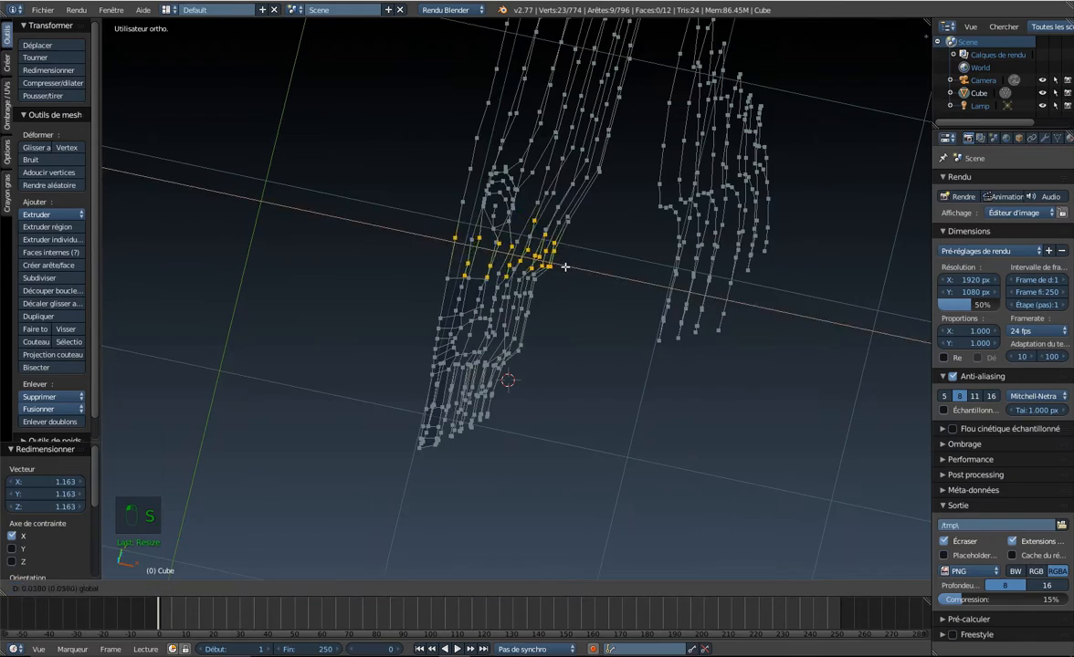
click(780, 322)
Adjust single vertices at the side of the lower neck along X, with a final move of 0.037.
middle_drag(781, 321, 515, 228)
scroll(577, 289, up, 3)
right_click(553, 254)
key(g)
key(x)
click(598, 259)
key(g)
key(x)
click(563, 281)
middle_drag(563, 282, 593, 220)
key(g)
key(x)
click(566, 285)
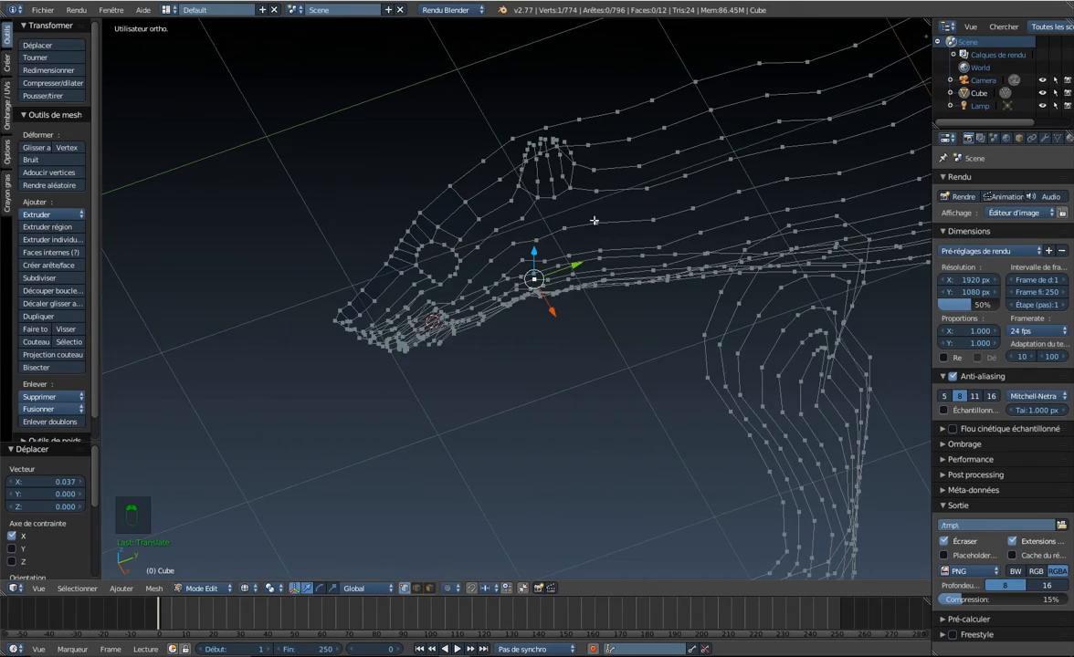
Box-select the torso vertices beside the front leg from above, and move them 0.090 along X.
key(KP_7)
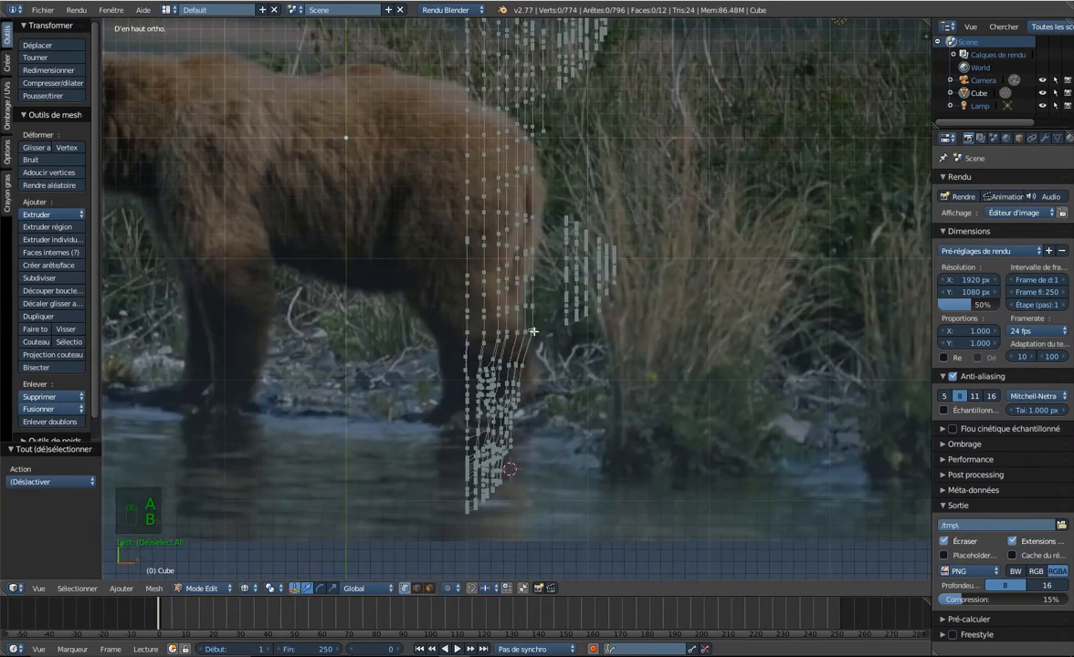
middle_drag(547, 201, 558, 271)
drag(557, 271, 568, 272)
middle_drag(585, 283, 283, 252)
key(KP_7)
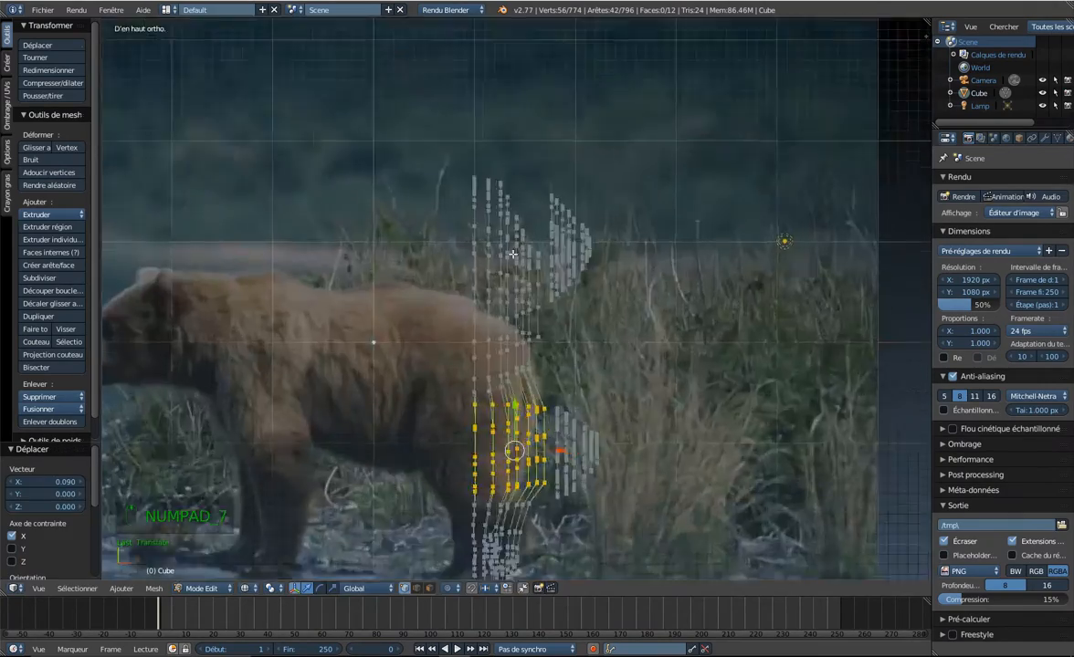
middle_drag(630, 306, 601, 391)
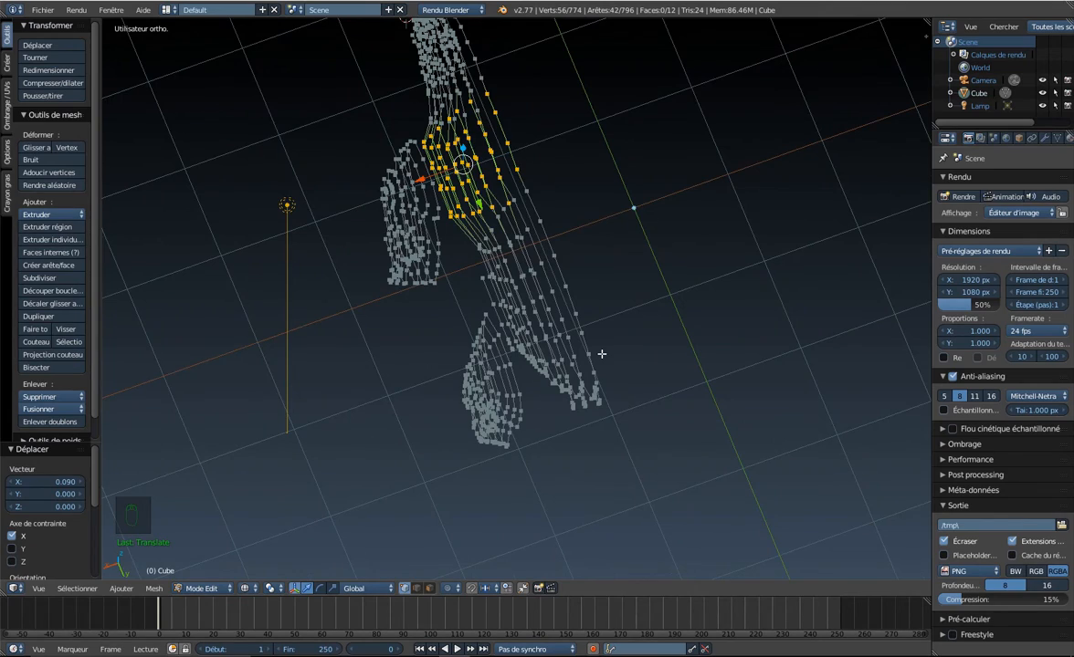
key(KP_3)
key(KP_7)
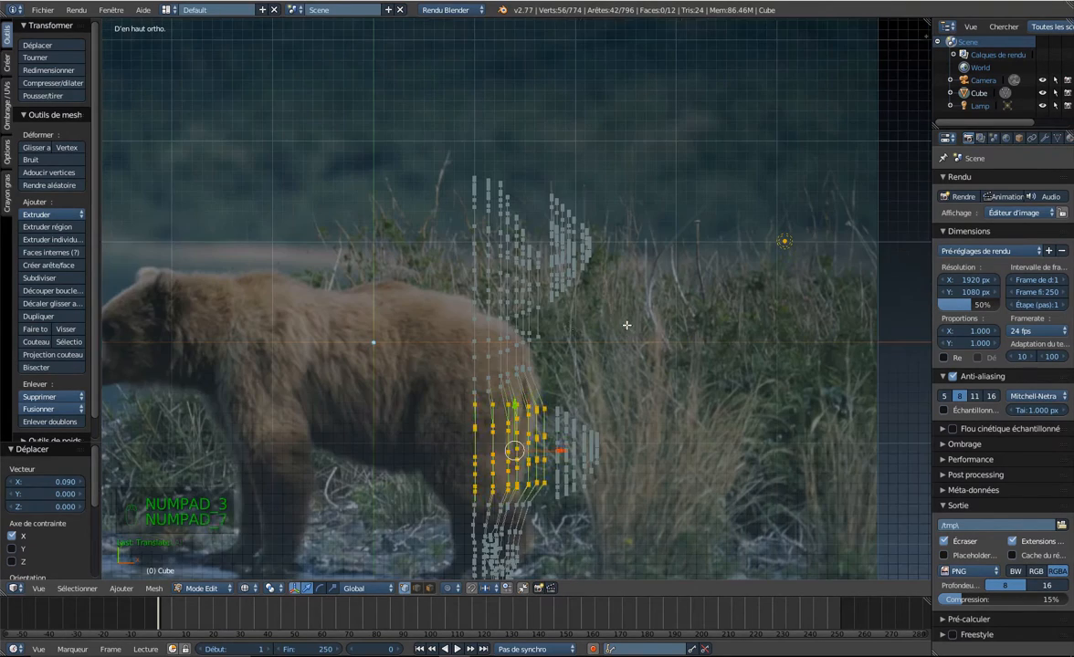
Replace the selection with the hindquarter torso vertices using box select from above, and move them along X.
key(a)
key(a)
key(b)
drag(544, 318, 419, 183)
middle_drag(494, 301, 596, 459)
drag(579, 253, 589, 259)
middle_drag(596, 460, 702, 475)
Select the four vertices at the tail, move them -0.050 along X, and rotate them about Z.
scroll(609, 381, up, 4)
right_click(712, 507)
drag(676, 493, 698, 492)
key(KP_Decimal)
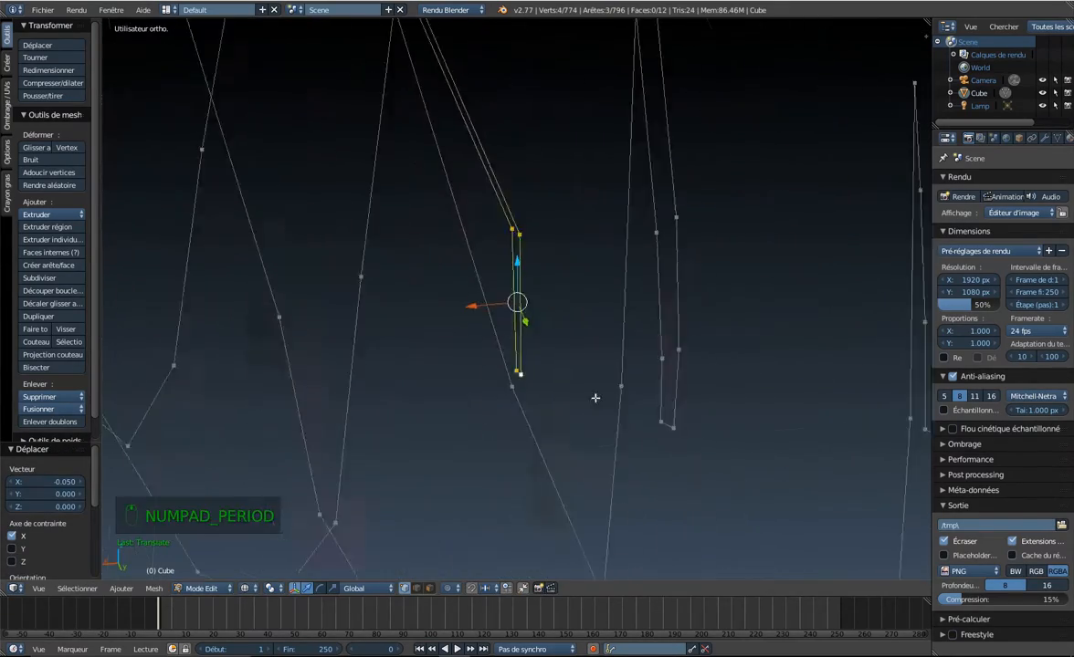
key(r)
key(z)
click(619, 354)
Move the two selected tail vertices -0.012 along X, and check the hindquarters from the side.
scroll(623, 338, down, 7)
middle_drag(623, 338, 548, 429)
drag(484, 321, 489, 323)
middle_drag(488, 323, 548, 213)
key(KP_3)
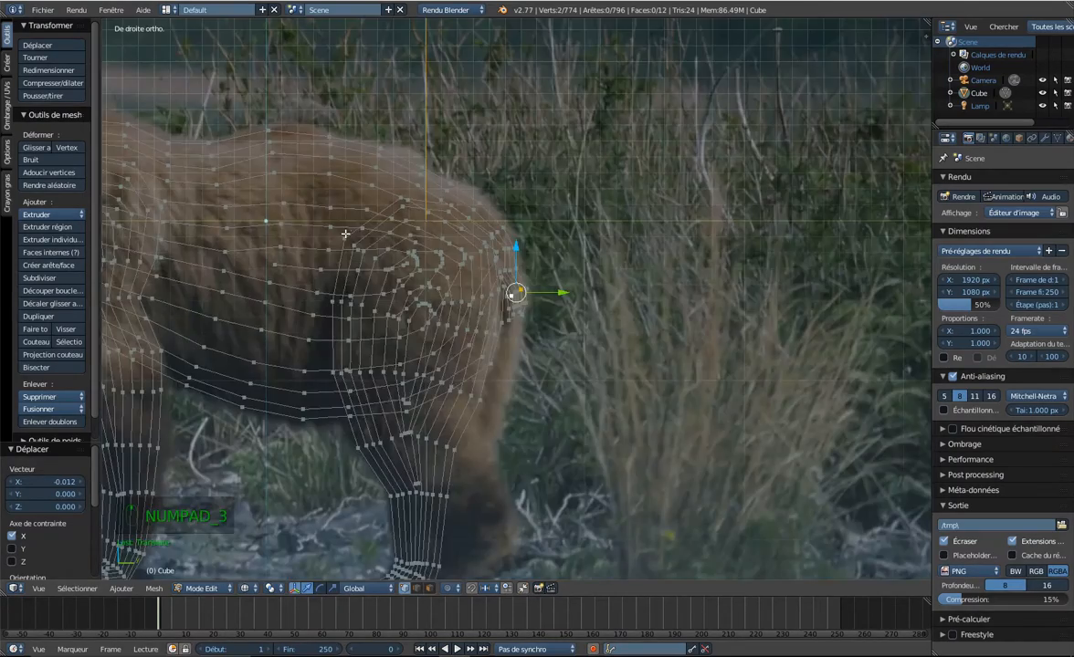
Box-select the vertices of the front and hind legs from above, hide them, and show the mesh from the right side.
scroll(345, 235, down, 4)
middle_drag(345, 235, 693, 320)
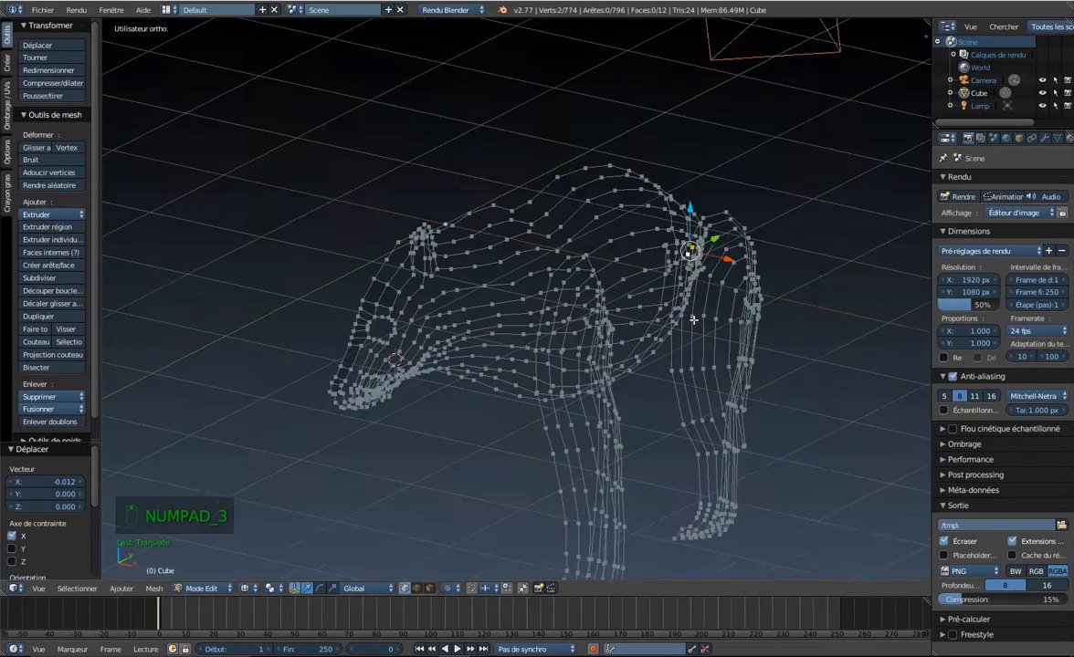
key(KP_7)
scroll(693, 319, down, 4)
scroll(614, 290, up, 2)
middle_drag(618, 247, 713, 305)
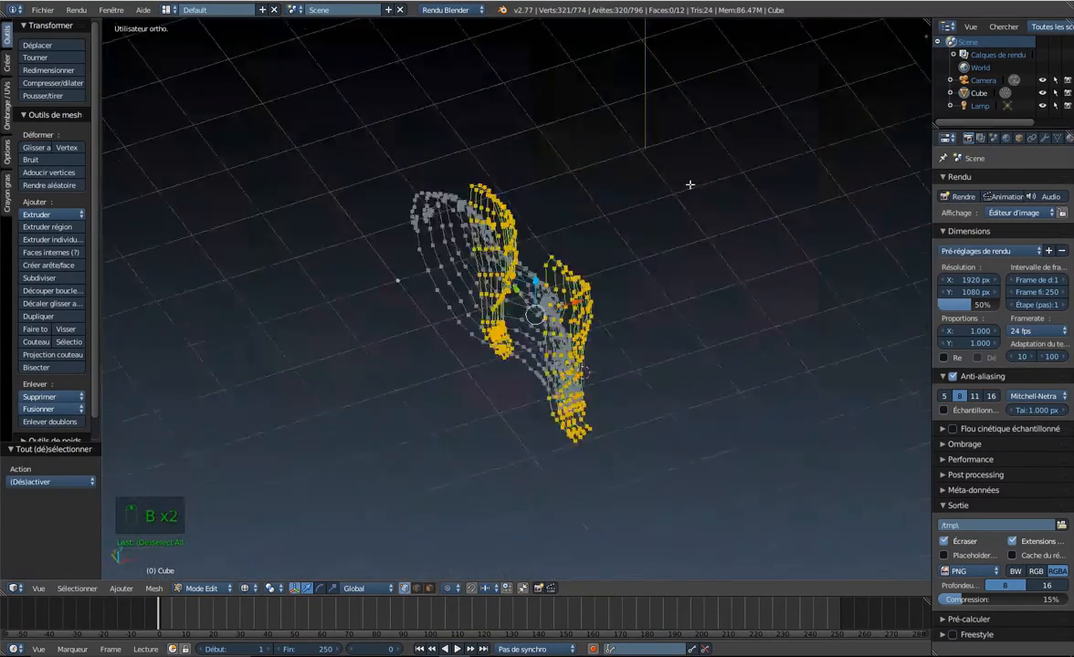
scroll(365, 124, up, 3)
key(h)
key(KP_3)
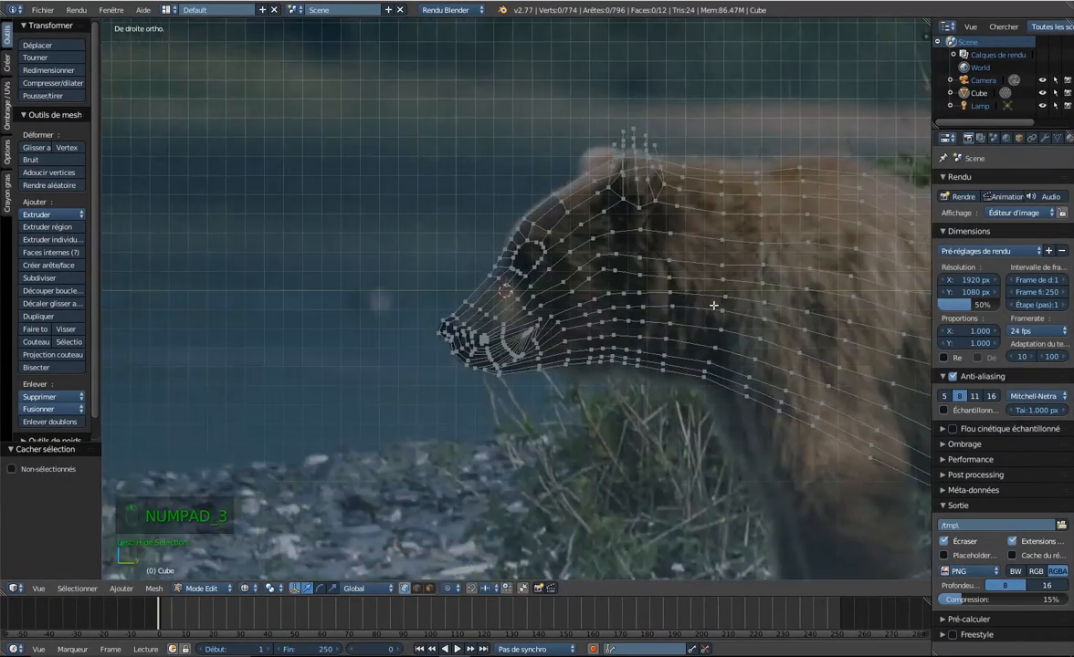
Switch to solid shading and fill two quad faces under the nose tip, extending the existing strip of faces.
scroll(501, 299, up, 6)
key(z)
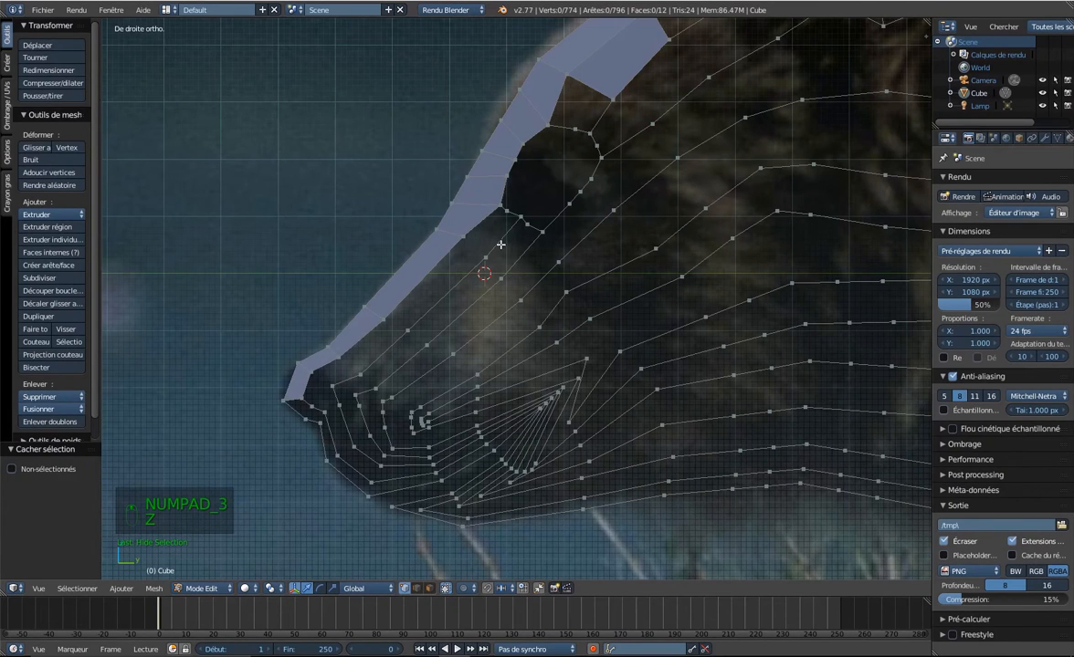
scroll(476, 203, up, 1)
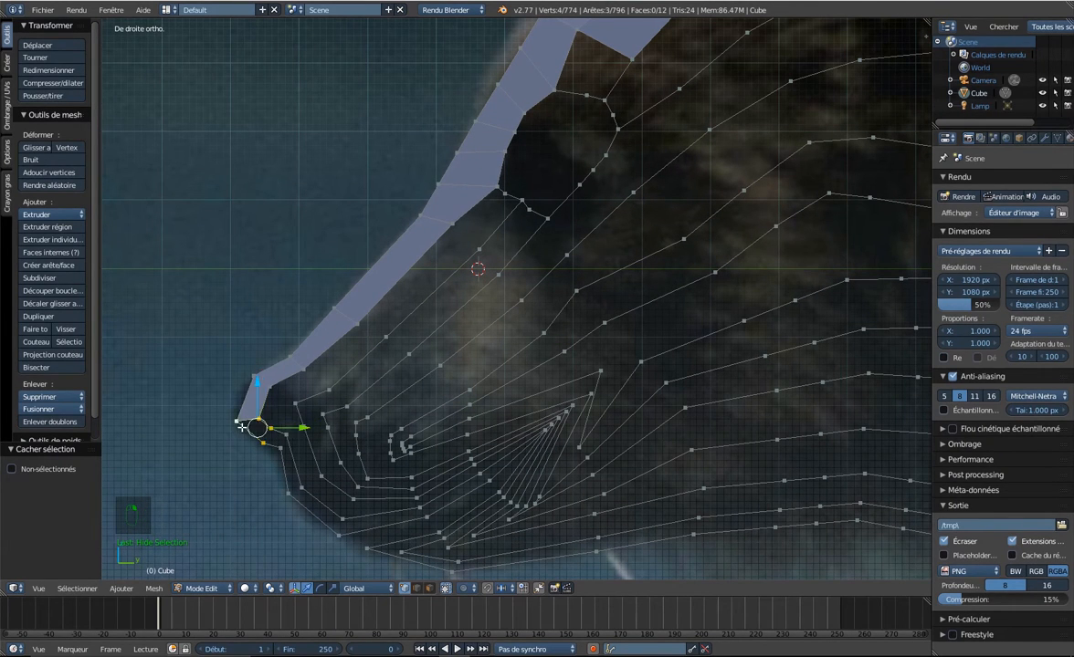
key(f)
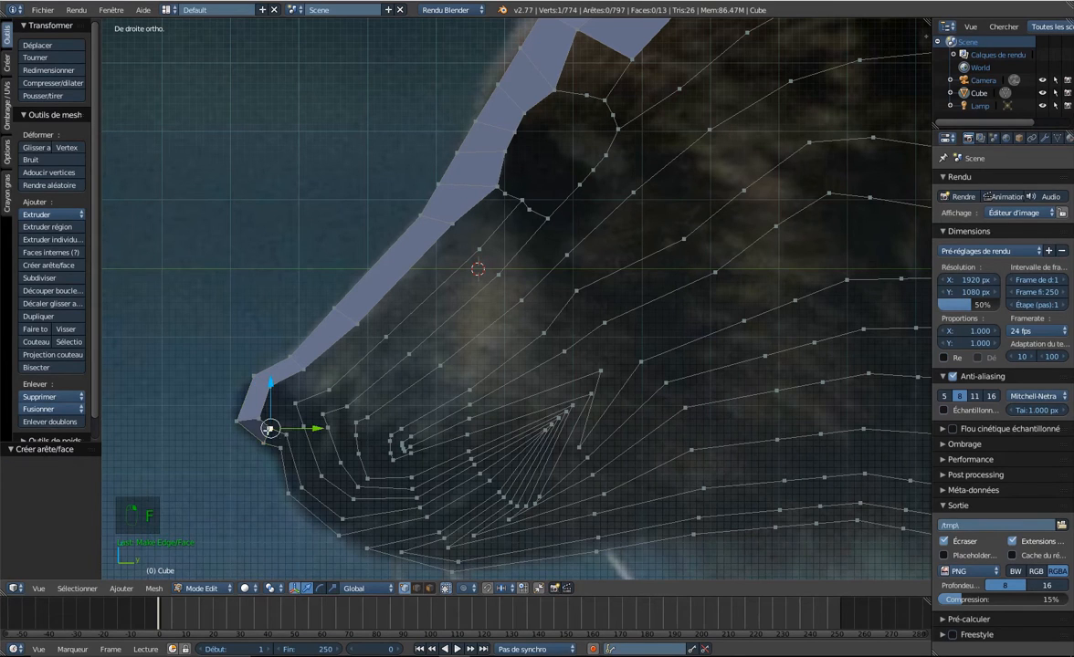
key(f)
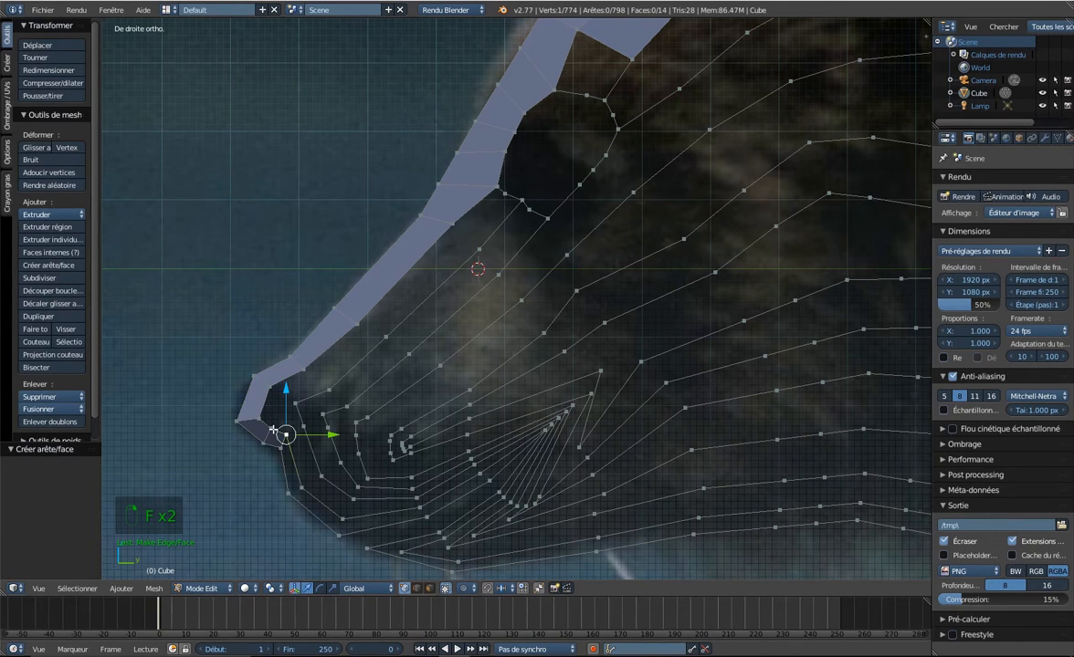
Fill two quad faces side by side down the front of the muzzle, below the strip under the nose tip.
shift+right_click(287, 493)
shift+right_click(303, 487)
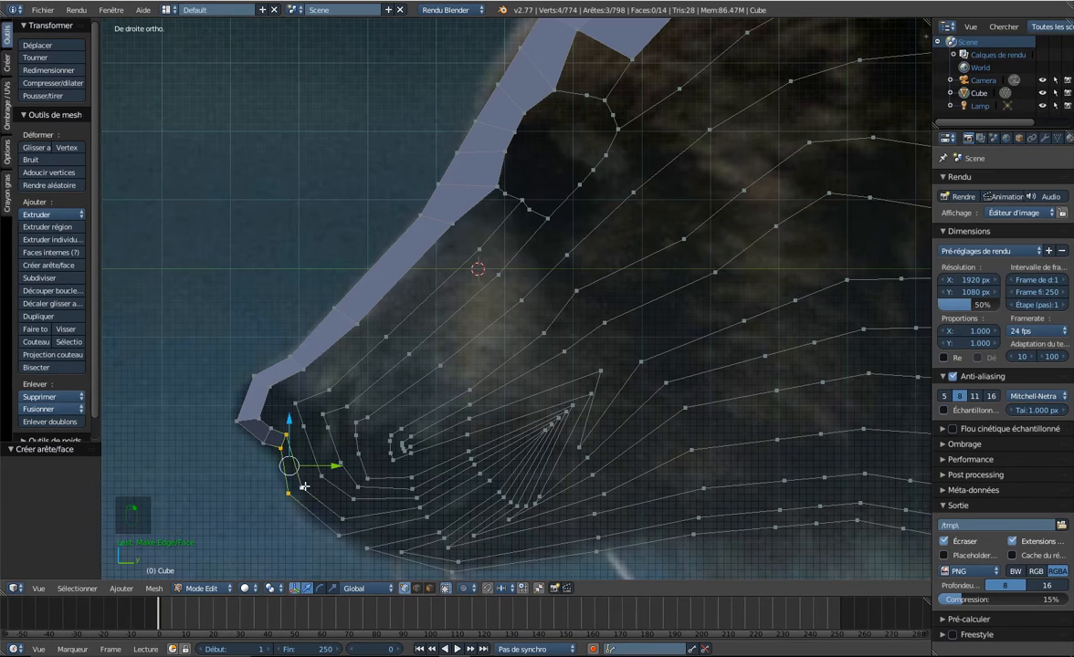
right_click(302, 488)
shift+right_click(288, 434)
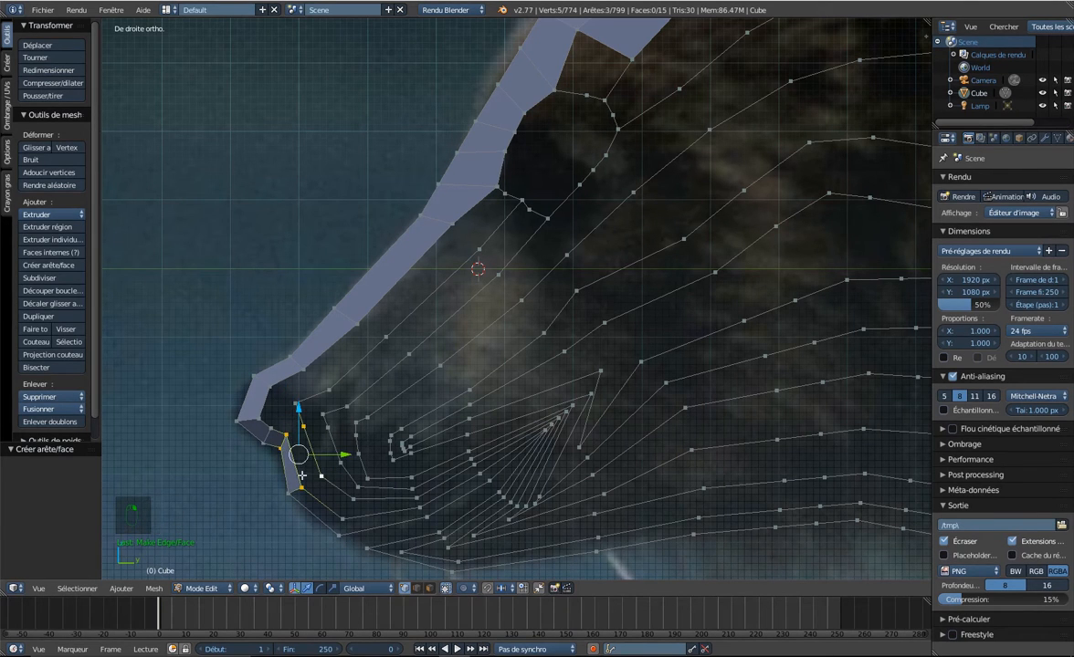
key(f)
Fill the remaining quad faces under and behind the nose tip, joining the nose strip to the front of the muzzle.
key(f)
key(f)
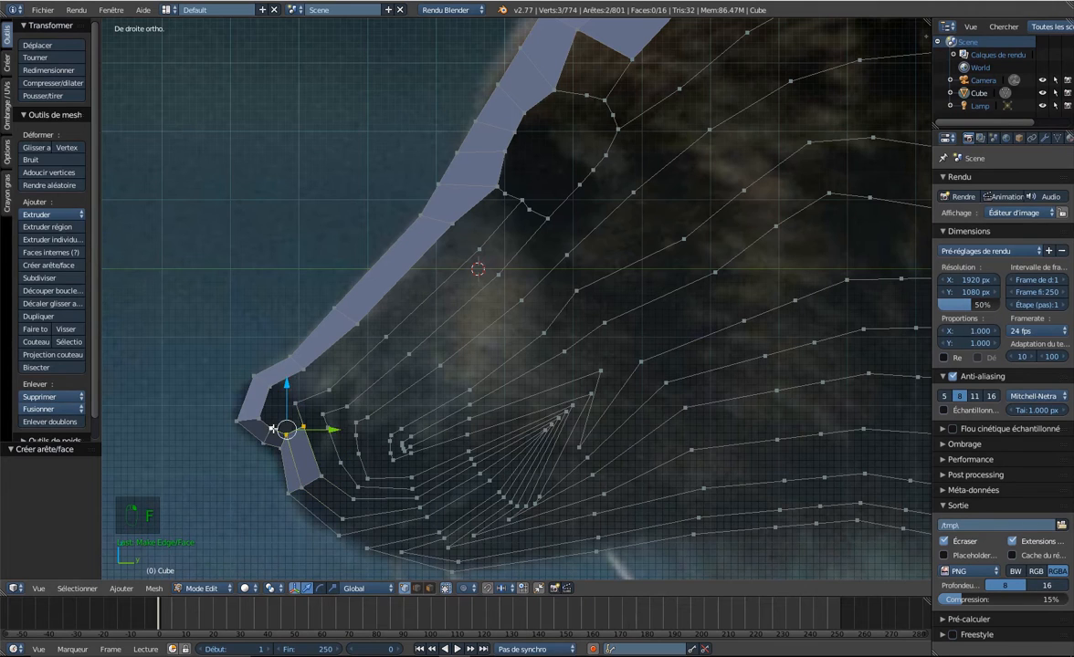
right_click(296, 405)
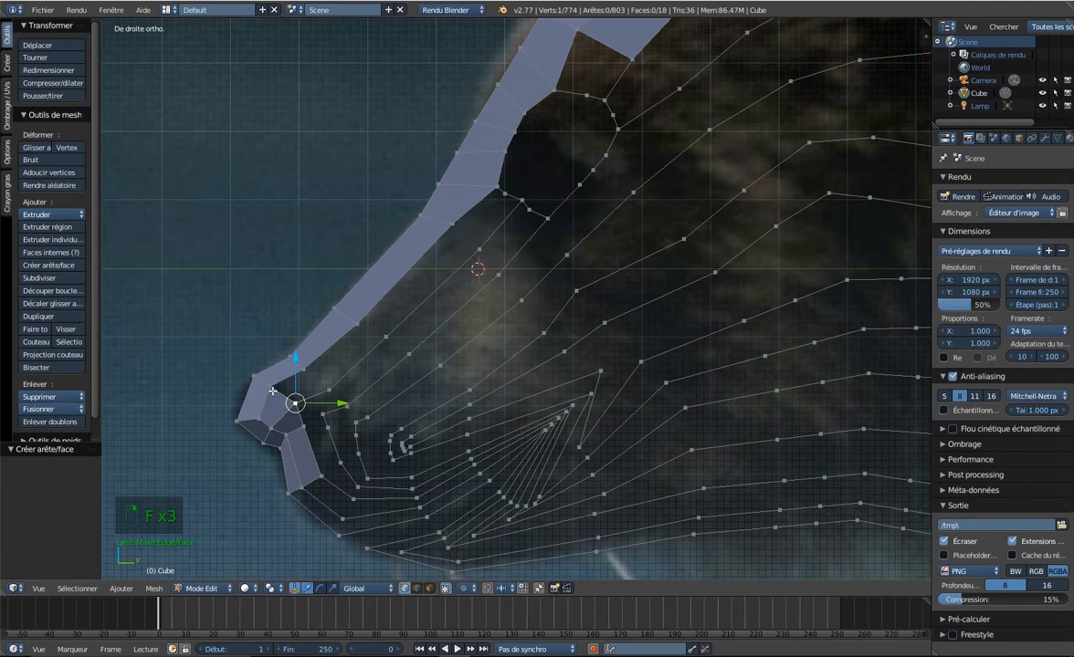
key(shift+f)
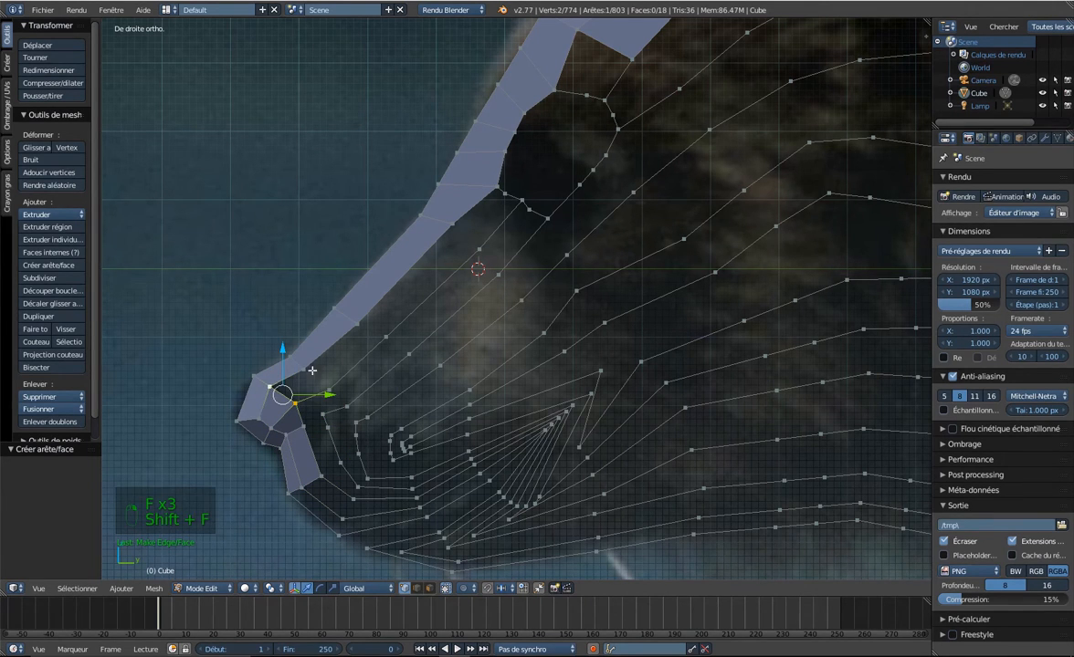
Fill a second row of quad faces from the nose up along the snout bridge to just below the eye.
key(f)
key(f)
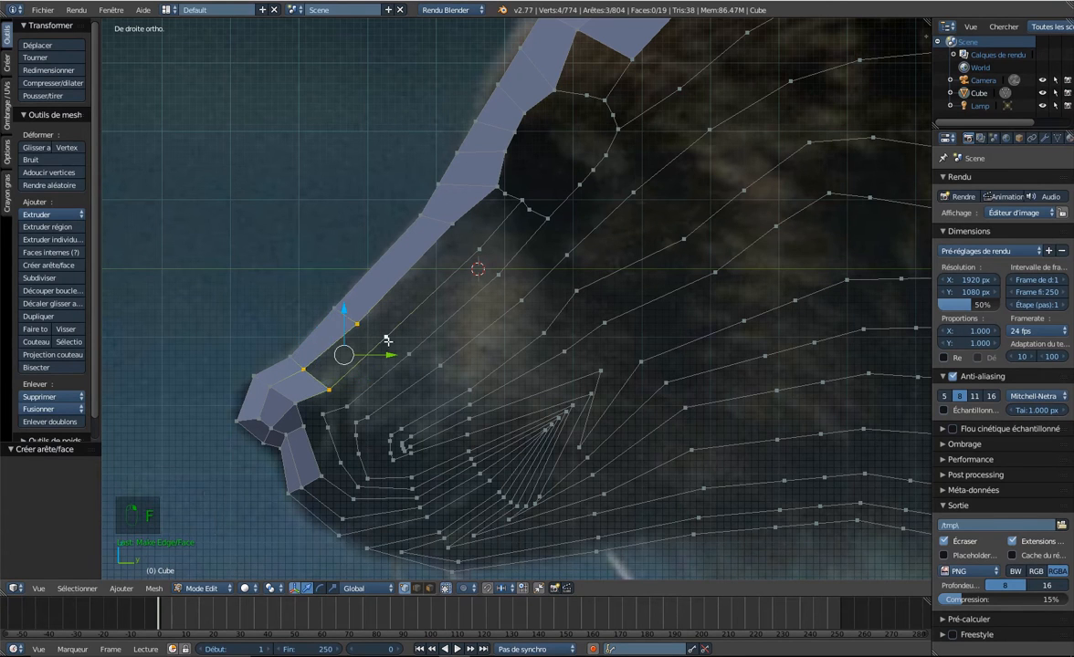
key(f)
key(f)
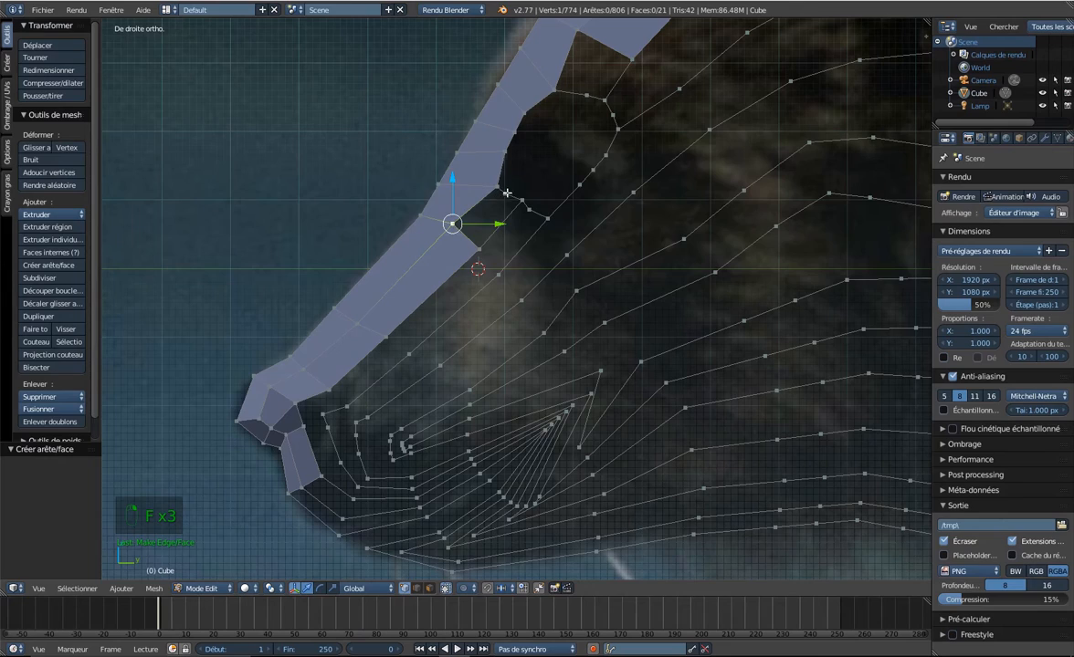
Move the vertex on the eye socket's lower edge -0.006 along Y and -0.008 along Z, and return to the right view.
middle_drag(507, 192, 480, 174)
scroll(520, 171, up, 2)
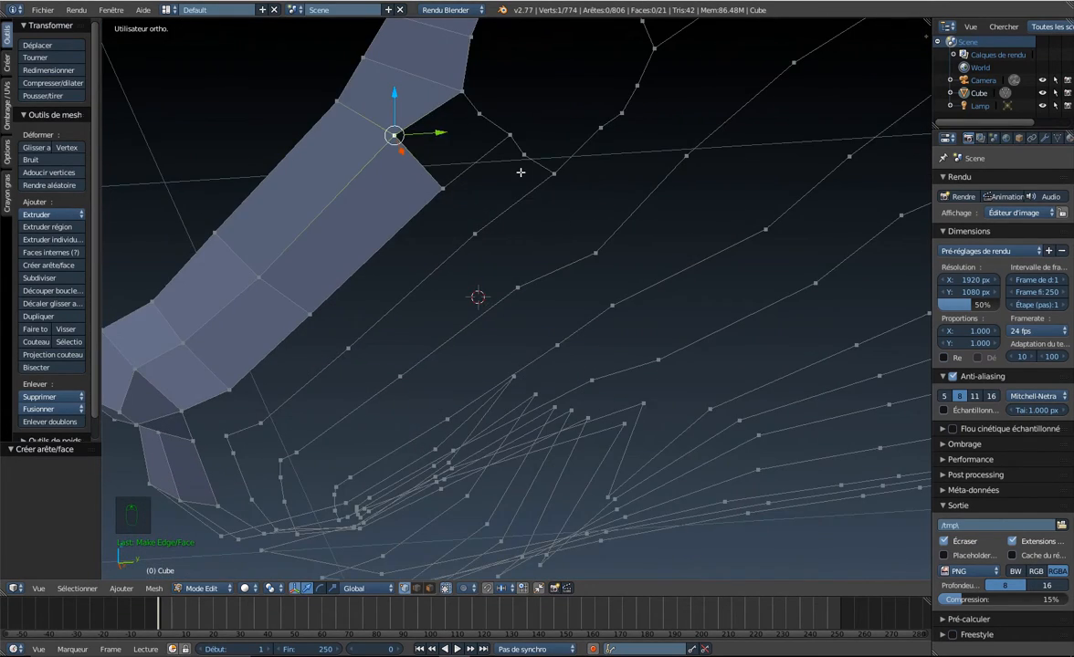
scroll(520, 172, up, 4)
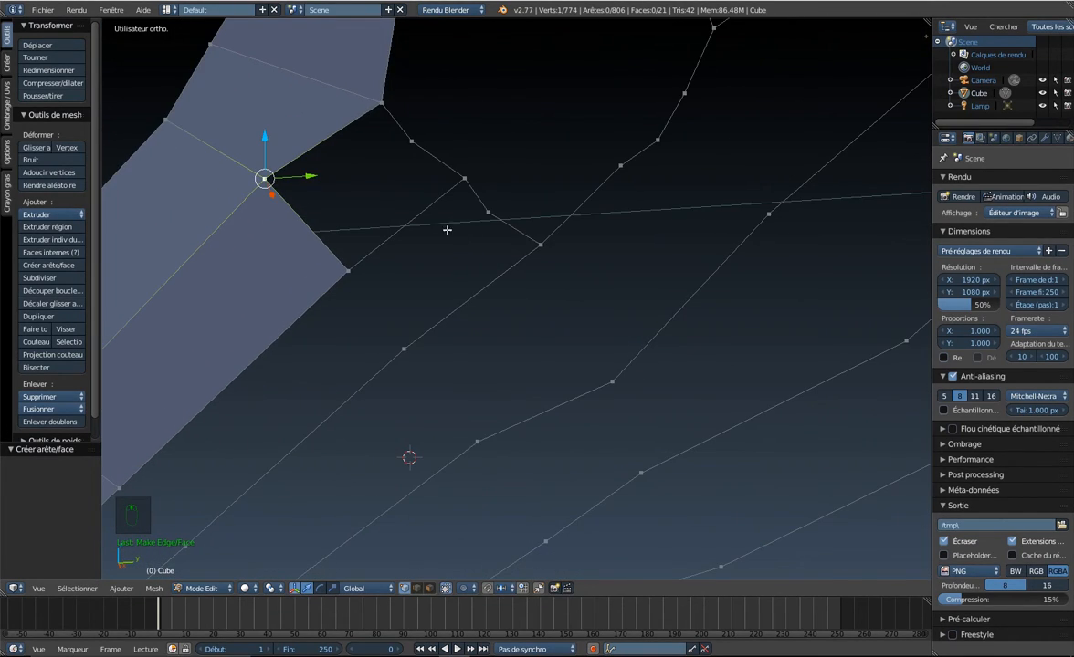
right_click(465, 178)
middle_drag(466, 179, 534, 173)
drag(544, 172, 533, 172)
middle_drag(528, 203, 557, 110)
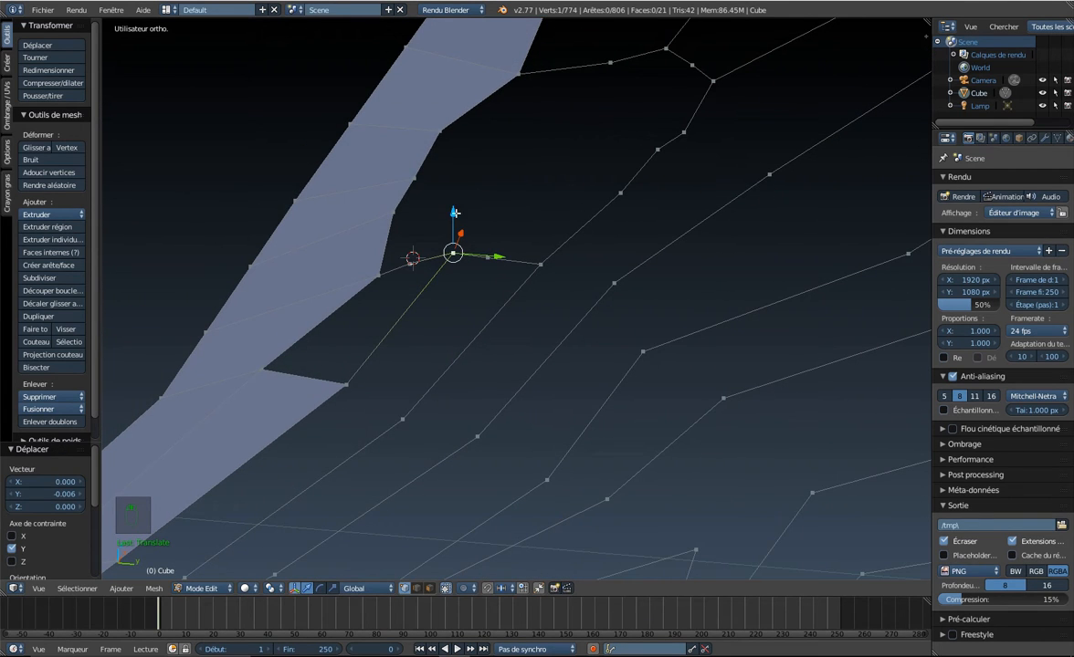
drag(456, 212, 457, 225)
scroll(480, 252, down, 6)
middle_drag(534, 254, 564, 318)
key(KP_3)
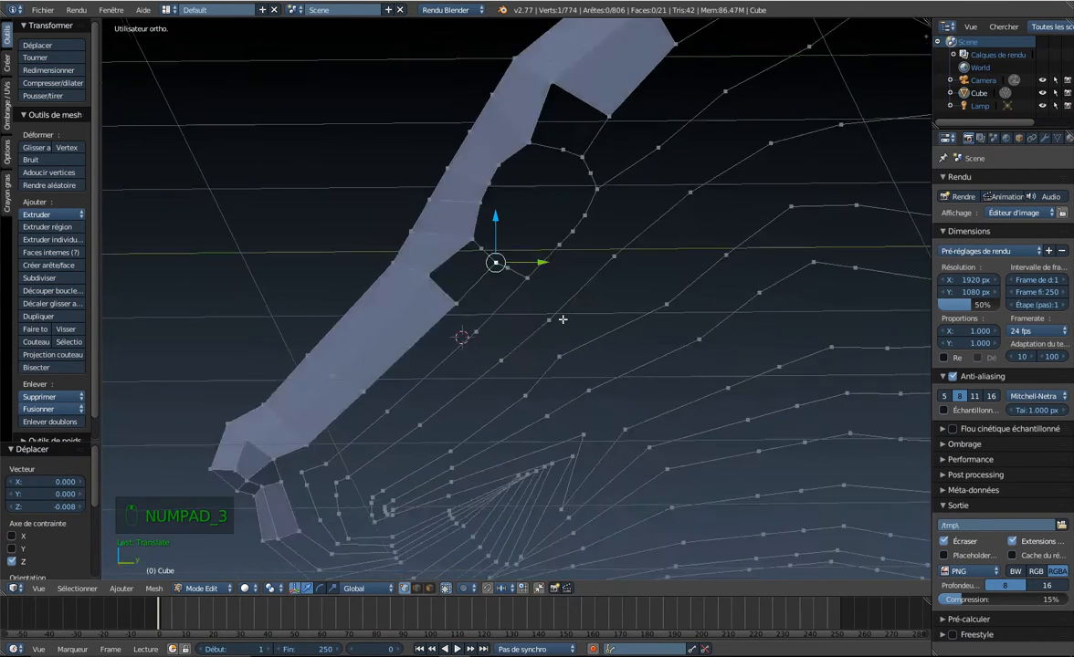
Fill the quad faces beside the nose, connecting the snout's second row with the front of the muzzle.
scroll(549, 296, down, 3)
scroll(474, 259, down, 3)
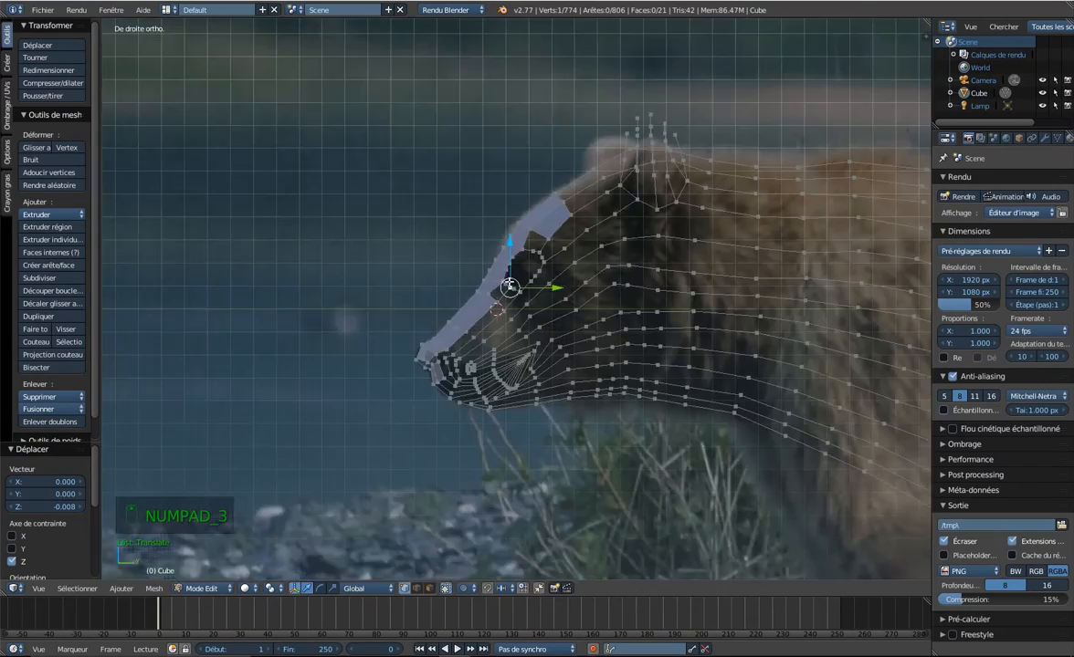
scroll(480, 362, up, 4)
shift+middle_drag(474, 256, 474, 188)
scroll(424, 370, up, 6)
scroll(455, 368, down, 3)
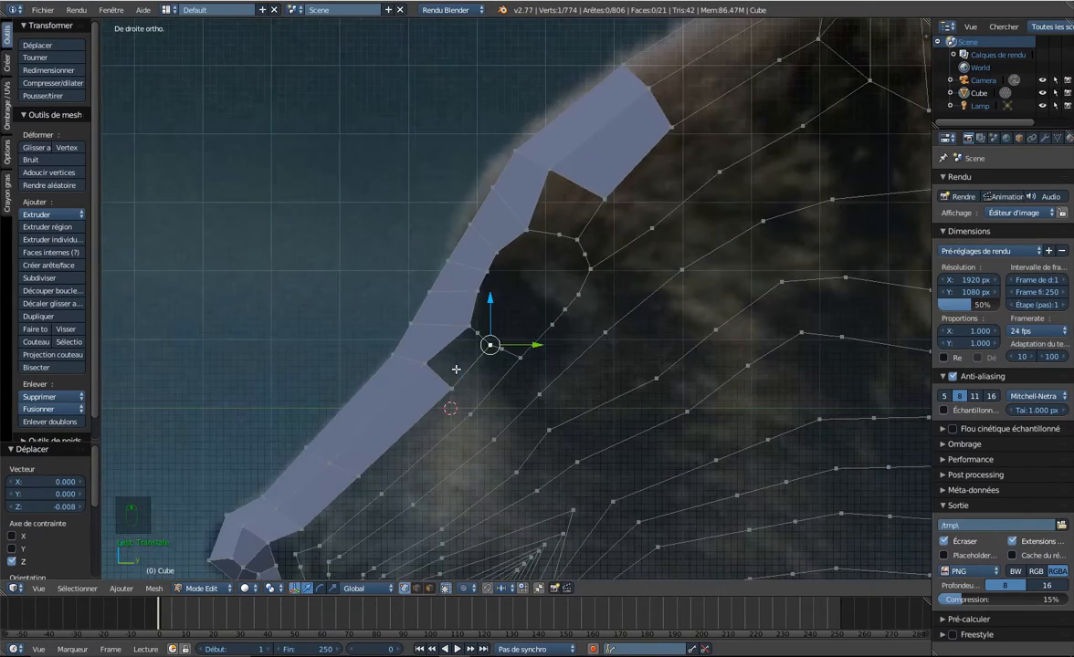
shift+middle_drag(453, 376, 584, 132)
scroll(584, 132, up, 1)
right_click(402, 316)
shift+right_click(423, 336)
key(f)
key(f)
key(f)
key(f)
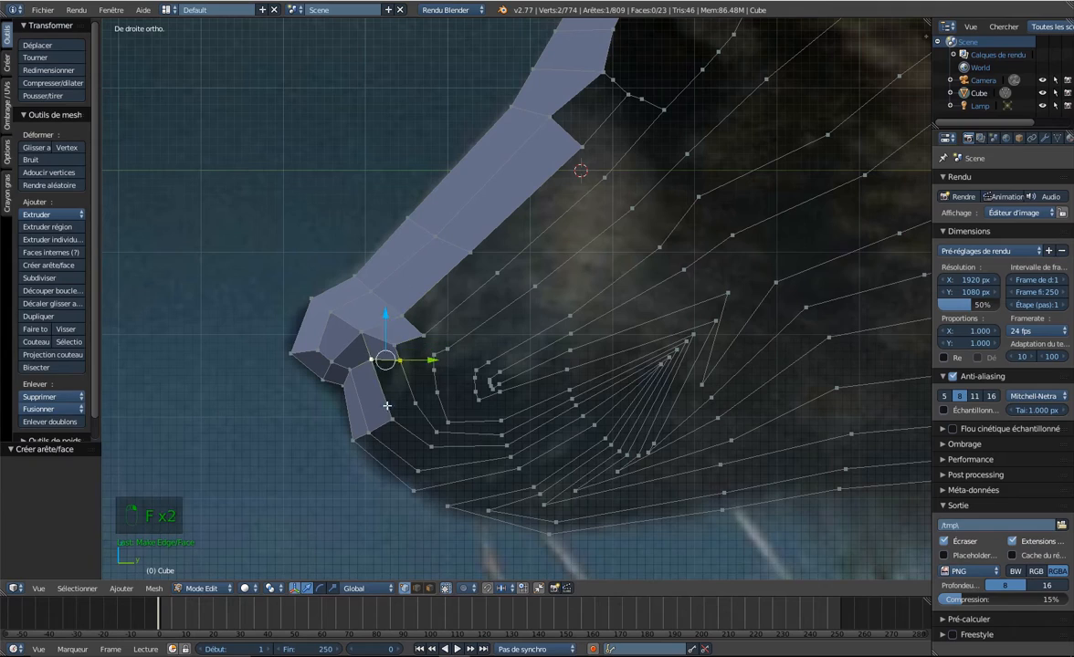
Switch to Object Mode and apply smooth shading to the bear mesh.
middle_drag(425, 445, 256, 337)
key(Tab)
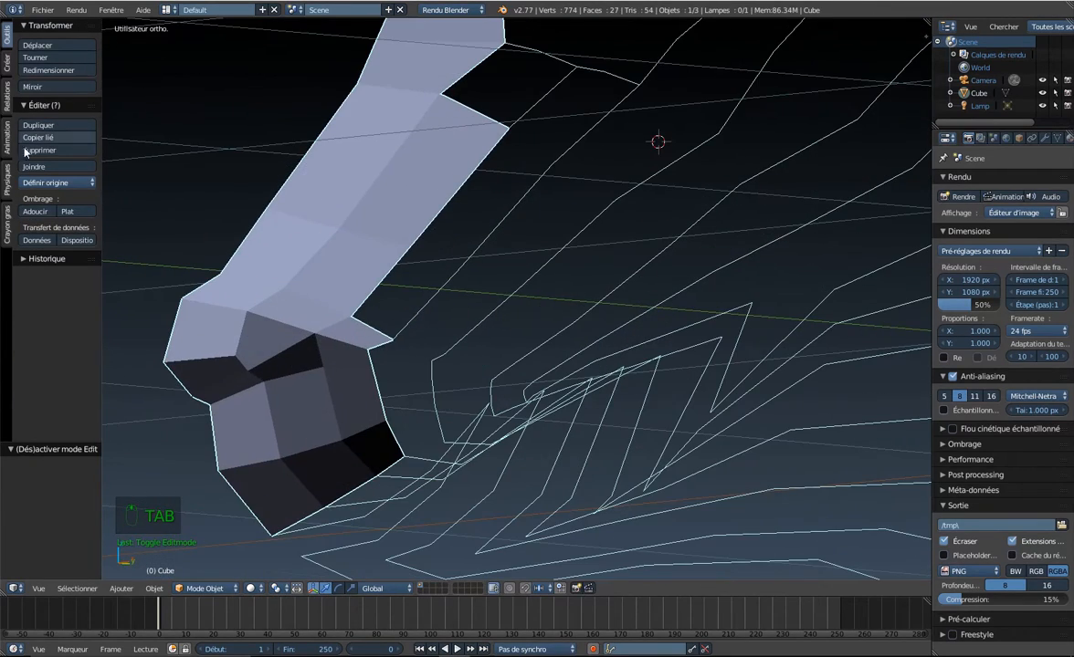
click(35, 212)
middle_drag(177, 231, 363, 271)
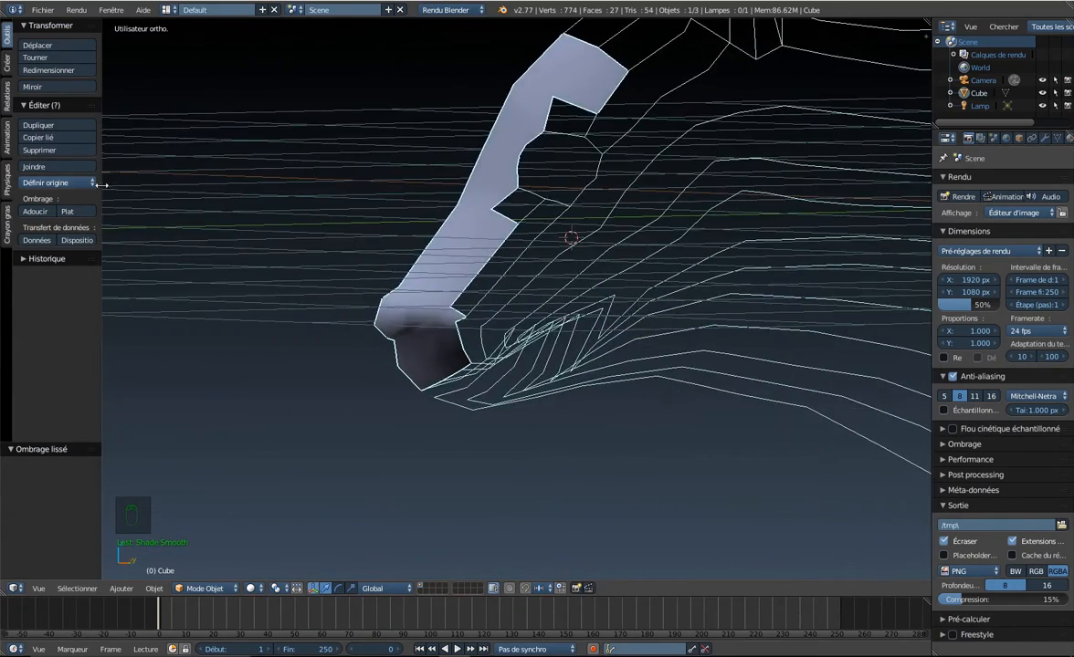
Select the whole visible mesh in Edit Mode, recalculate its normals, and return to Object Mode.
click(7, 98)
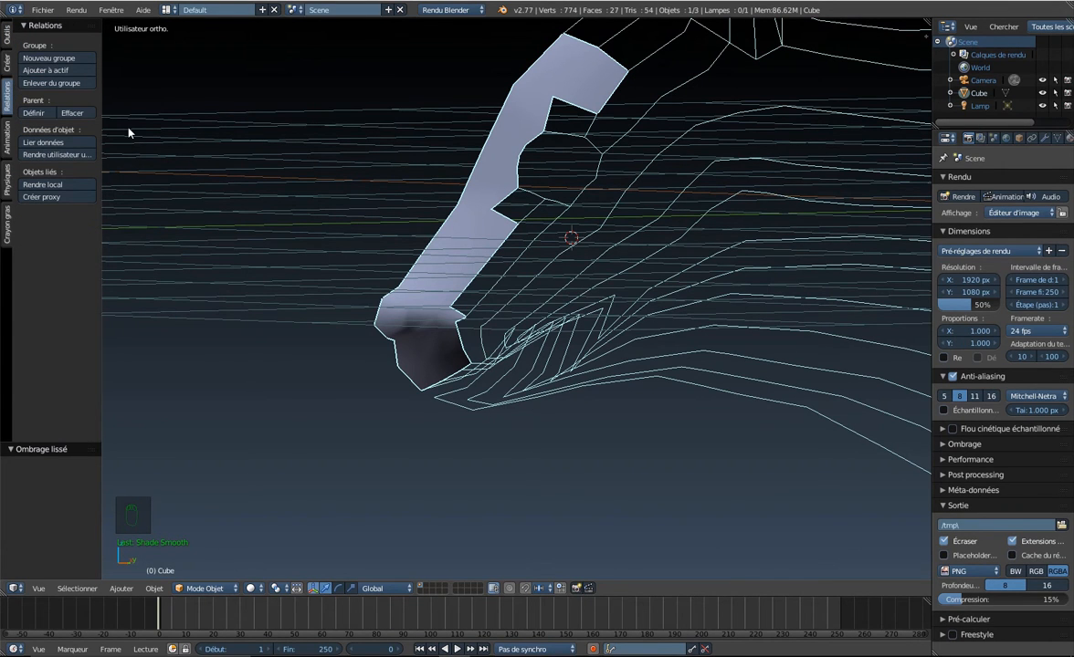
key(Tab)
key(a)
key(a)
key(a)
key(a)
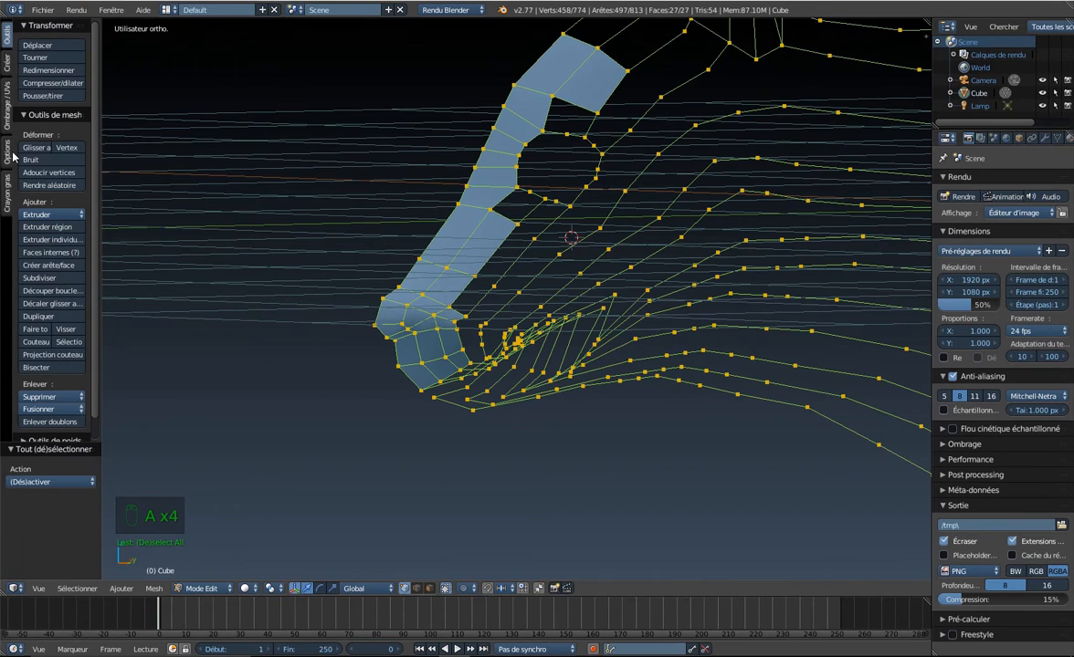
click(7, 104)
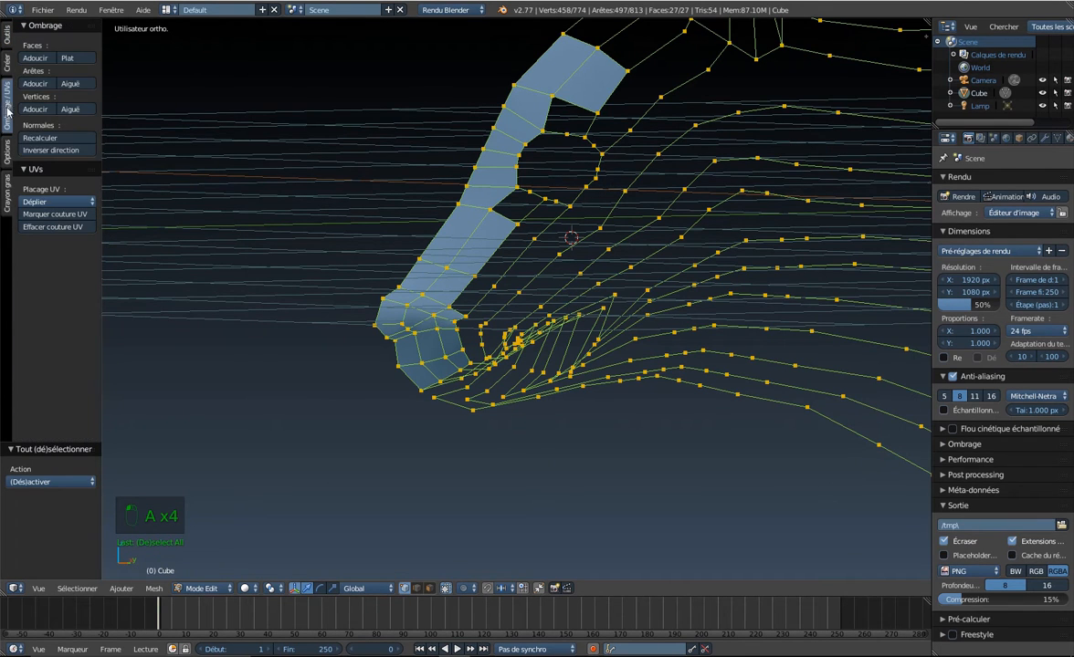
click(46, 129)
key(Tab)
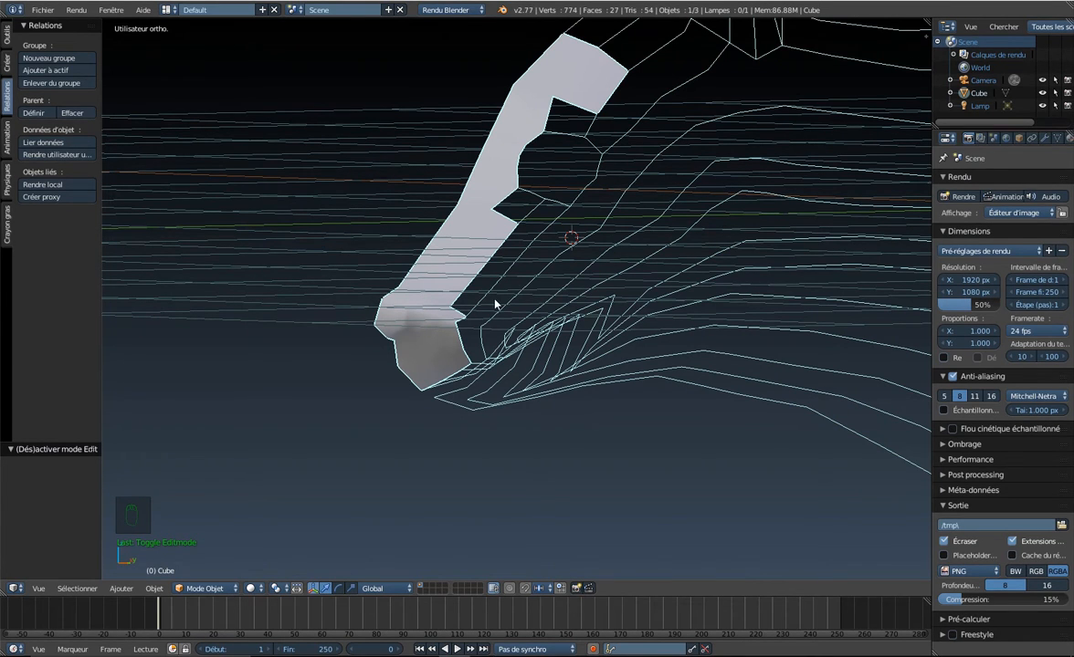
Render the current frame, examine the filled part of the head up close, and close the render.
key(KP_0)
key(F12)
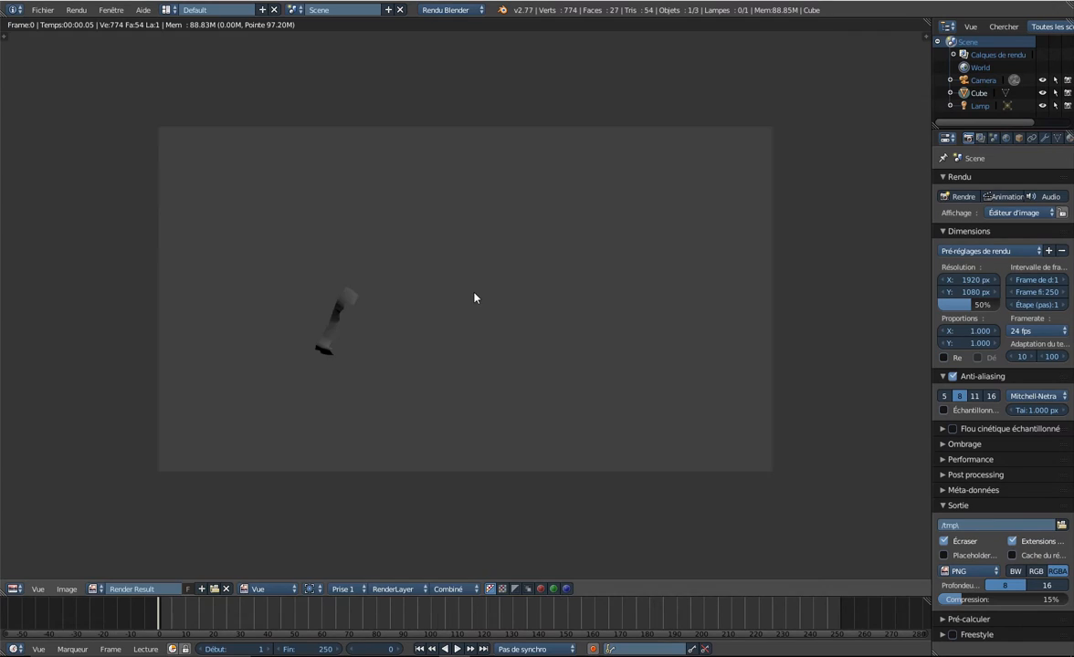
scroll(411, 311, up, 6)
scroll(273, 369, down, 1)
middle_drag(237, 314, 415, 306)
key(Escape)
Return to Edit Mode and extend the forehead strip by two quad faces toward the ear.
scroll(416, 306, up, 6)
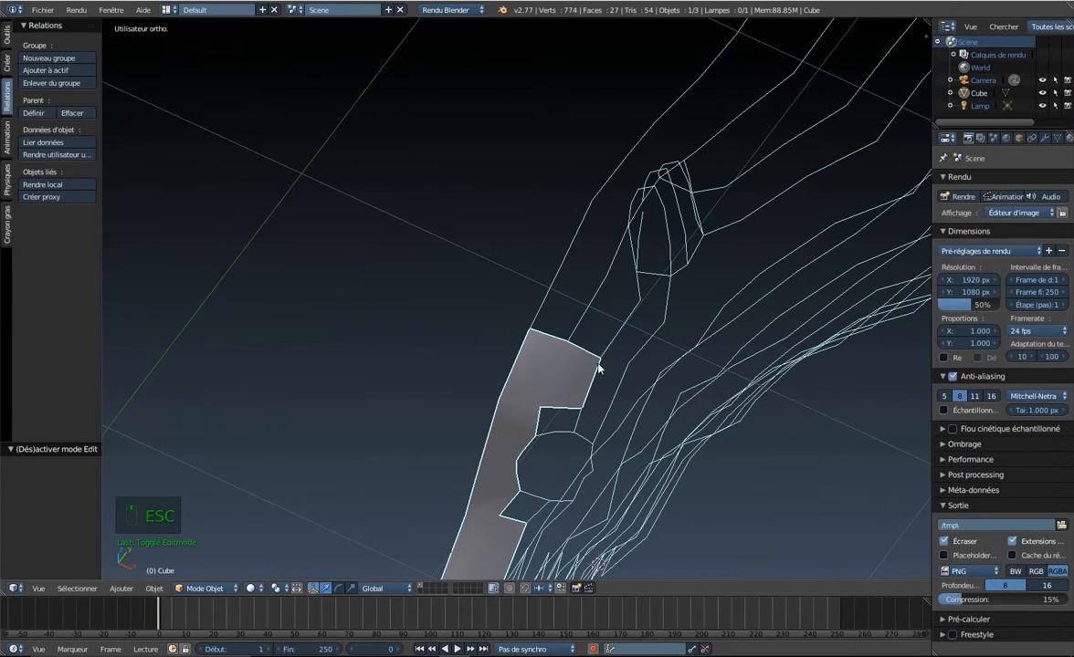
middle_drag(599, 368, 523, 337)
key(Tab)
scroll(453, 363, up, 3)
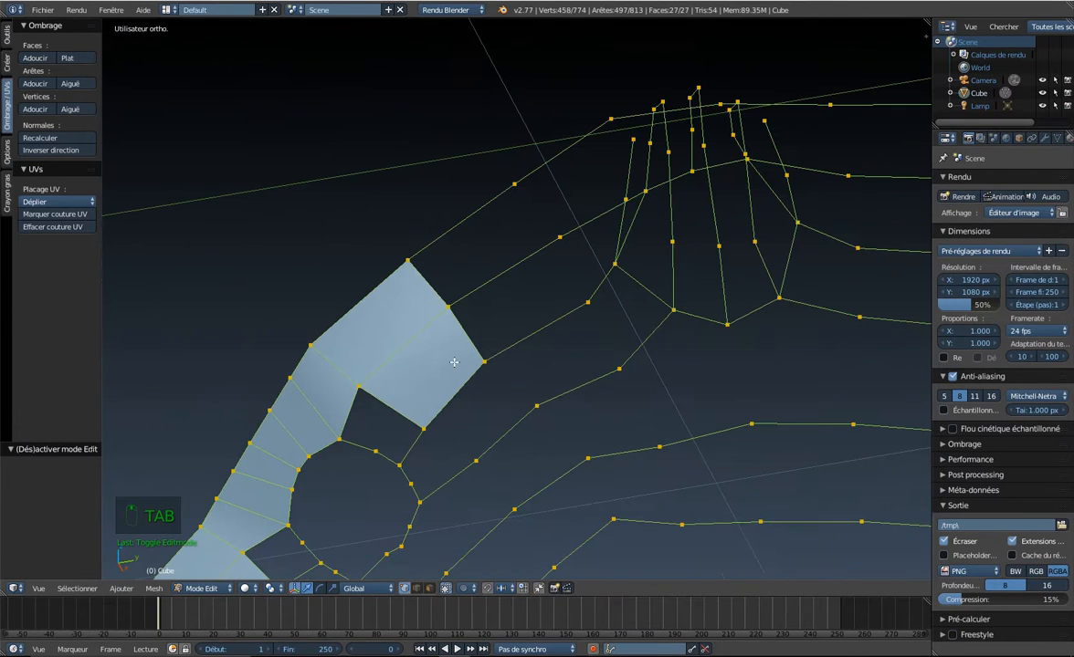
right_click(449, 307)
shift+right_click(484, 360)
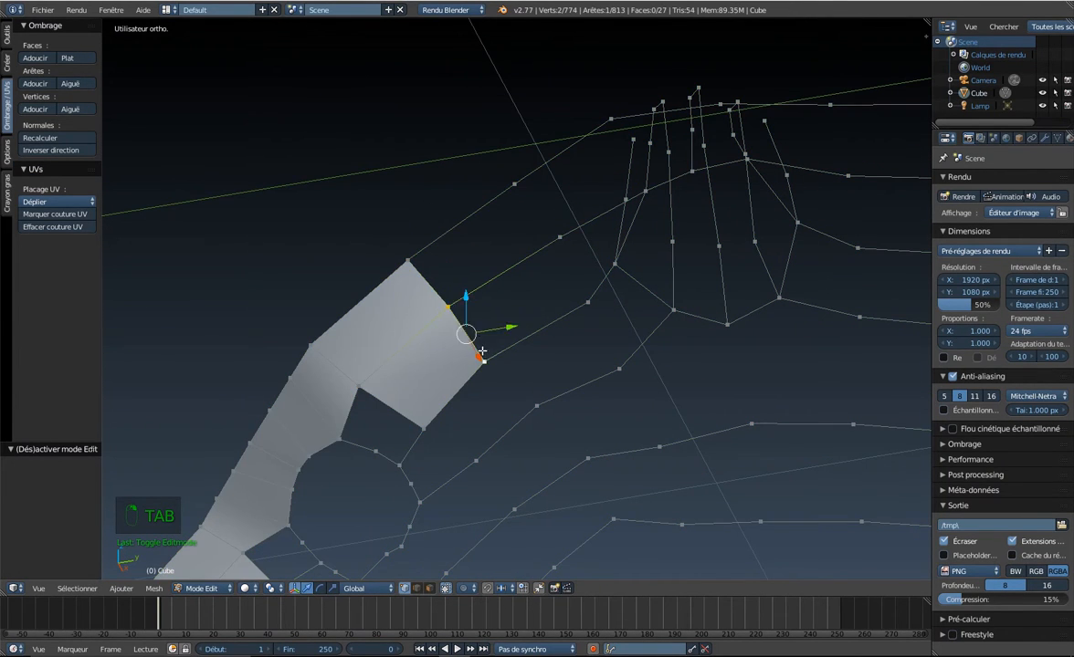
key(f)
key(f)
Fill two stacked quad faces up the front of the ear, undoing the unwanted extra fills.
key(KP_3)
right_click(606, 357)
shift+right_click(561, 319)
key(f)
key(f)
key(ctrl+z)
middle_drag(564, 322, 829, 180)
key(f)
key(f)
scroll(829, 180, up, 4)
middle_drag(575, 329, 604, 372)
key(ctrl+z)
key(ctrl+z)
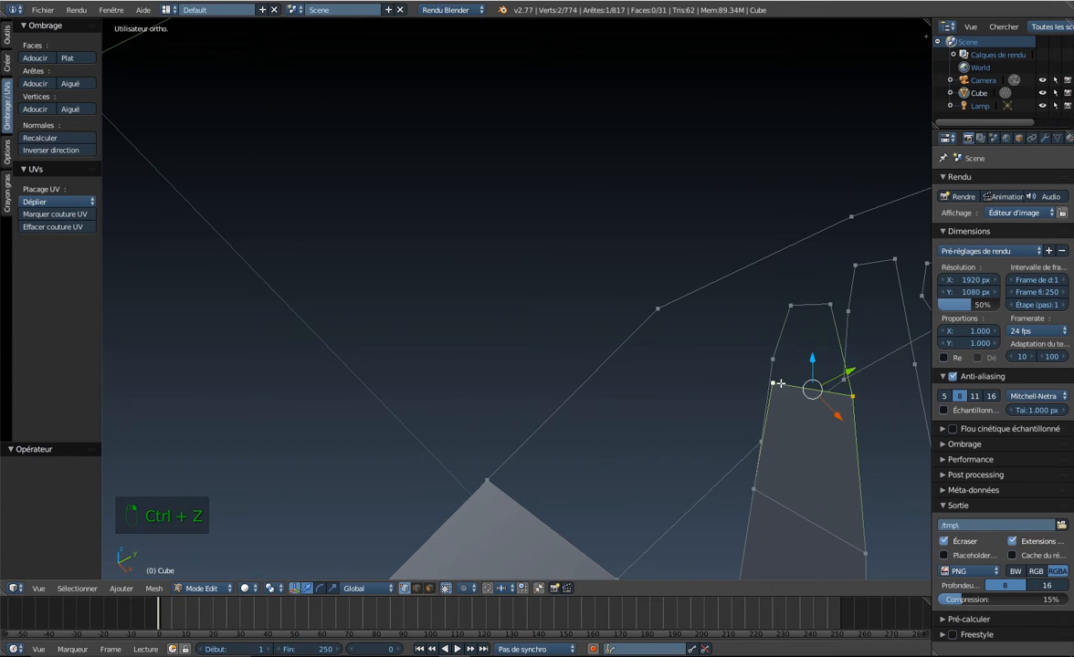
Fill two triangular faces above the front quads to shape the tip of the ear.
shift+click(826, 309)
key(f)
click(809, 319)
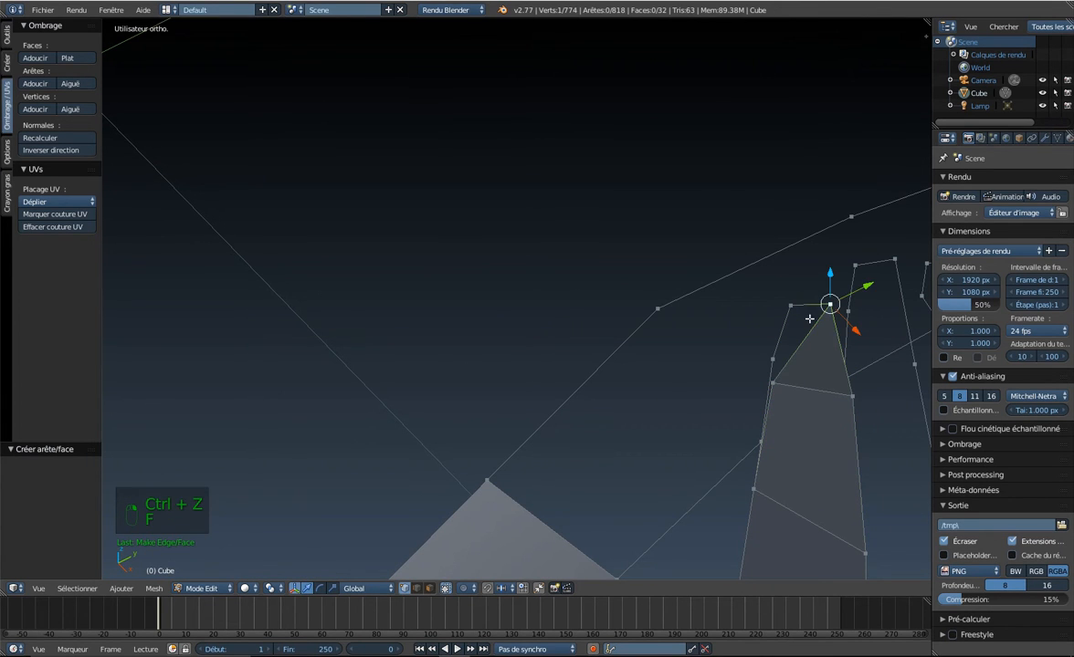
key(f)
middle_drag(777, 382, 575, 220)
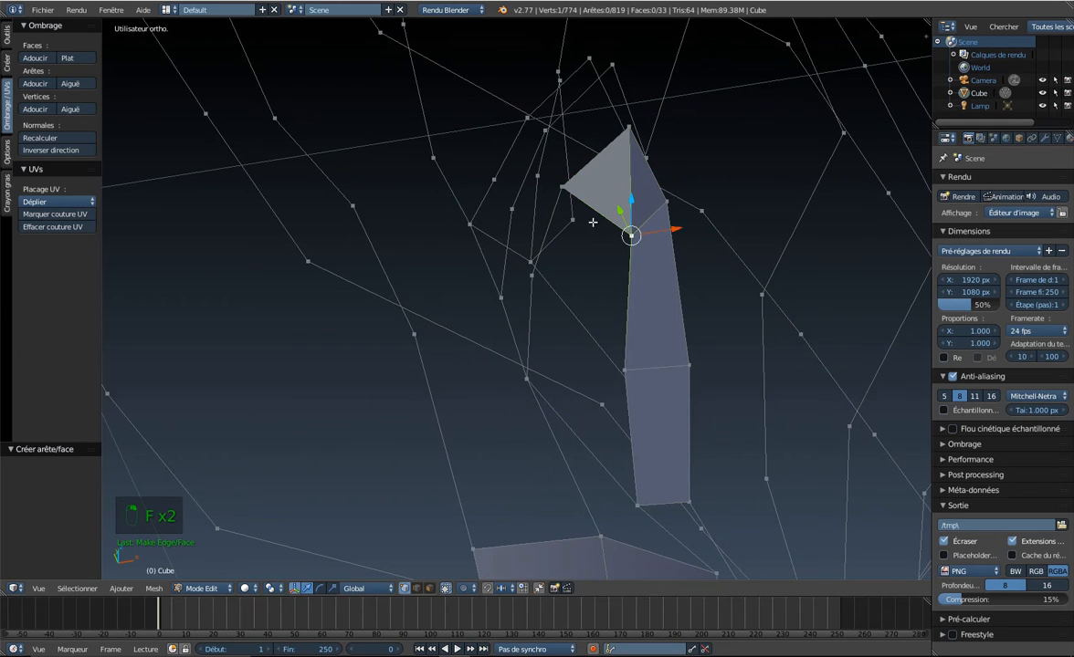
Fill two stacked quad faces down the ear's front beside the existing column, below the tip triangles.
shift+click(531, 271)
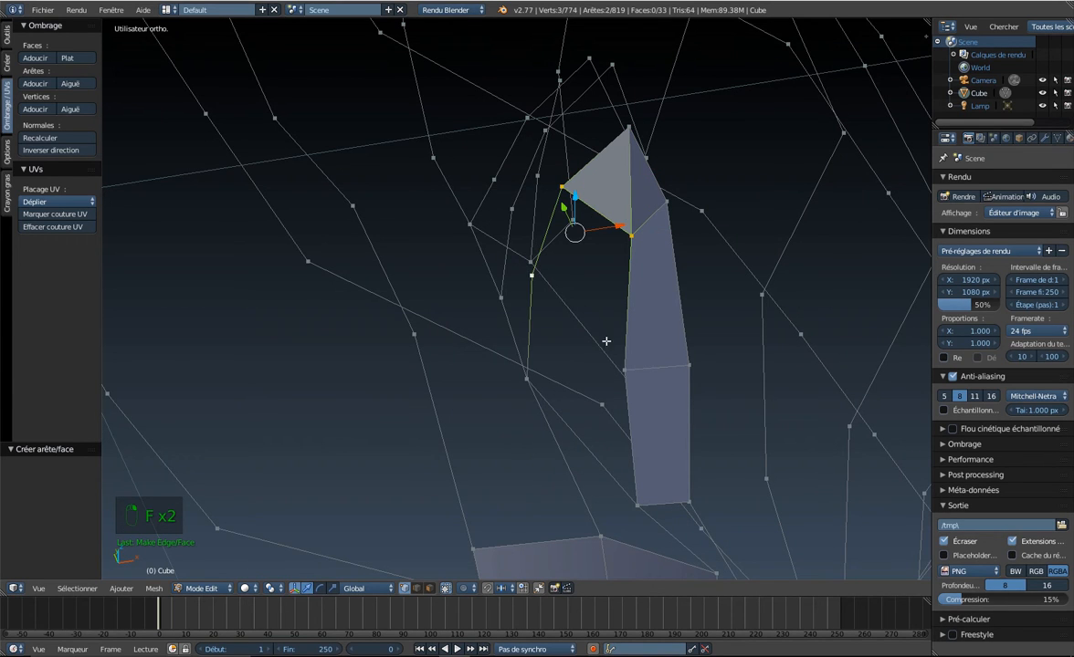
shift+right_click(627, 375)
key(f)
right_click(628, 371)
shift+right_click(535, 278)
shift+right_click(530, 378)
shift+right_click(642, 505)
key(f)
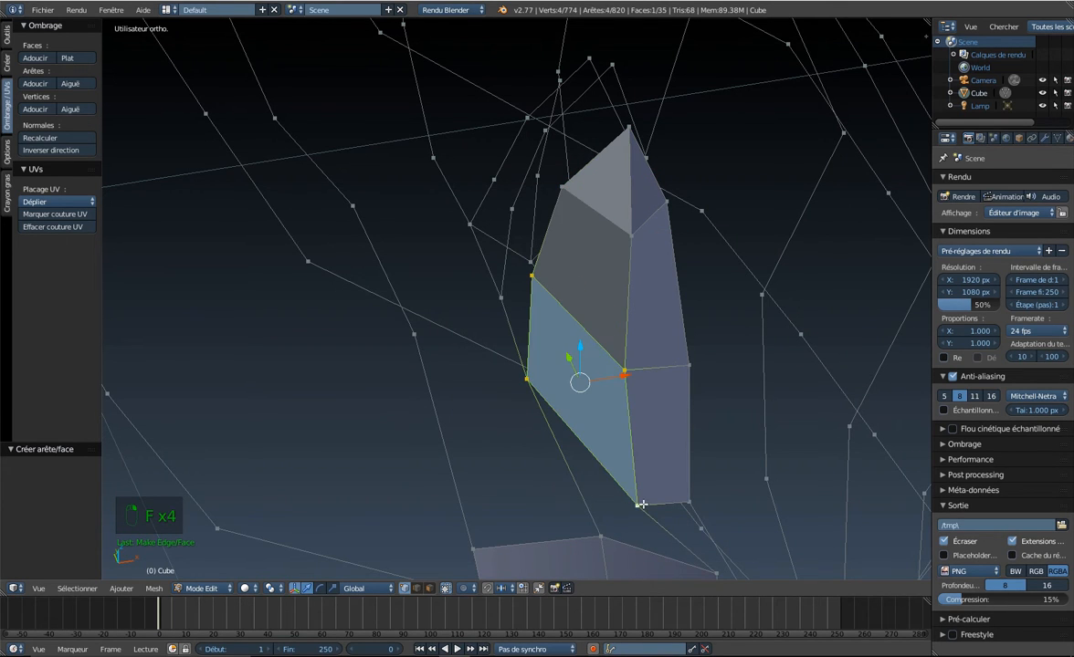
key(ctrl+r)
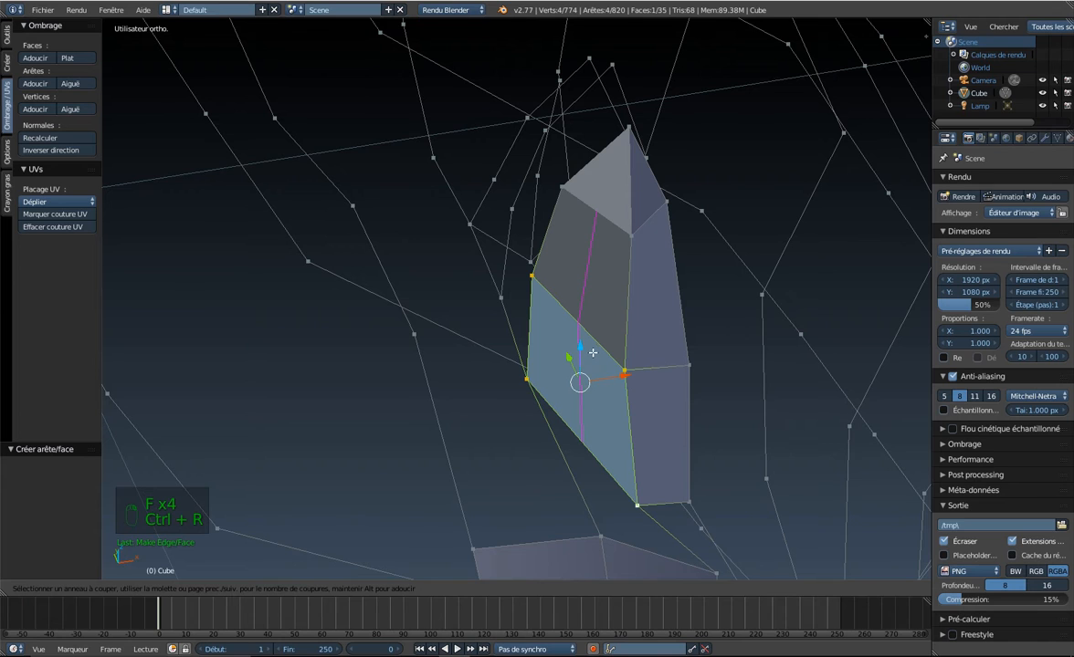
right_click(590, 351)
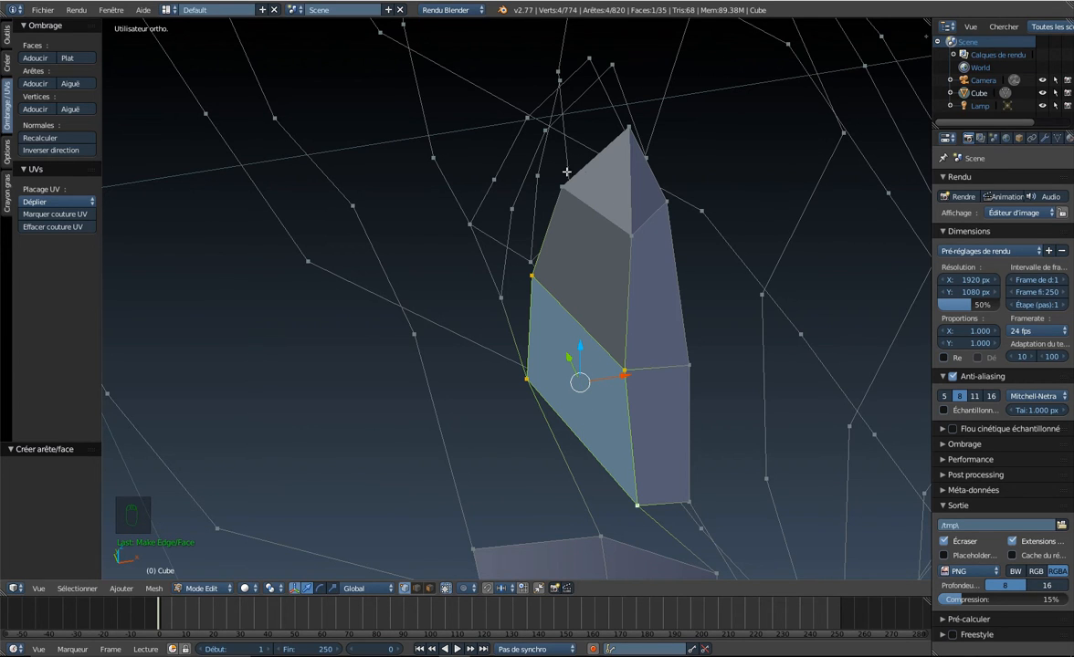
Fill two stacked quad faces on the outer side of the ear, from its base up to the next vertex column.
middle_drag(567, 172, 496, 248)
scroll(496, 248, down, 4)
right_click(611, 470)
shift+right_click(664, 495)
shift+right_click(659, 411)
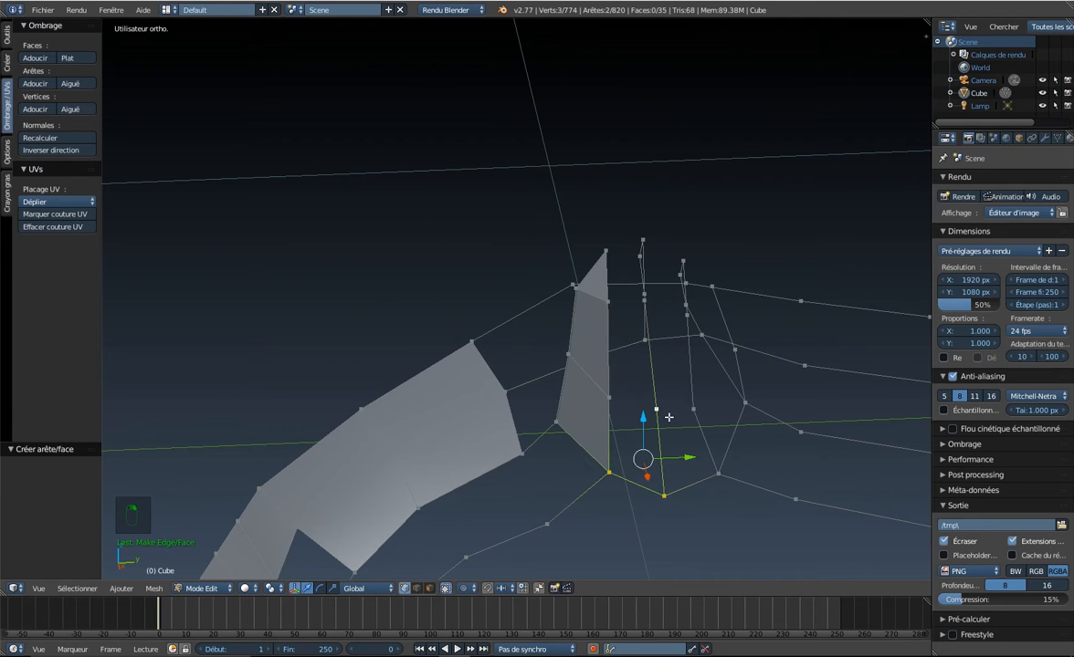
shift+right_click(614, 412)
key(f)
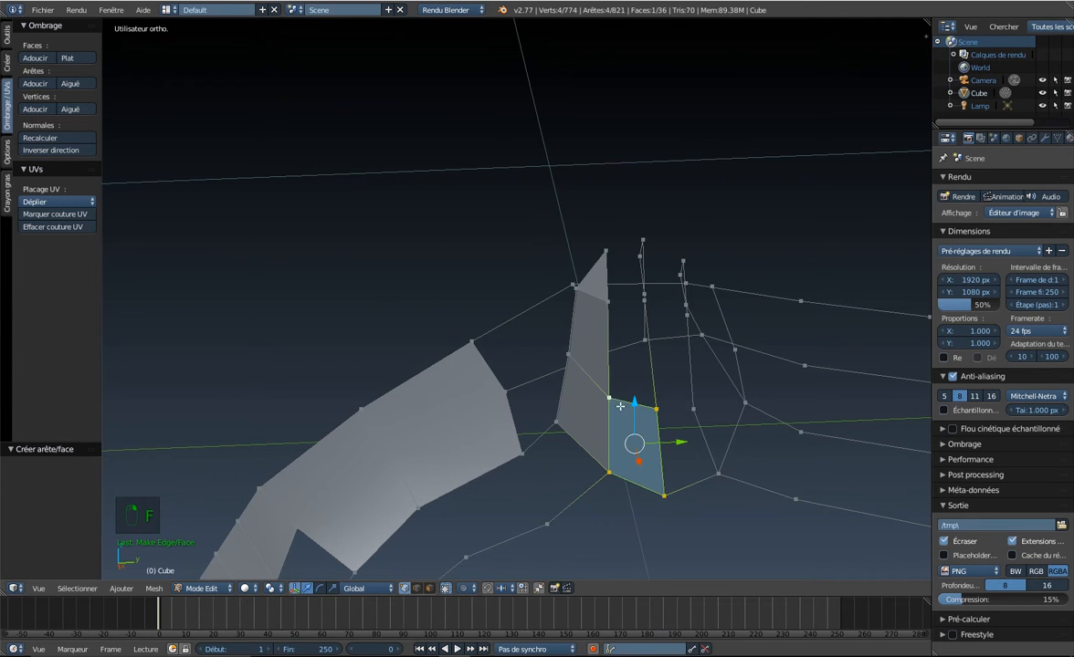
right_click(609, 399)
shift+right_click(656, 409)
shift+right_click(643, 300)
key(f)
key(f)
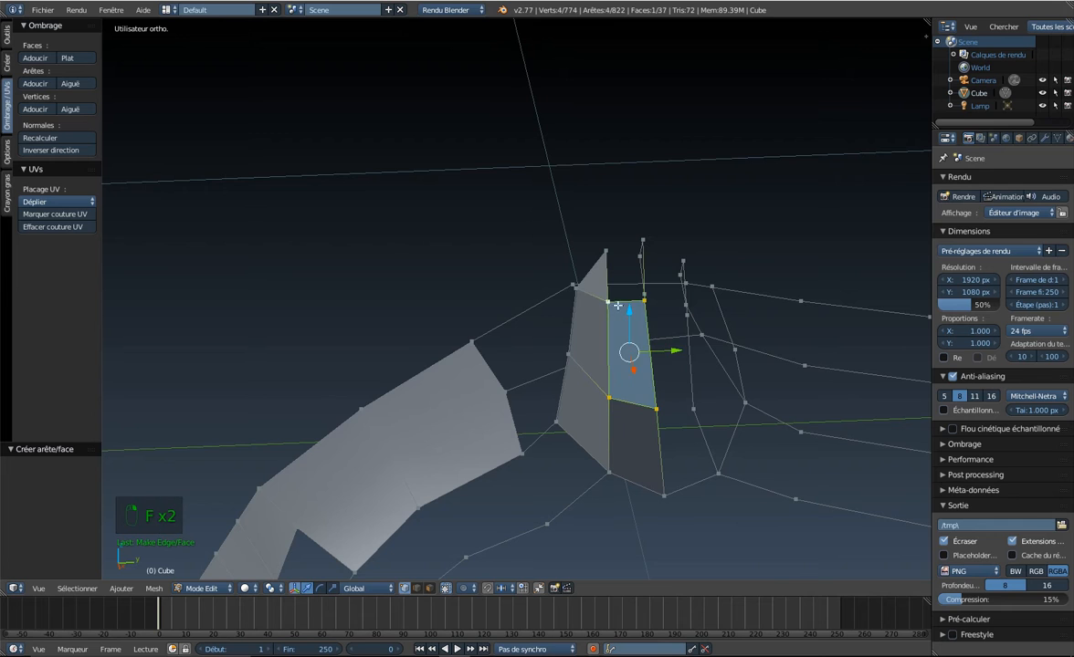
Continue filling faces over the tip of the ear and down its inner side.
middle_drag(601, 306, 533, 374)
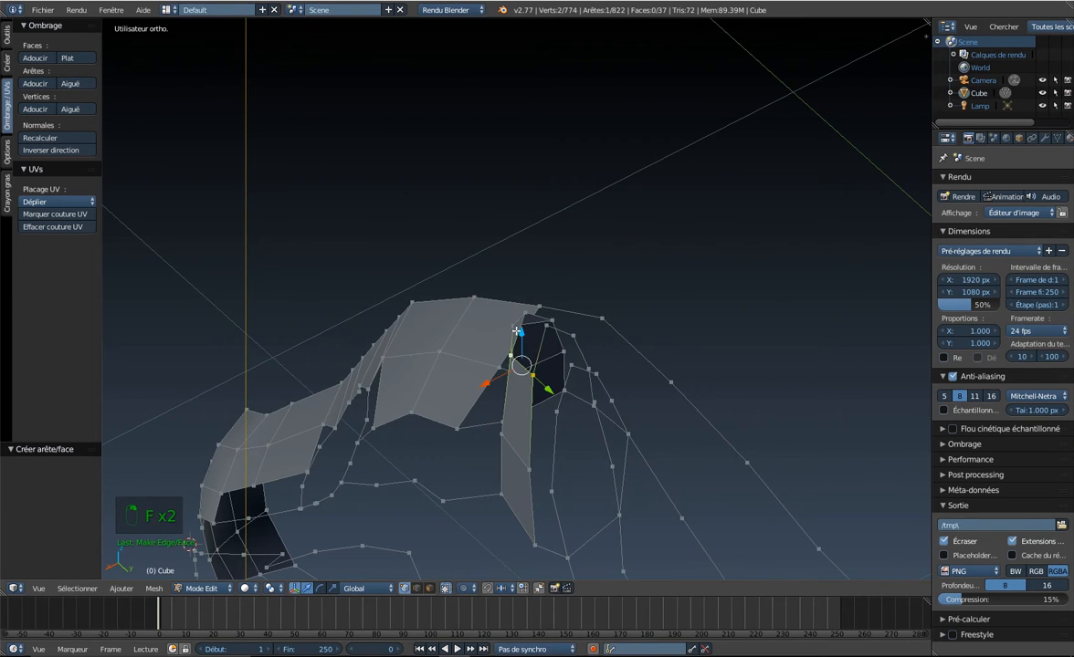
key(f)
middle_drag(574, 336, 453, 333)
key(f)
key(f)
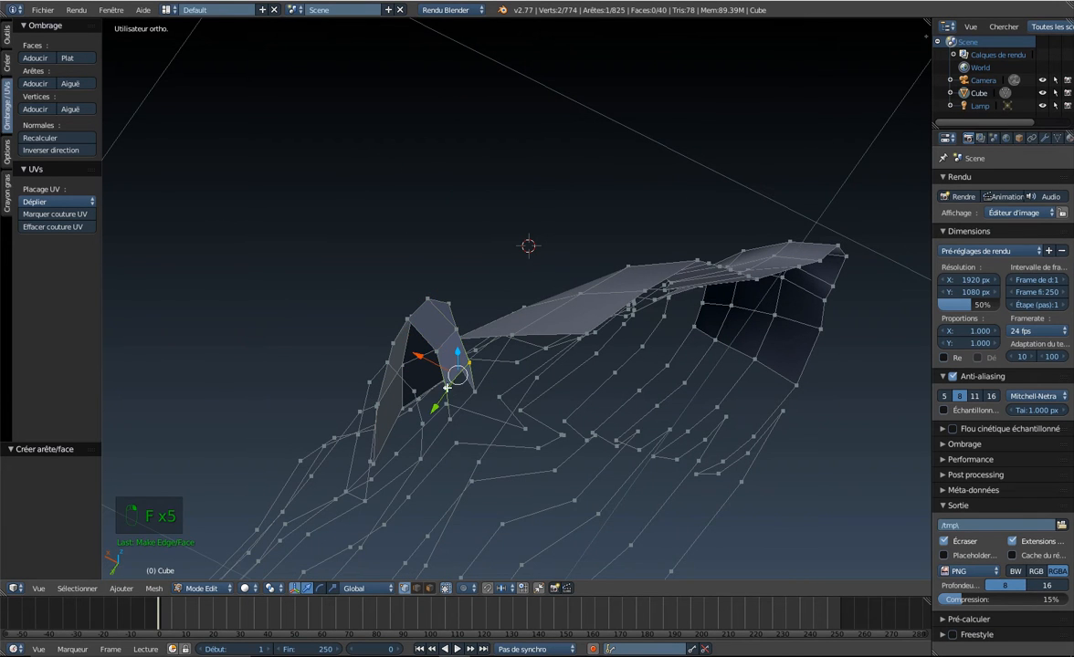
key(f)
middle_drag(451, 418, 505, 365)
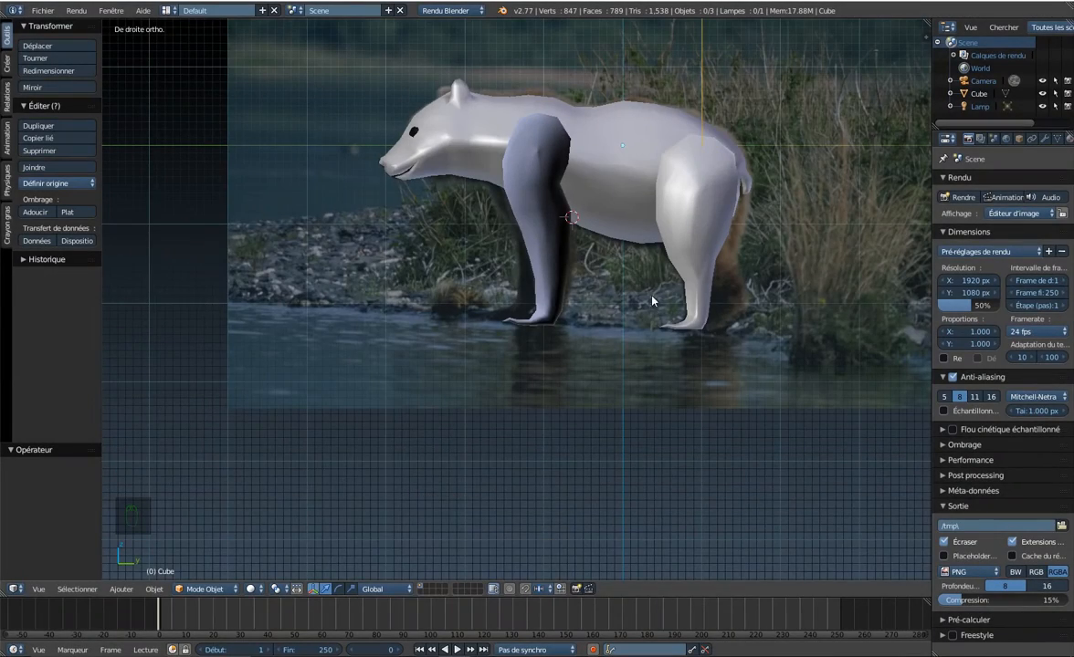
Reveal all hidden parts of the bear mesh in edit mode and clear the vertex selection.
shift+middle_drag(649, 309, 537, 329)
scroll(511, 302, up, 4)
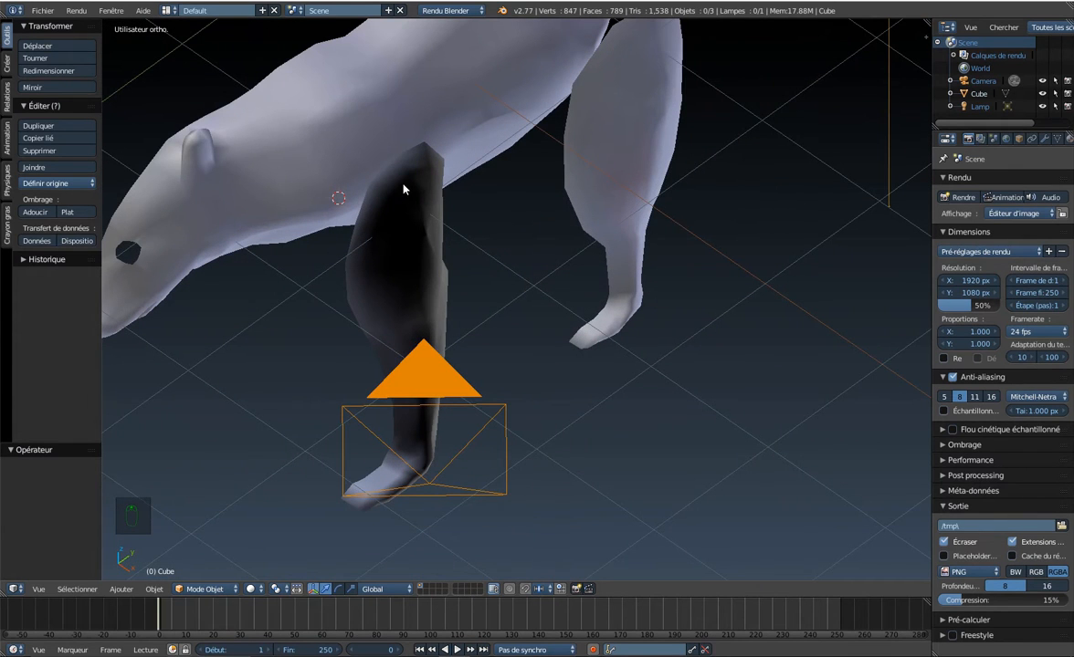
key(Tab)
key(Tab)
key(Tab)
key(Tab)
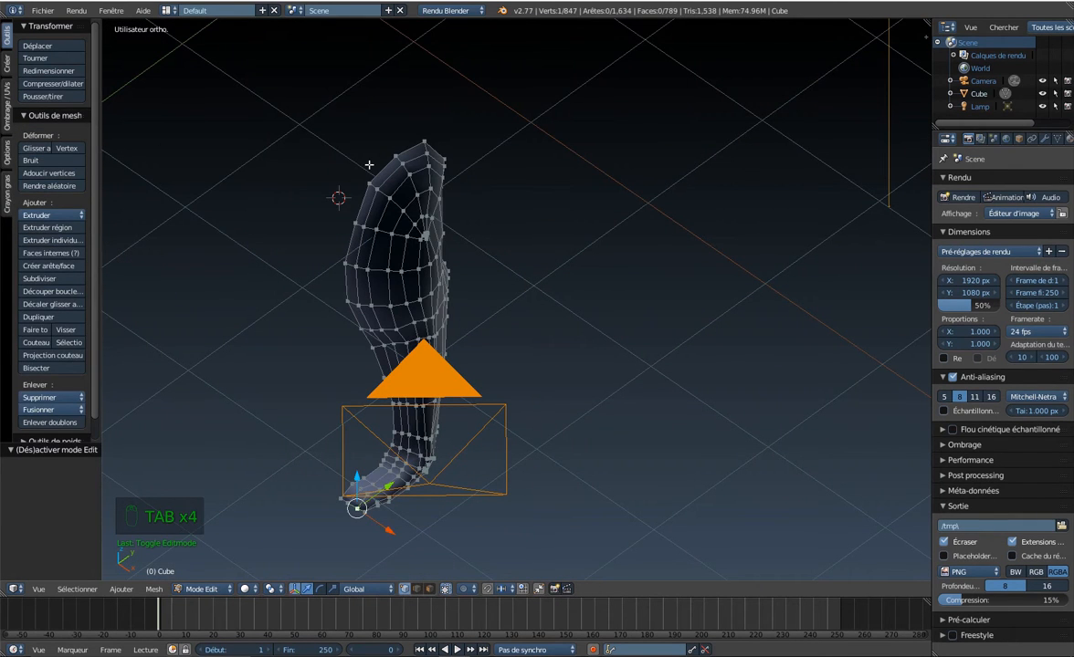
key(shift+h)
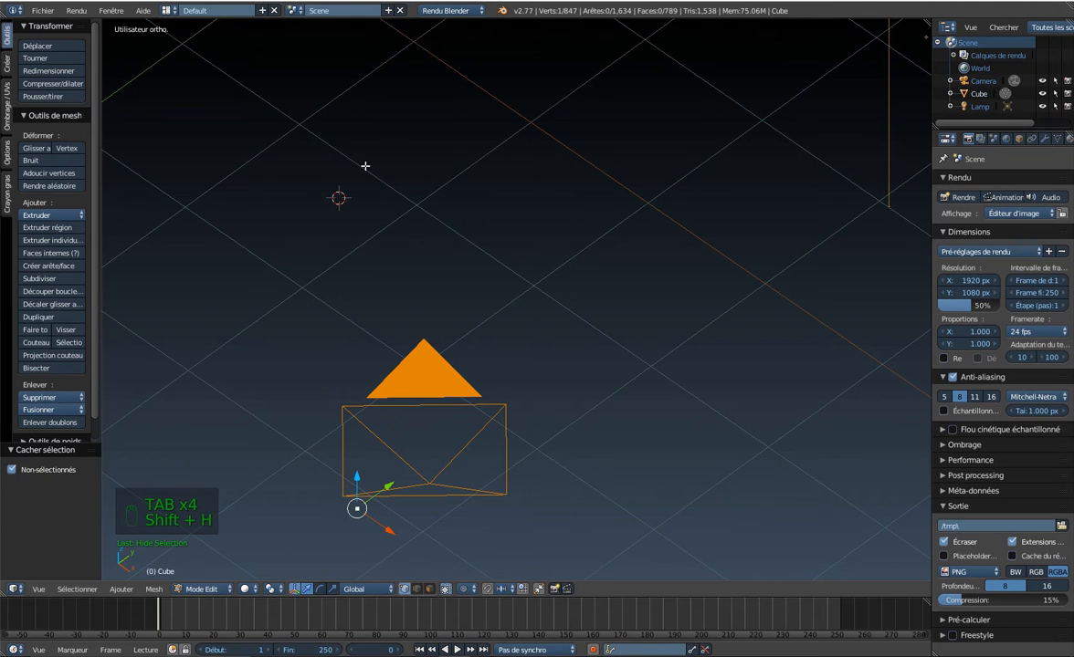
key(alt+h)
key(a)
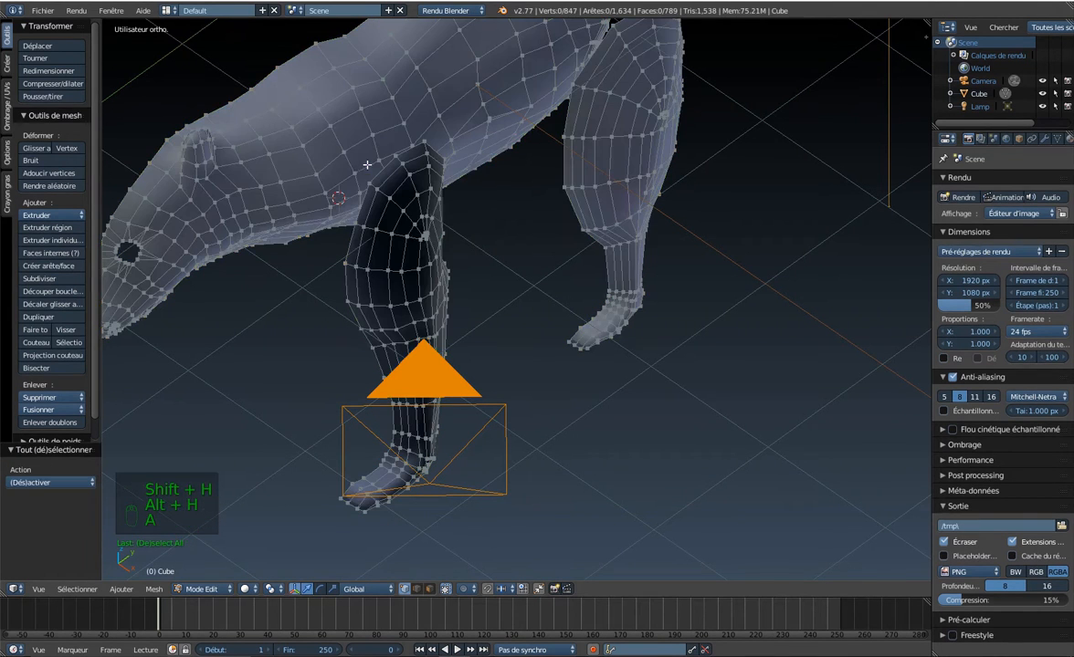
Select the body's open midline vertices in a top wireframe view and flatten them by scaling to 0 along X.
middle_drag(322, 119, 622, 230)
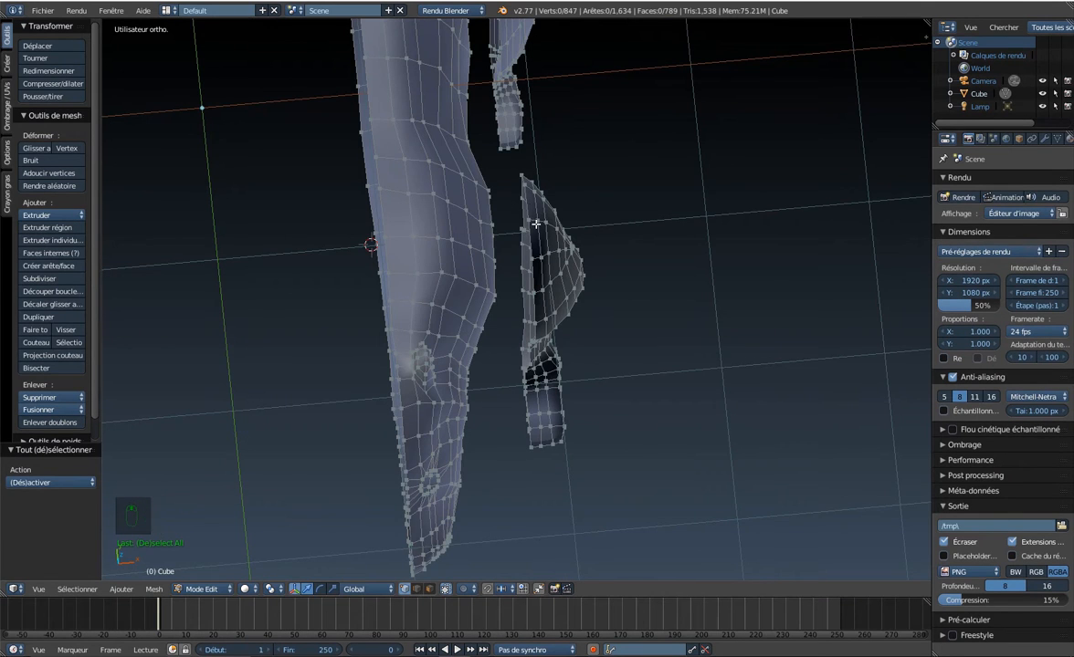
key(KP_7)
key(z)
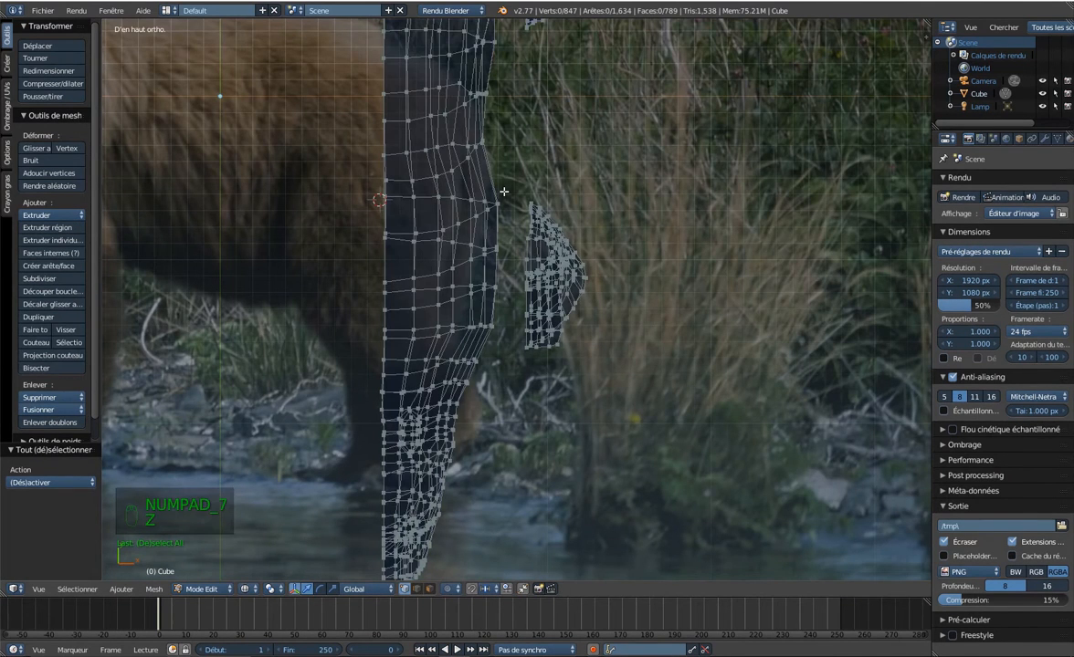
shift+scroll(491, 130, down, 1)
scroll(492, 130, down, 2)
shift+middle_drag(419, 120, 433, 242)
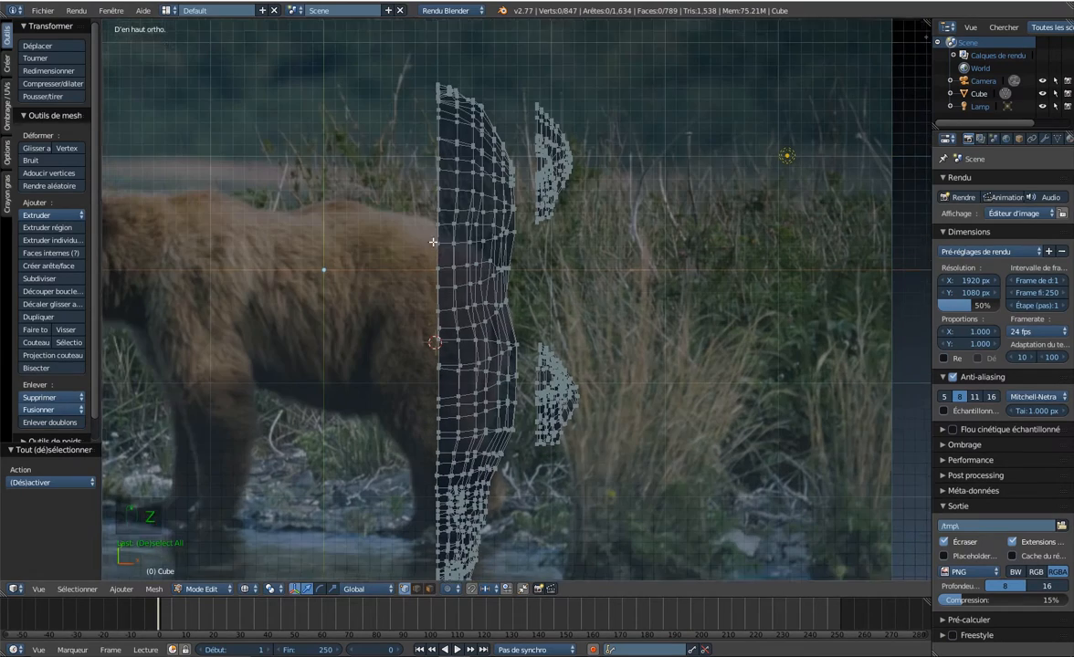
shift+scroll(432, 242, down, 1)
scroll(430, 246, down, 2)
key(a)
key(a)
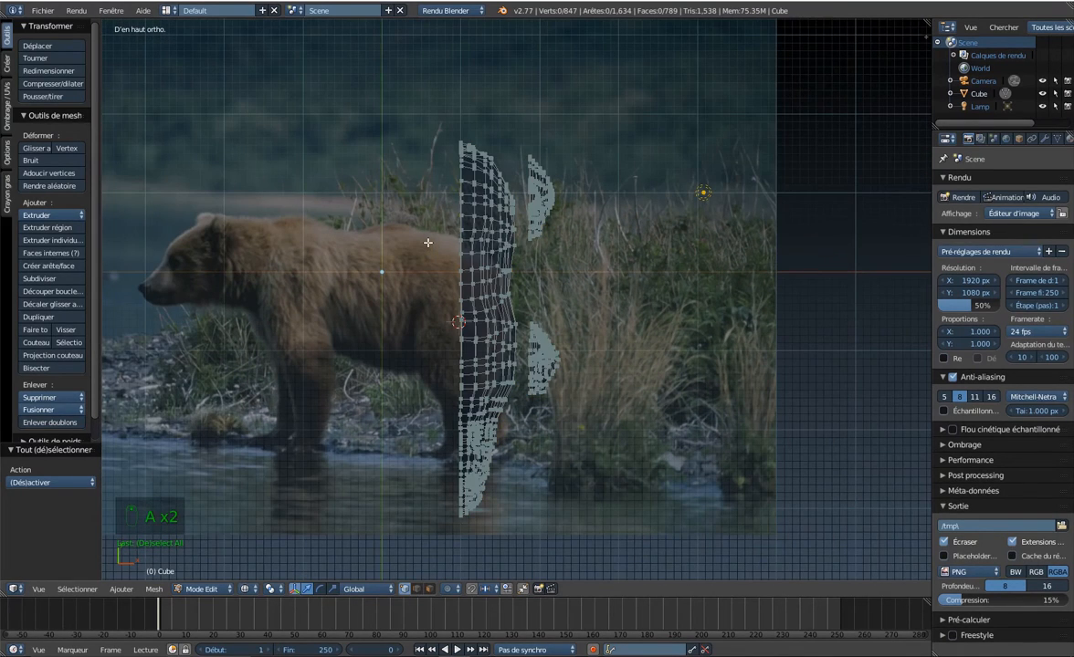
key(b)
drag(390, 119, 463, 615)
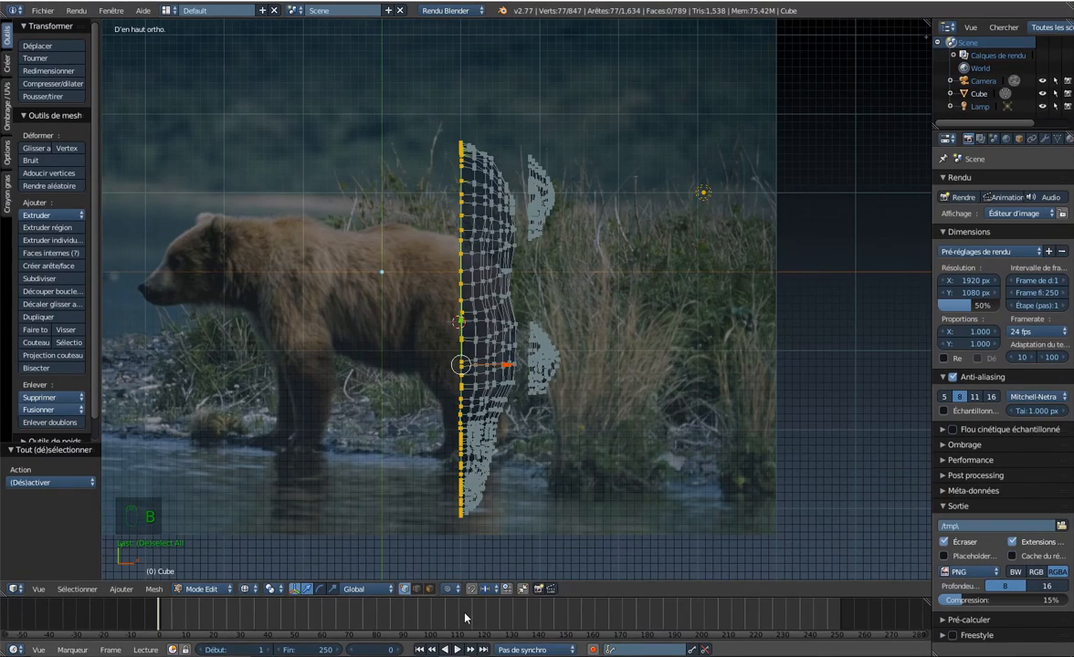
middle_drag(457, 386, 464, 257)
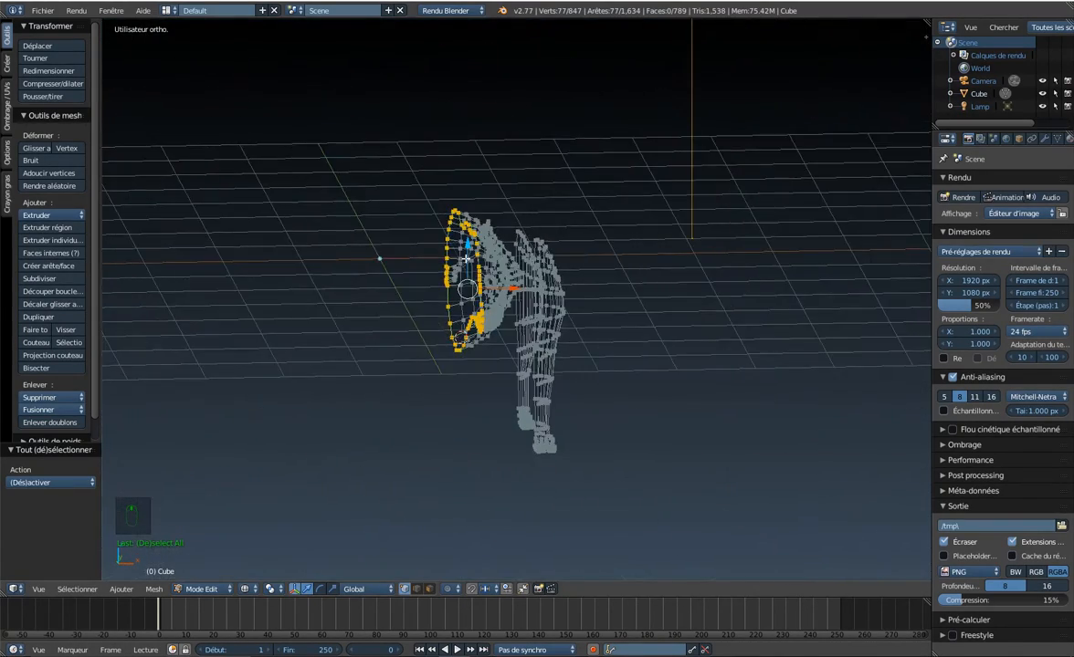
scroll(515, 293, up, 5)
scroll(494, 312, up, 4)
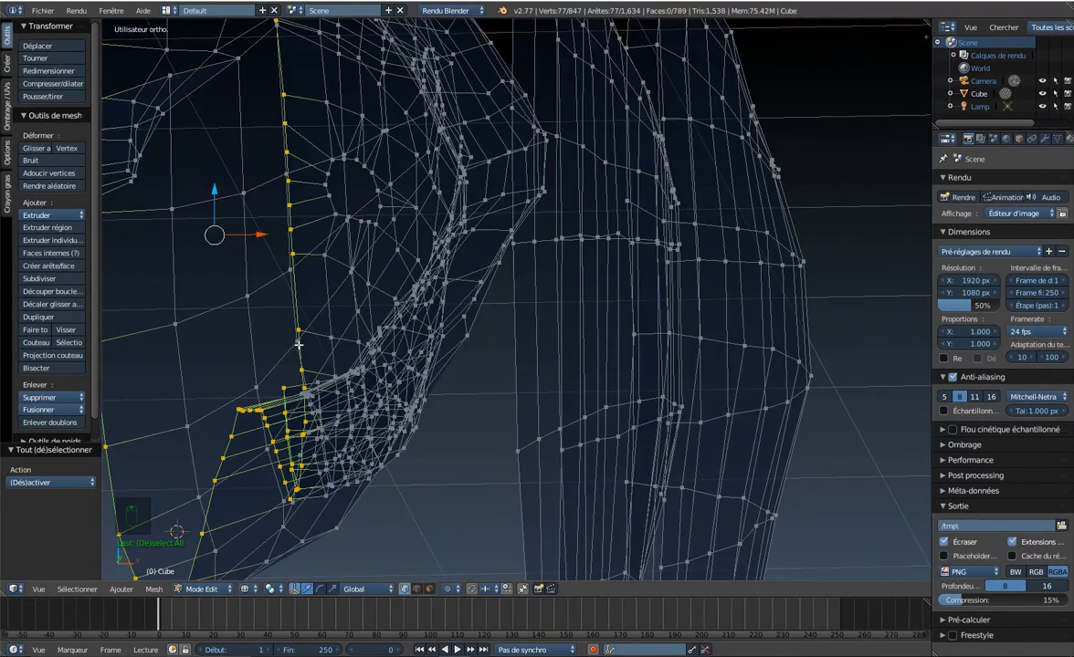
middle_drag(298, 344, 343, 336)
scroll(502, 246, down, 6)
middle_drag(501, 246, 530, 292)
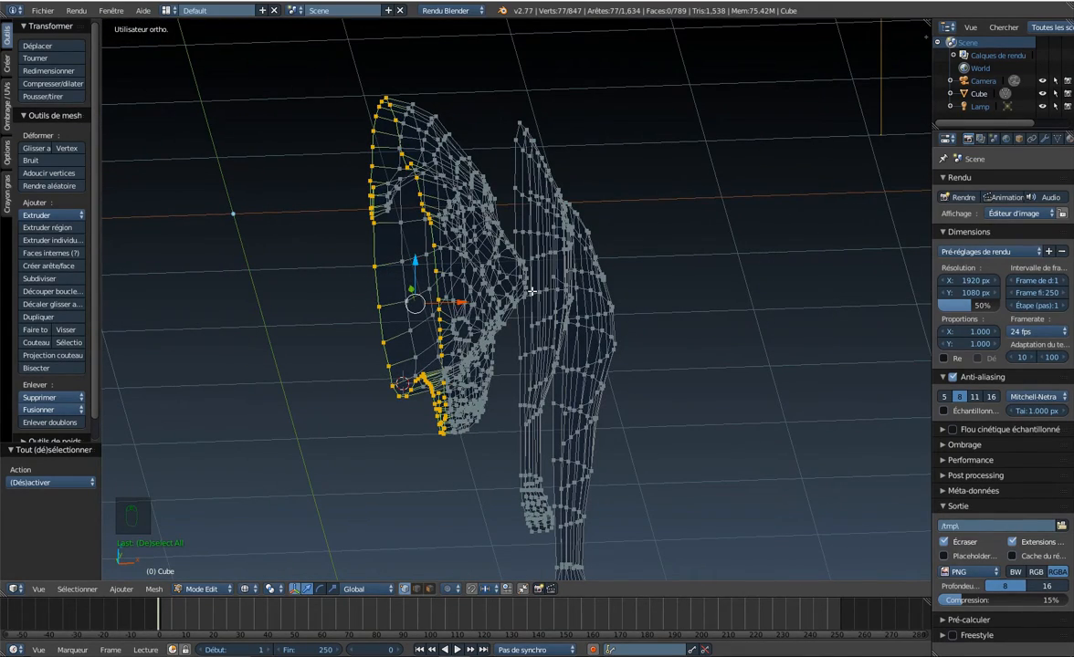
key(s)
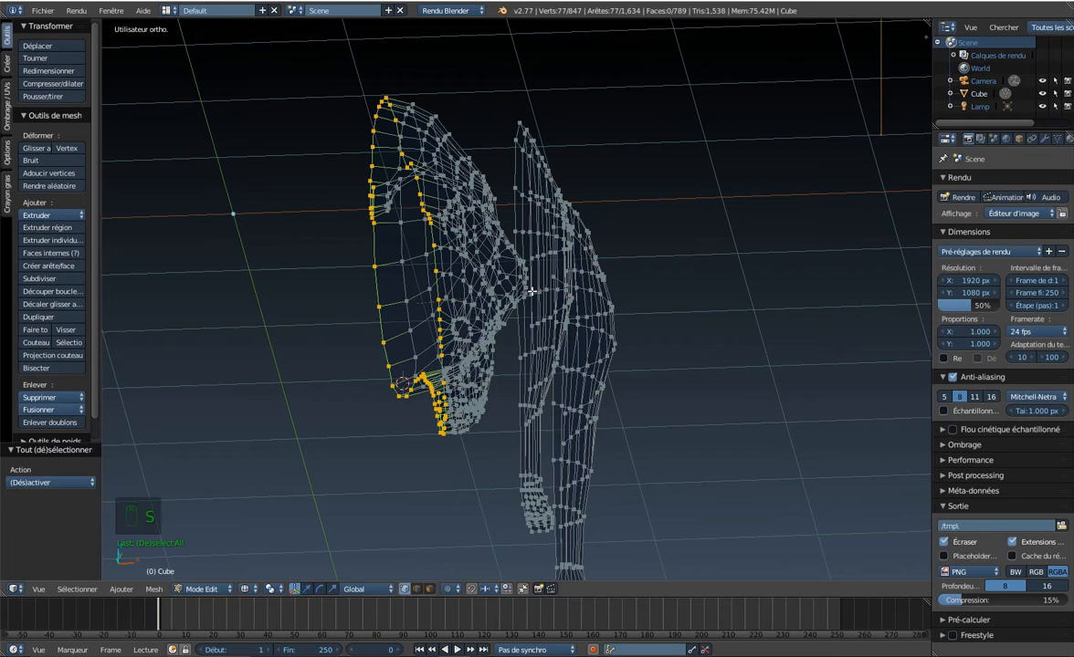
key(x)
key(0)
key(Return)
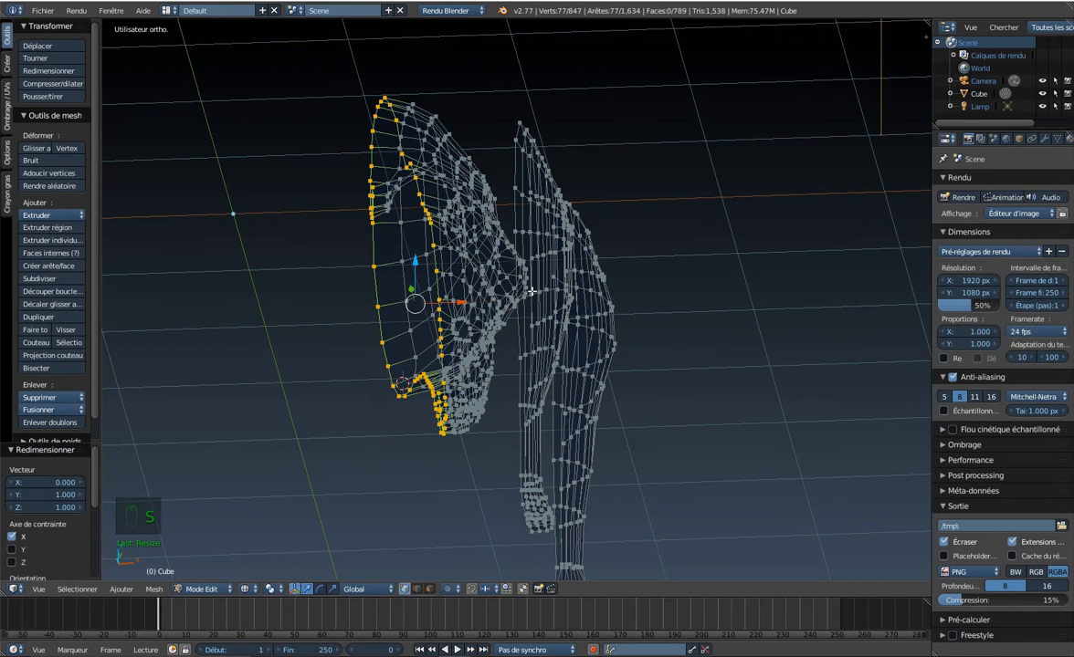
Select the front leg's inner edge vertices from above and align them by scaling to 0 along X.
key(KP_7)
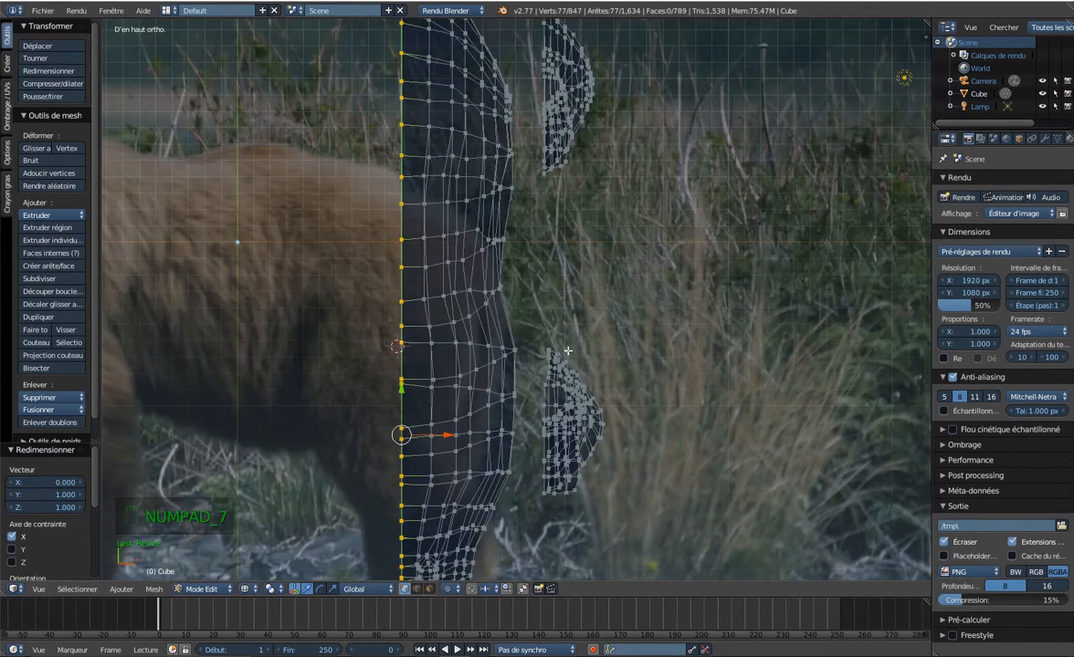
shift+middle_drag(529, 429, 467, 324)
scroll(467, 325, up, 1)
scroll(467, 325, up, 1)
key(a)
key(a)
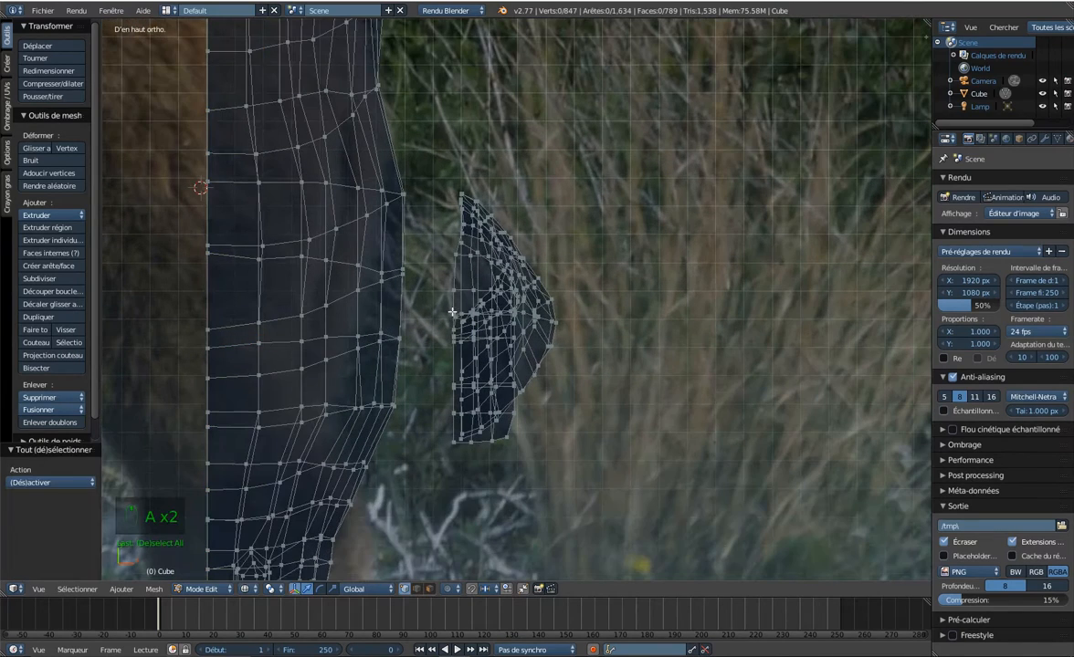
key(b)
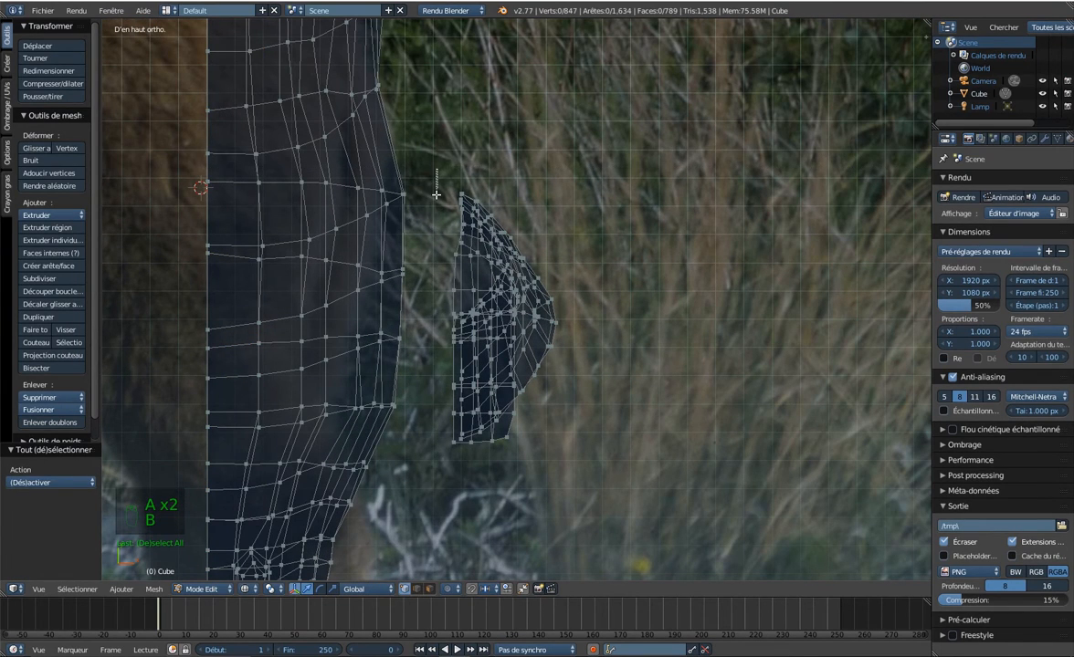
drag(437, 169, 468, 474)
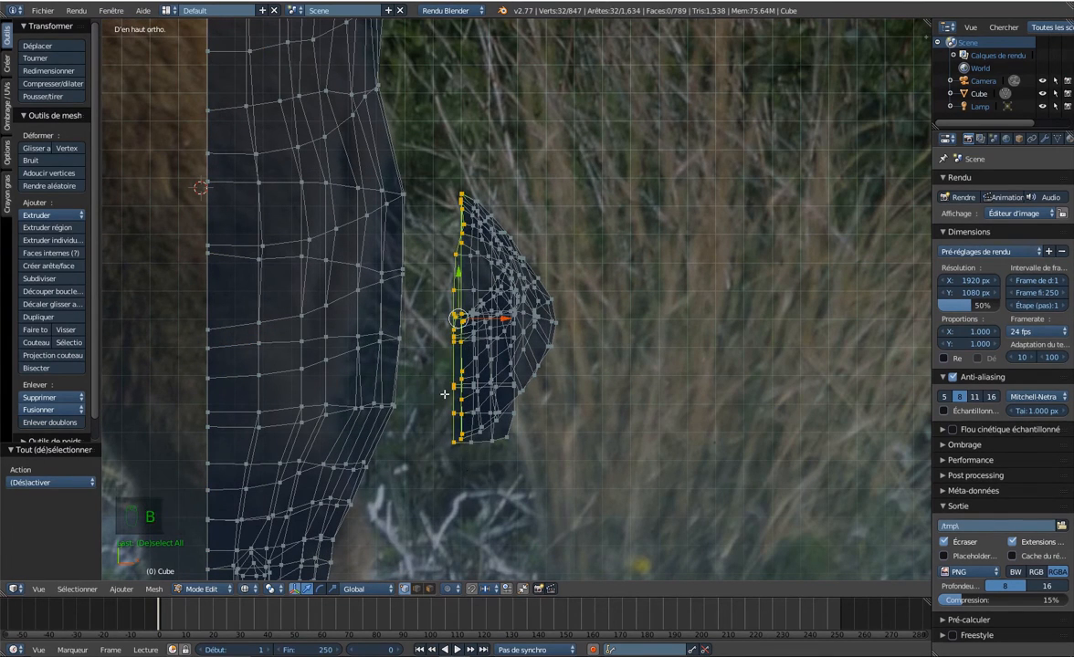
key(s)
text(x)
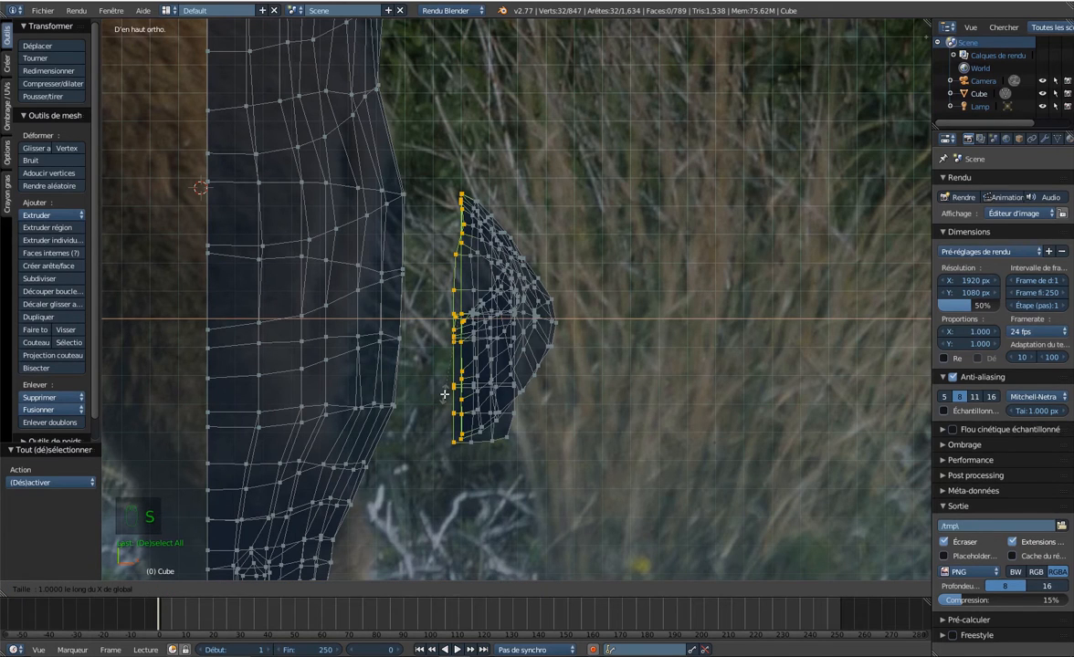
text(0)
key(Return)
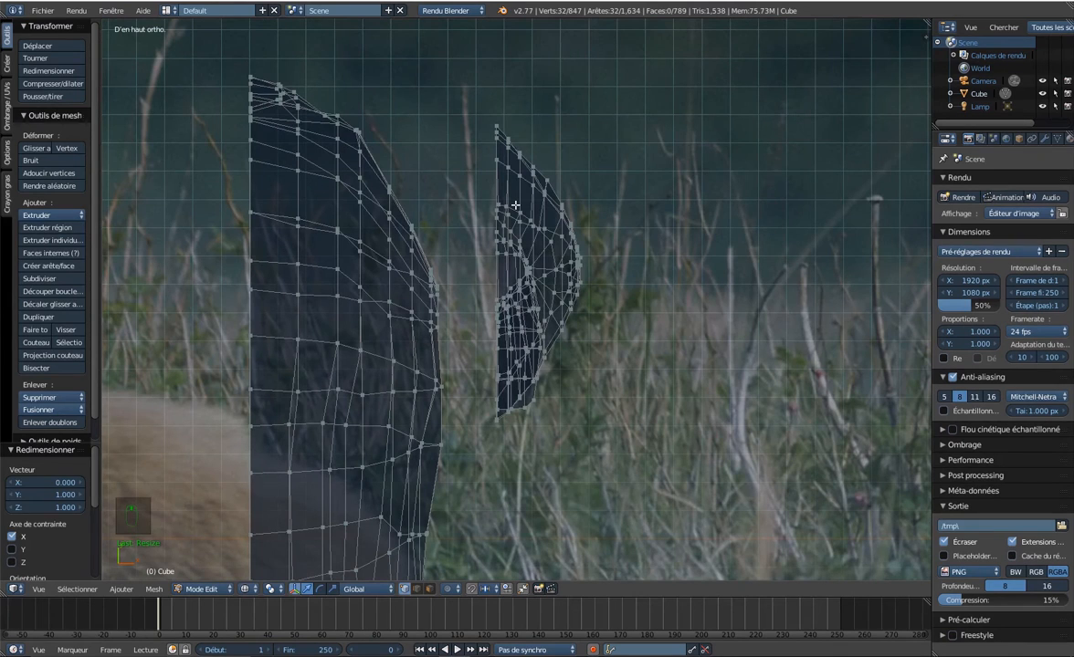
Select the hind leg's inner edge vertices and flatten them with a scale of 0 along X.
key(a)
key(b)
drag(468, 98, 499, 429)
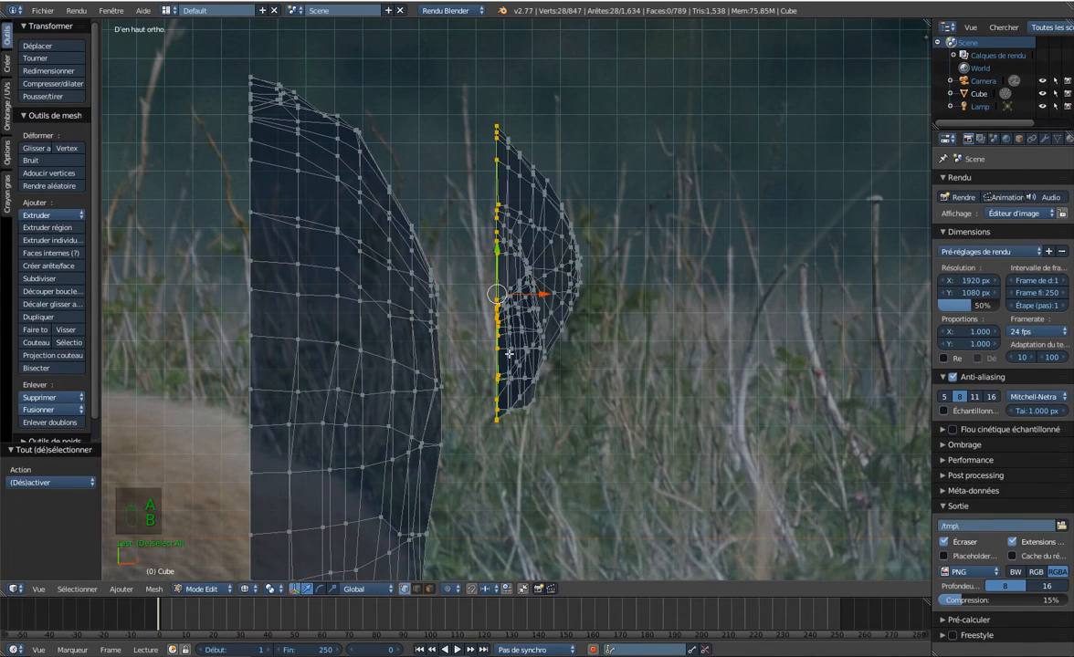
key(s)
key(x)
key(0)
key(Return)
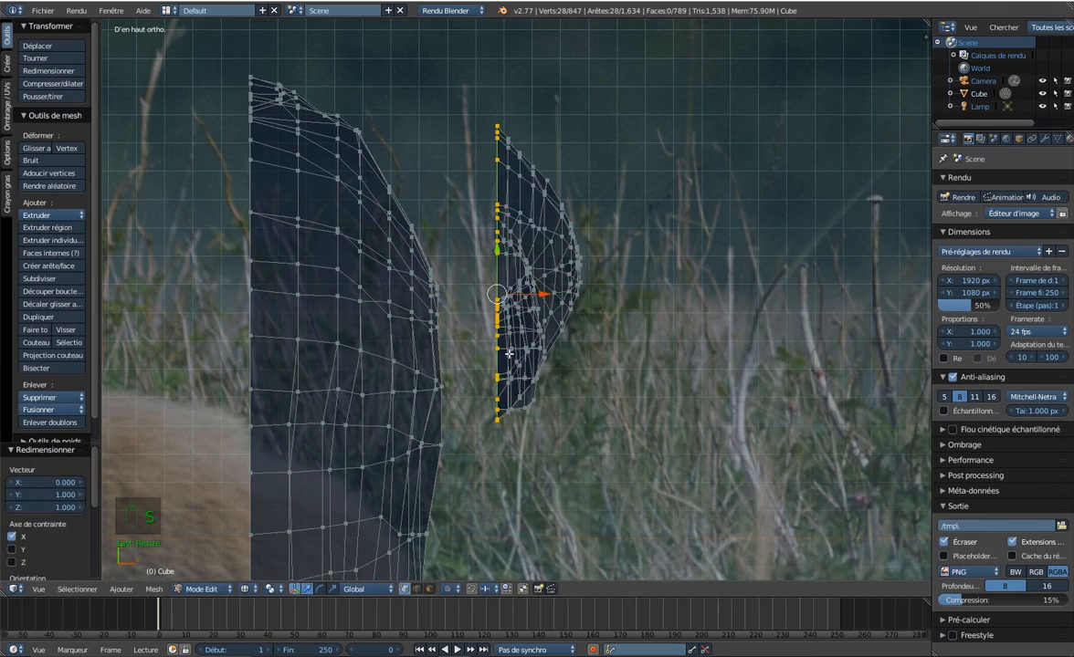
Inspect the flattened leg edges and the mesh around the bear's muzzle and mouth in solid and wireframe display.
mouse_move(508, 354)
middle_down()
mouse_move(488, 346)
mouse_move(447, 366)
mouse_move(494, 353)
middle_up()
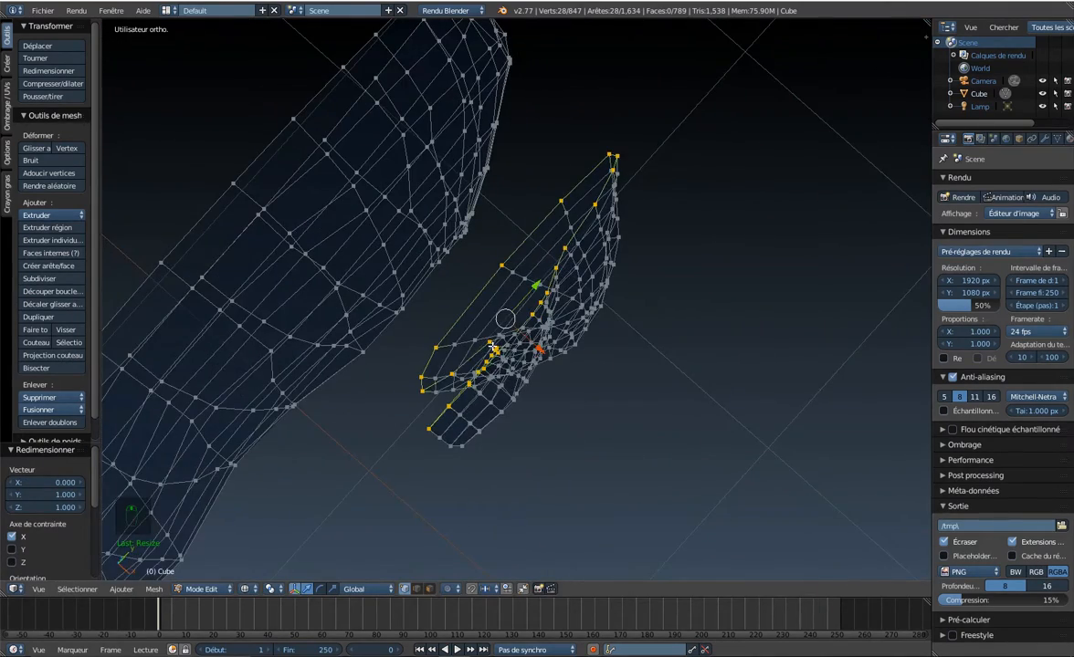
key(KP_7)
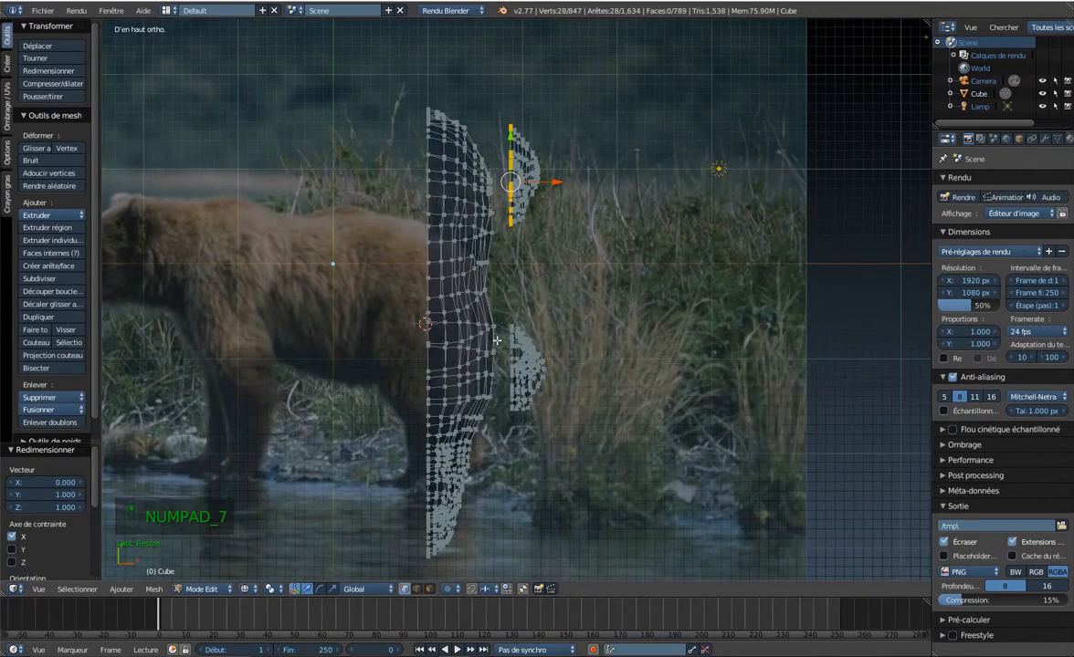
middle_drag(497, 341, 420, 342)
scroll(410, 352, up, 5)
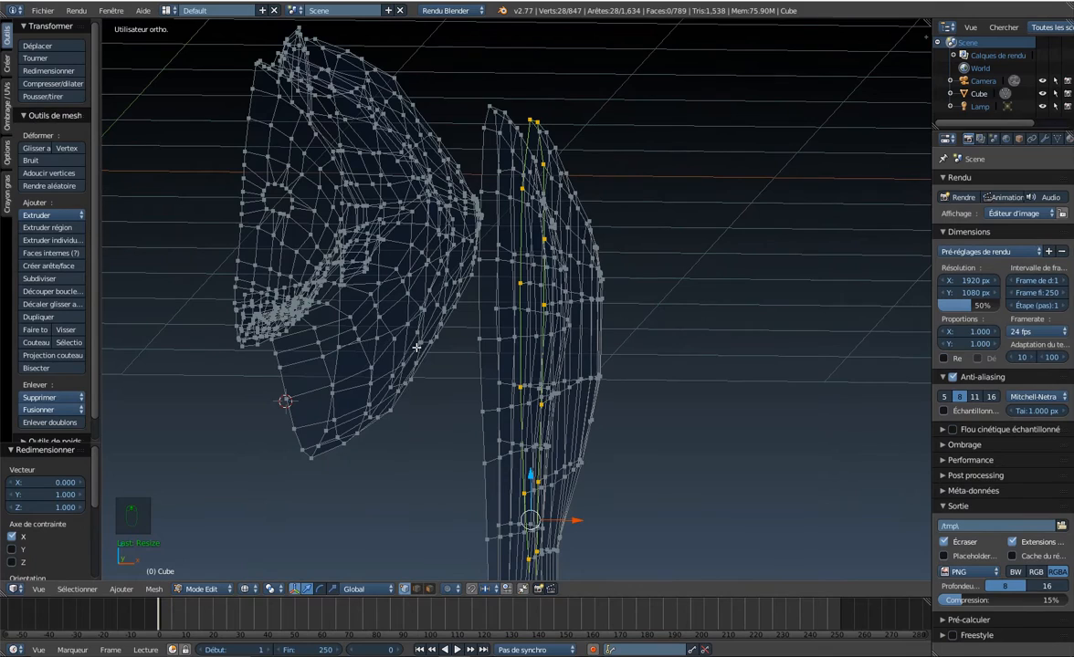
key(z)
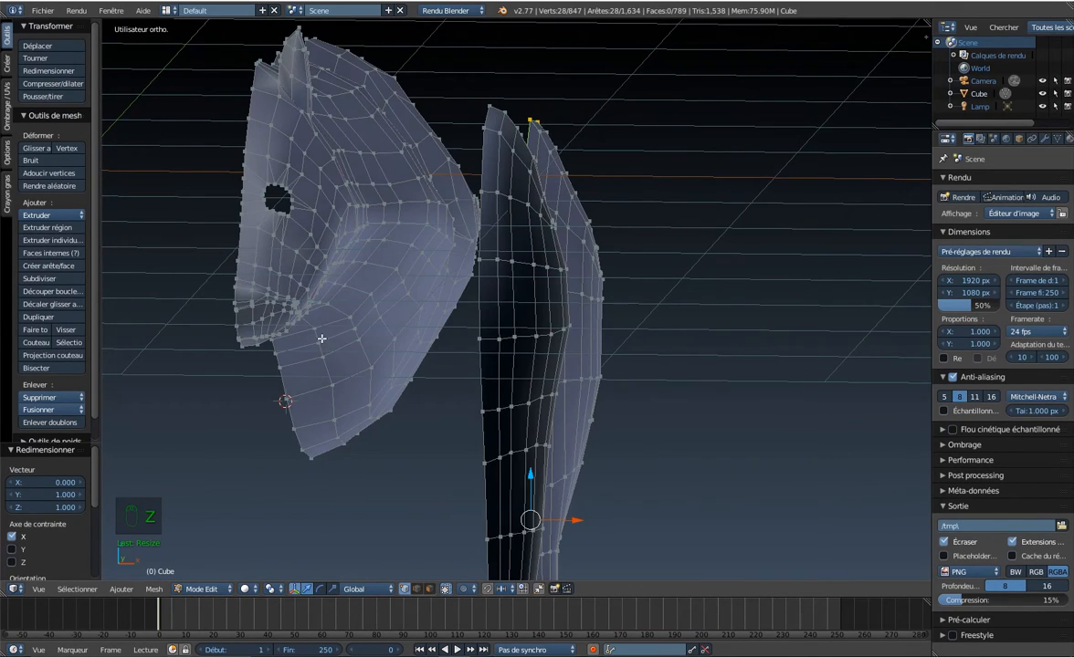
middle_drag(322, 339, 407, 299)
scroll(392, 299, up, 3)
key(KP_3)
key(z)
scroll(502, 322, up, 5)
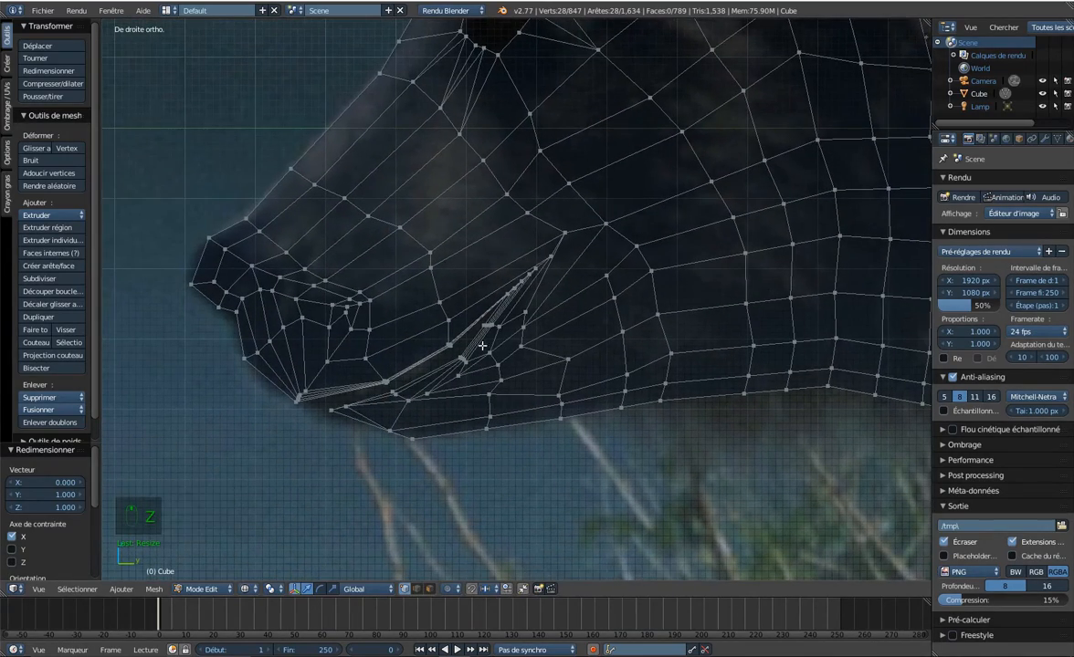
middle_drag(436, 349, 422, 316)
middle_drag(476, 340, 524, 387)
Examine the topology of the front paw and leg from several angles in wireframe, solid and perspective display.
shift+middle_drag(805, 421, 589, 142)
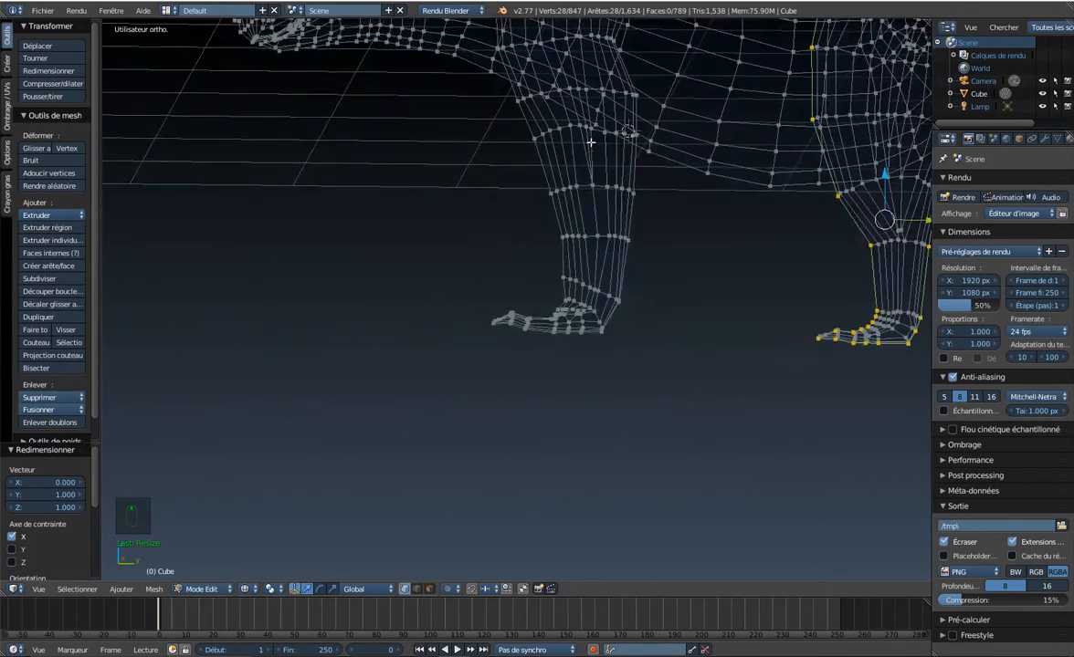
scroll(506, 269, up, 7)
key(KP_3)
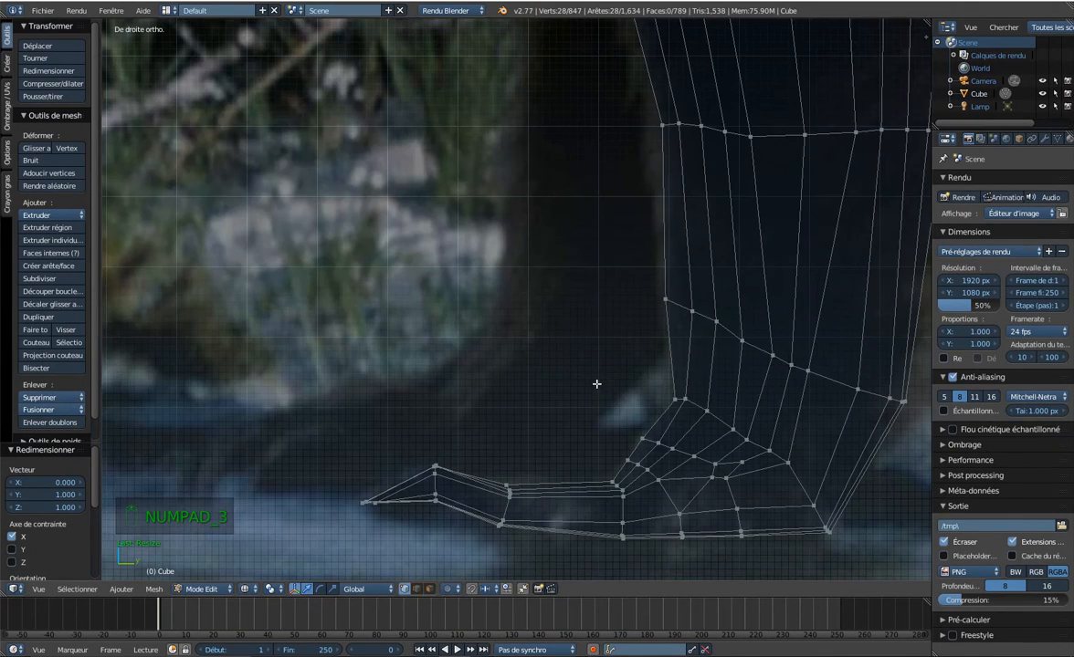
shift+middle_drag(613, 402, 420, 265)
middle_drag(488, 291, 527, 310)
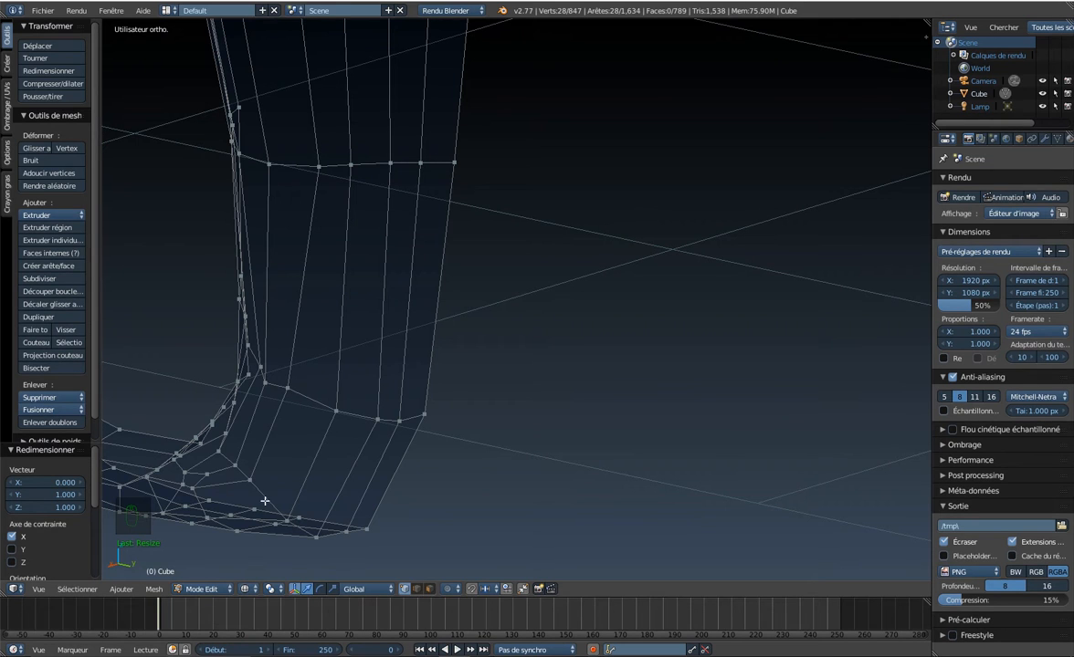
scroll(240, 300, down, 4)
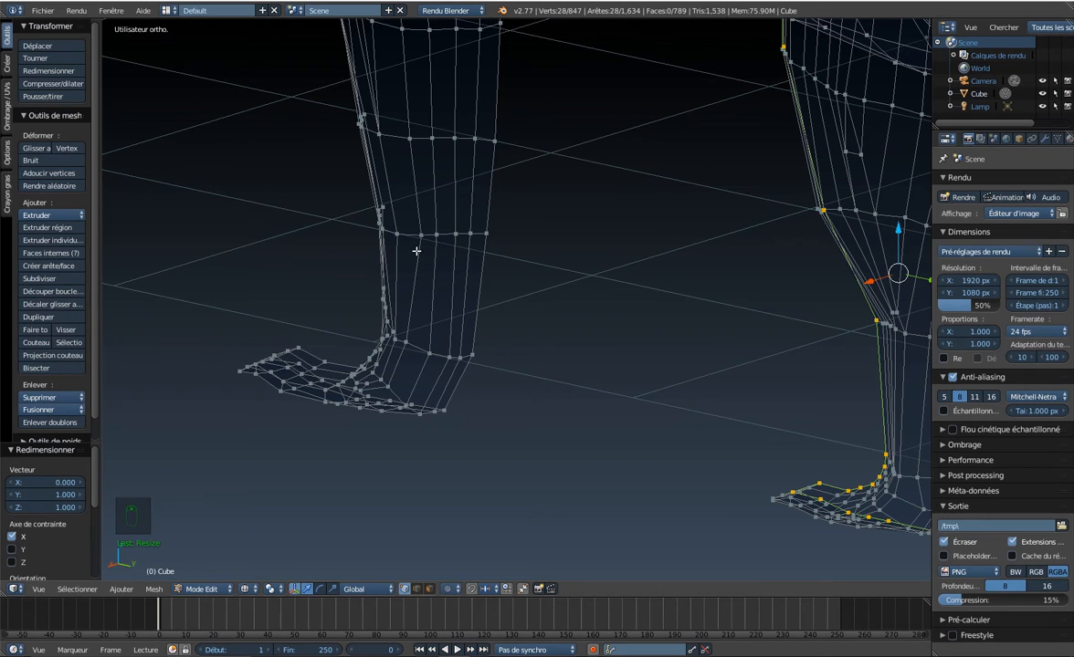
mouse_move(408, 205)
middle_down()
mouse_move(493, 231)
mouse_move(560, 185)
mouse_move(679, 293)
middle_up()
key(z)
scroll(621, 221, up, 3)
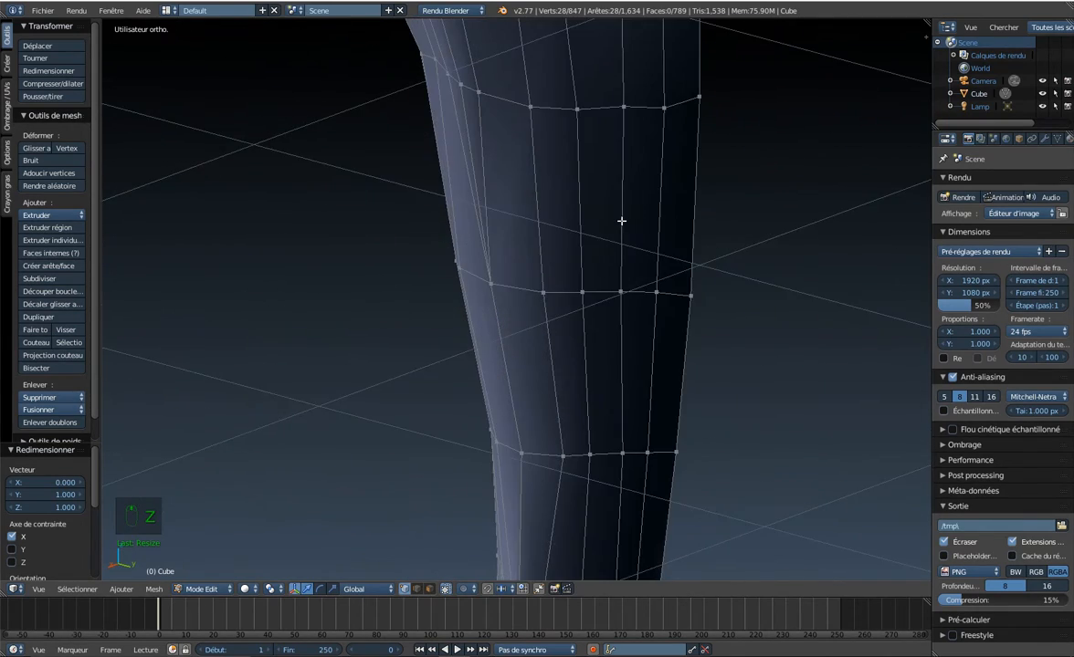
key(KP_5)
scroll(611, 240, down, 4)
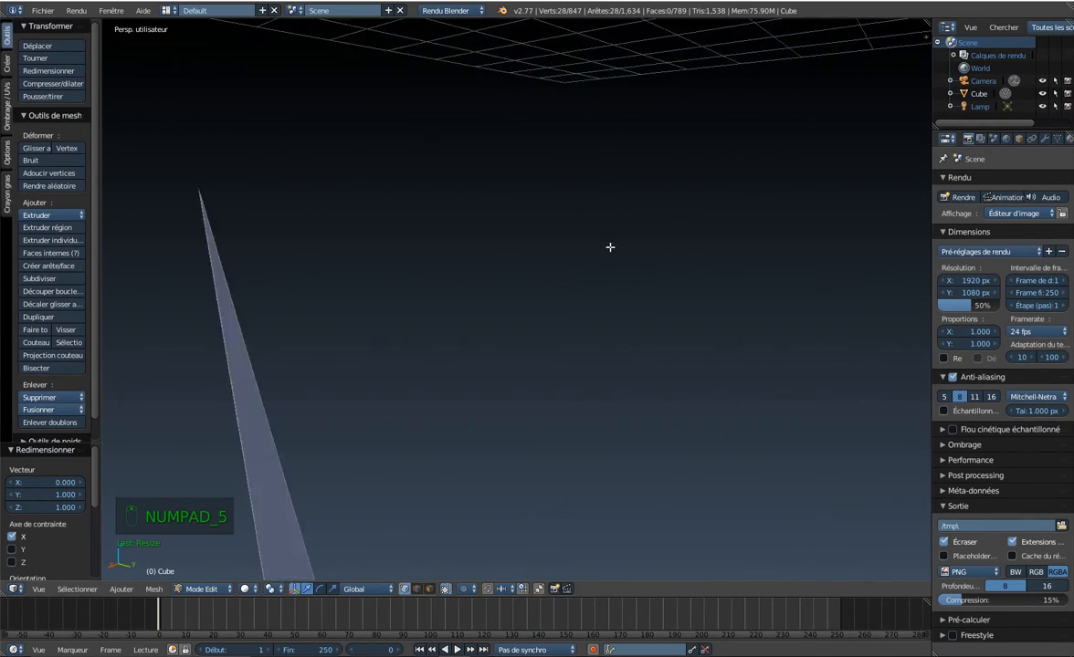
middle_drag(559, 211, 569, 273)
key(z)
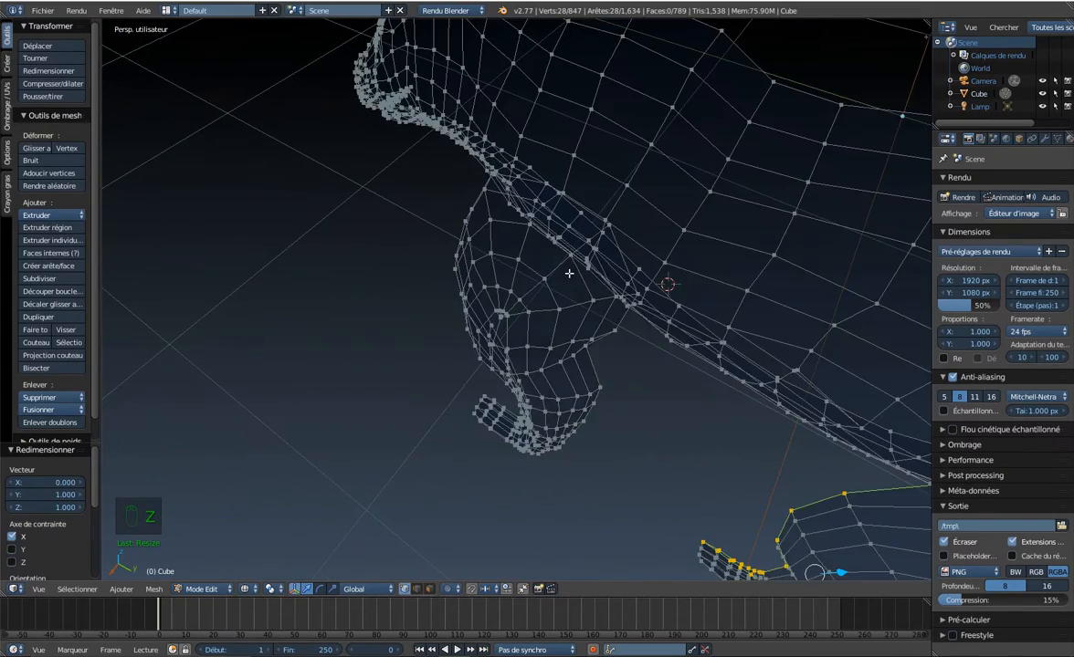
Select the bear's body mesh in top orthographic view and hide it, leaving out the legs.
key(KP_5)
key(KP_7)
key(ctrl+i)
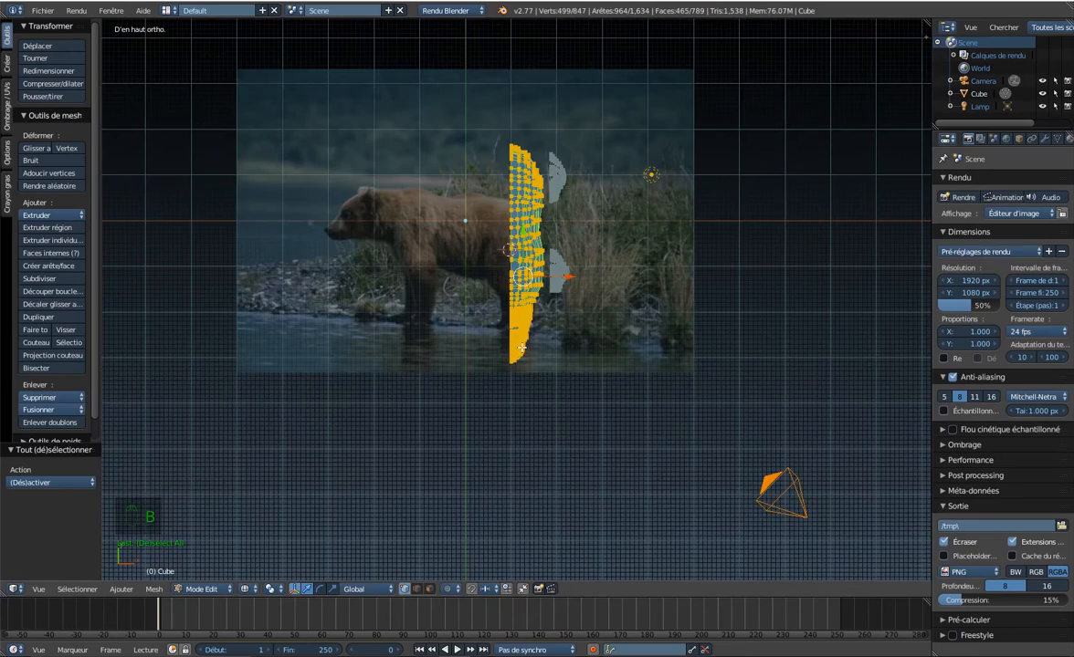
key(h)
scroll(574, 347, up, 5)
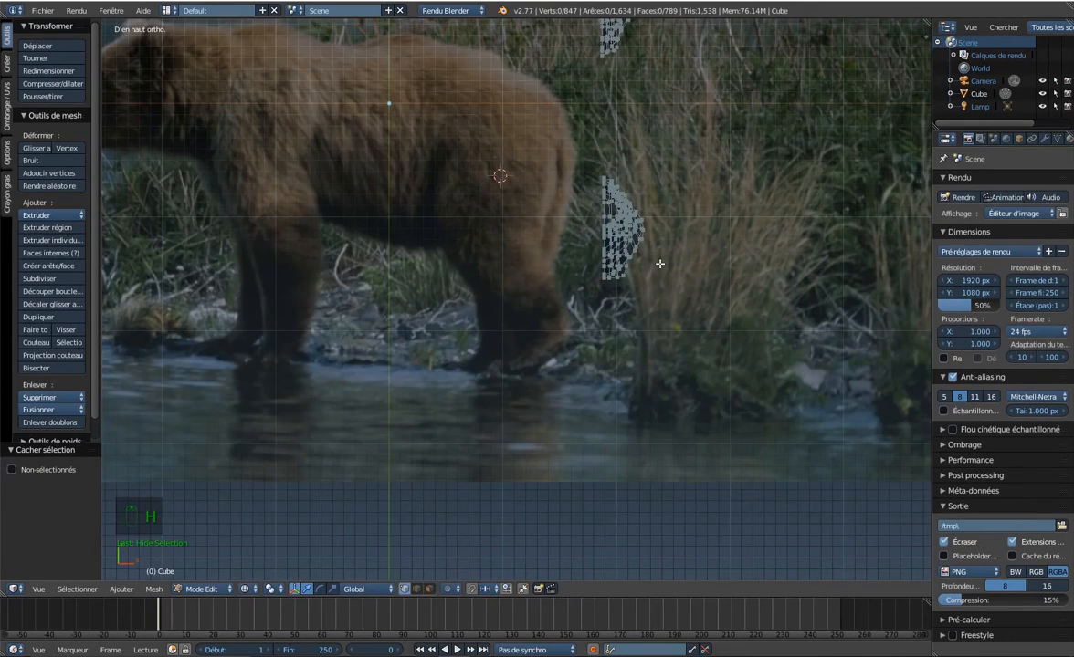
scroll(660, 264, up, 4)
shift+middle_drag(659, 264, 472, 408)
Select the front leg's vertices except its inner edge column and duplicate them with a -0.361 move along X.
key(a)
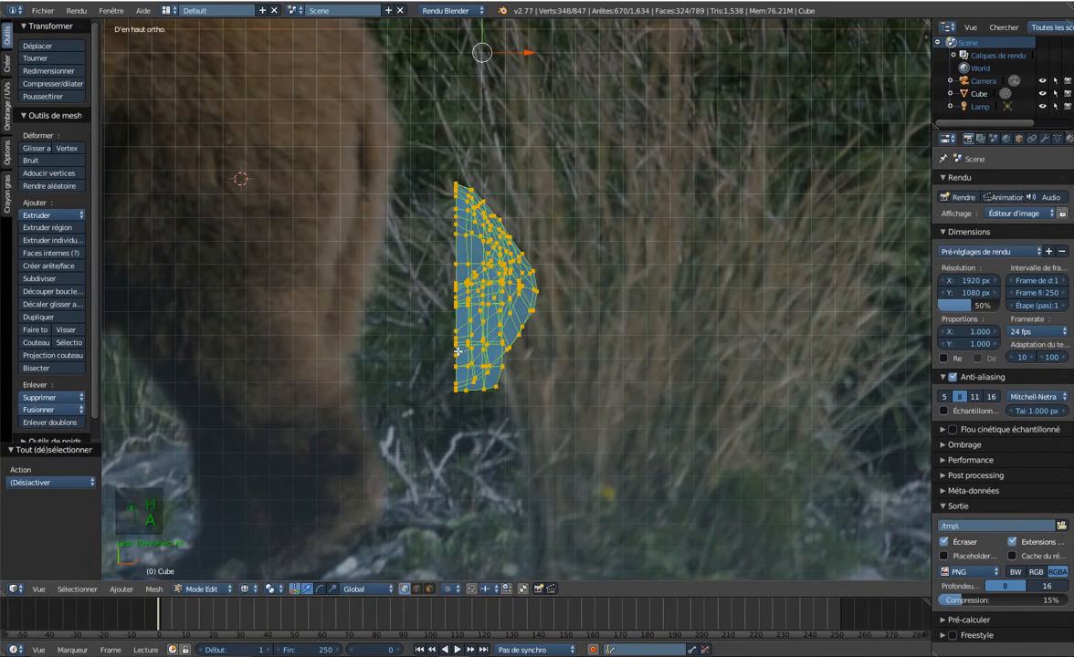
key(a)
key(b)
drag(603, 141, 463, 533)
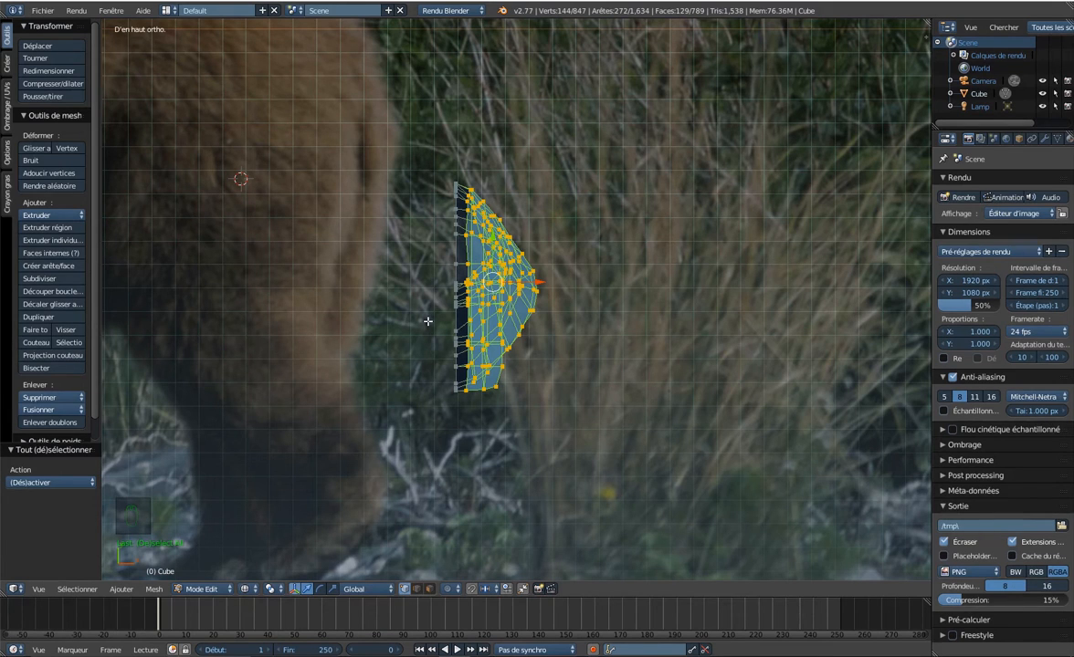
key(shift+d)
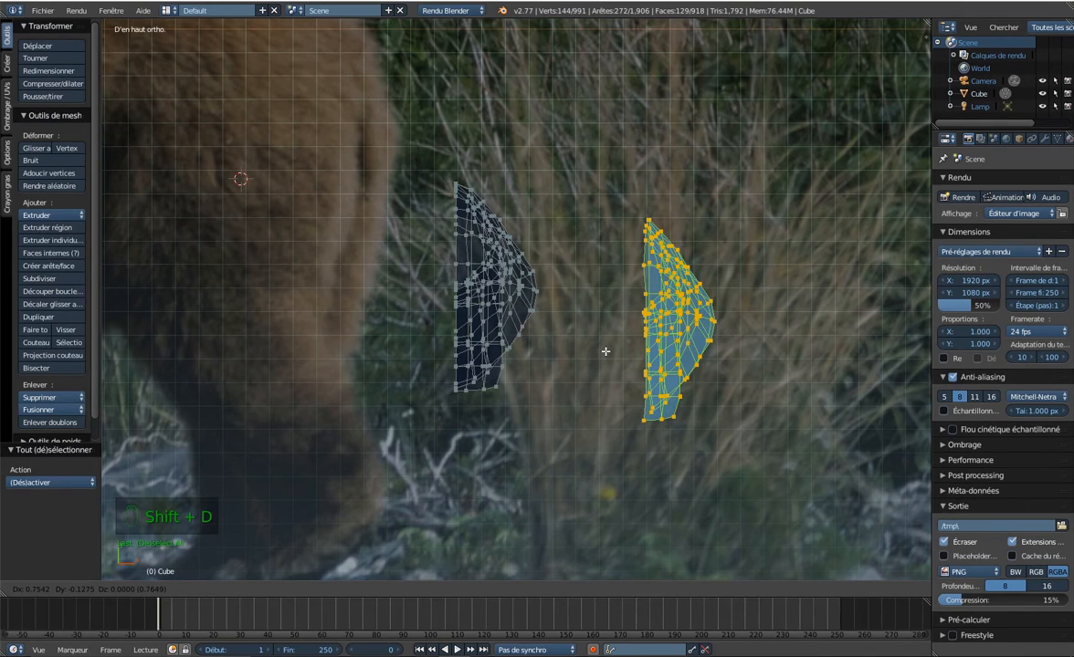
key(x)
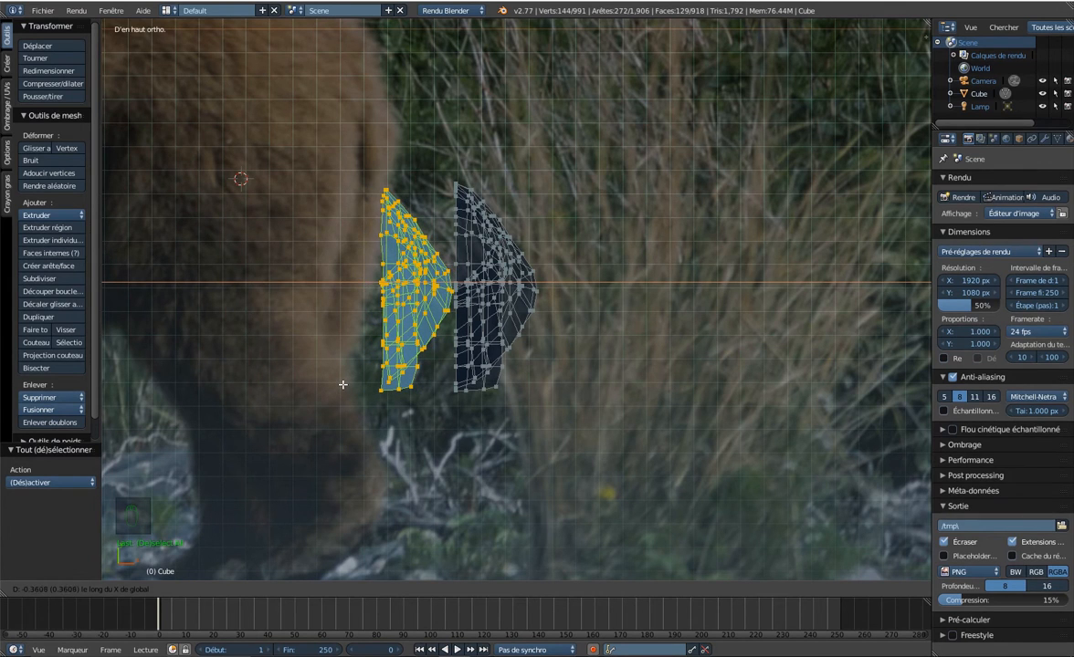
click(348, 392)
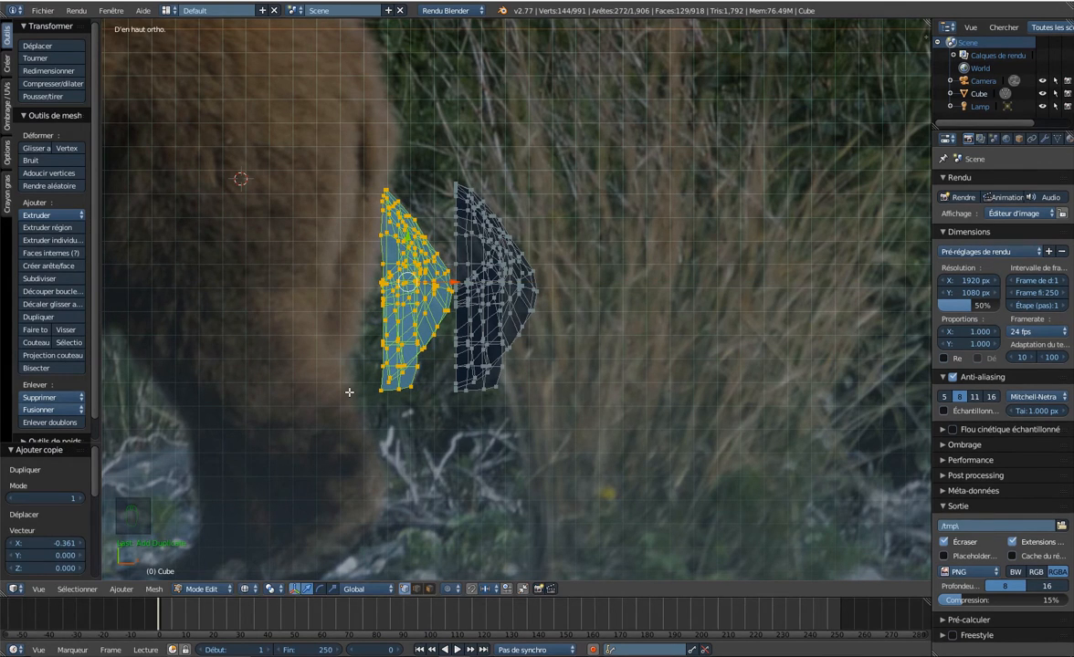
Mirror the duplicated front leg half by scaling it -1 along X.
key(s)
text(x)
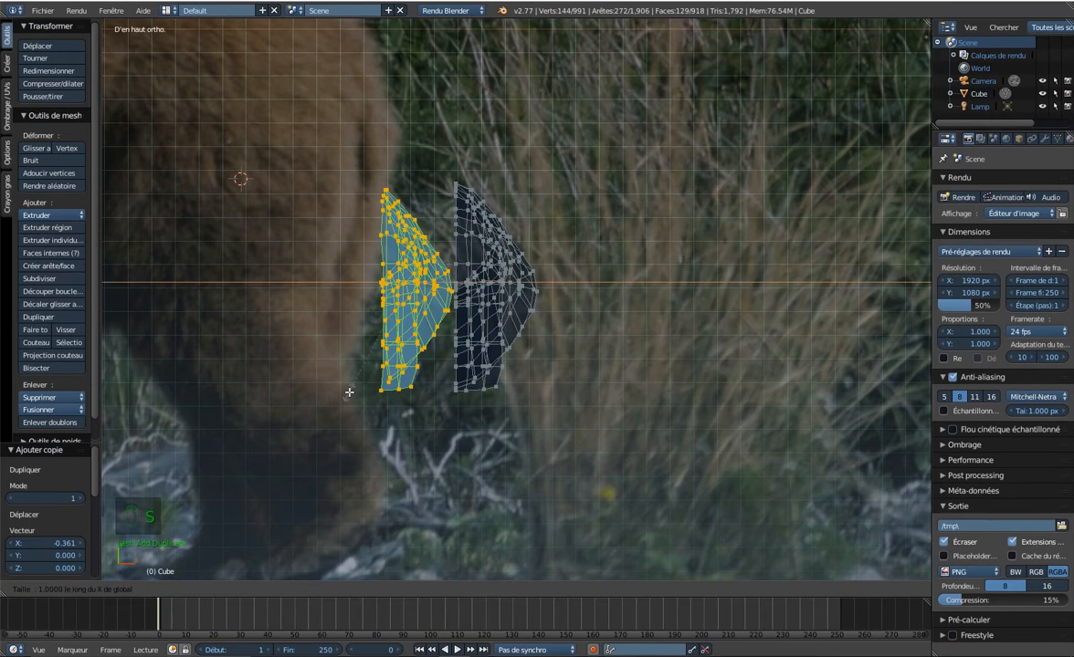
text(-1)
key(Return)
scroll(303, 378, up, 5)
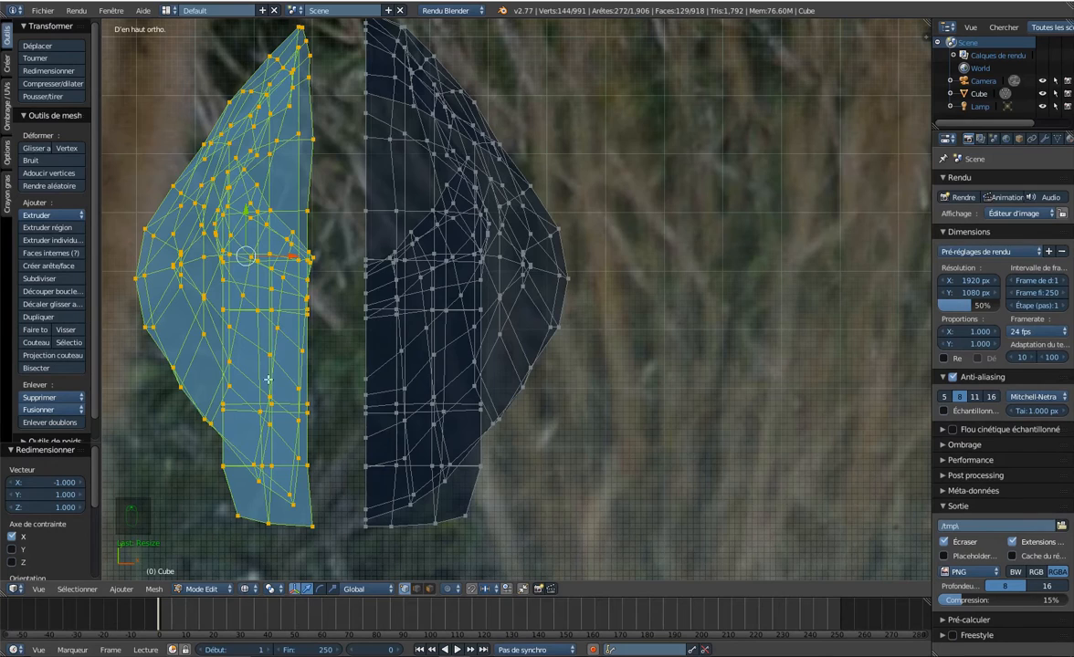
Narrow the mirrored leg half along X and move it 0.073 along X towards the original half.
middle_drag(267, 379, 384, 289)
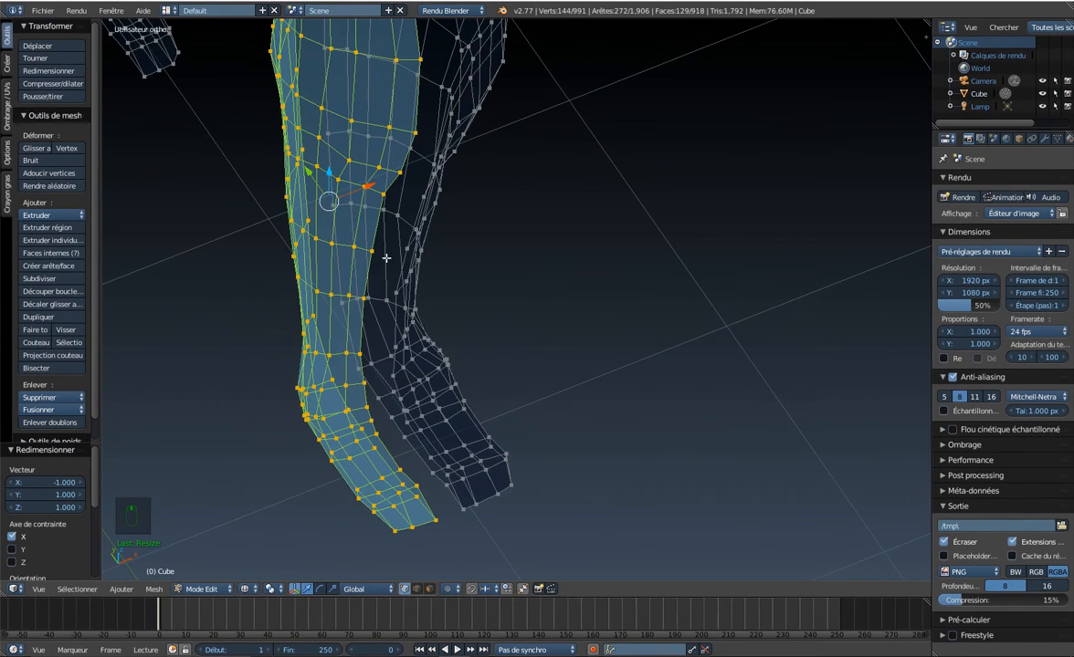
middle_drag(401, 229, 399, 279)
middle_drag(399, 310, 386, 333)
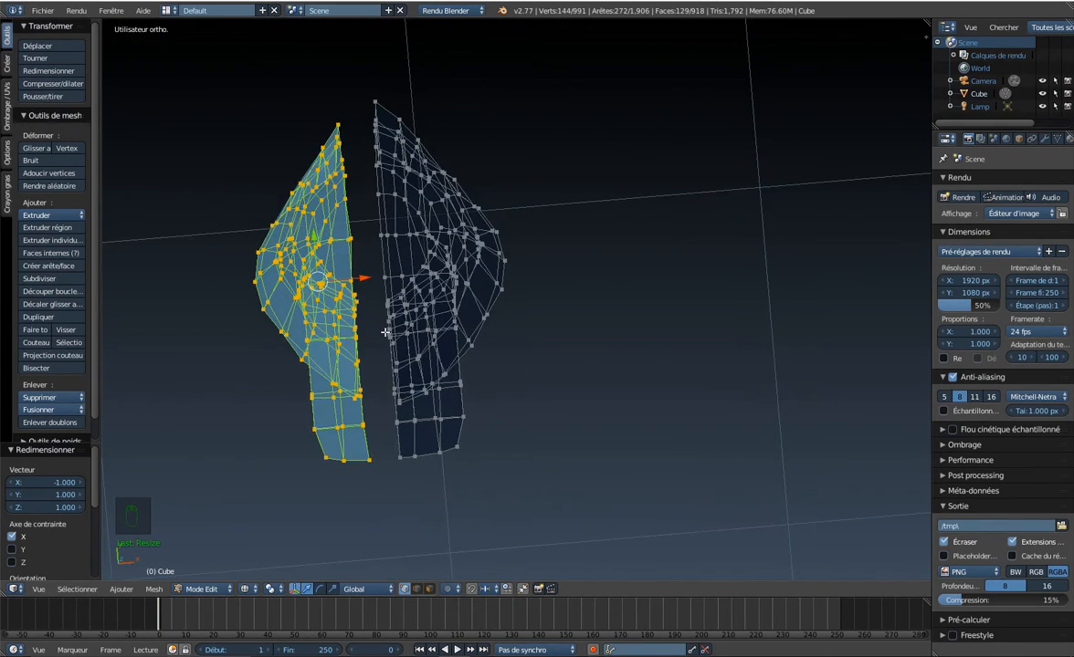
key(s)
key(x)
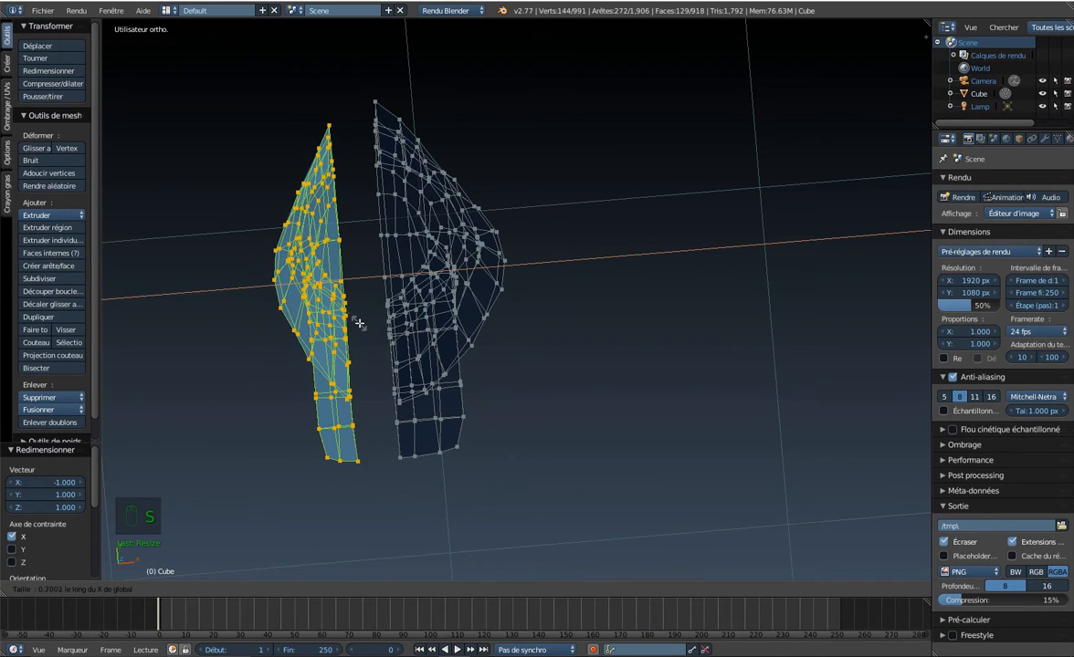
click(358, 297)
drag(365, 280, 395, 276)
middle_drag(395, 276, 393, 193)
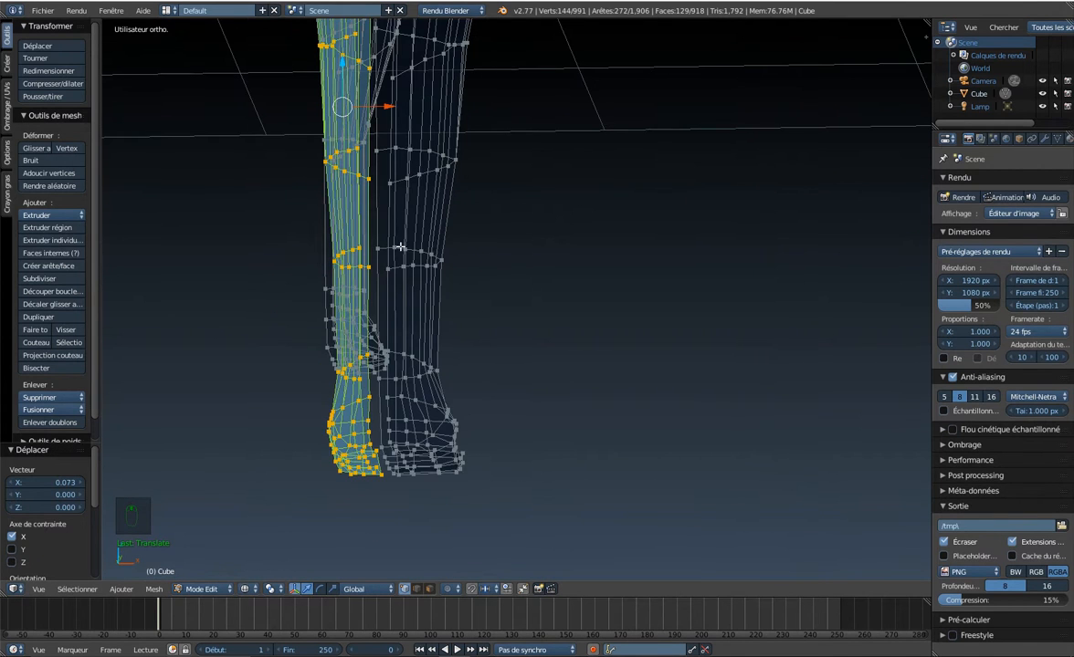
In solid display, fill the first quad face between the two leg halves on the front paw's sole.
scroll(400, 247, down, 3)
key(z)
middle_drag(446, 310, 417, 255)
scroll(416, 257, up, 4)
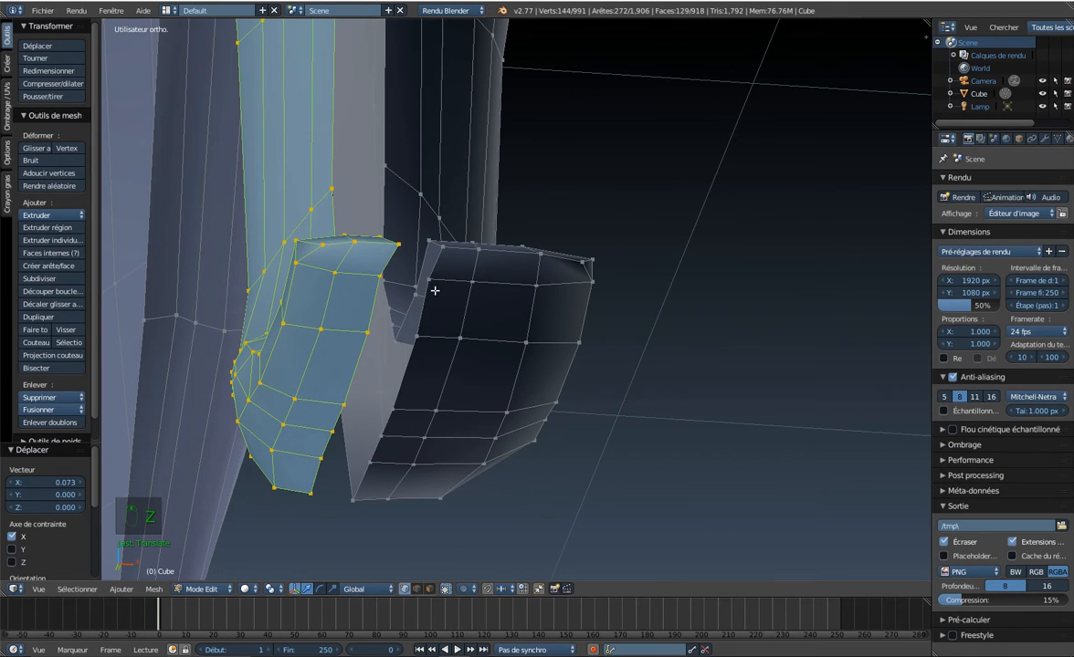
right_drag(436, 279, 429, 274)
right_click(444, 307)
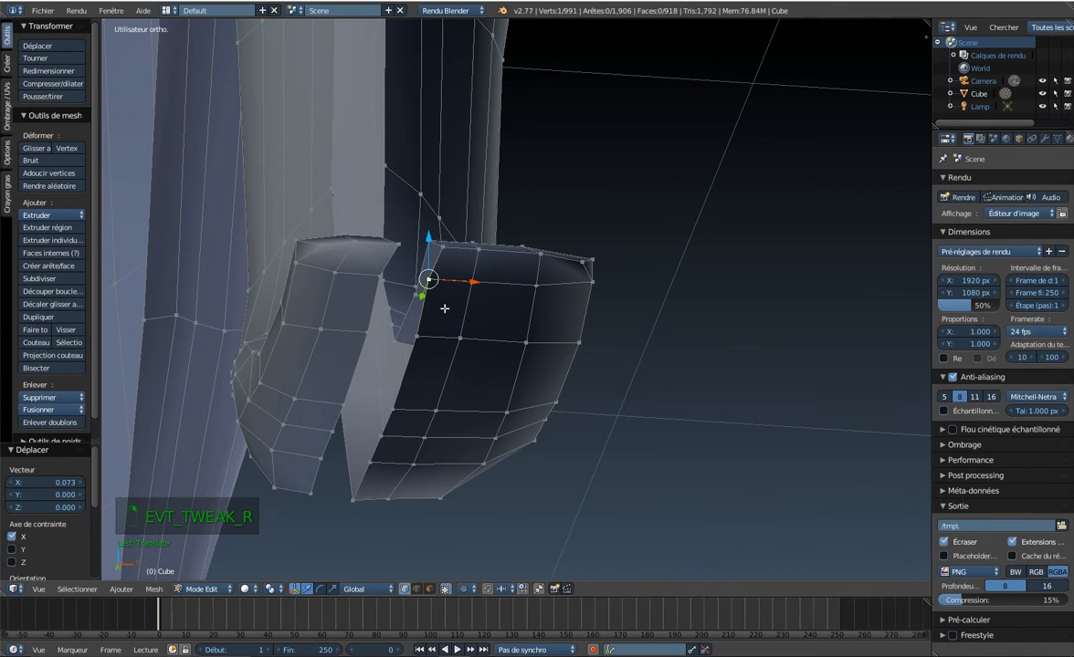
shift+right_click(382, 276)
shift+right_click(368, 331)
shift+right_click(418, 336)
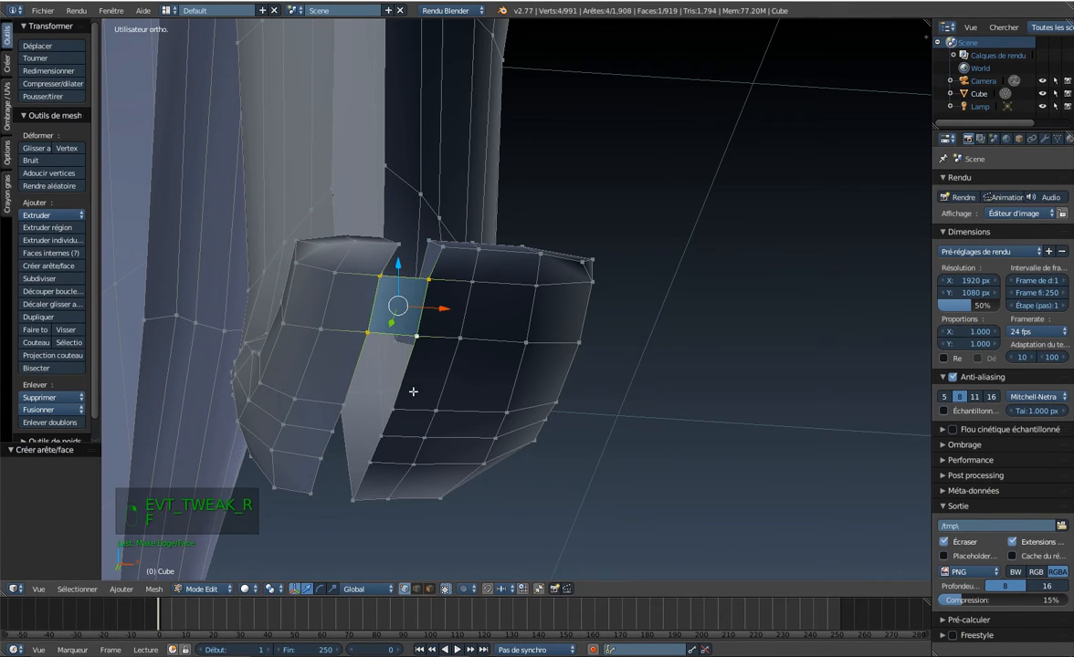
key(f)
Close the gap along the rest of the paw's sole towards the heel with four quad faces.
shift+right_click(331, 403)
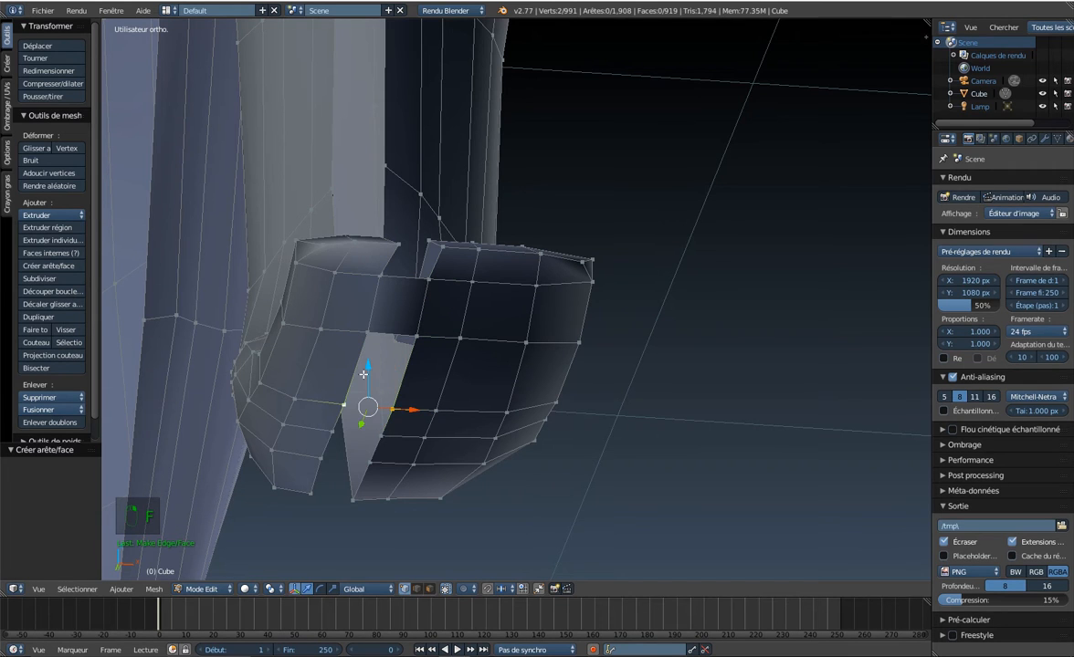
shift+right_click(365, 342)
shift+right_click(426, 336)
key(f)
right_click(384, 436)
key(f)
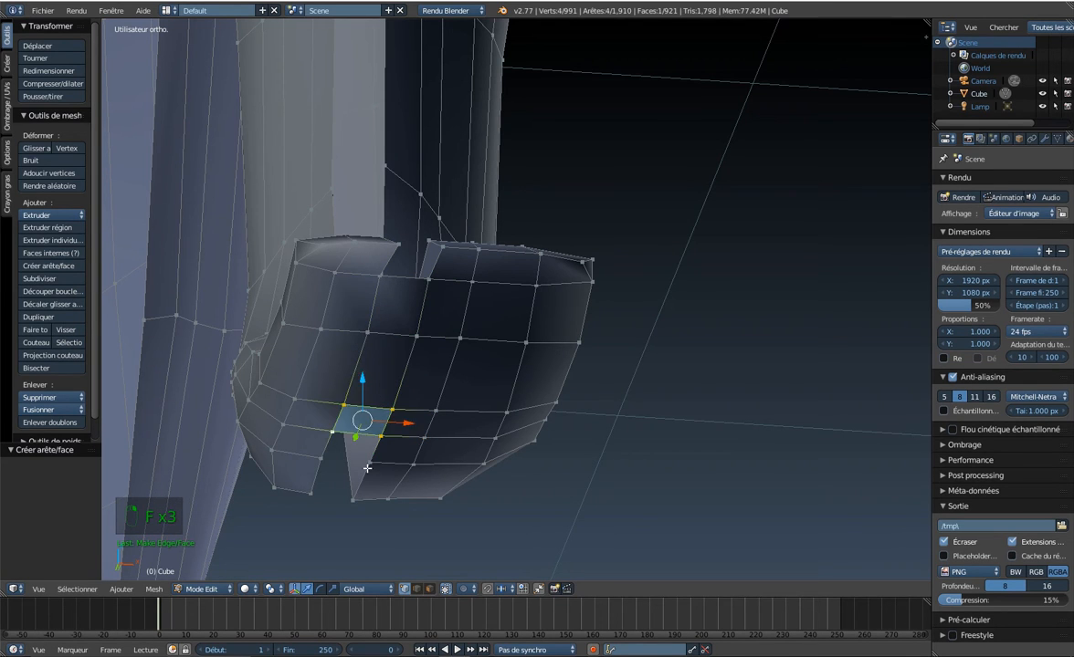
ctrl+right_click(316, 456)
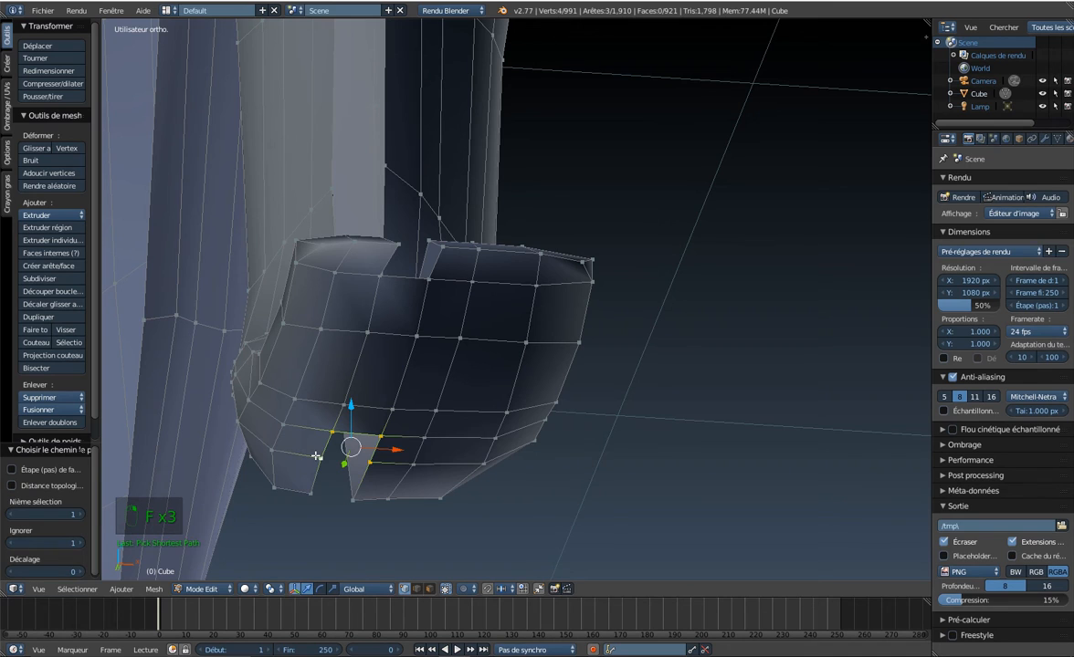
shift+middle_drag(316, 455, 428, 291)
key(f)
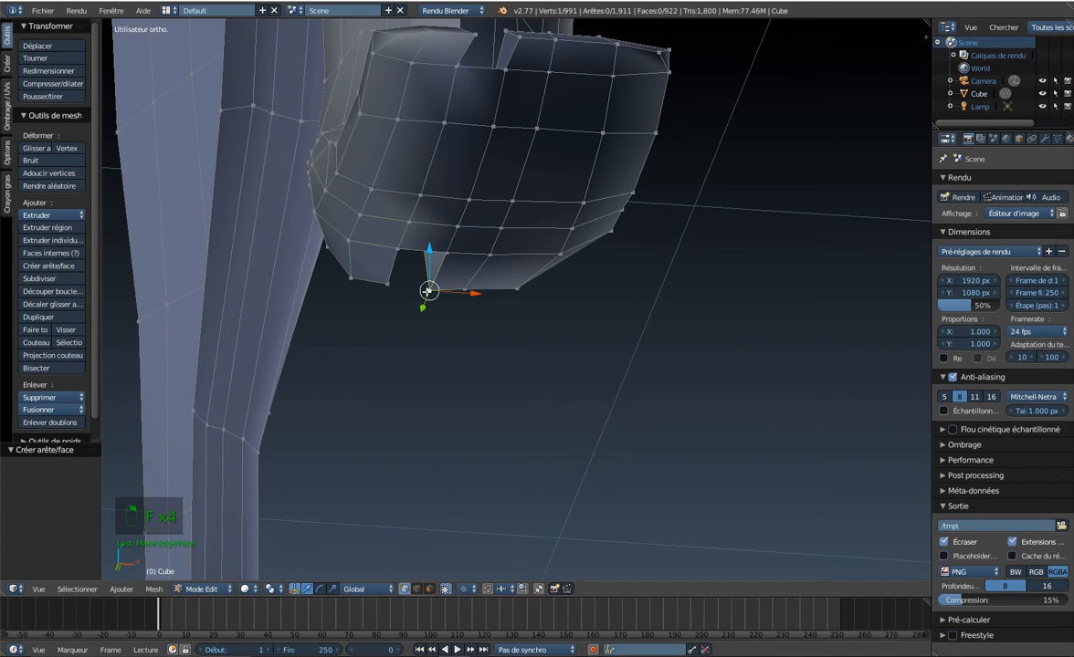
ctrl+right_click(408, 289)
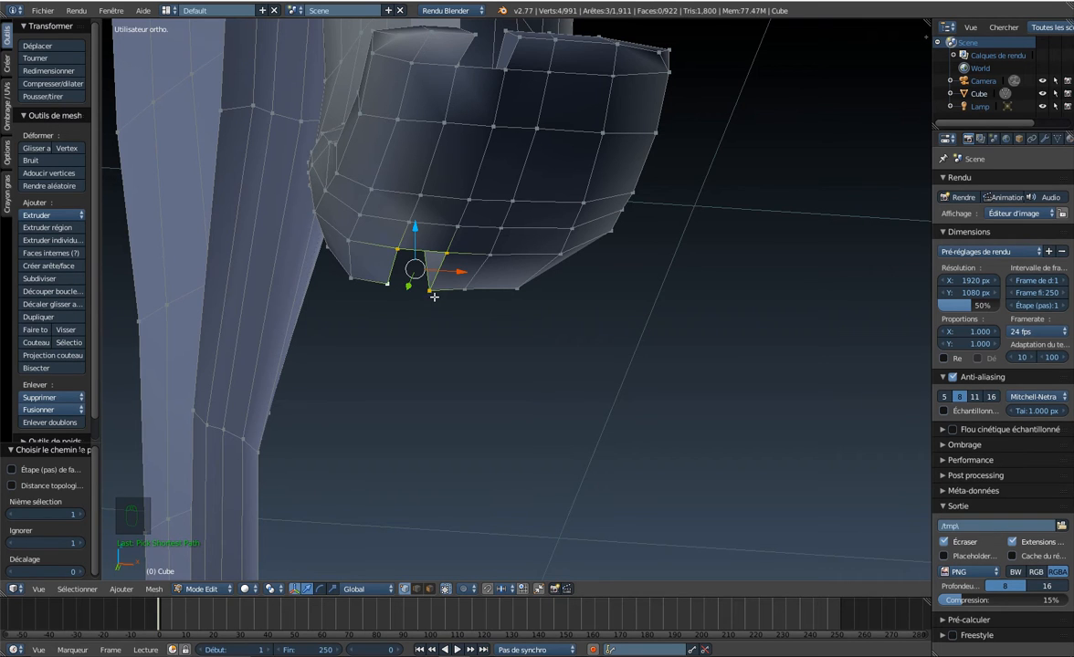
key(f)
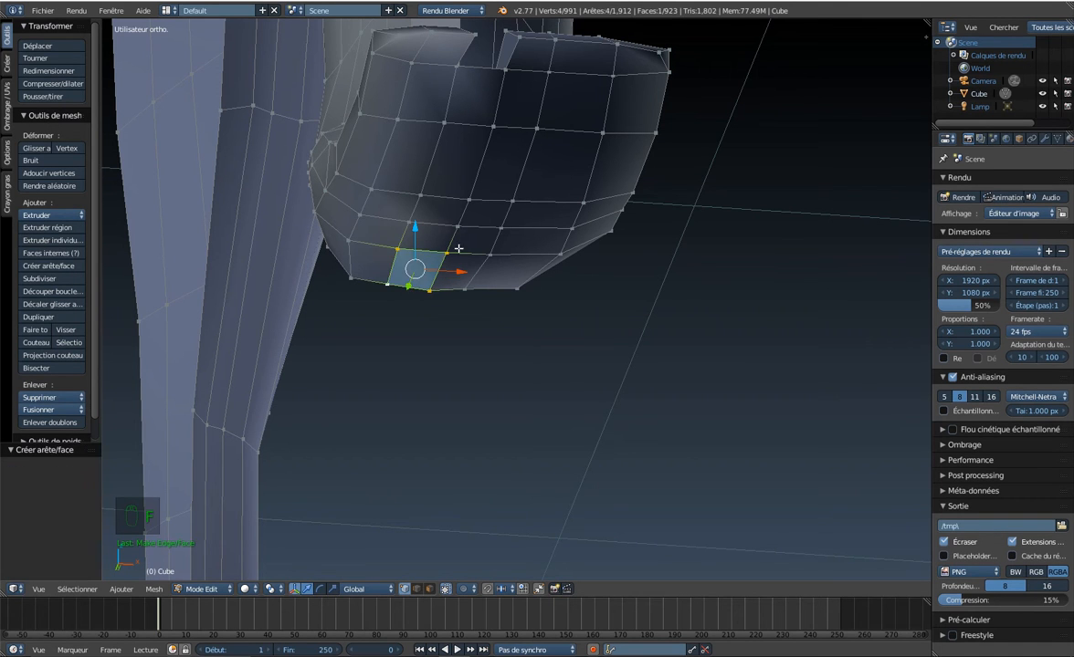
Fill the tall quad face between the two halves at the back of the front leg's heel.
middle_drag(455, 244, 641, 268)
right_click(599, 300)
right_click(603, 294)
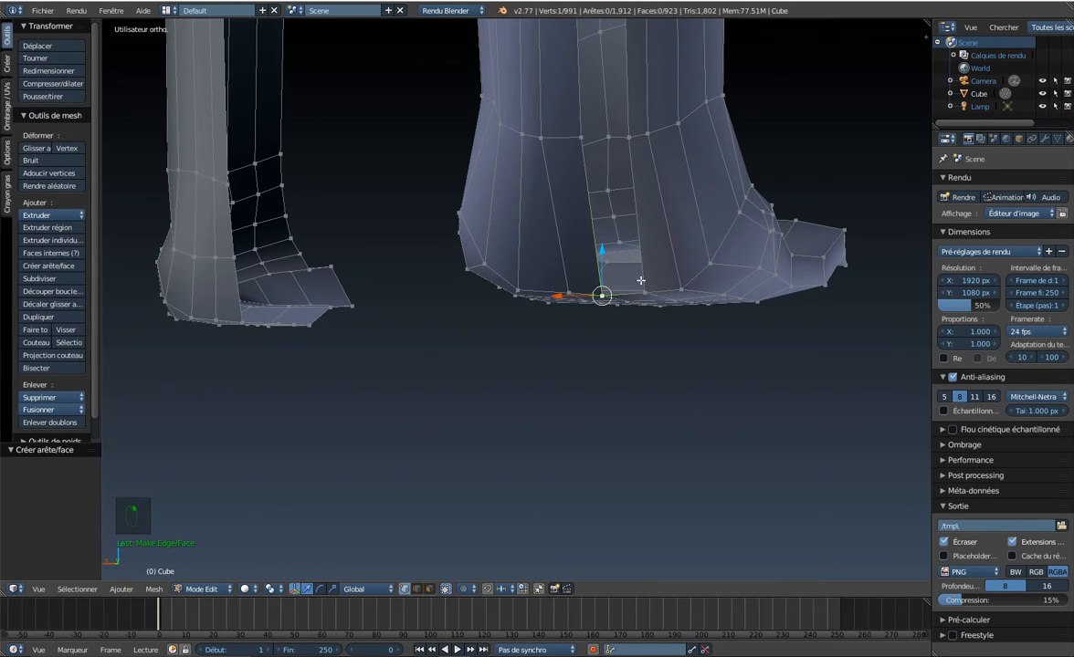
right_click(581, 137)
ctrl+right_click(632, 137)
key(f)
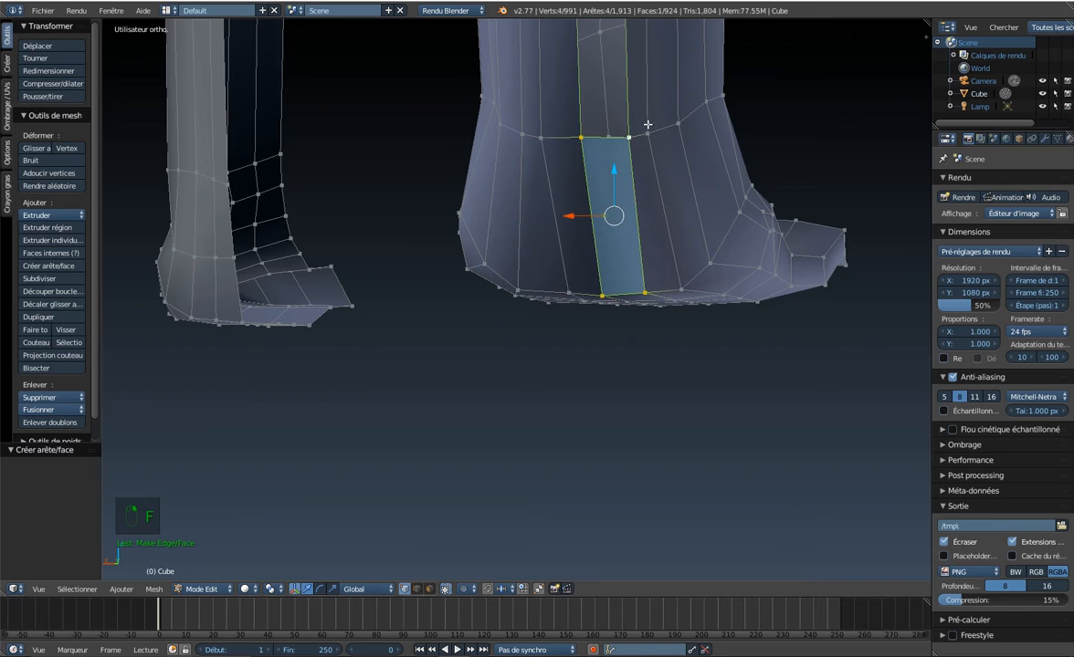
Fill the gap up the back of the front leg with quad faces, row by row from the heel.
shift+middle_drag(648, 133, 585, 548)
scroll(548, 274, down, 4)
key(f)
key(f)
key(f)
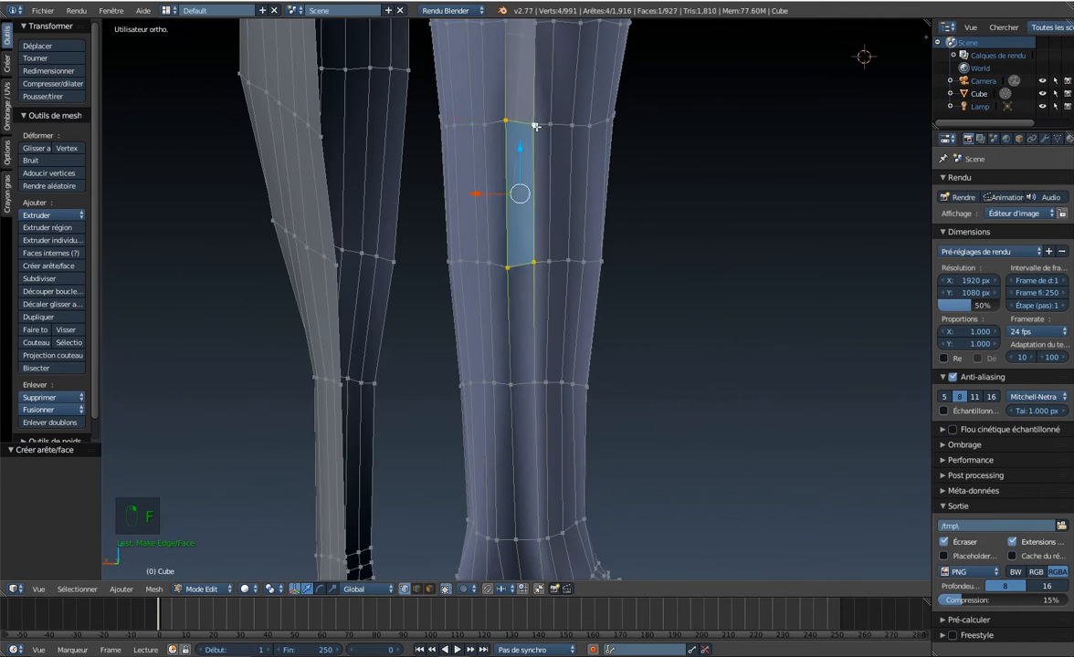
shift+middle_drag(539, 125, 519, 427)
key(f)
key(f)
key(f)
shift+middle_drag(532, 73, 532, 315)
ctrl+right_click(539, 94)
key(f)
Undo the last action and fill the gap between the halves downward along the opposite side of the front leg.
middle_drag(539, 165, 667, 411)
key(ctrl+z)
shift+middle_drag(654, 558, 561, 322)
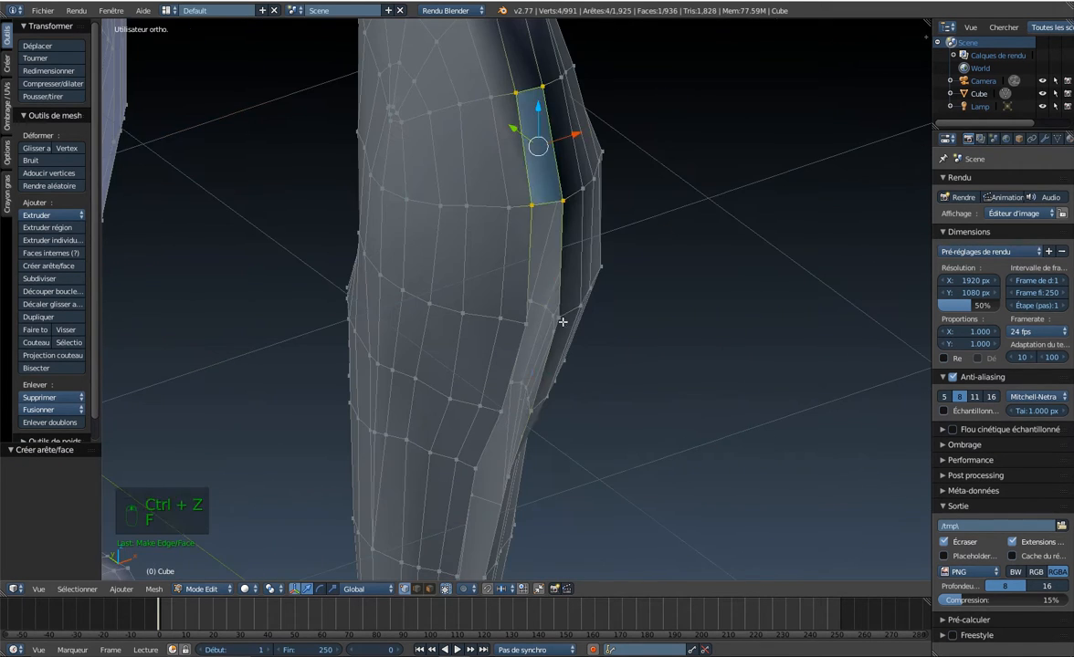
key(f)
key(f)
key(f)
shift+middle_drag(503, 78, 466, 279)
key(f)
key(f)
shift+middle_drag(449, 451, 430, 236)
Continue filling quad faces between the halves over the front leg's ankle and onto the top of the paw.
key(f)
key(f)
key(f)
key(f)
key(f)
key(f)
key(f)
key(f)
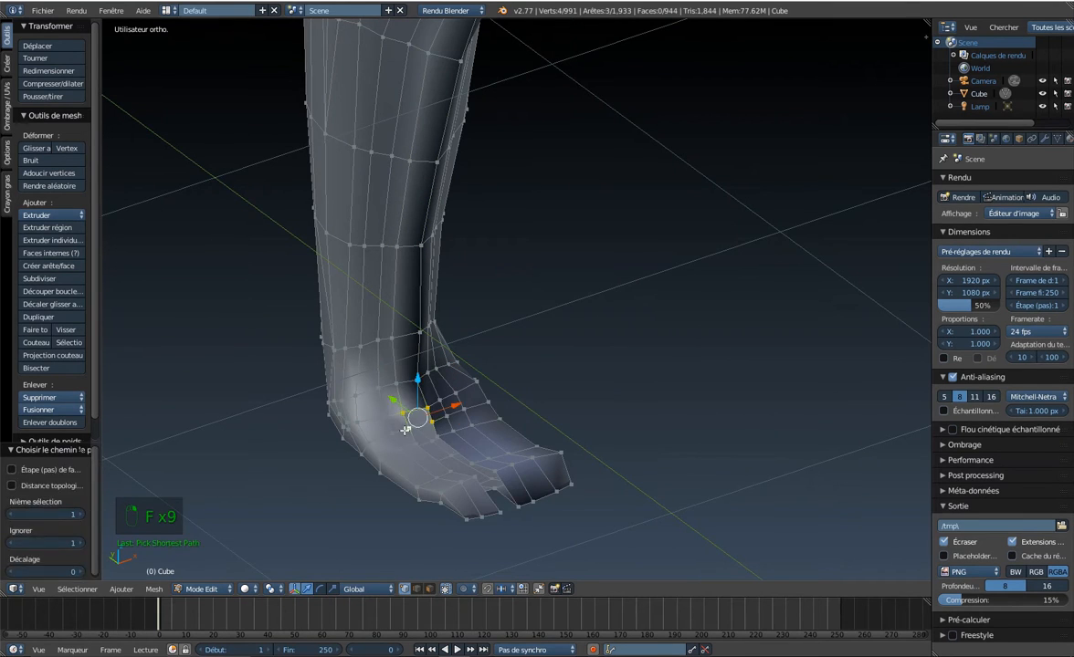
Undo the last action at the toes and close the remaining openings at the paw's tip with two quad faces.
right_click(518, 506)
key(ctrl+z)
key(KP_Decimal)
scroll(525, 366, down, 3)
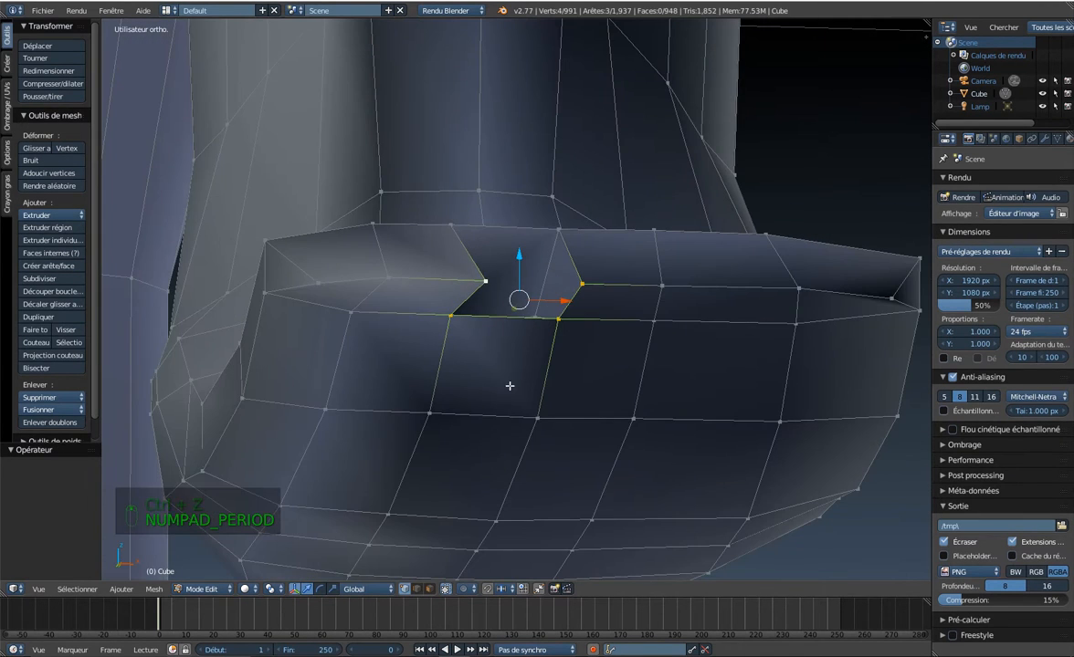
middle_drag(529, 337, 538, 372)
key(f)
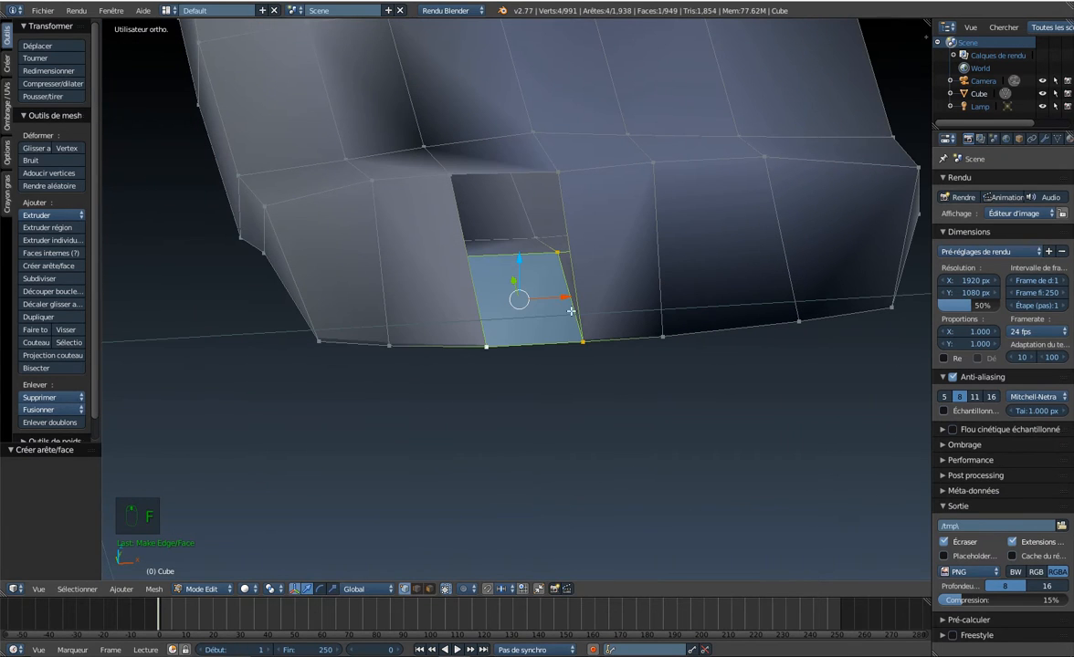
right_click(558, 173)
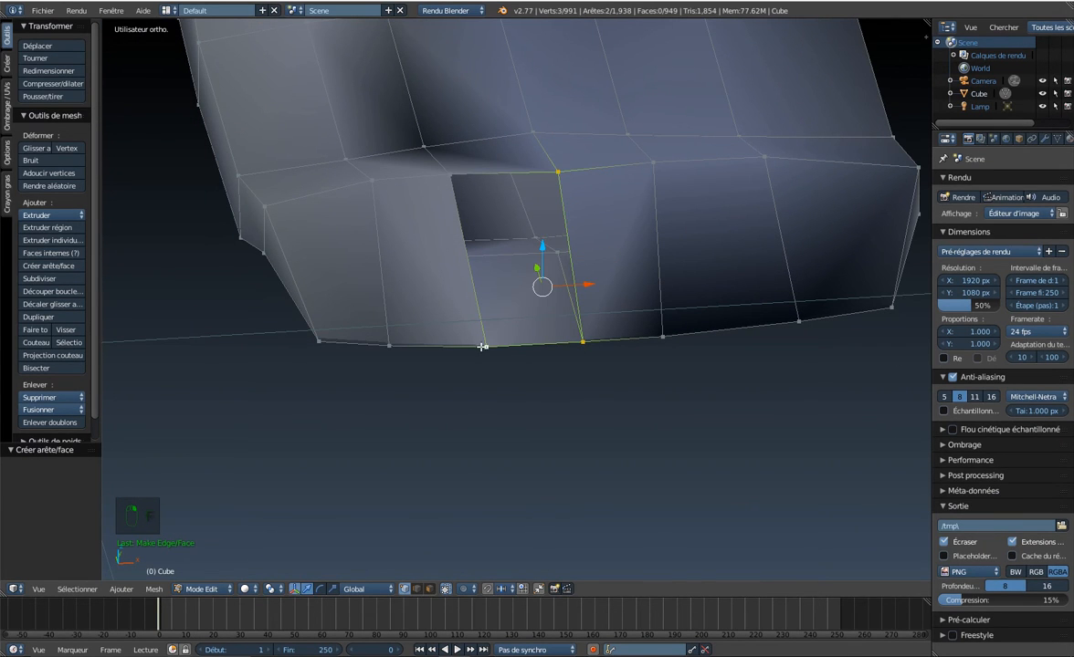
key(f)
Examine the closed front paw's toe edge and overall shape from several angles.
middle_drag(416, 164, 582, 343)
right_click(584, 334)
key(KP_Decimal)
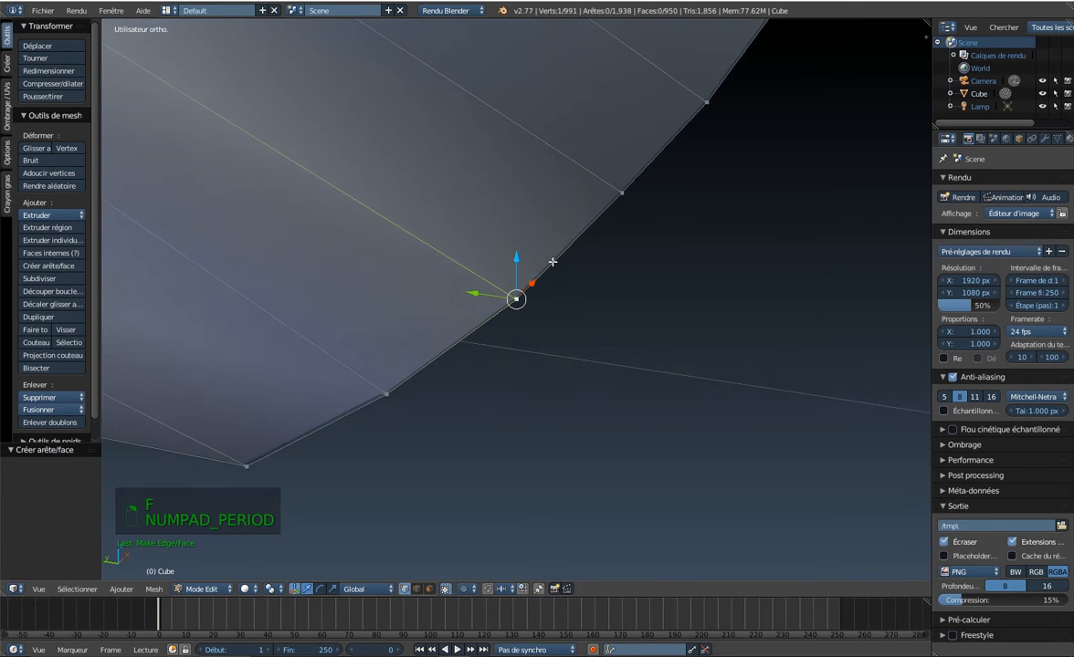
scroll(553, 309, down, 10)
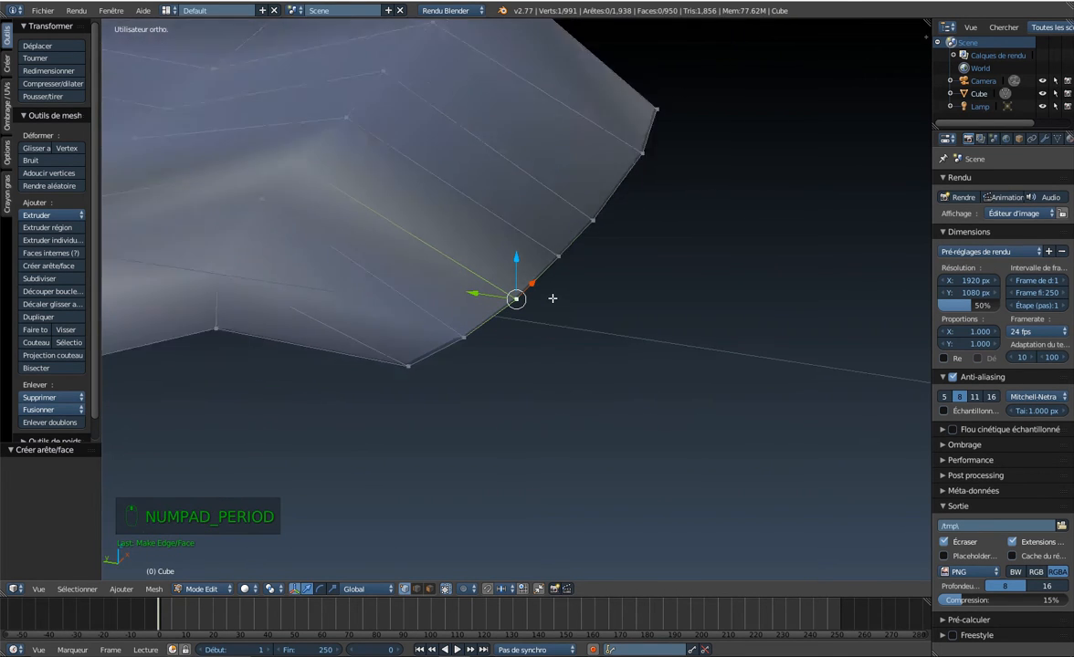
middle_drag(434, 302, 355, 324)
scroll(479, 241, up, 4)
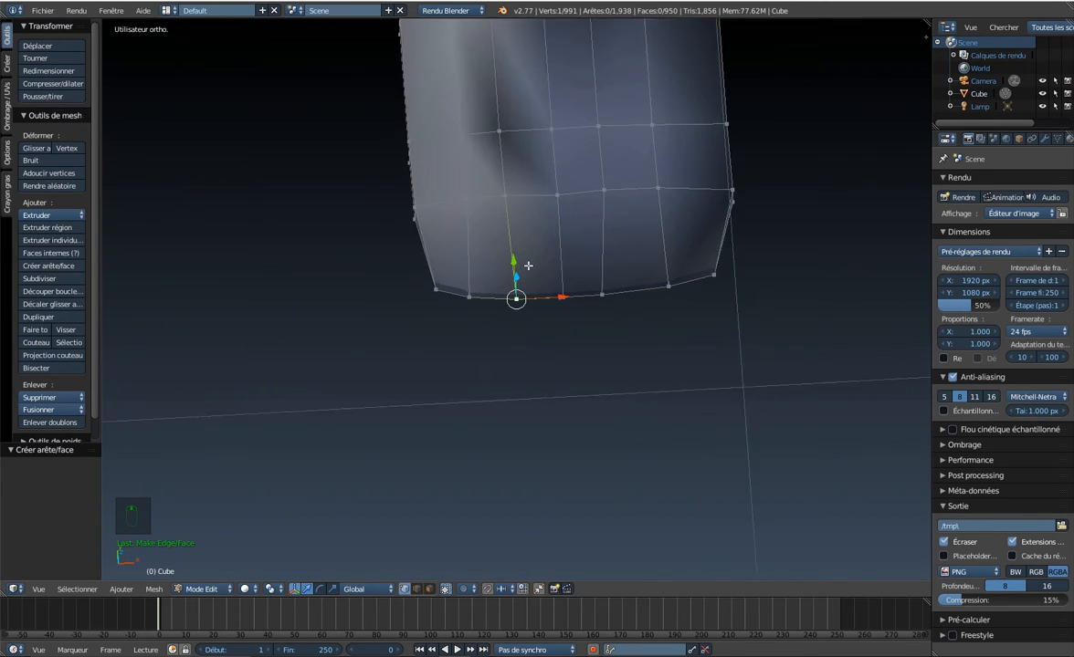
middle_drag(488, 211, 692, 263)
middle_drag(583, 173, 698, 246)
middle_drag(457, 256, 592, 215)
Delete the row of vertices forming the pointed tip of the front paw.
key(KP_3)
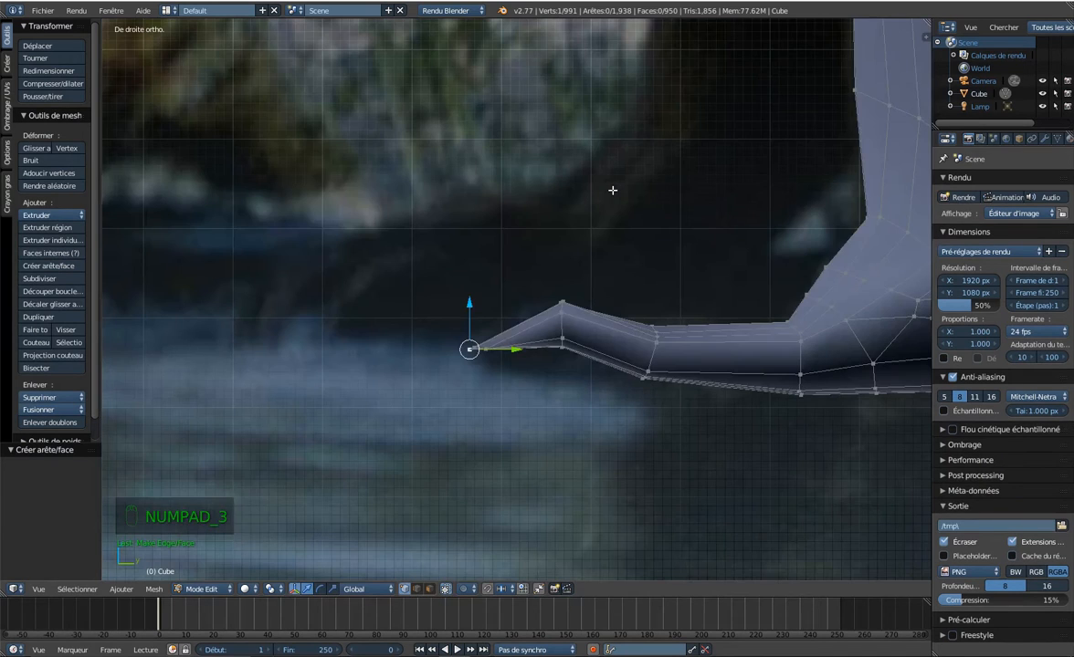
key(z)
key(a)
key(b)
drag(415, 233, 585, 455)
key(x)
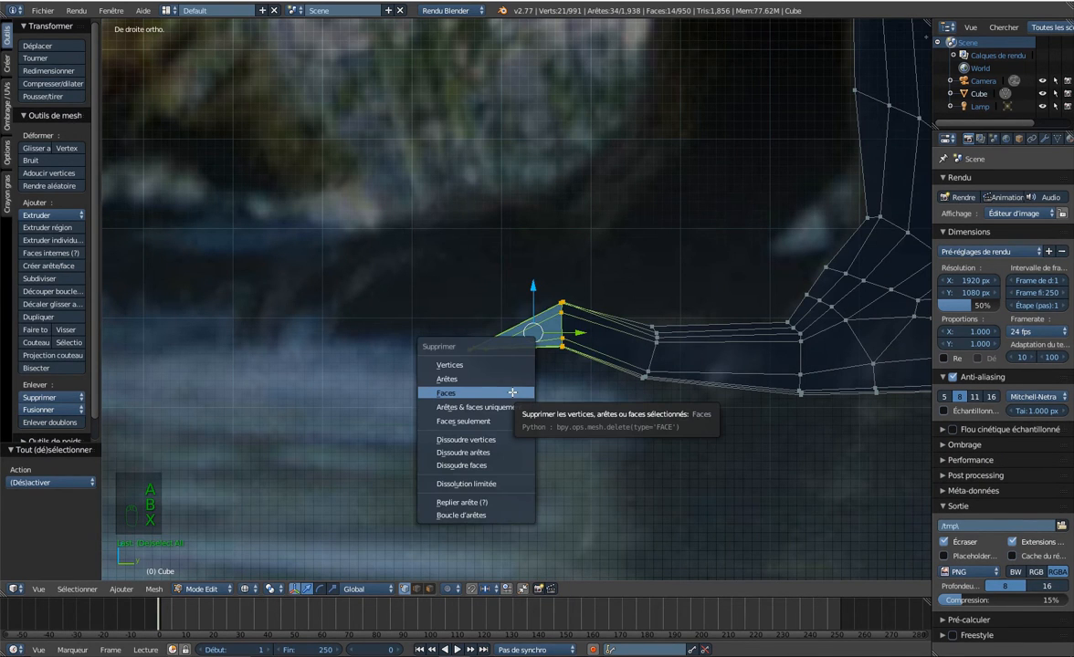
click(512, 392)
middle_drag(512, 392, 605, 356)
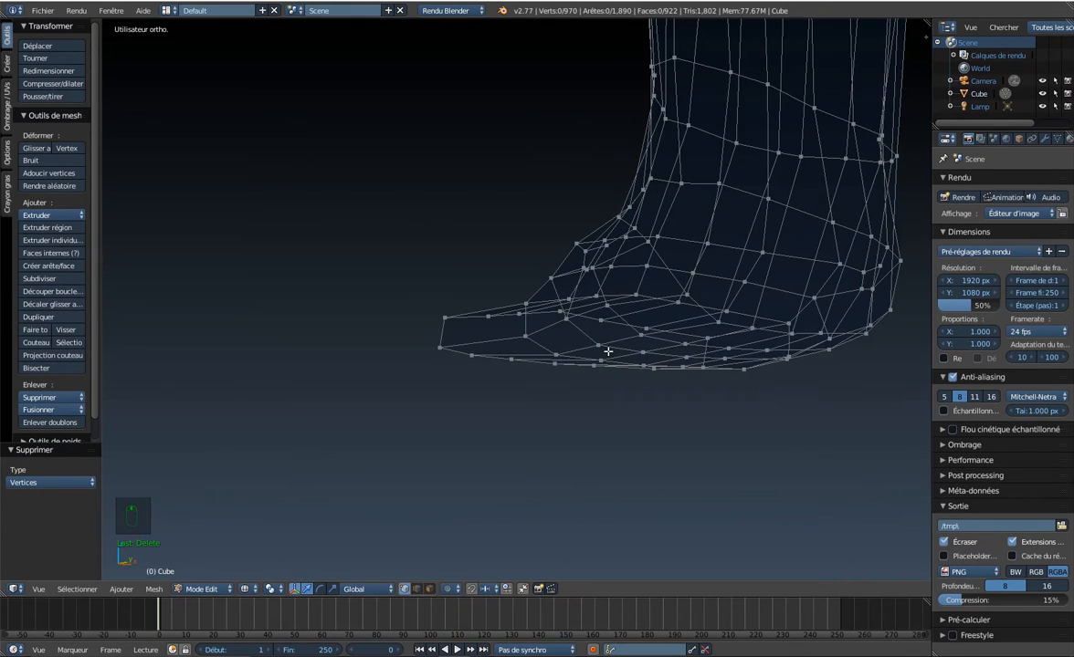
key(Tab)
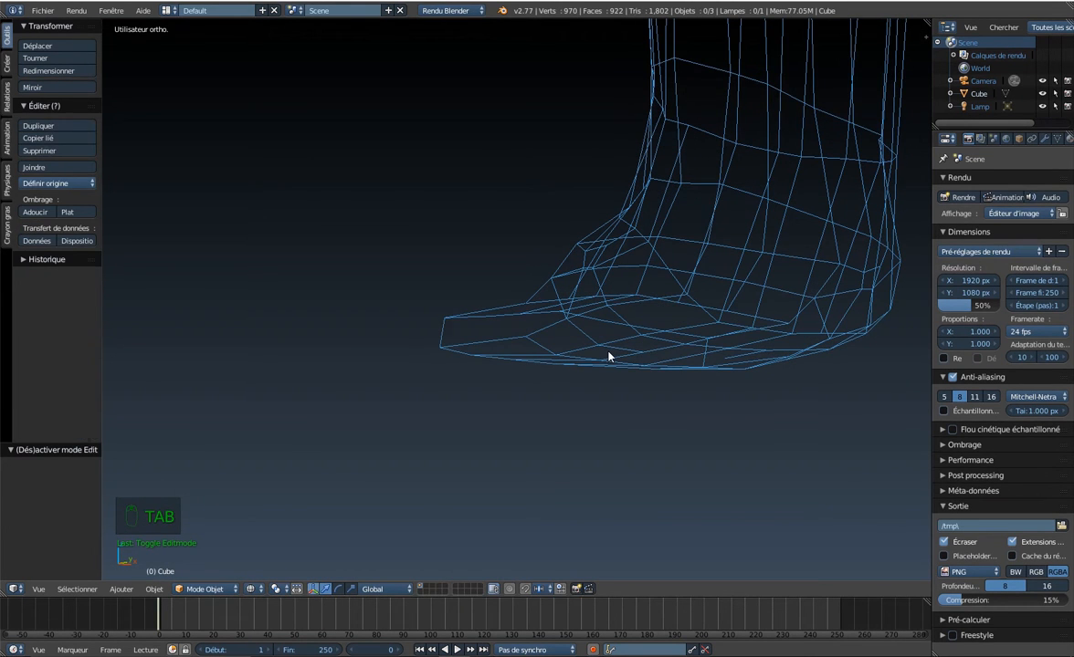
key(Tab)
Close the open front end of the paw with six quad faces between its upper and lower edges.
key(z)
right_click(689, 337)
mouse_move(689, 337)
middle_down()
mouse_move(711, 345)
mouse_move(675, 406)
mouse_move(680, 398)
middle_up()
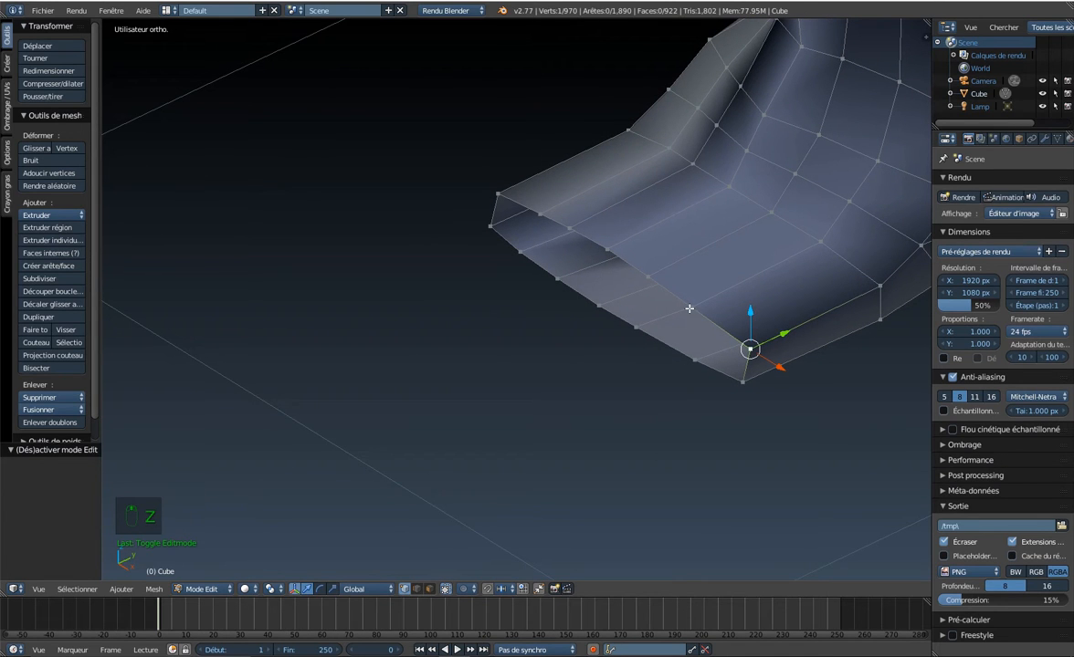
key(f)
right_click(643, 275)
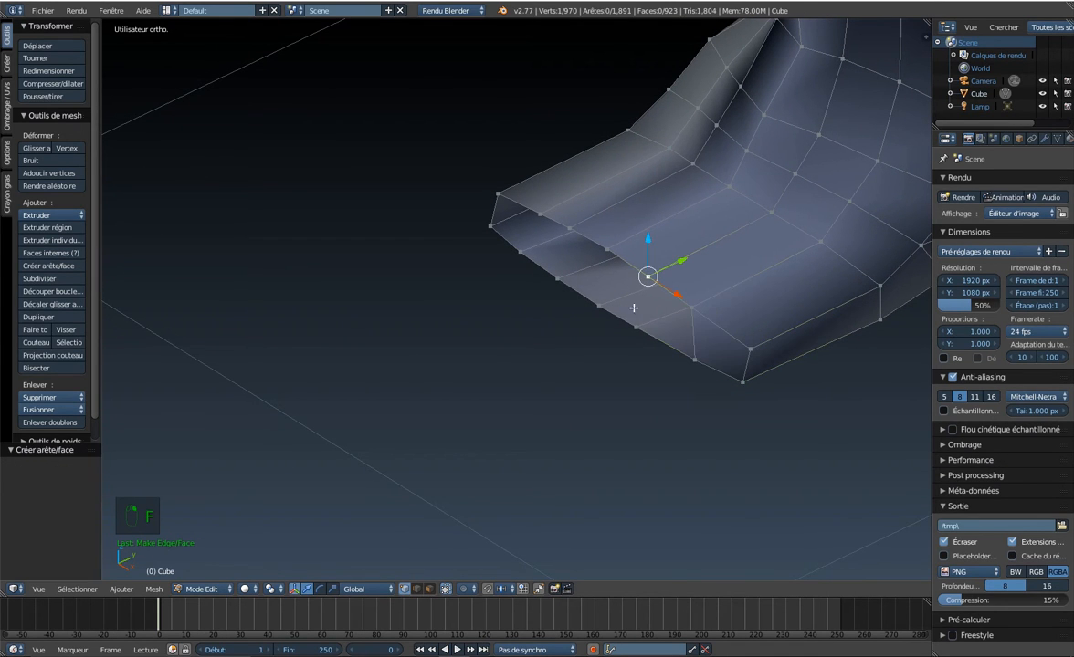
key(f)
key(f)
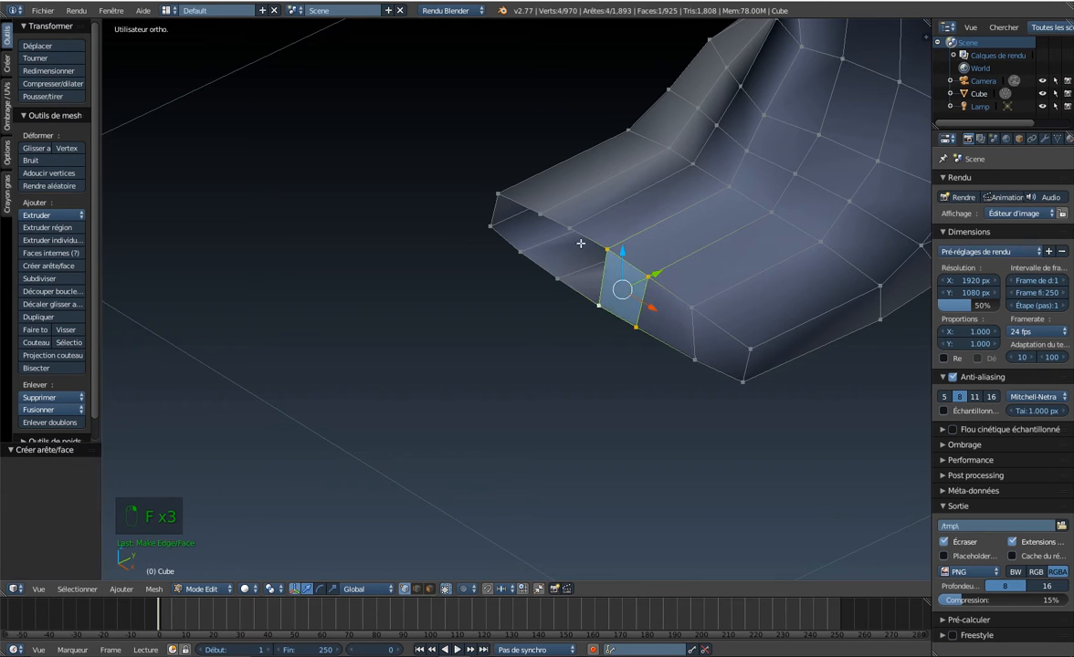
key(f)
ctrl+right_click(521, 249)
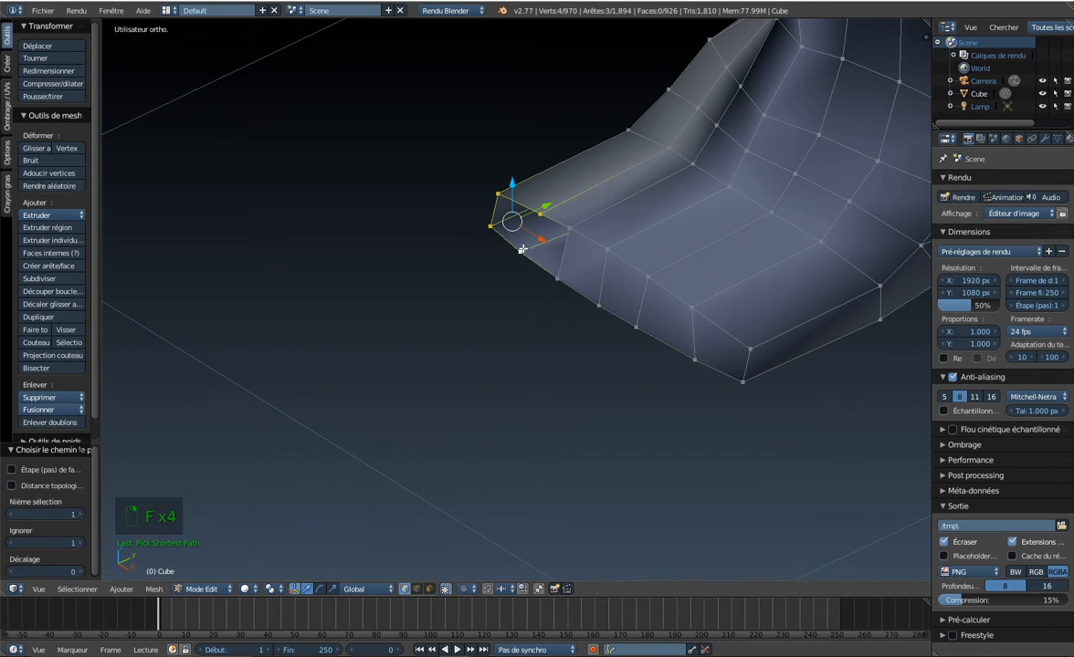
key(f)
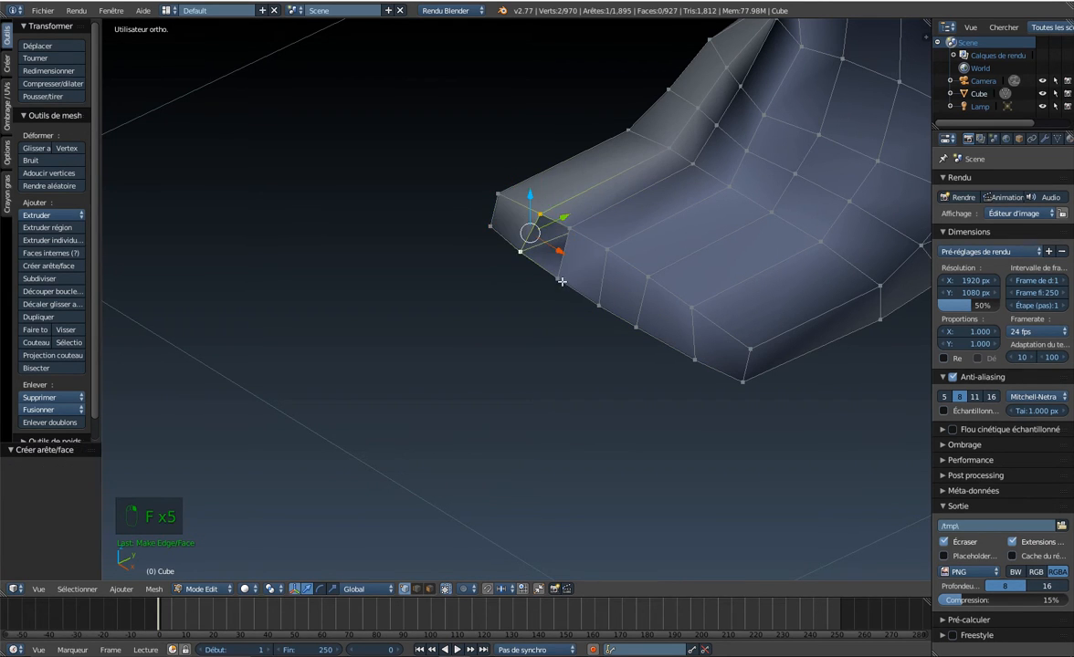
key(f)
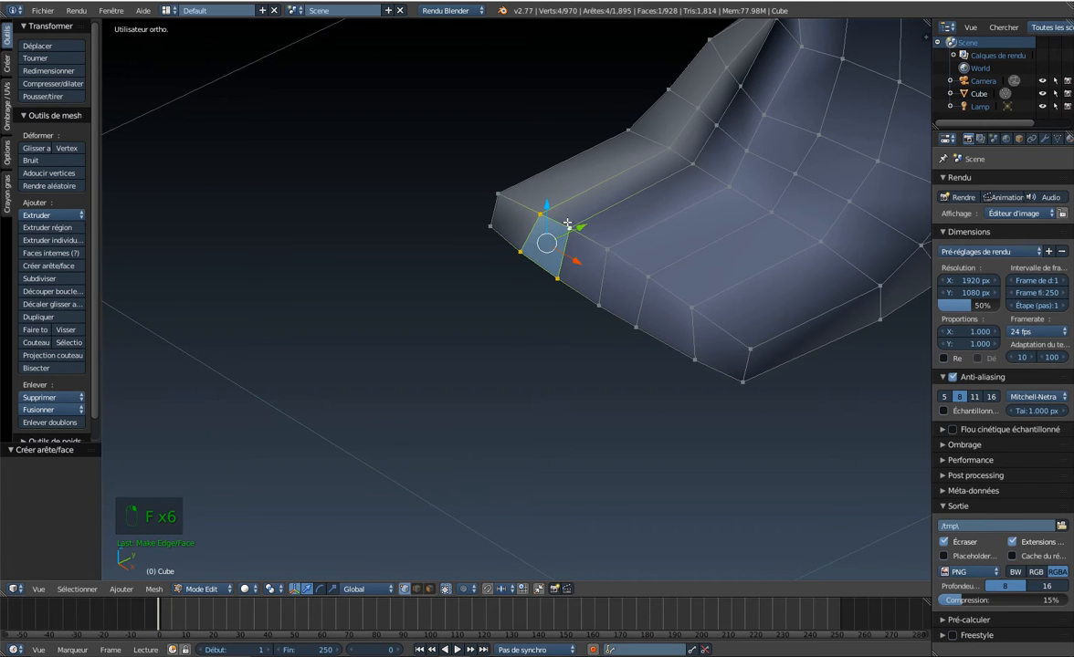
Reposition vertices along the side edge of the paw, shifting the final vertex pair by -0.006 along X.
middle_drag(566, 224, 772, 229)
right_click(243, 358)
middle_drag(254, 390, 338, 498)
drag(317, 505, 227, 506)
drag(264, 468, 264, 450)
middle_drag(264, 450, 214, 461)
drag(378, 141, 371, 139)
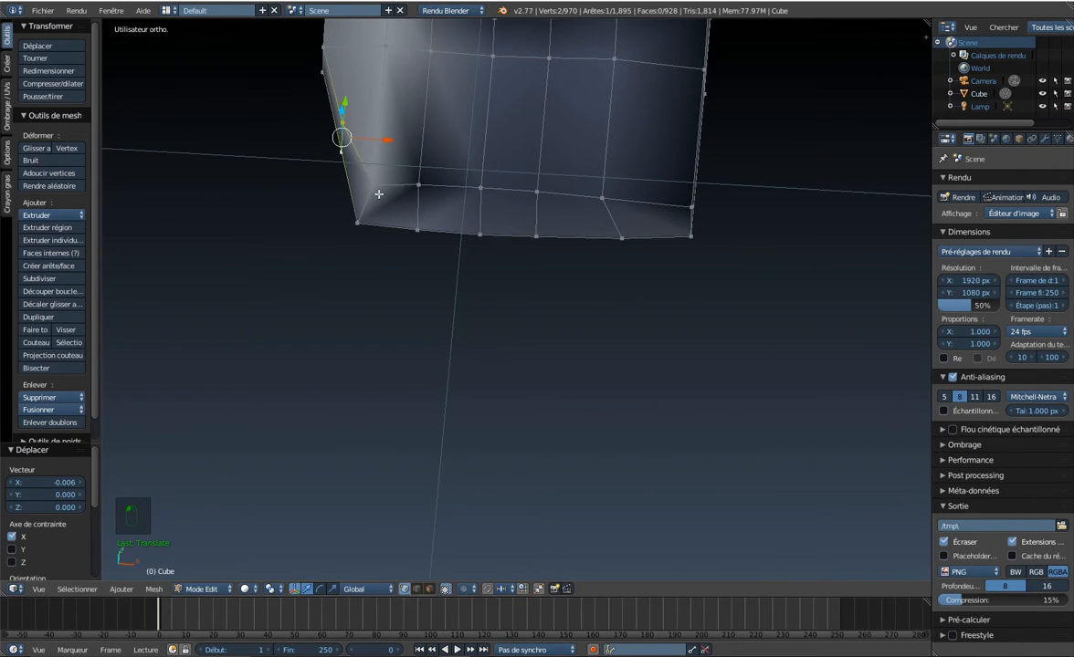
Adjust the spacing of the paw's upper front edge by shifting the corner vertex and one at the opposite end along X.
right_click(374, 184)
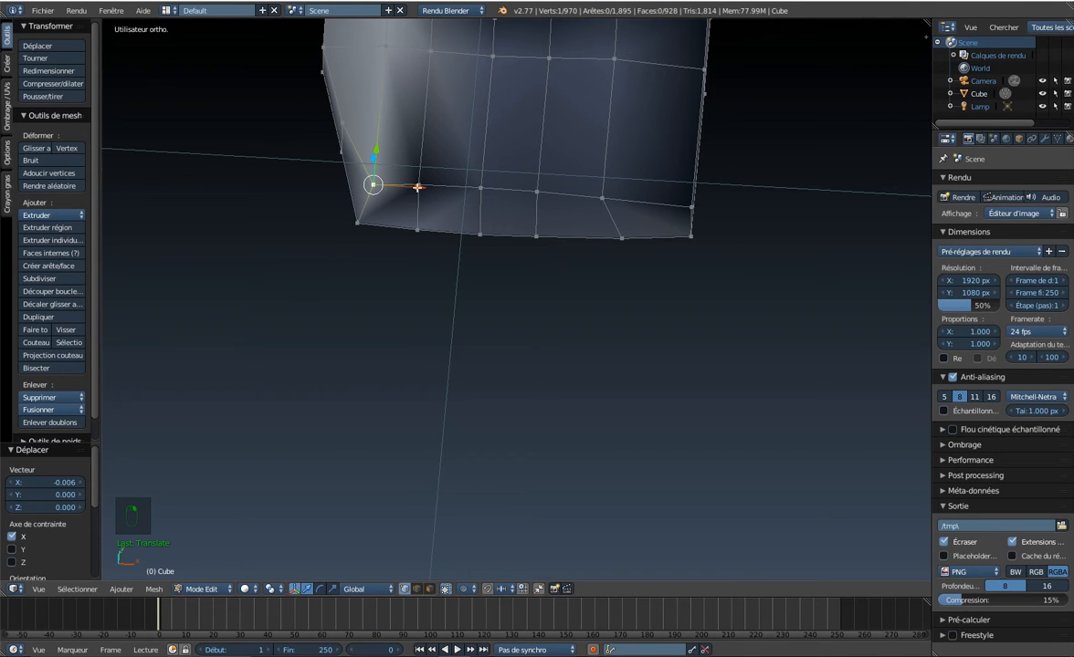
drag(417, 187, 410, 188)
right_click(623, 201)
drag(645, 201, 674, 205)
Raise two vertices of the paw's upper front edge by 0.004 and 0.002 in Z, and shift the corner vertex -0.004 in X.
middle_drag(676, 207, 678, 149)
middle_drag(602, 269, 602, 301)
right_click(525, 340)
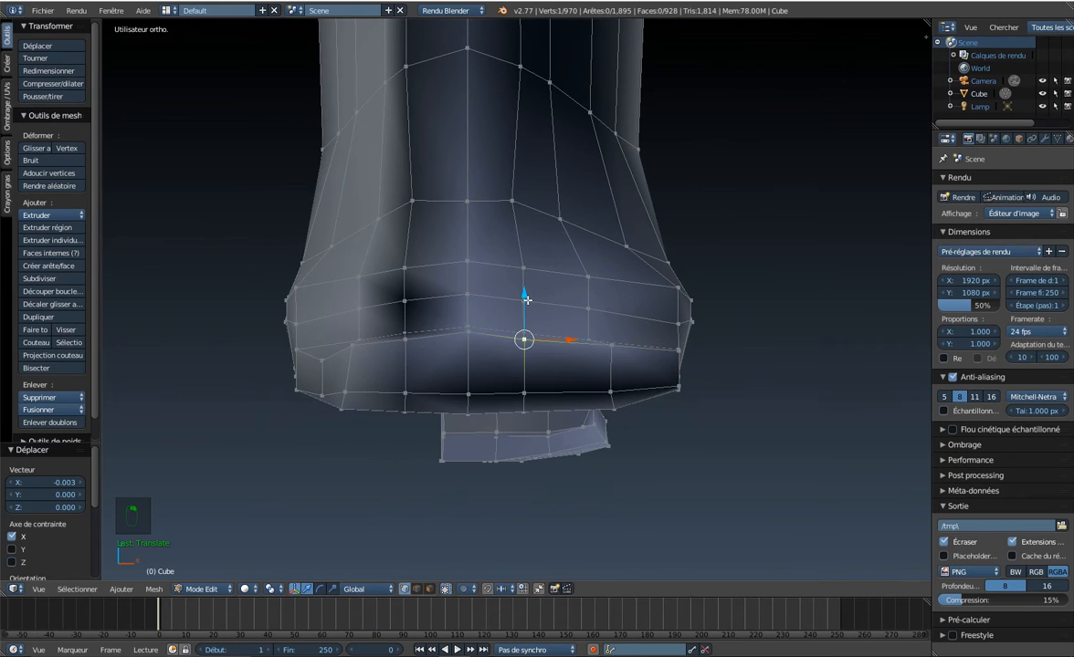
drag(526, 300, 528, 291)
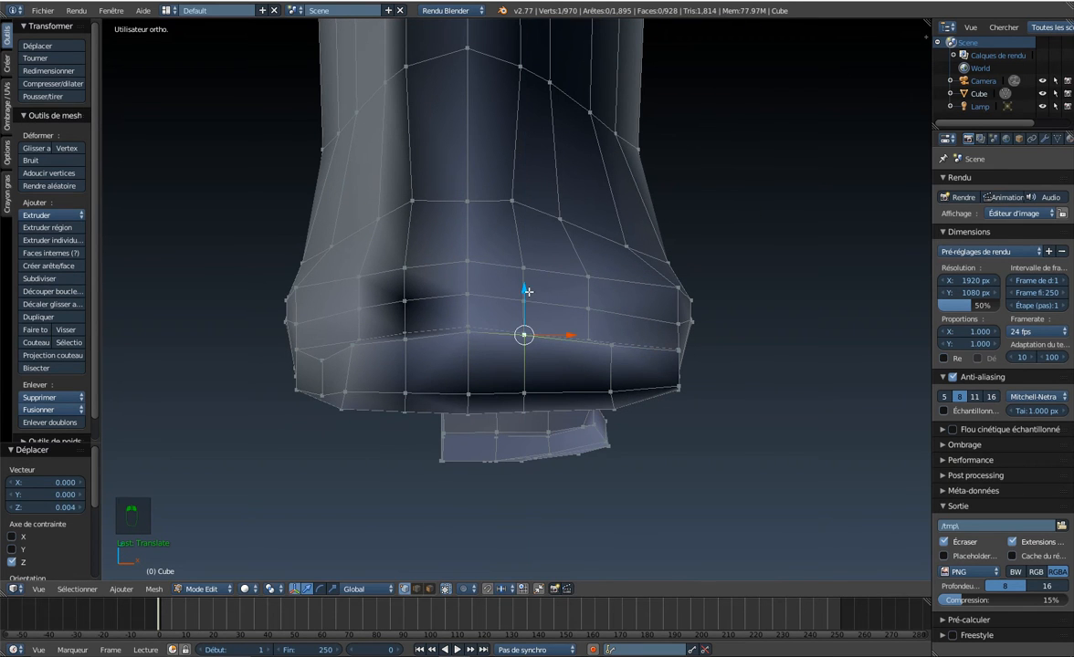
right_click(408, 337)
drag(405, 303, 408, 299)
right_click(347, 352)
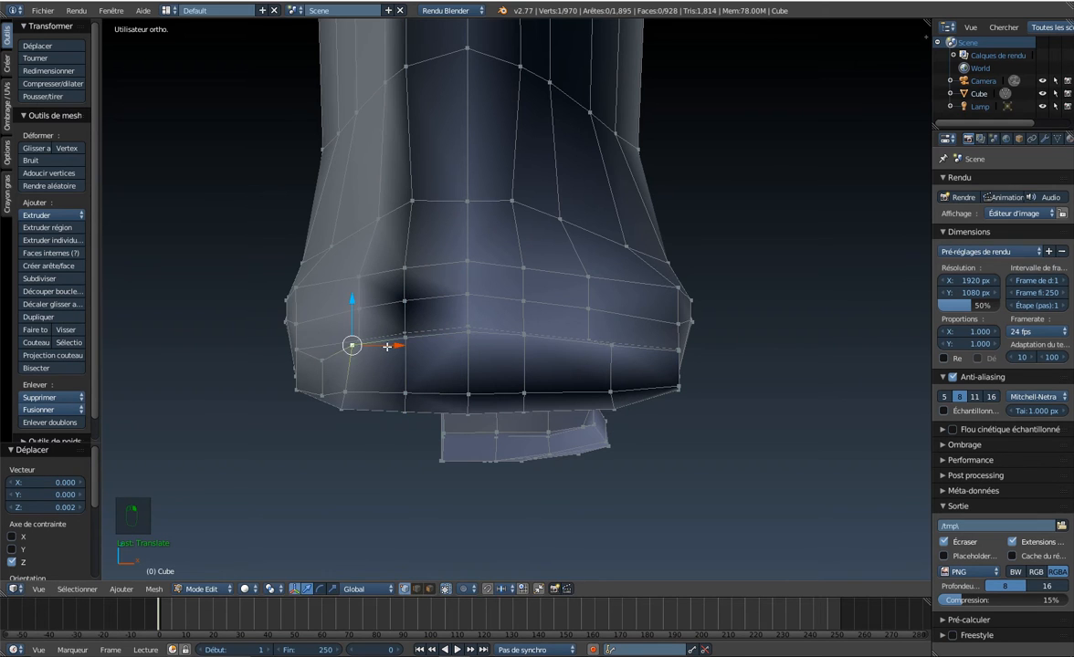
drag(387, 347, 383, 347)
Shift the front face's middle vertical edge 0.013 along X and raise the neighbouring upper vertex by 0.004 along Z.
middle_drag(482, 358, 511, 390)
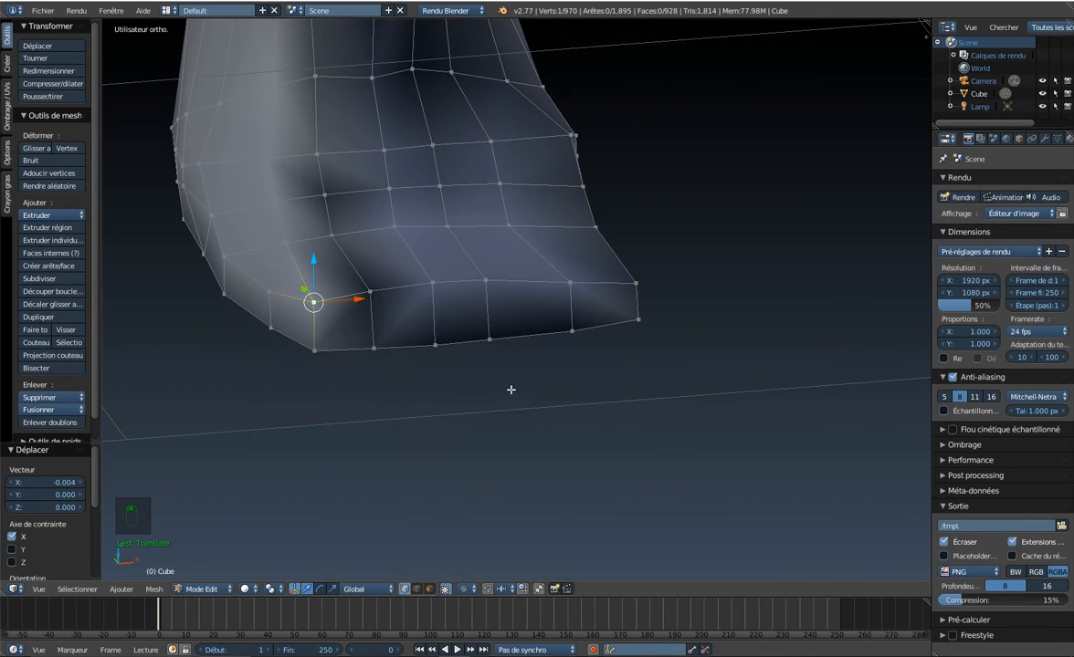
right_click(489, 287)
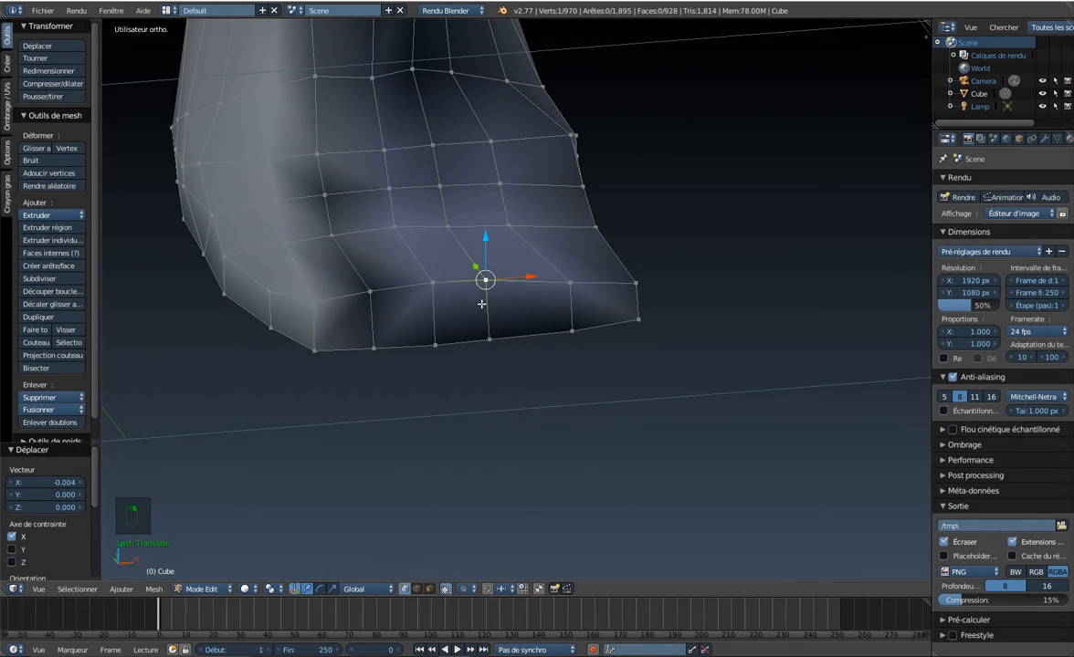
shift+right_click(490, 337)
drag(531, 306, 546, 305)
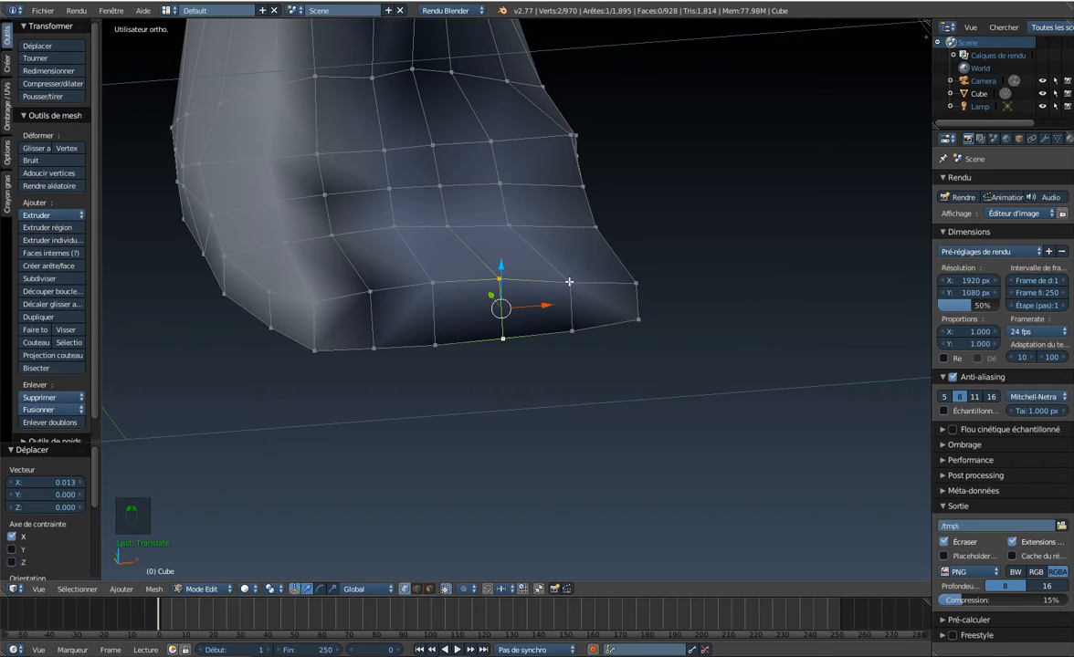
right_click(570, 282)
drag(573, 244, 572, 238)
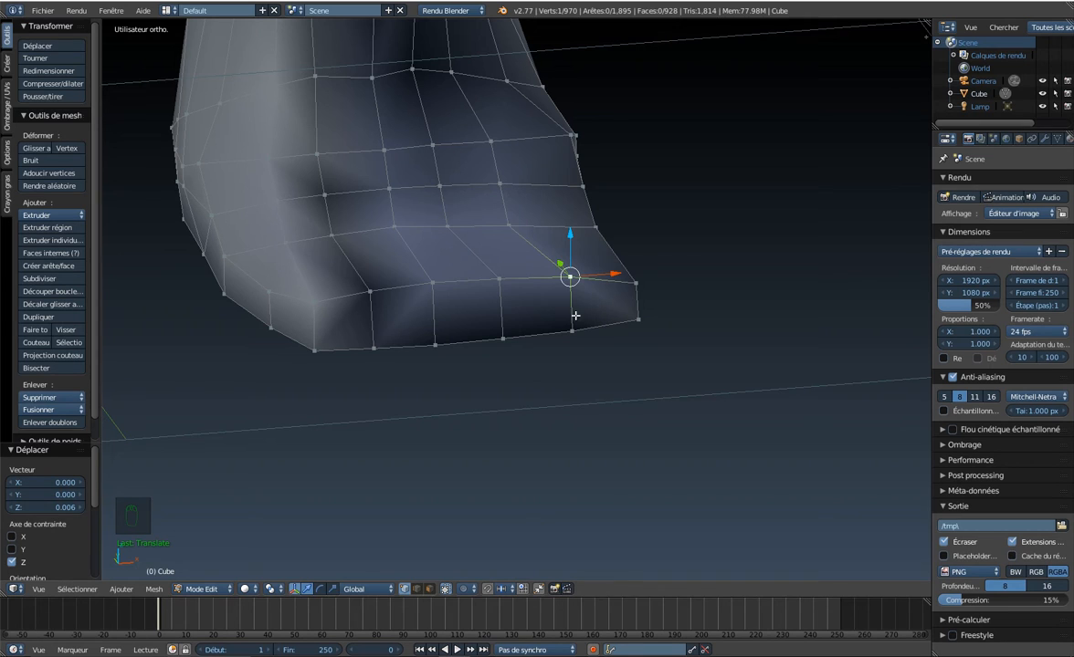
key(ctrl+z)
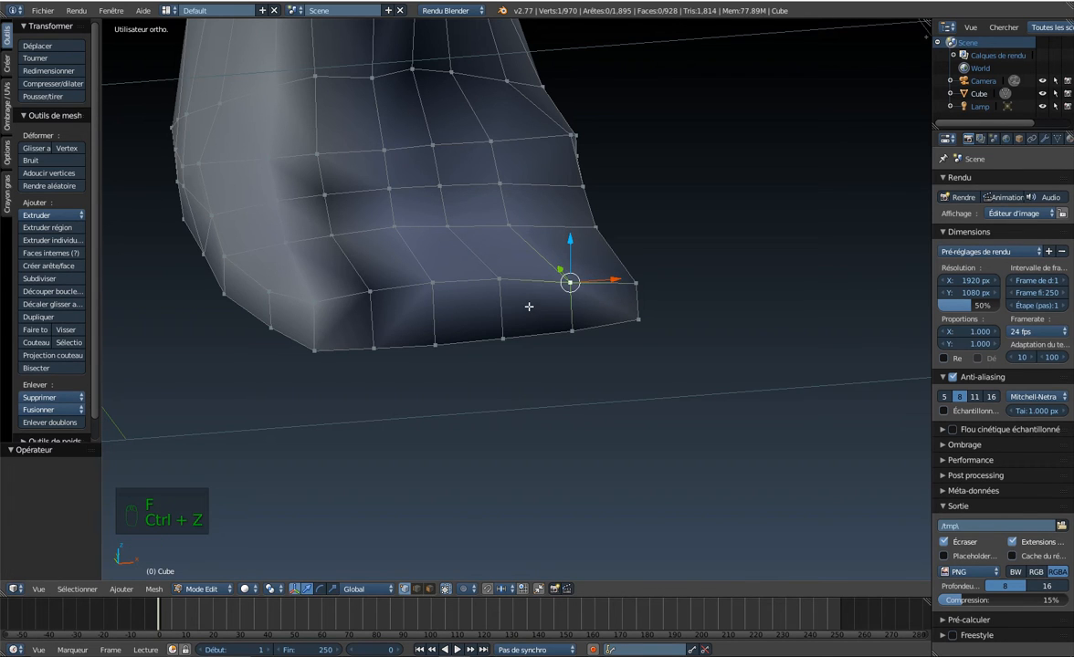
drag(570, 240, 570, 236)
middle_drag(451, 312, 490, 331)
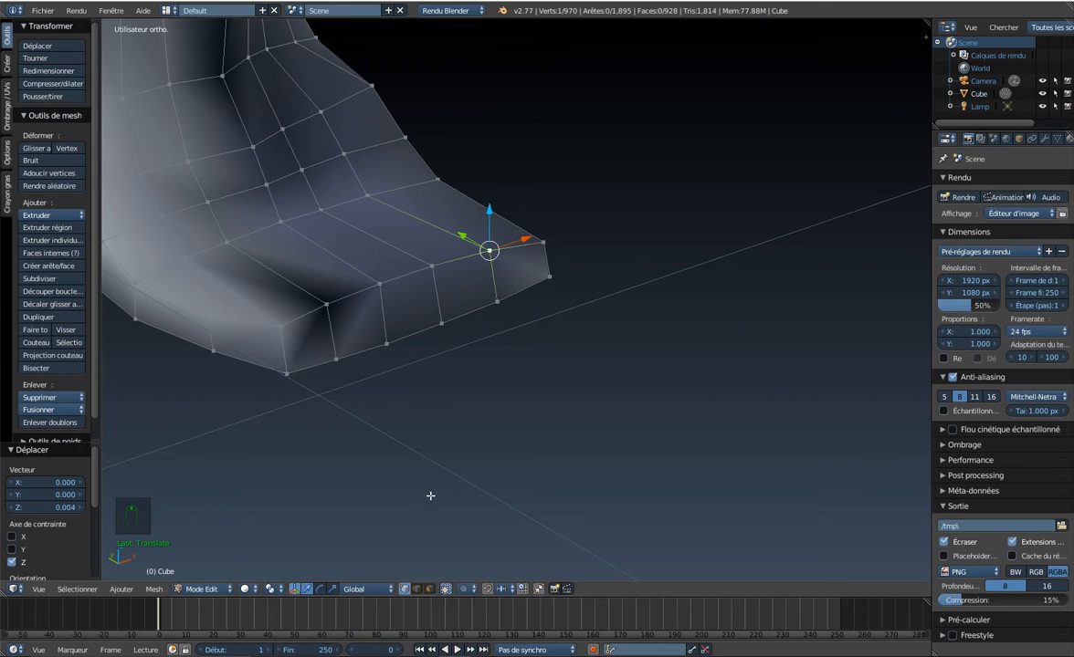
Extrude the paw's five front faces individually in face selection mode and move them -0.132 along Y to form toes.
key(ctrl+Tab)
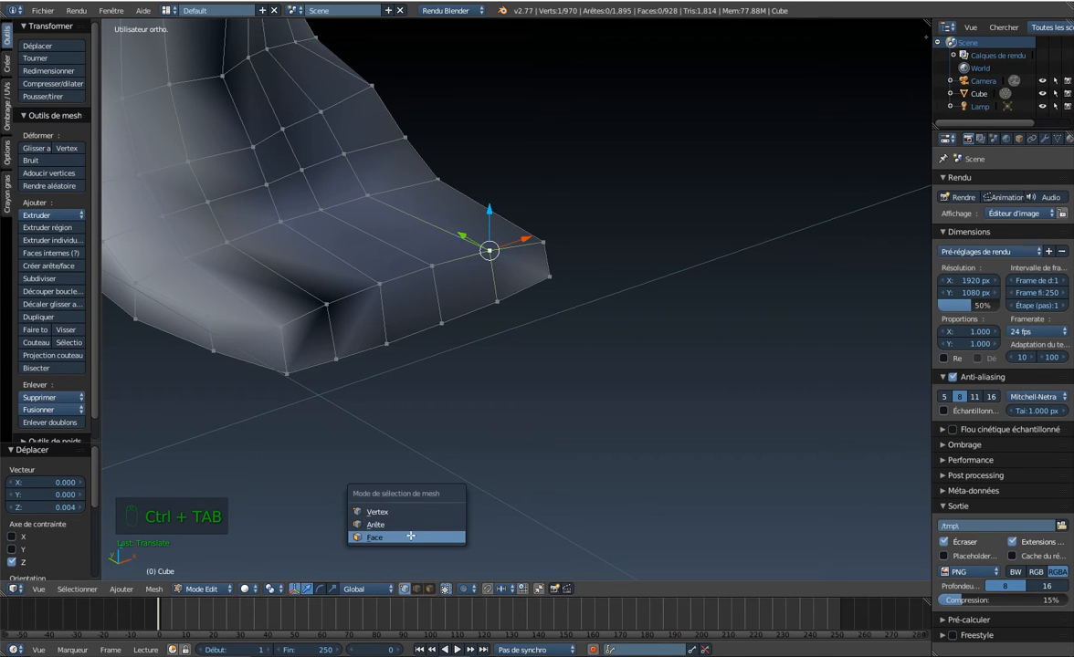
click(410, 537)
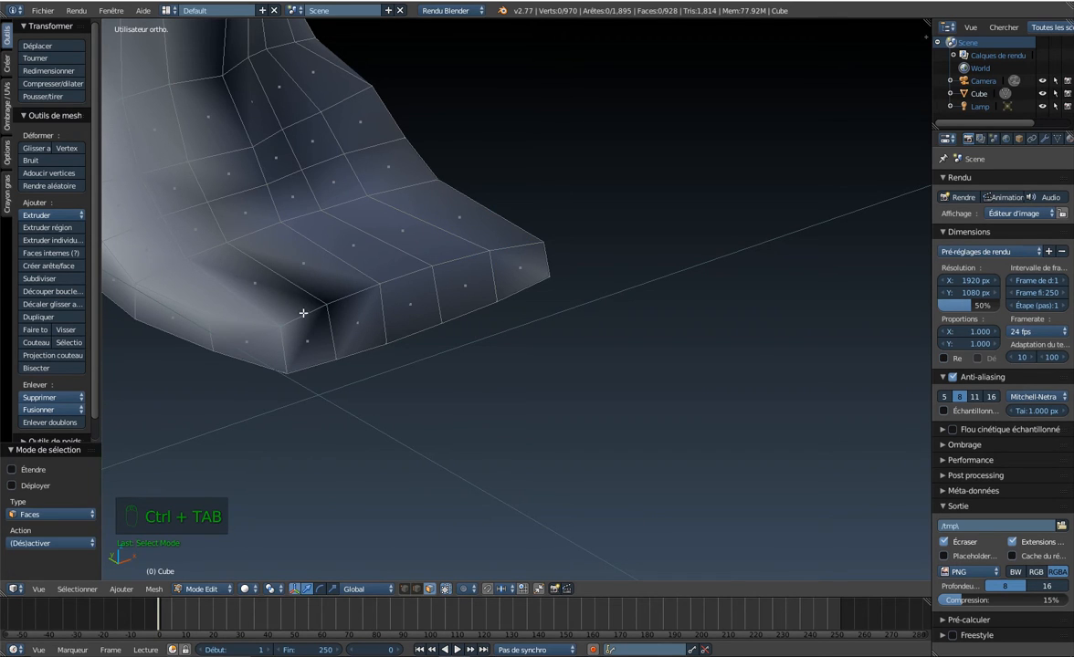
scroll(319, 330, up, 2)
right_click(264, 336)
shift+right_click(224, 355)
shift+right_click(360, 322)
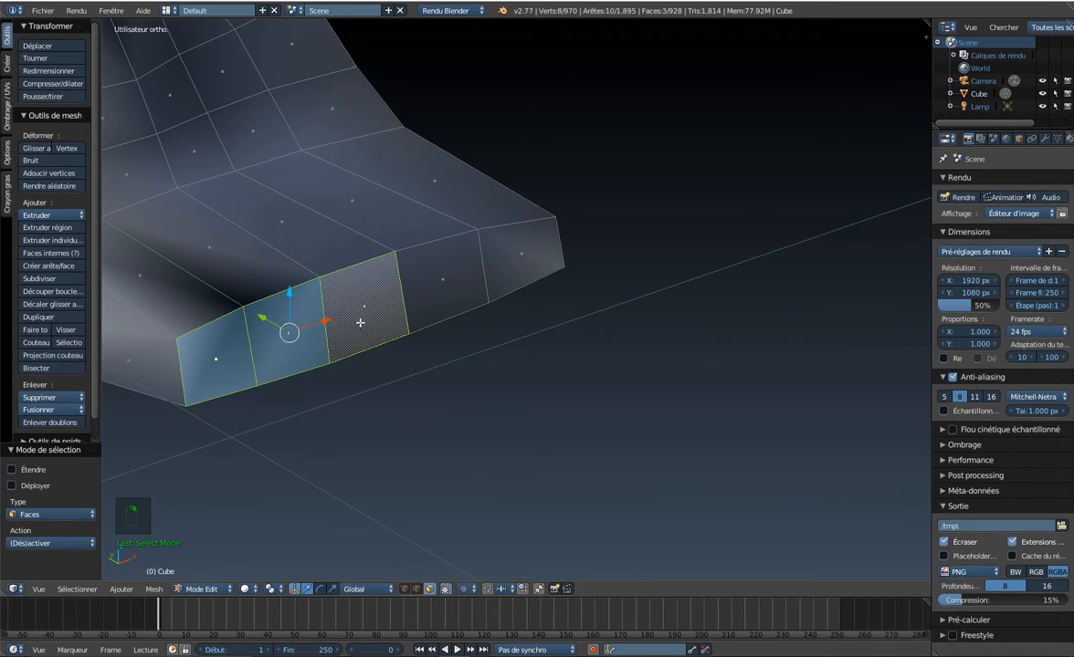
shift+right_click(442, 279)
shift+right_click(557, 257)
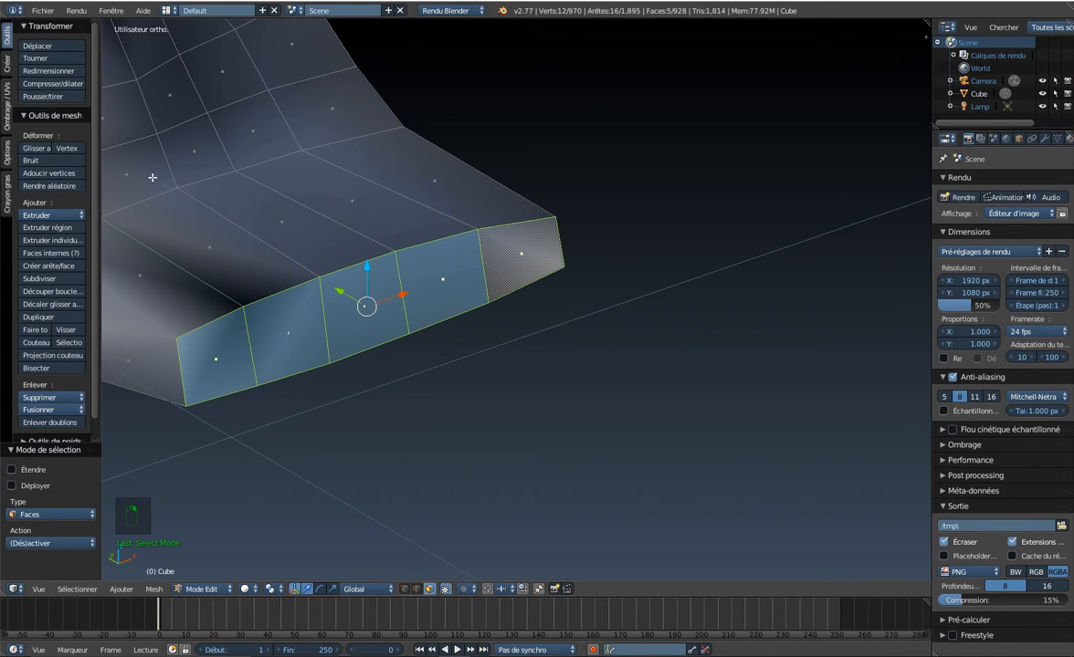
click(68, 243)
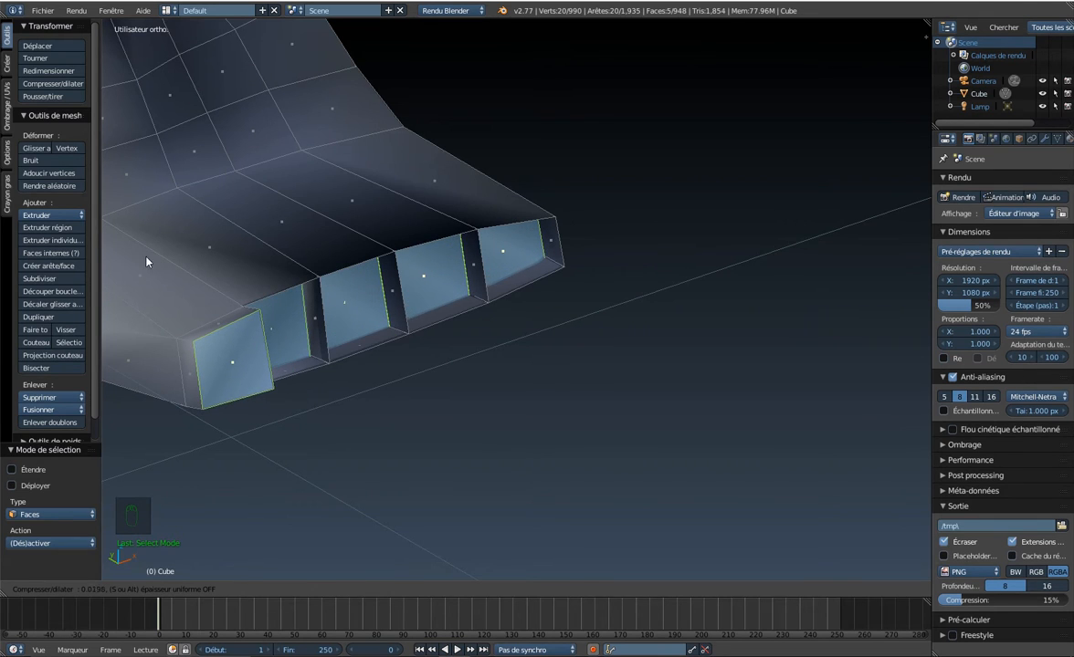
click(146, 259)
drag(323, 293, 443, 377)
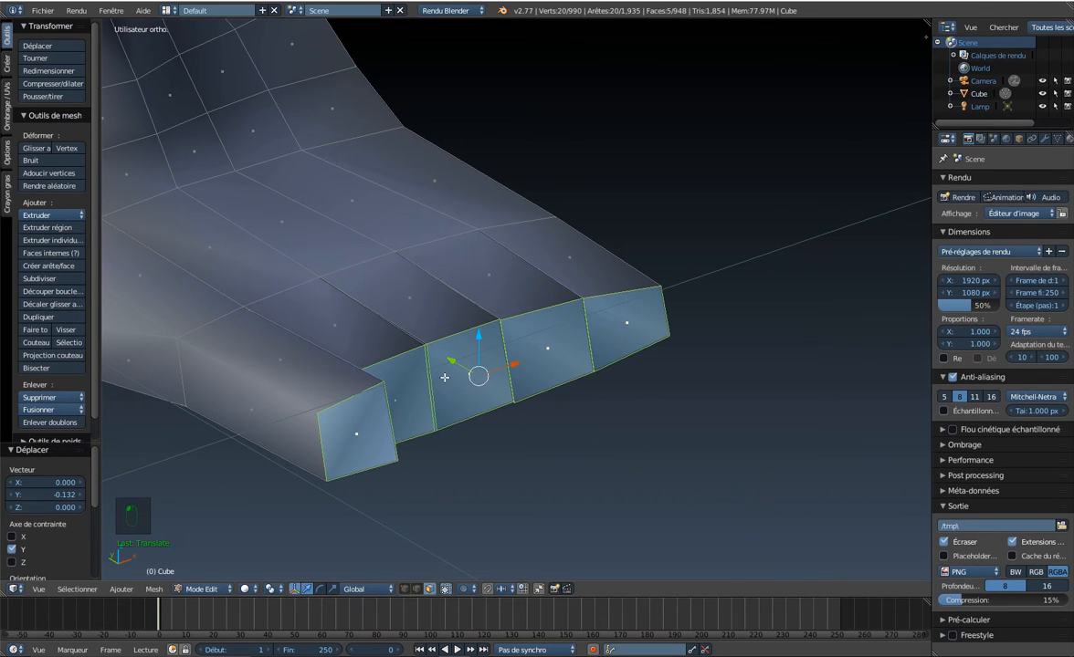
Scale the five toe end faces by 0.5 around their individual origins.
key(s)
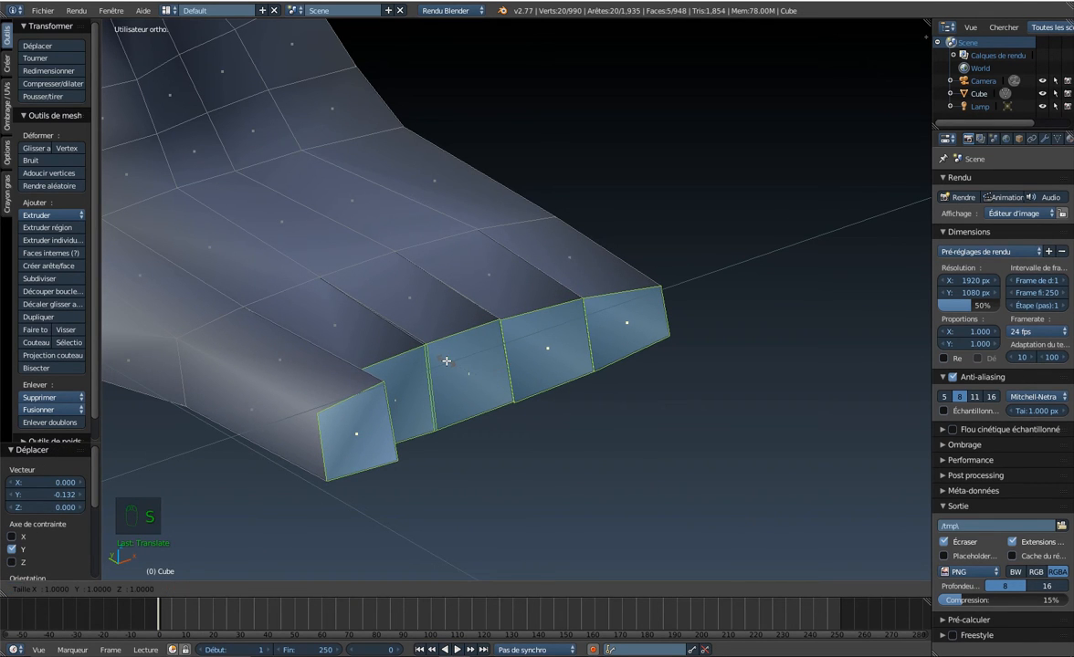
right_click(446, 360)
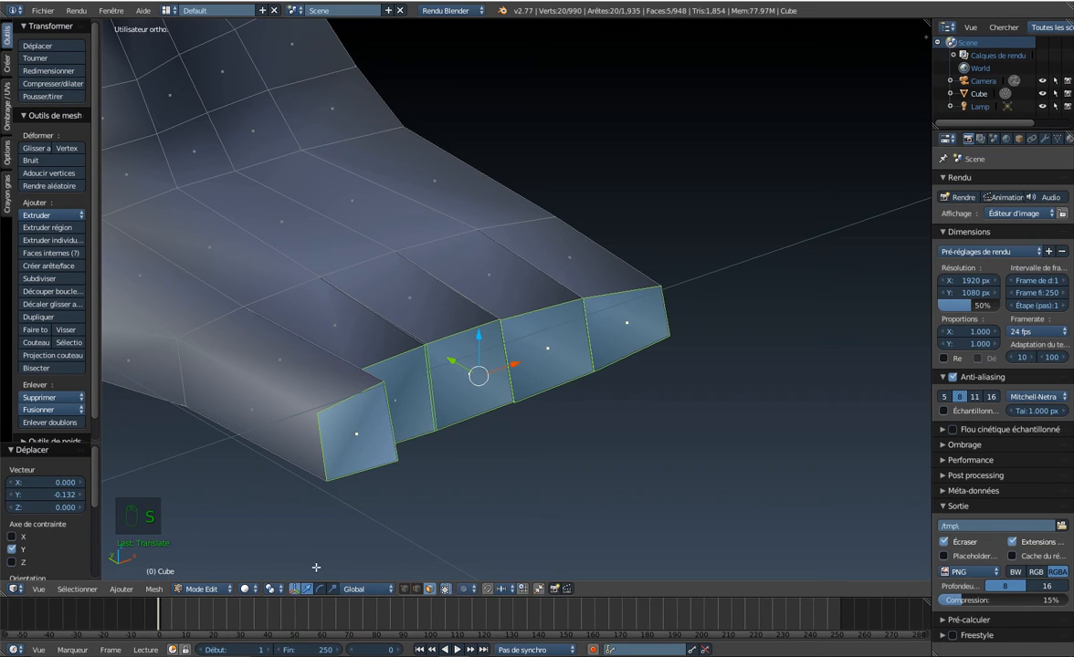
click(280, 592)
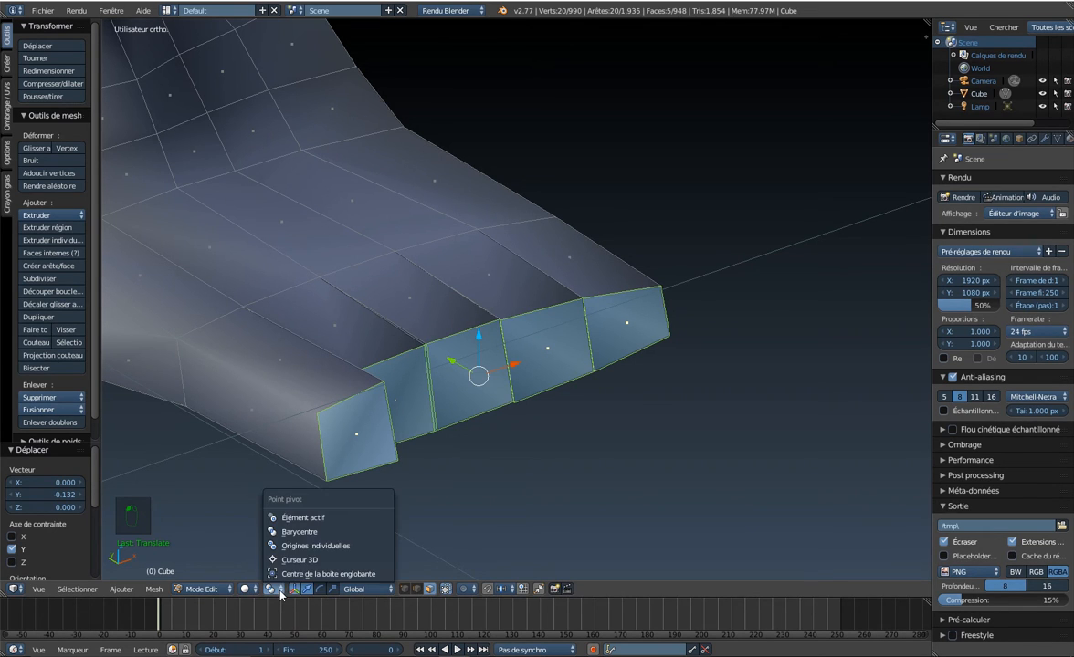
click(343, 546)
key(s)
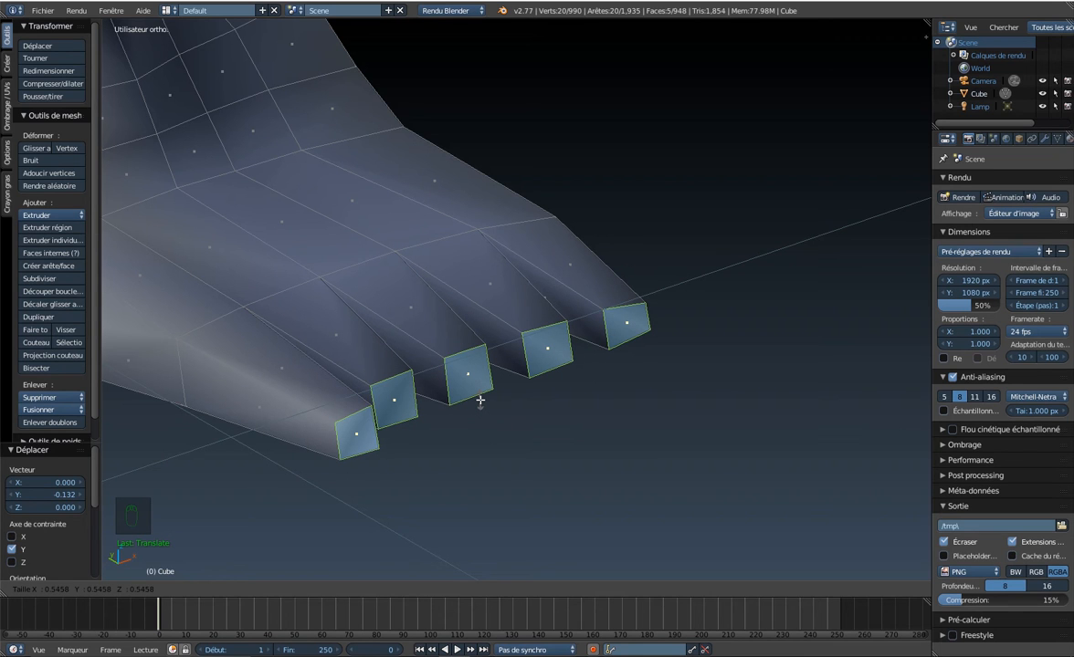
text(.5)
key(Return)
Shorten the outermost toe by moving its end face 0.036 along Y.
middle_drag(480, 400, 526, 412)
right_click(494, 453)
drag(465, 453, 406, 457)
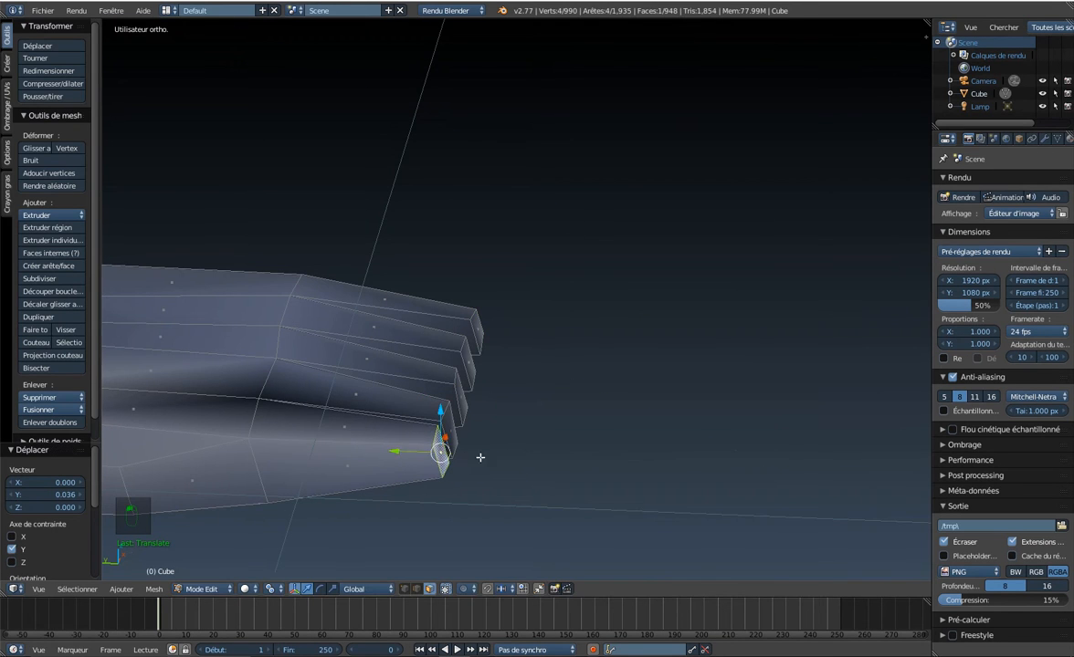
Add the other four toe end faces to the selection so all five toe tips are selected.
middle_drag(480, 457, 383, 386)
shift+right_click(406, 347)
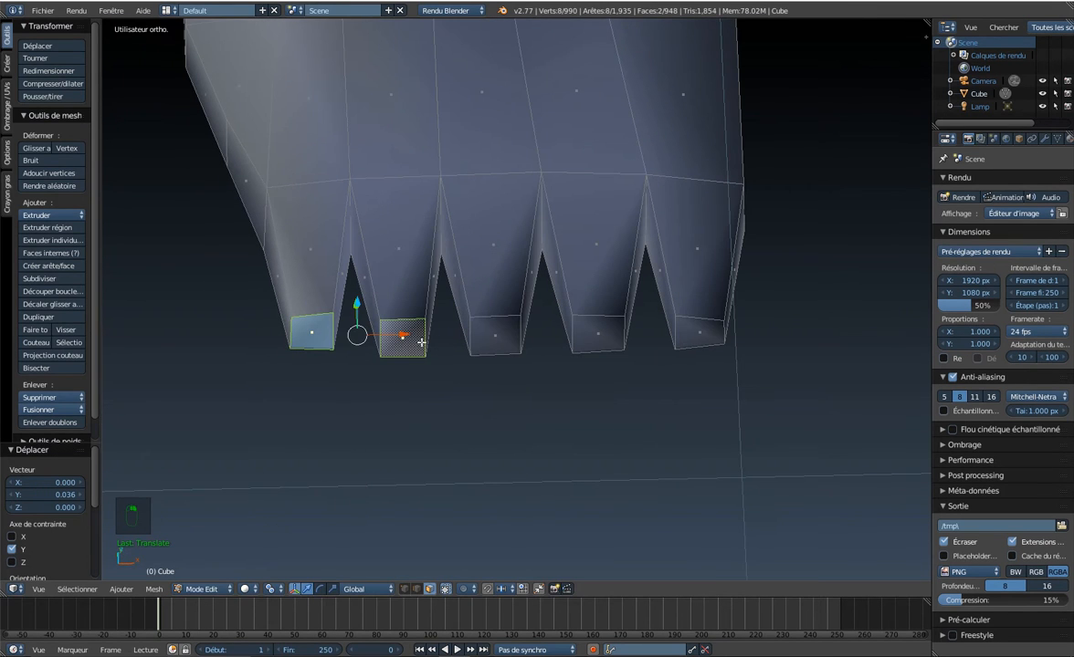
shift+right_click(497, 339)
shift+right_click(598, 335)
shift+right_click(696, 334)
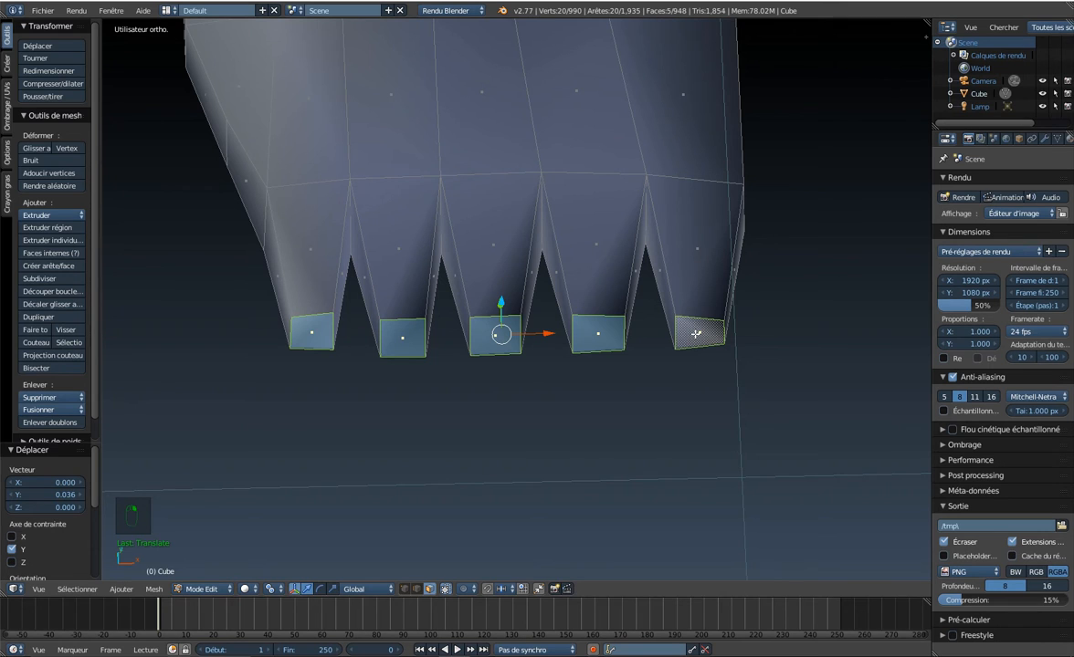
click(252, 595)
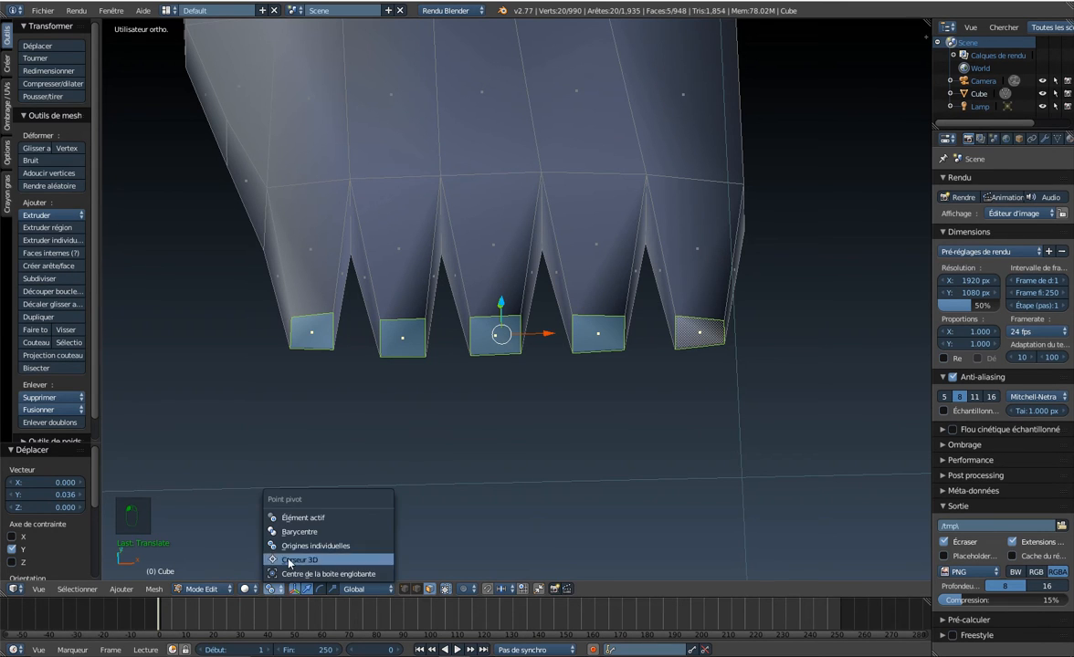
click(302, 492)
key(s)
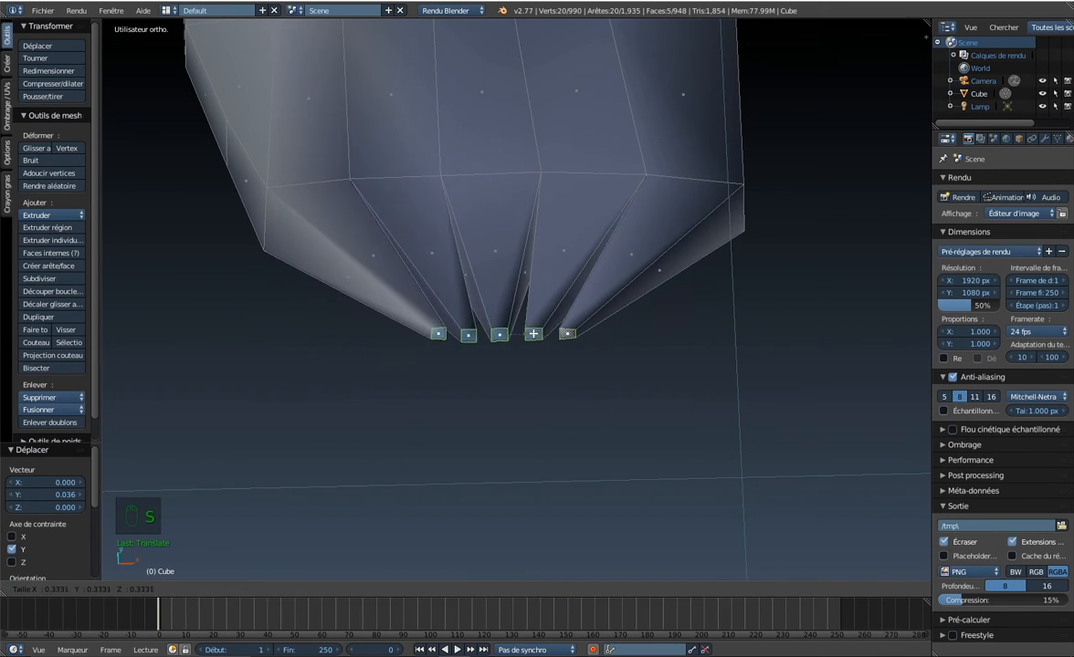
key(Escape)
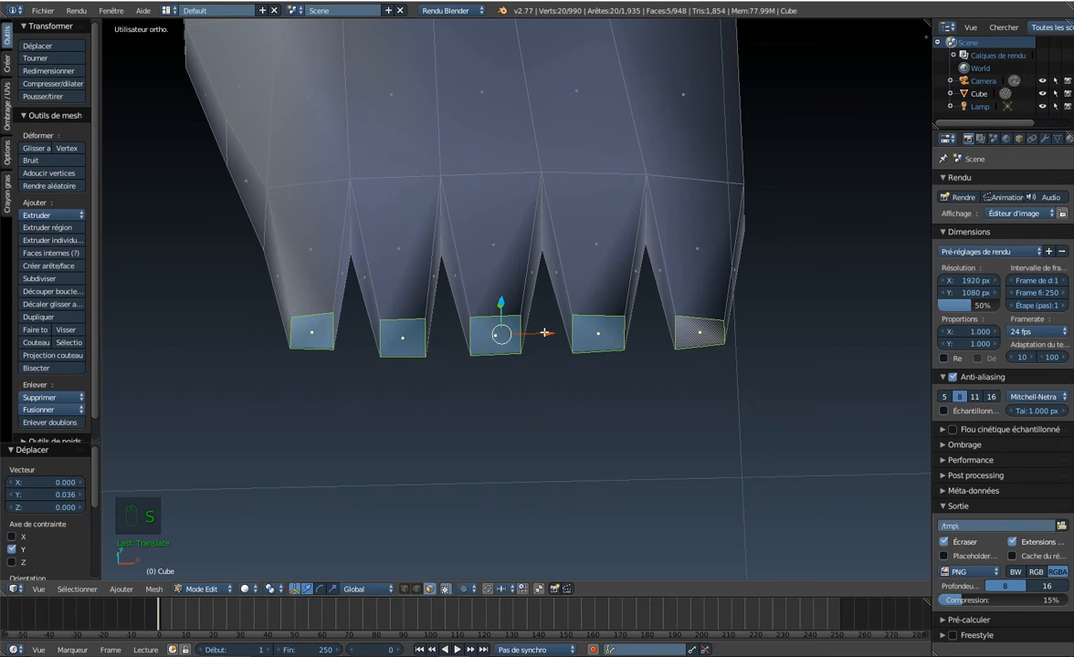
Raise the five selected toe end faces 0.033 along Z in the right side view.
mouse_move(527, 351)
middle_down()
mouse_move(652, 334)
mouse_move(639, 347)
middle_up()
click(244, 589)
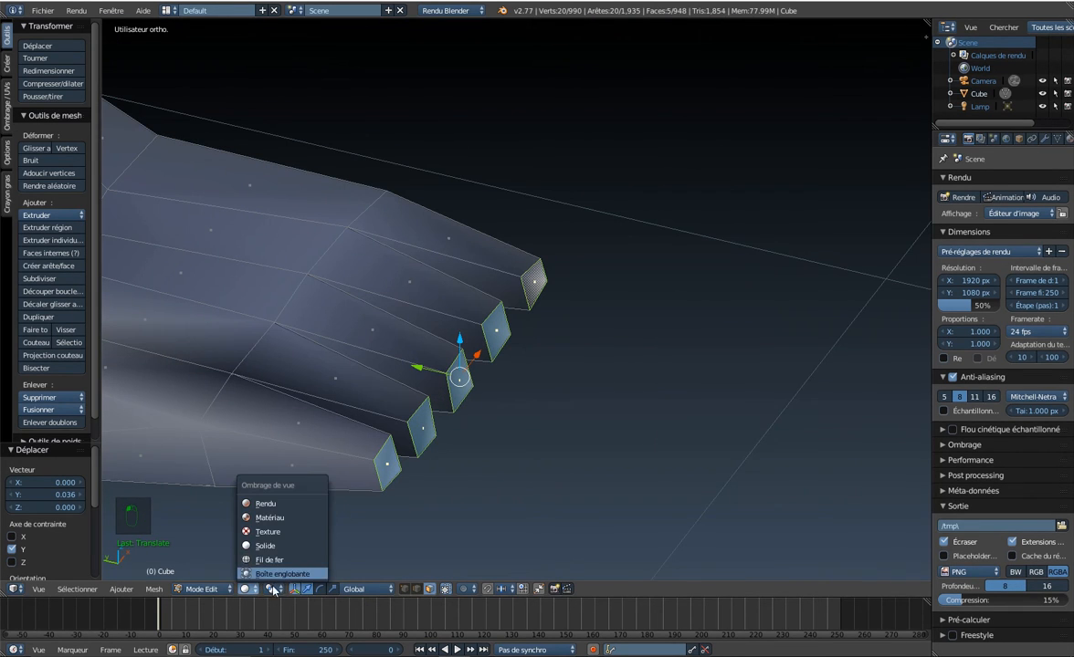
click(270, 589)
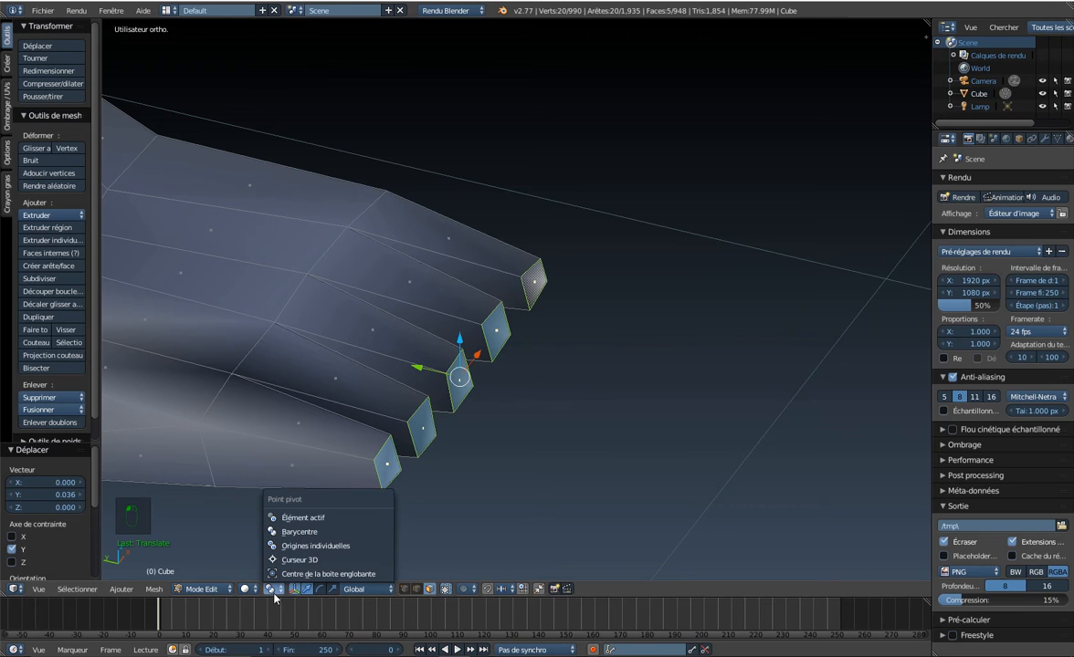
click(293, 518)
middle_drag(481, 383, 610, 322)
key(KP_3)
drag(569, 365, 580, 304)
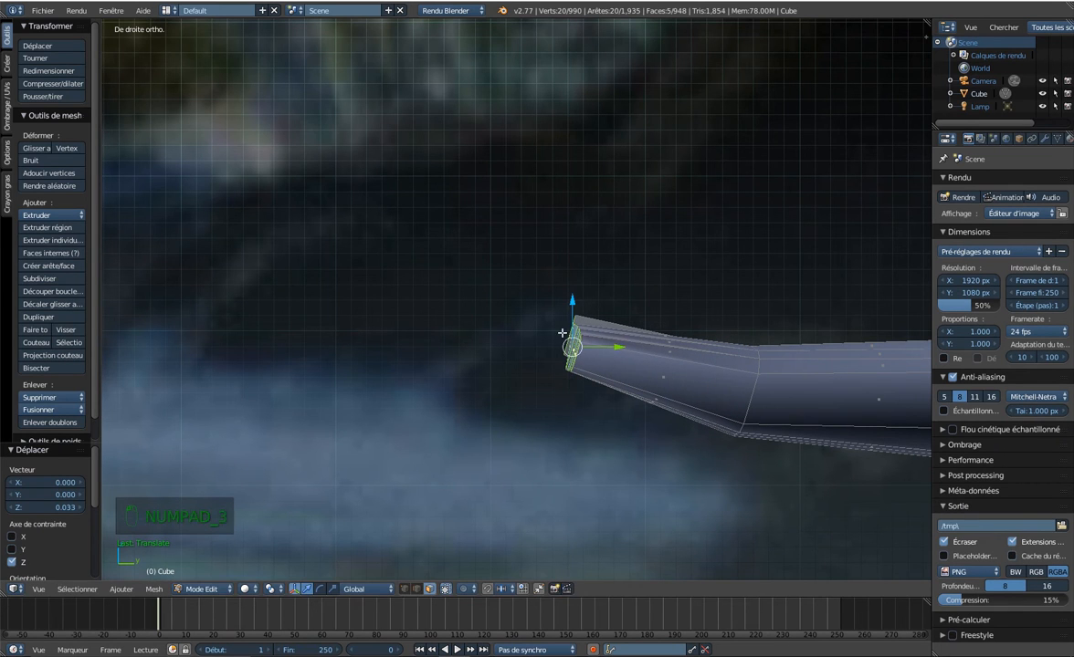
Move only the end face of the toe at the paw's negative X side 0.001 along Z.
middle_drag(562, 332, 567, 339)
right_click(475, 296)
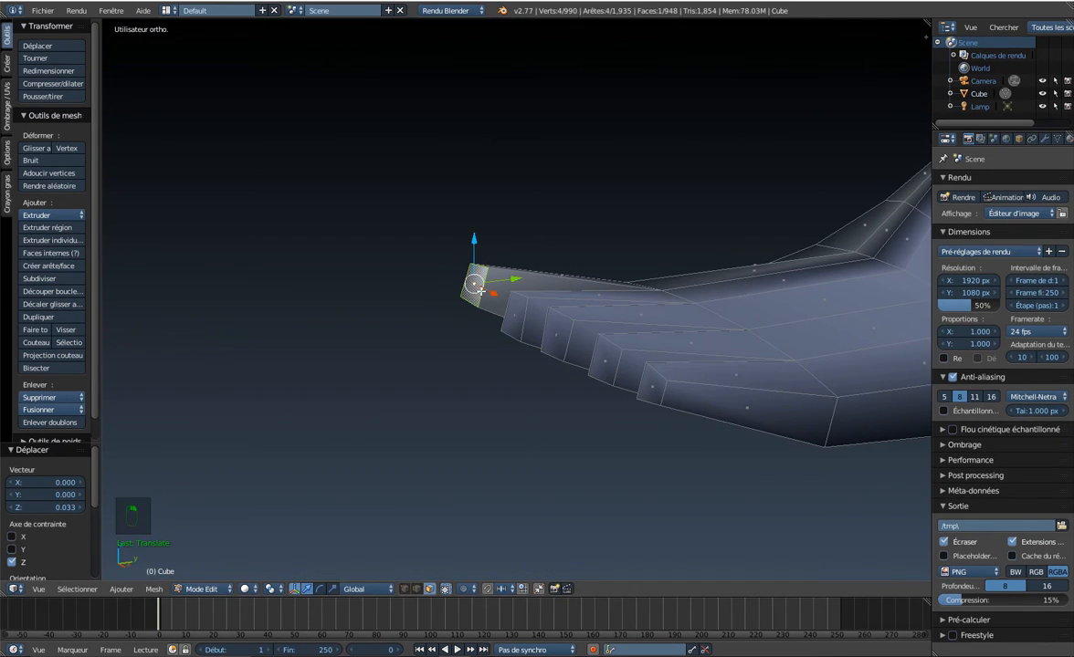
drag(476, 241, 521, 271)
Select all five toe end faces and extrude them together by -0.067 along their normal to start the claws.
right_click(515, 314)
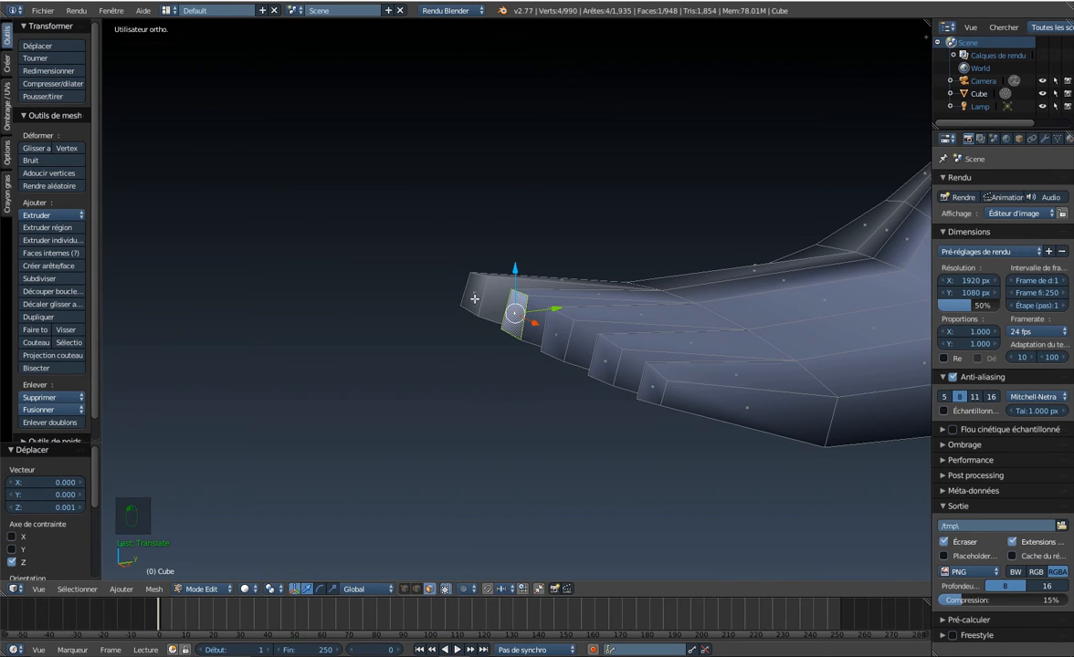
shift+right_click(533, 320)
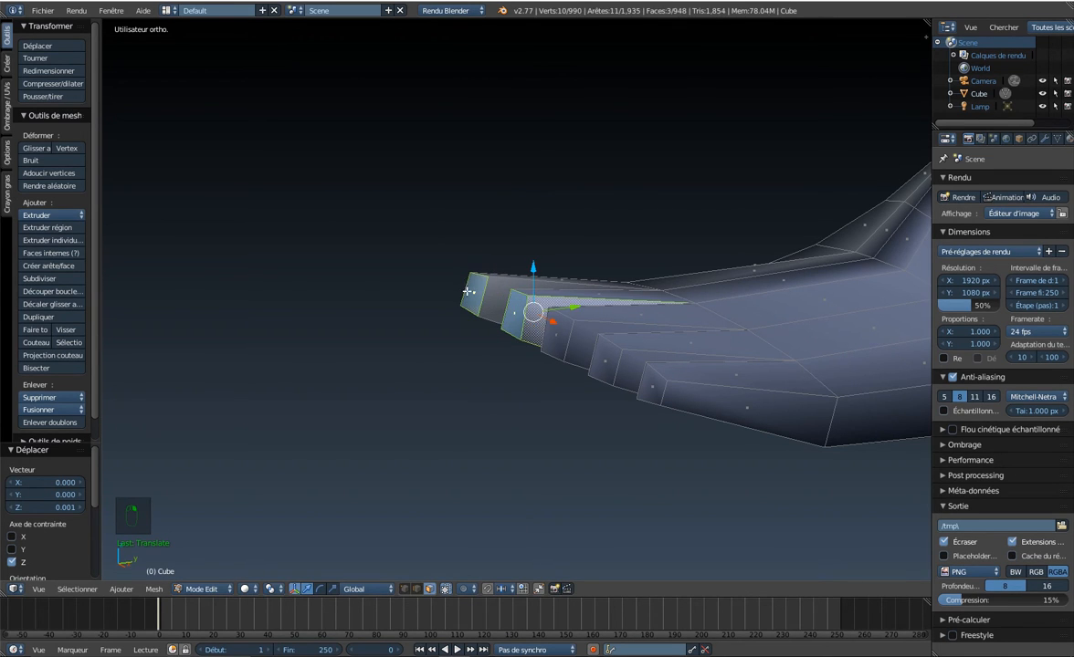
right_click(467, 291)
shift+right_click(517, 311)
shift+right_click(552, 330)
shift+right_click(617, 368)
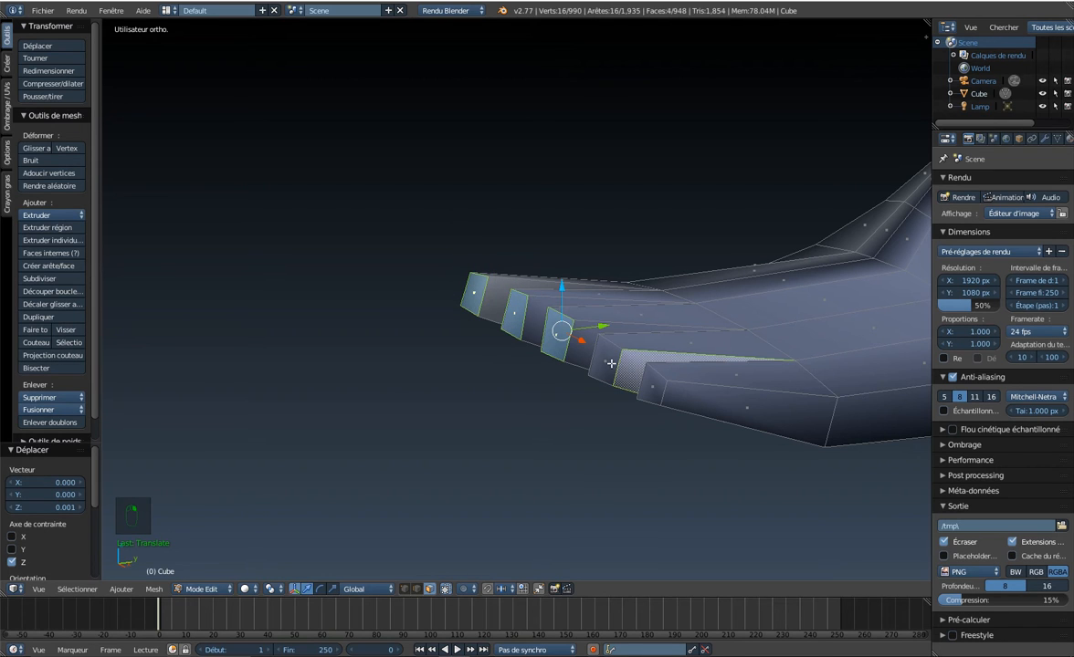
right_click(605, 363)
shift+right_click(514, 313)
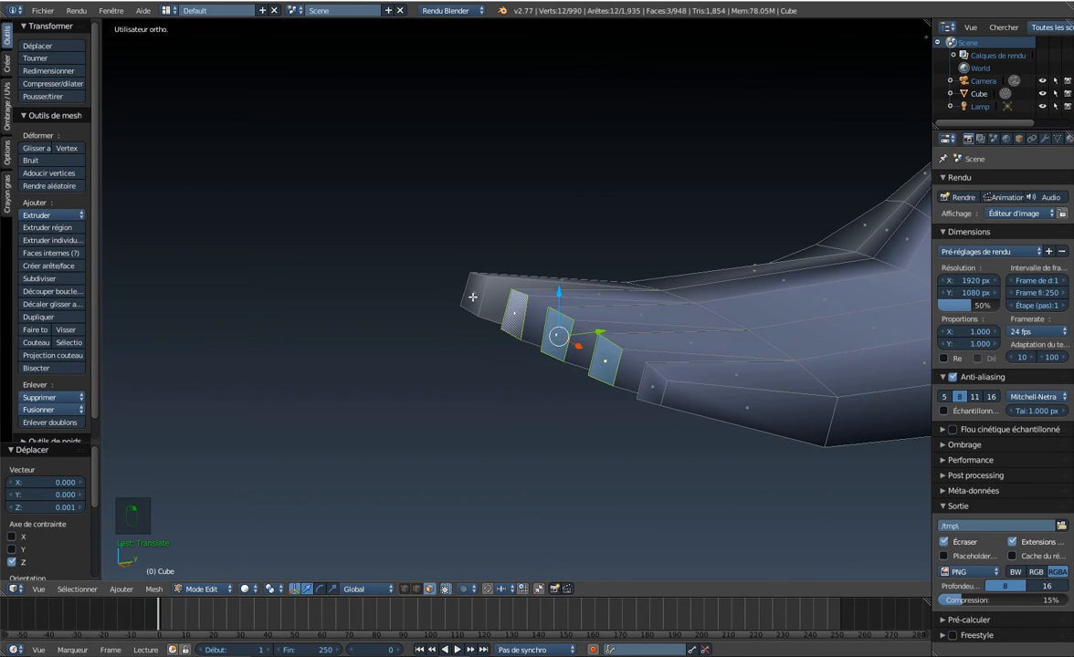
key(KP_3)
key(e)
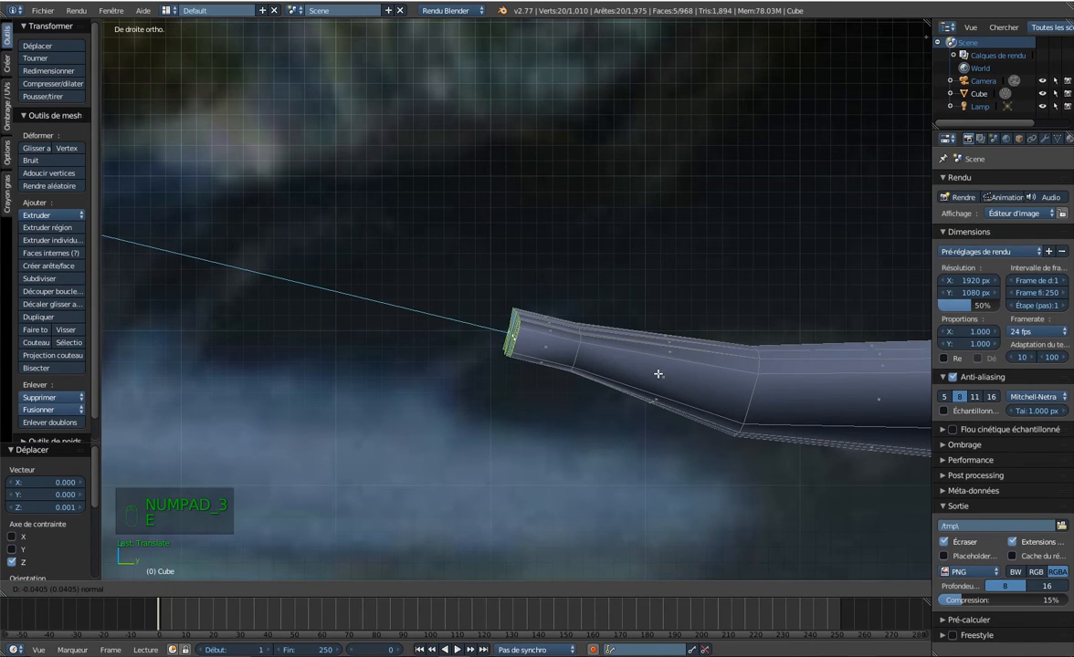
click(597, 370)
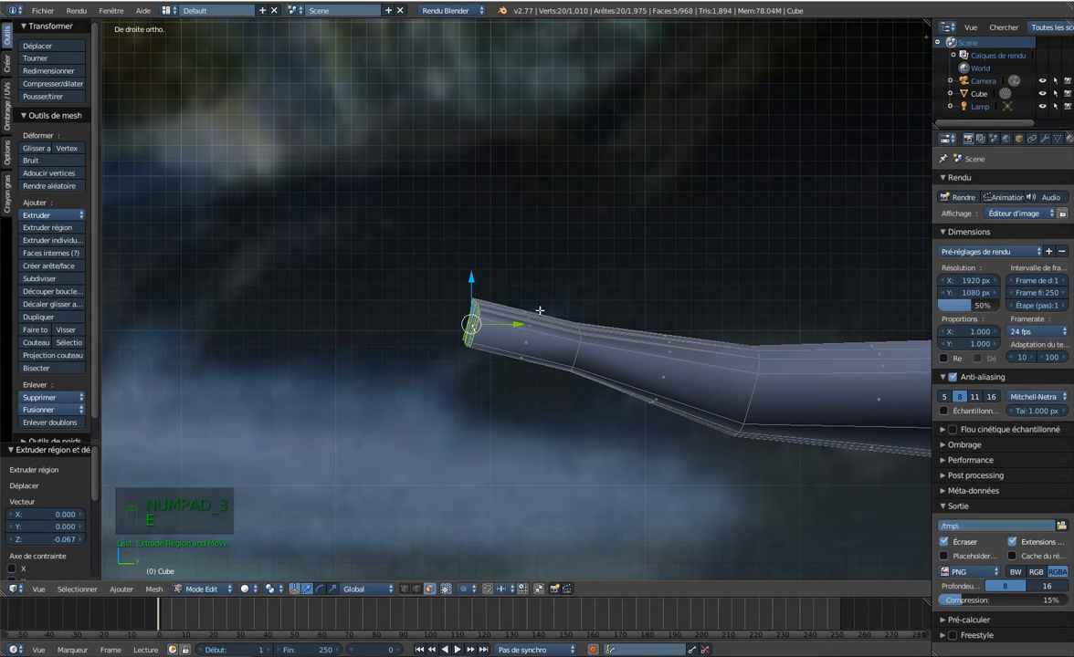
Taper the claws by scaling their five end faces by 0.2 around their individual origins.
middle_drag(471, 281, 548, 315)
click(274, 589)
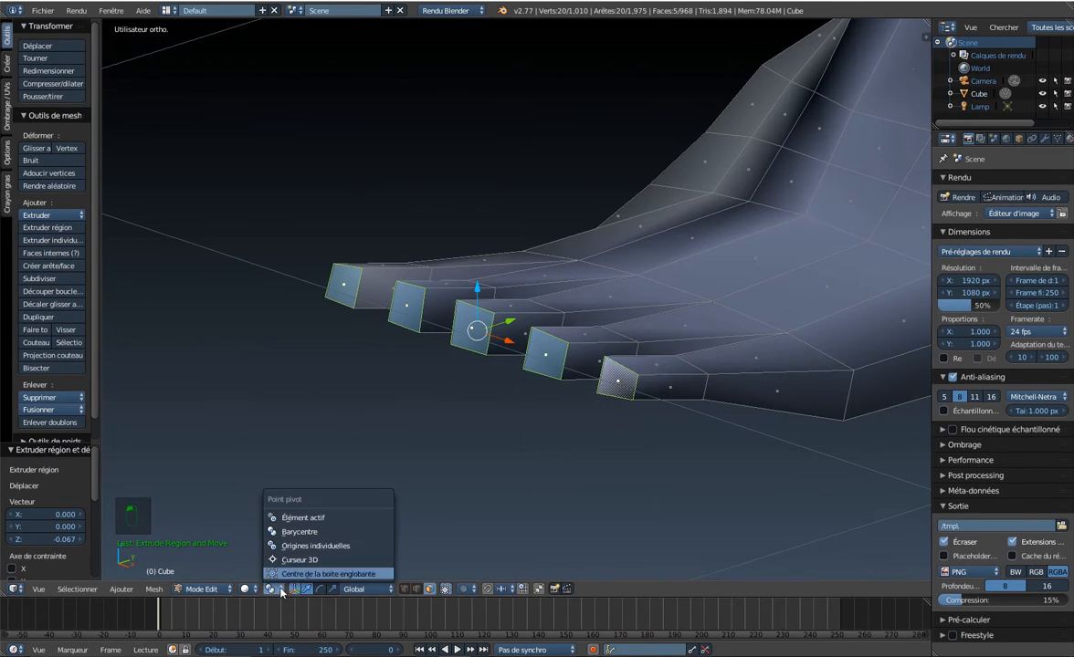
click(299, 546)
text(s)
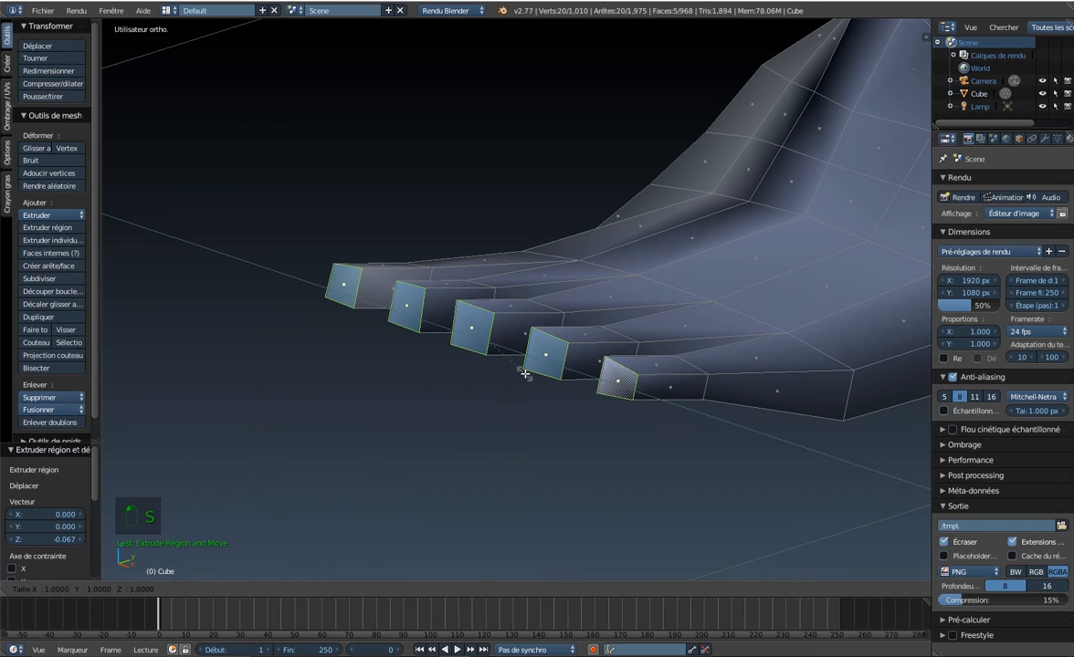
text(0.5)
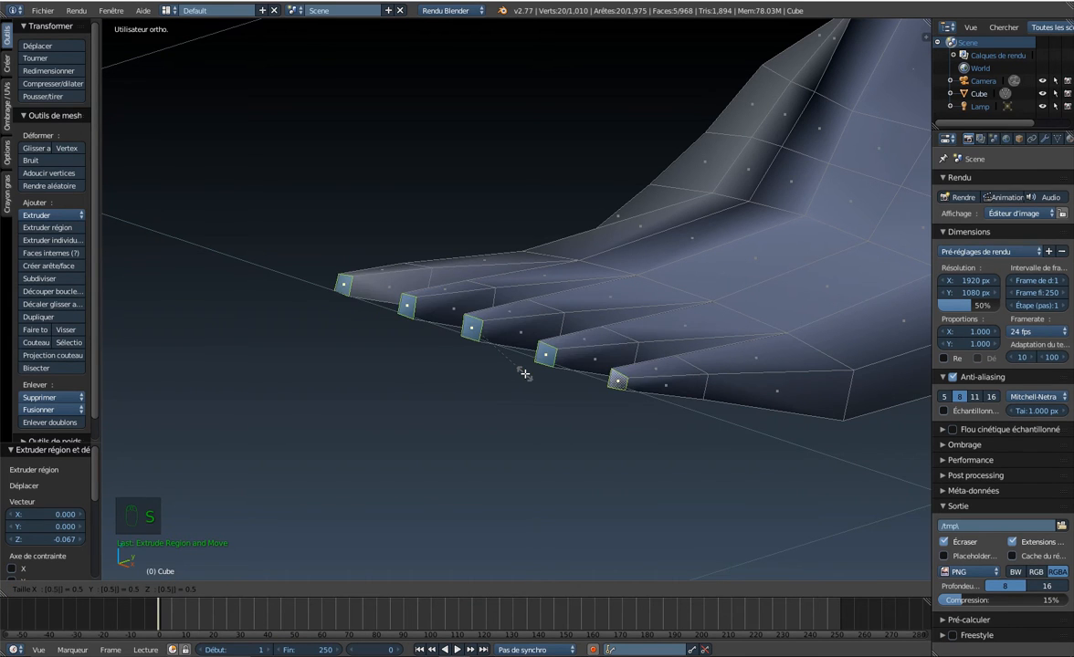
key(BackSpace)
text(2)
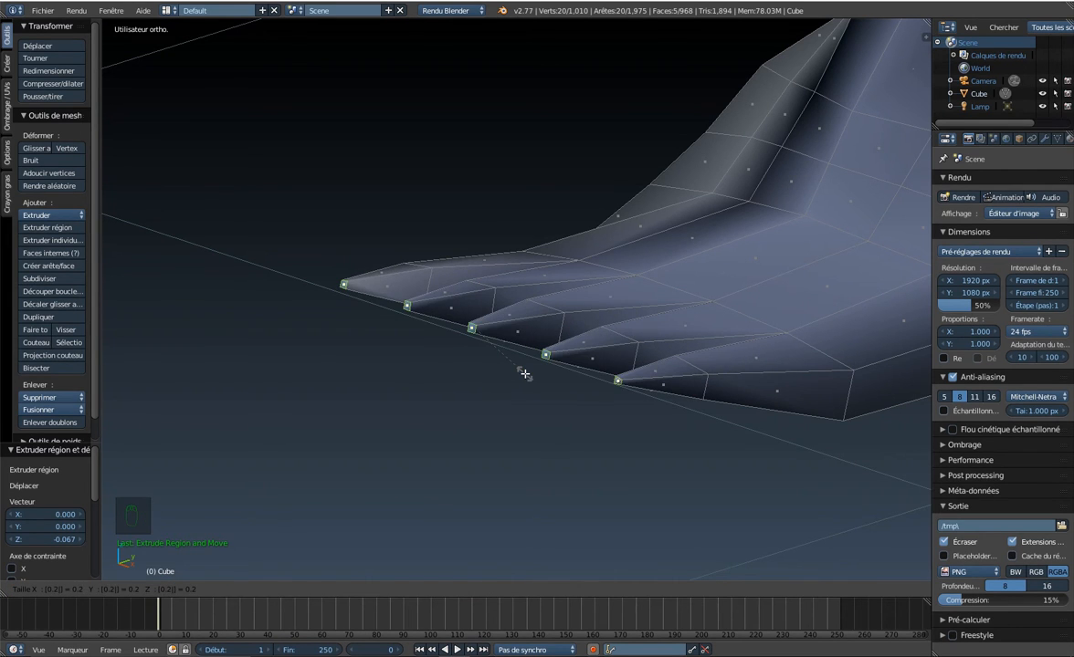
key(Return)
Lower the five claw tips along Z and move them -0.025 along Y.
middle_drag(621, 284, 559, 294)
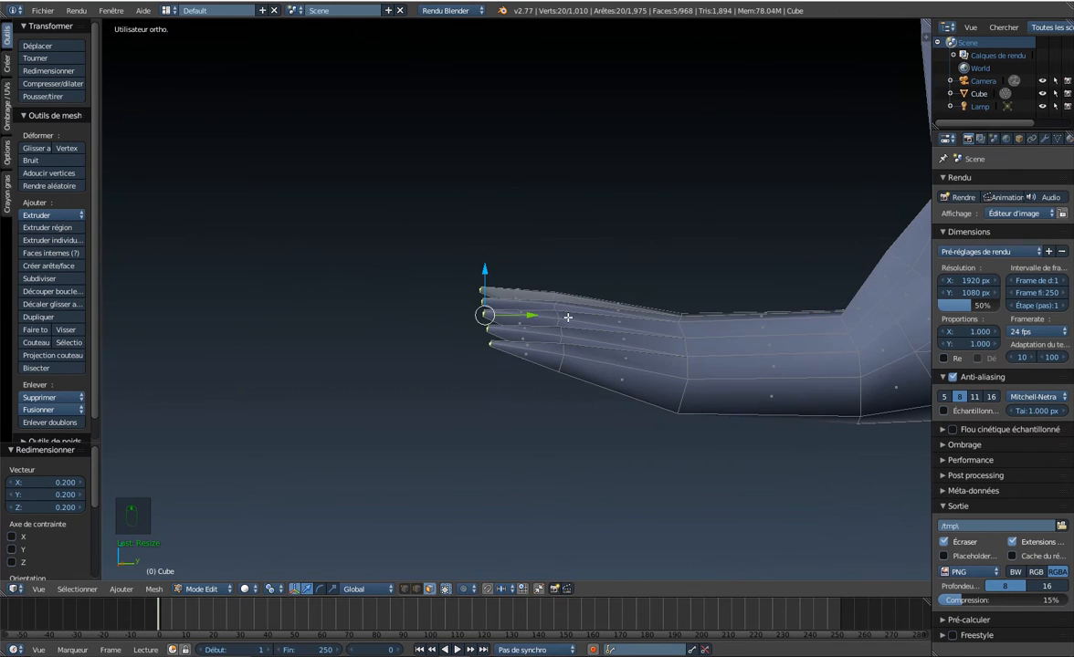
key(KP_3)
drag(485, 272, 483, 319)
drag(538, 363, 511, 366)
Shift the tip of the claw at the paw's positive X side -0.009 along X.
middle_drag(593, 380, 657, 397)
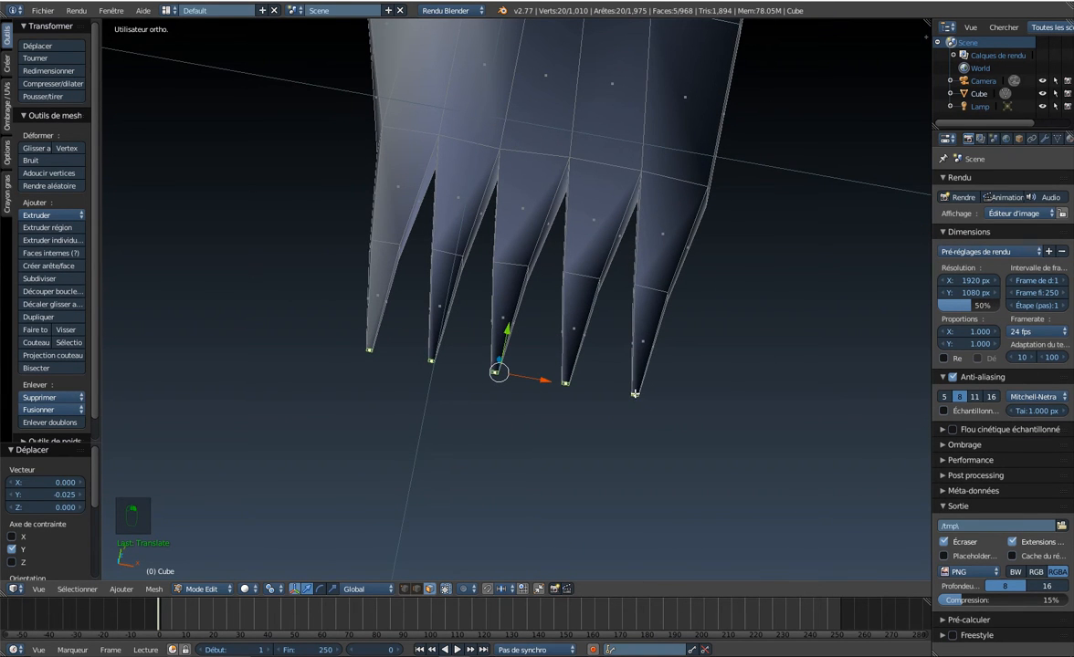
right_click(634, 394)
key(g)
key(x)
click(651, 393)
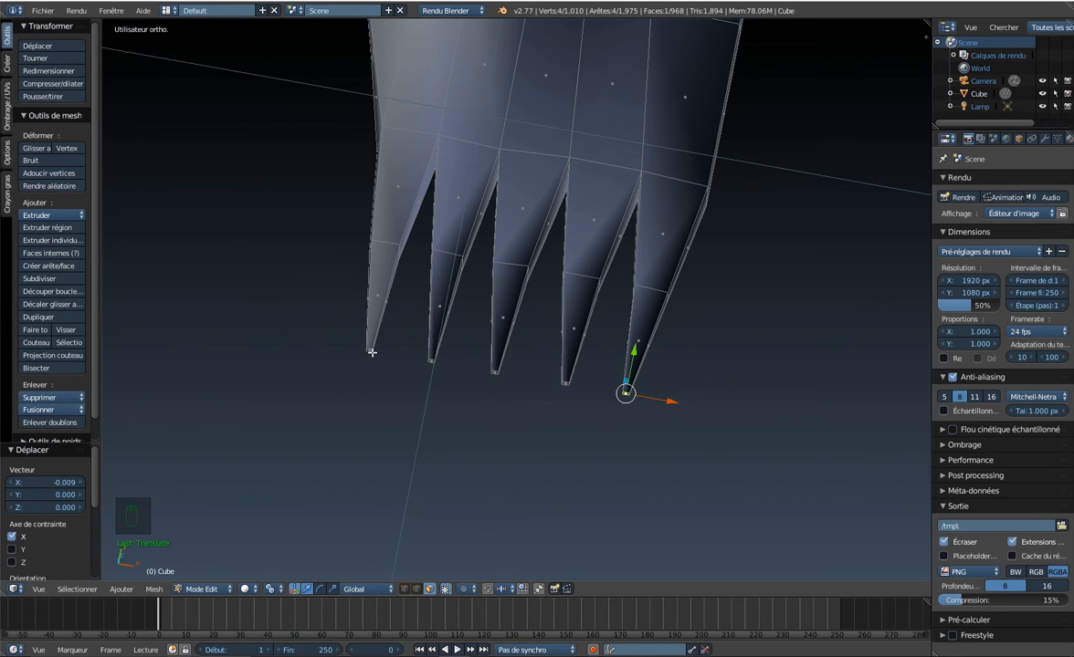
Box-select the whole claw at the paw's positive X side in wireframe vertex mode and shift it slightly along X.
middle_drag(370, 350, 467, 362)
key(KP_5)
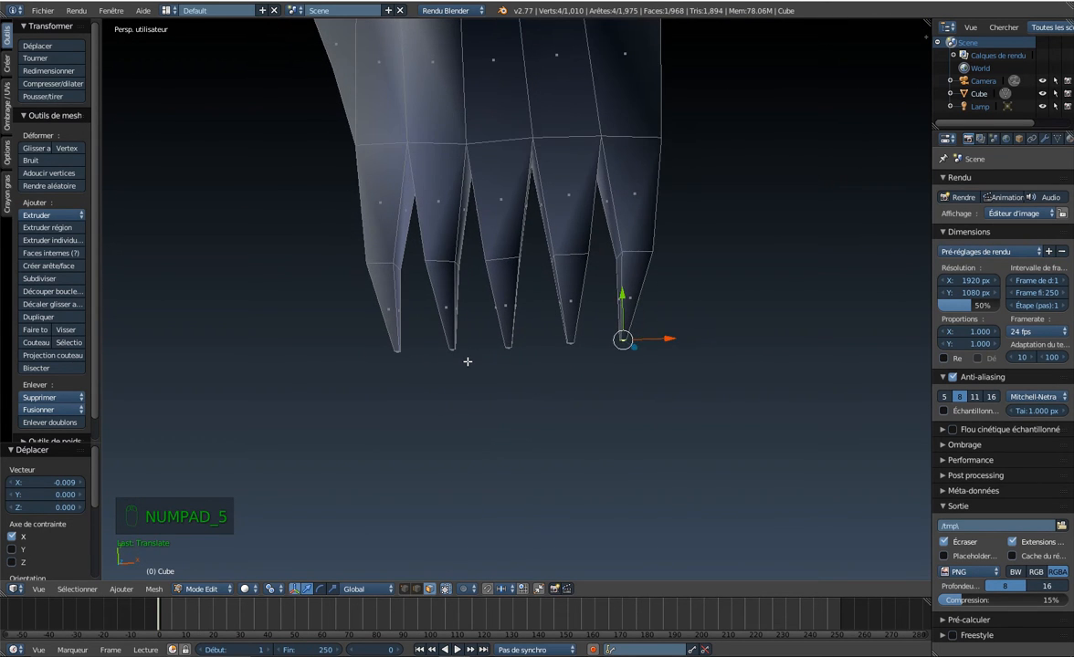
key(a)
key(z)
key(ctrl+Tab)
key(b)
drag(668, 249, 255, 392)
scroll(575, 311, up, 2)
key(g)
key(x)
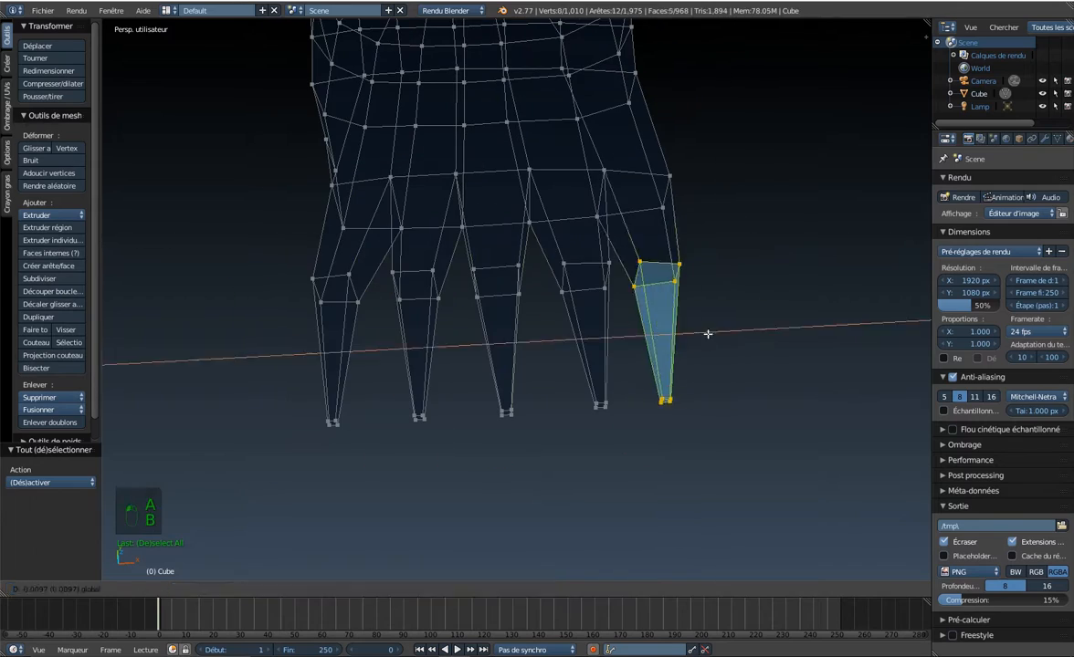
click(694, 331)
Box-select the claw tips one after another in wireframe display, clearing the selection between picks.
key(a)
key(Tab)
key(z)
key(Tab)
middle_drag(436, 375, 610, 434)
key(z)
key(b)
mouse_move(648, 348)
mouse_down()
mouse_move(598, 422)
mouse_move(522, 488)
mouse_up()
key(a)
key(b)
drag(567, 438, 592, 413)
key(a)
key(b)
drag(393, 297, 355, 338)
key(a)
key(b)
drag(498, 238, 447, 292)
key(a)
key(b)
drag(522, 415, 489, 451)
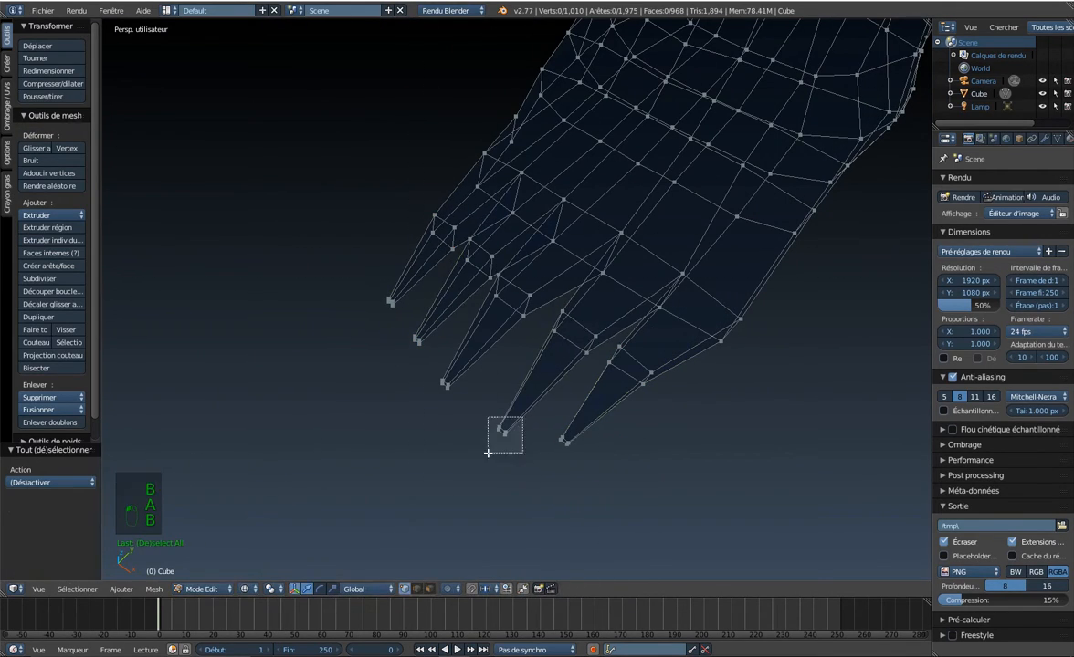
Select all visible vertices of the mesh in solid display and smooth the vertex shading.
mouse_move(490, 451)
middle_down()
mouse_move(728, 330)
mouse_move(544, 359)
mouse_move(626, 296)
mouse_move(601, 263)
mouse_move(531, 221)
middle_up()
scroll(543, 358, down, 5)
key(Tab)
key(z)
scroll(548, 362, down, 3)
key(Tab)
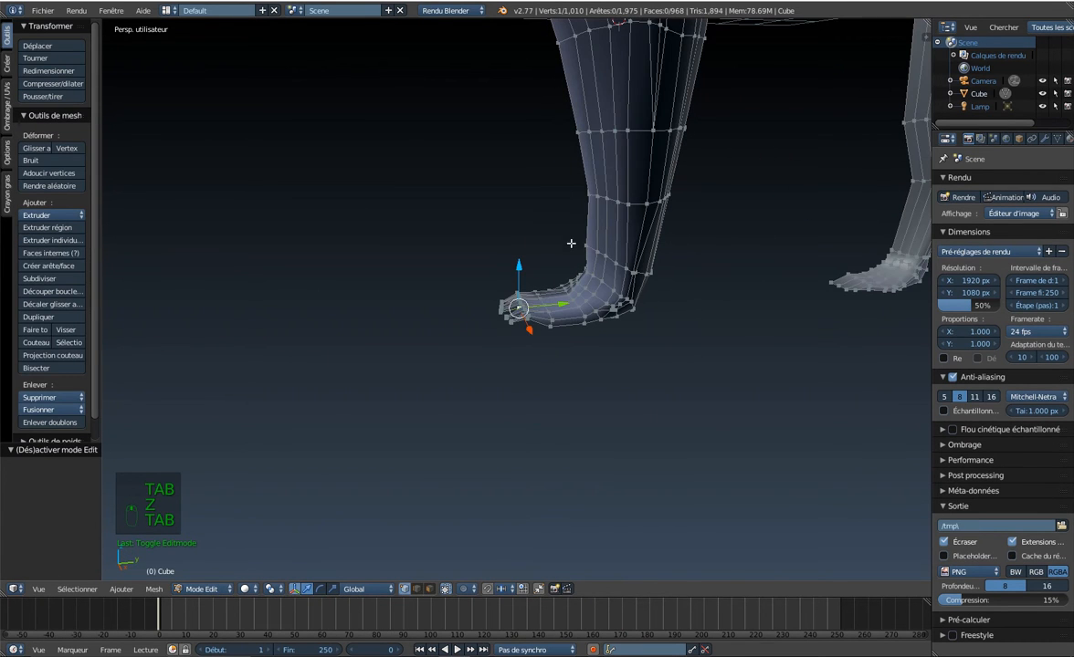
key(a)
key(a)
key(a)
key(a)
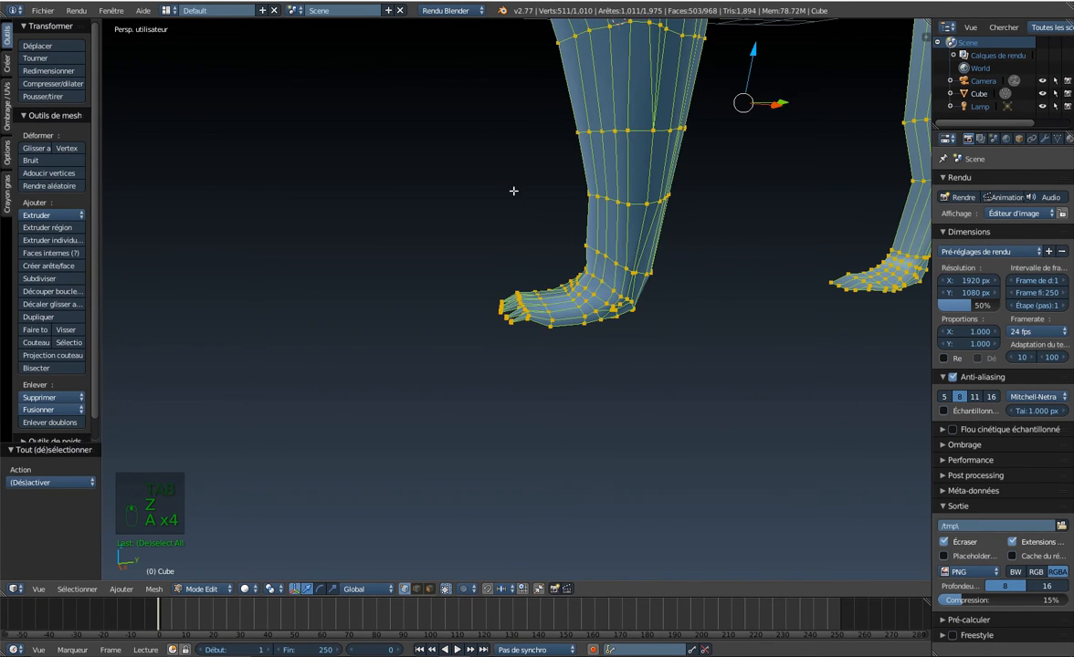
click(7, 108)
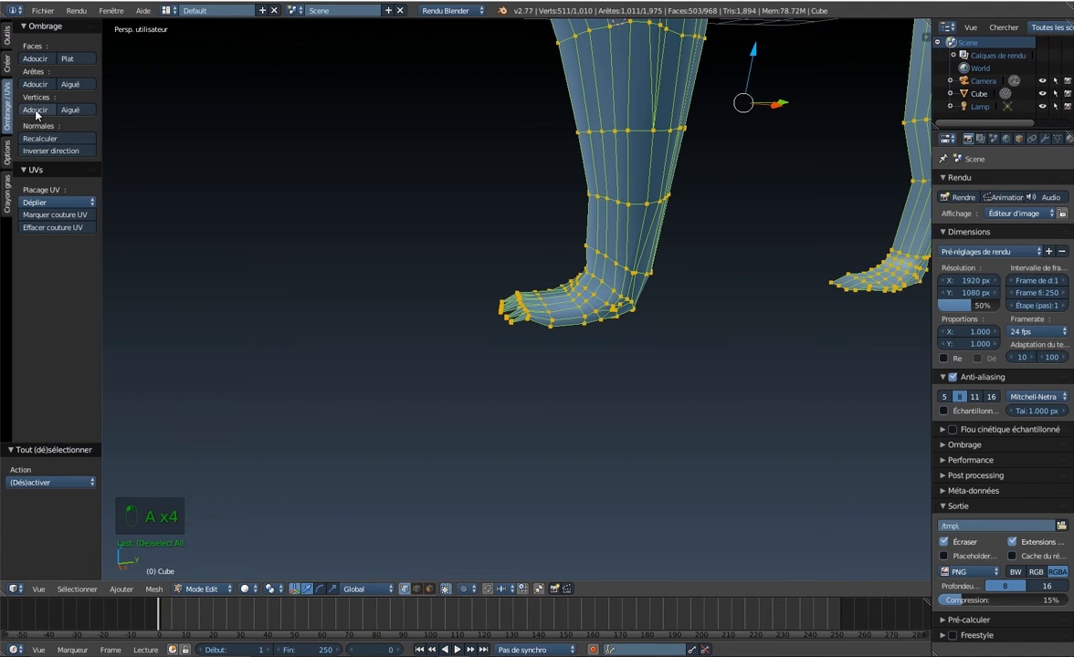
click(46, 140)
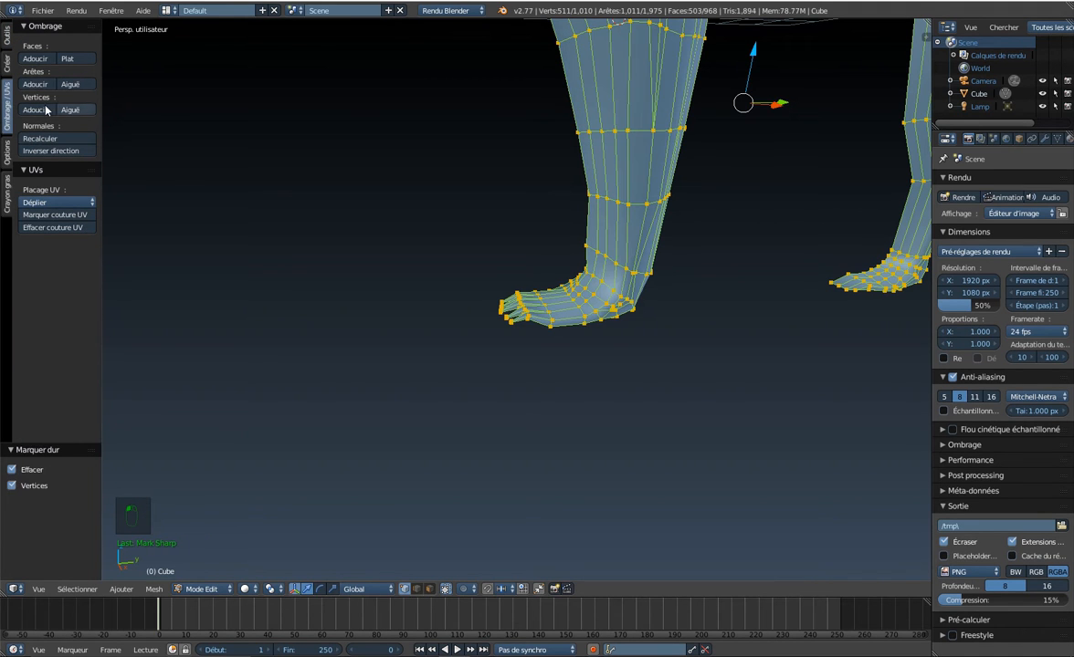
key(Tab)
middle_drag(664, 173, 466, 249)
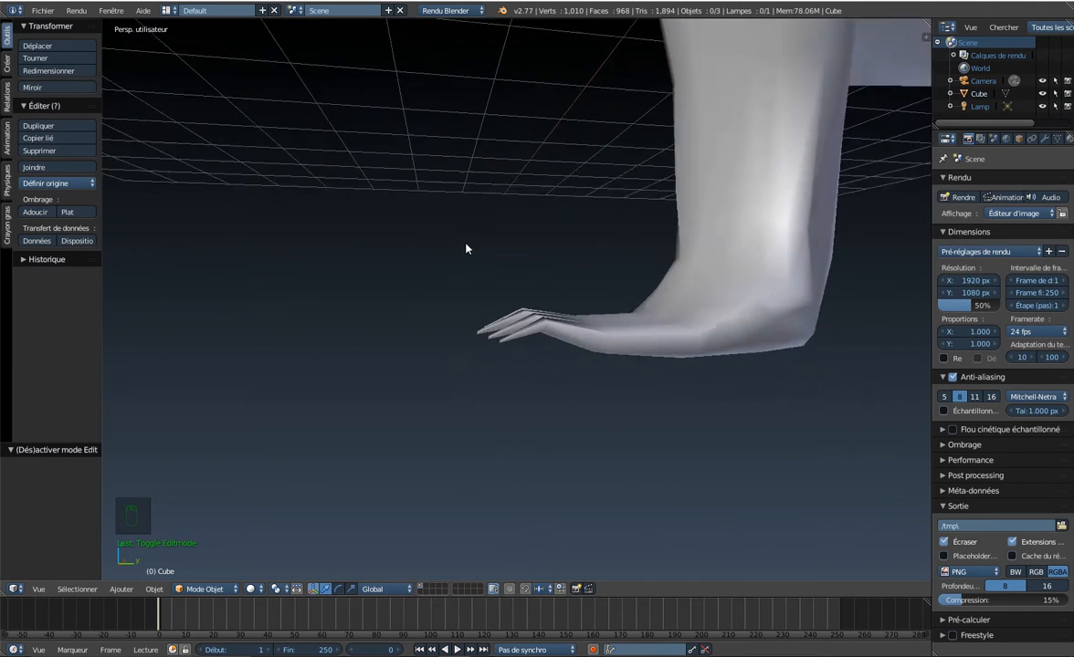
Box-select the toe ends and claws in the orthographic right side wireframe view and lower them slightly along Z.
key(Tab)
middle_drag(552, 342, 554, 350)
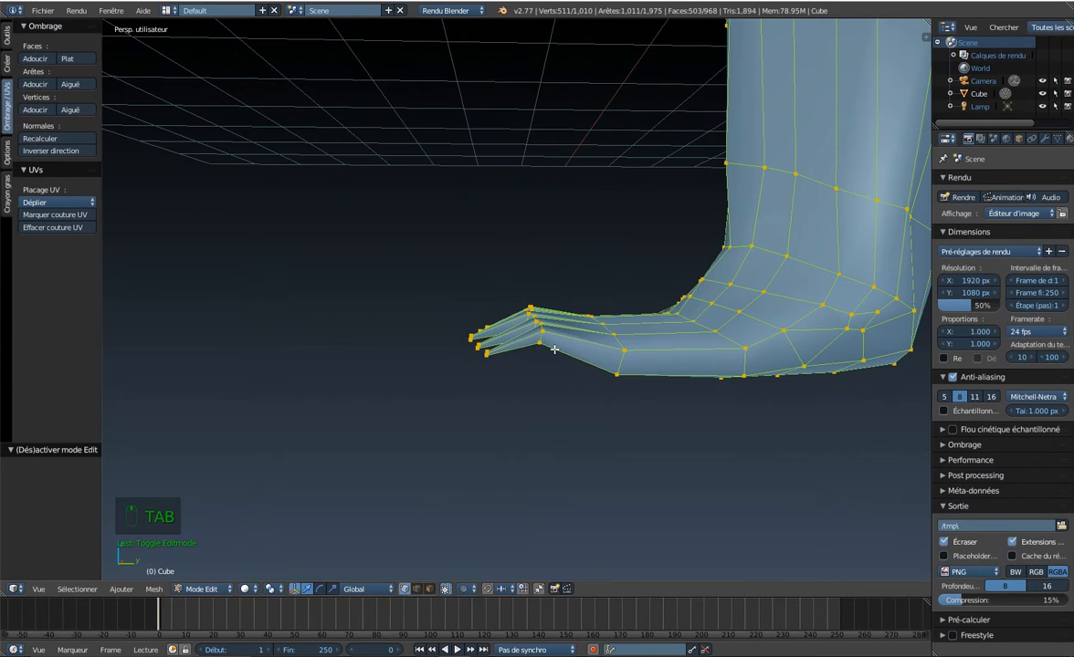
key(KP_3)
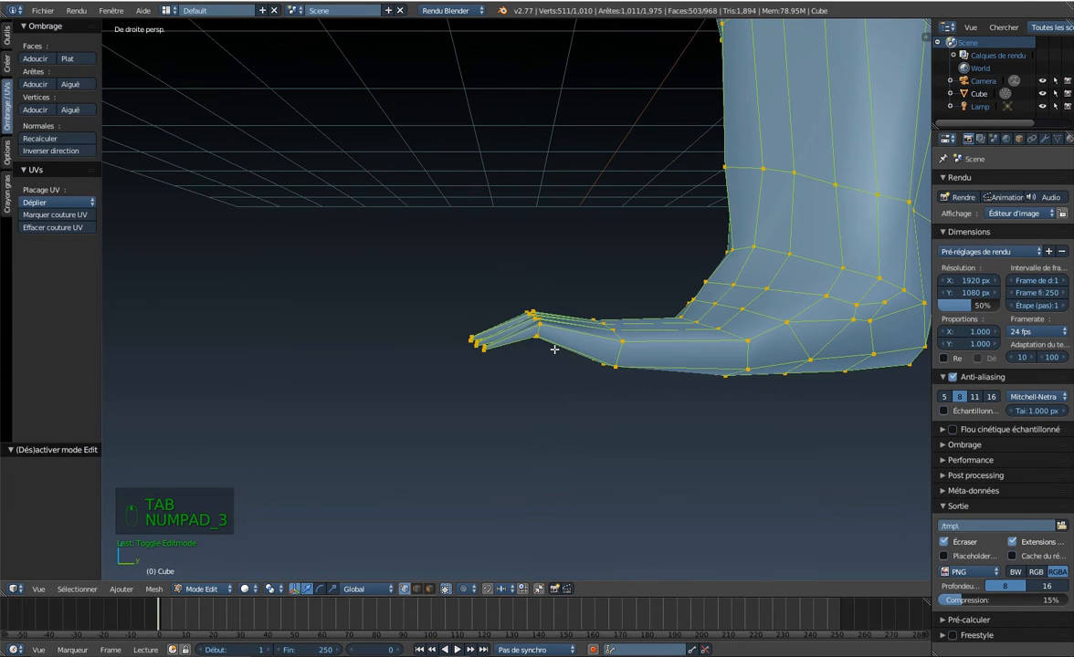
key(z)
key(b)
key(a)
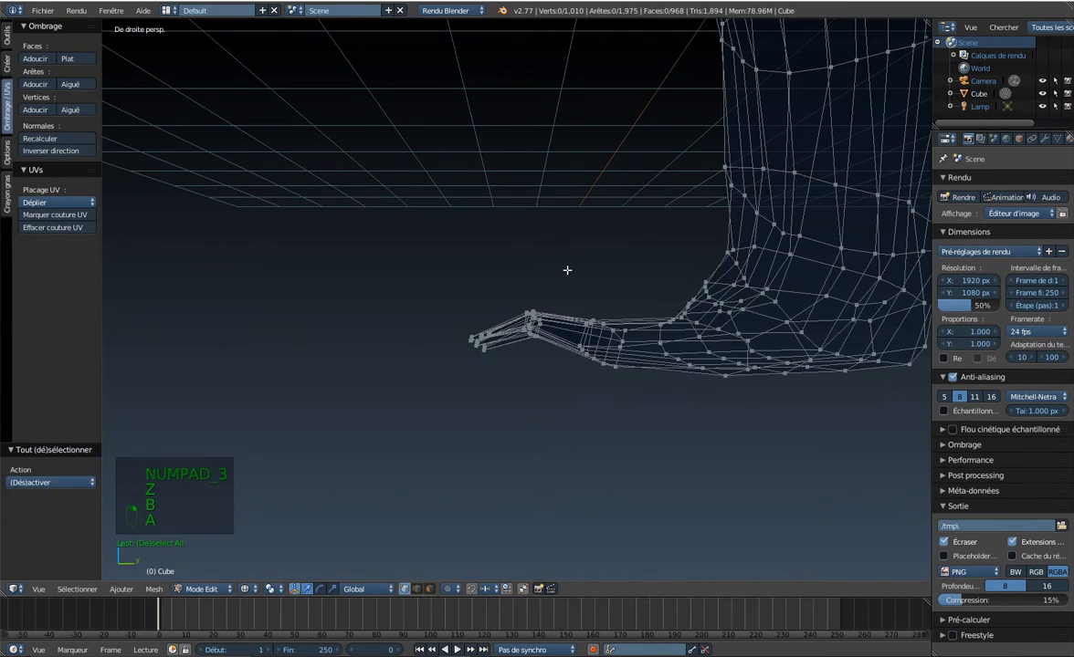
key(KP_5)
key(b)
drag(567, 270, 464, 353)
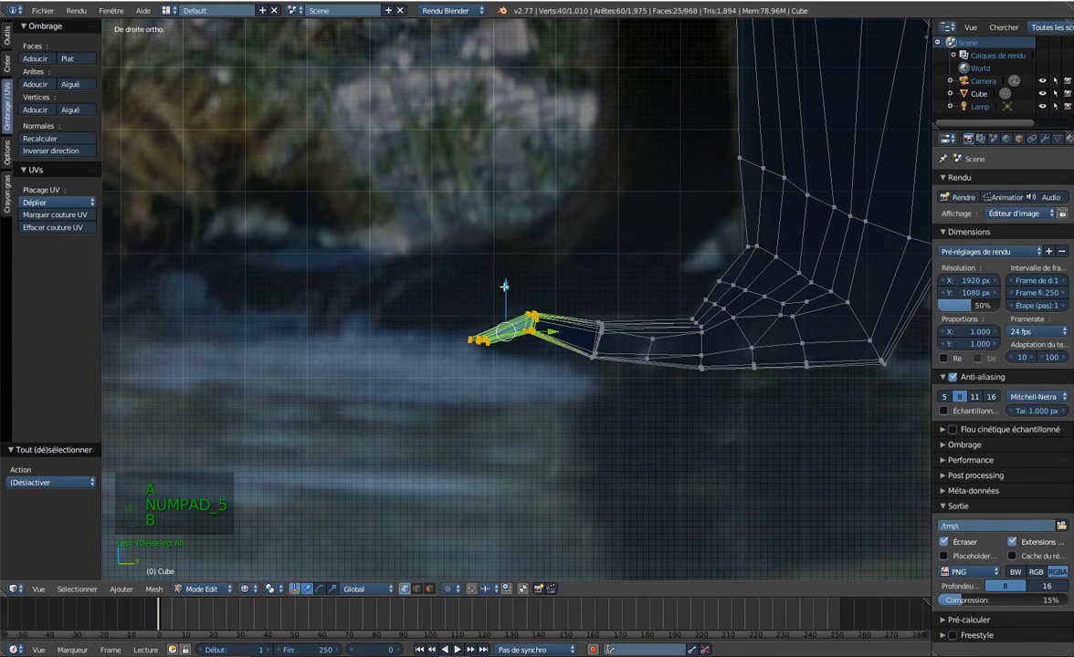
drag(504, 288, 511, 298)
Examine the clawed paw and the legs in solid object mode.
middle_drag(527, 342, 623, 403)
key(z)
key(Tab)
scroll(624, 404, down, 7)
scroll(608, 223, down, 5)
middle_drag(608, 223, 655, 150)
scroll(457, 187, up, 6)
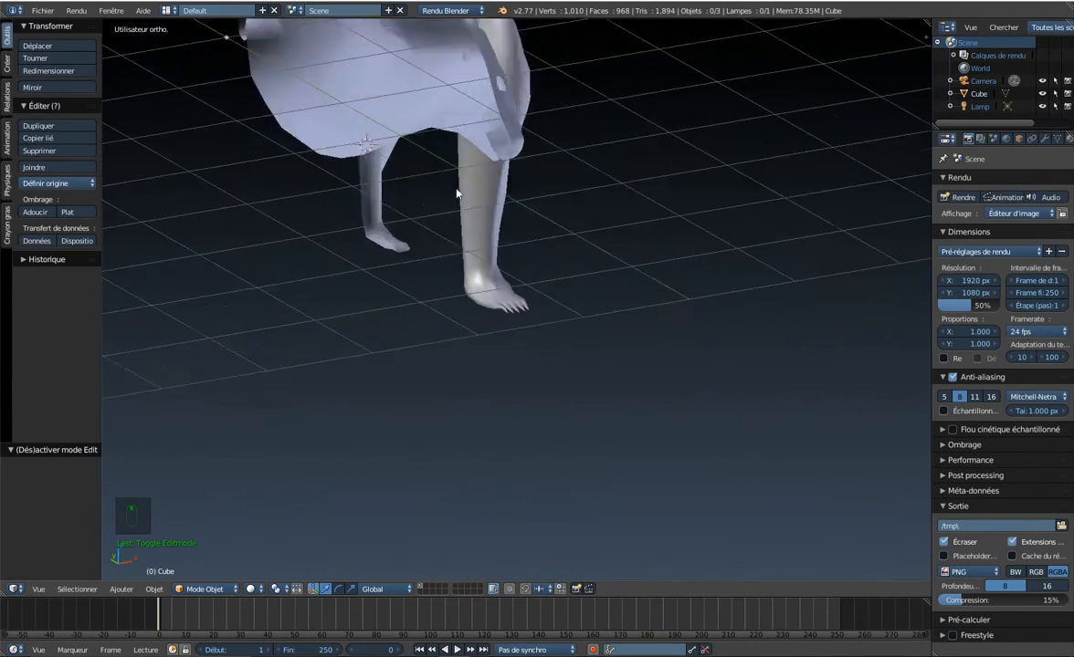
Examine the bear's legs and paws from above and below in wireframe display, in both edit and object mode.
middle_drag(530, 219, 372, 338)
shift+middle_drag(304, 61, 471, 437)
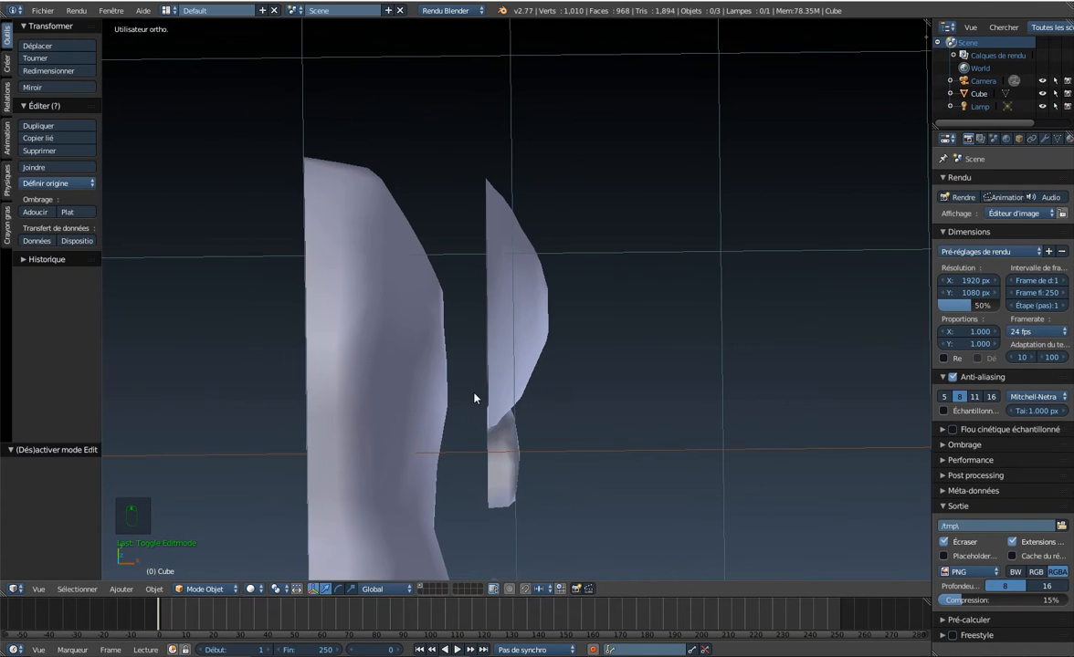
scroll(511, 357, up, 5)
key(Tab)
key(z)
scroll(496, 291, down, 3)
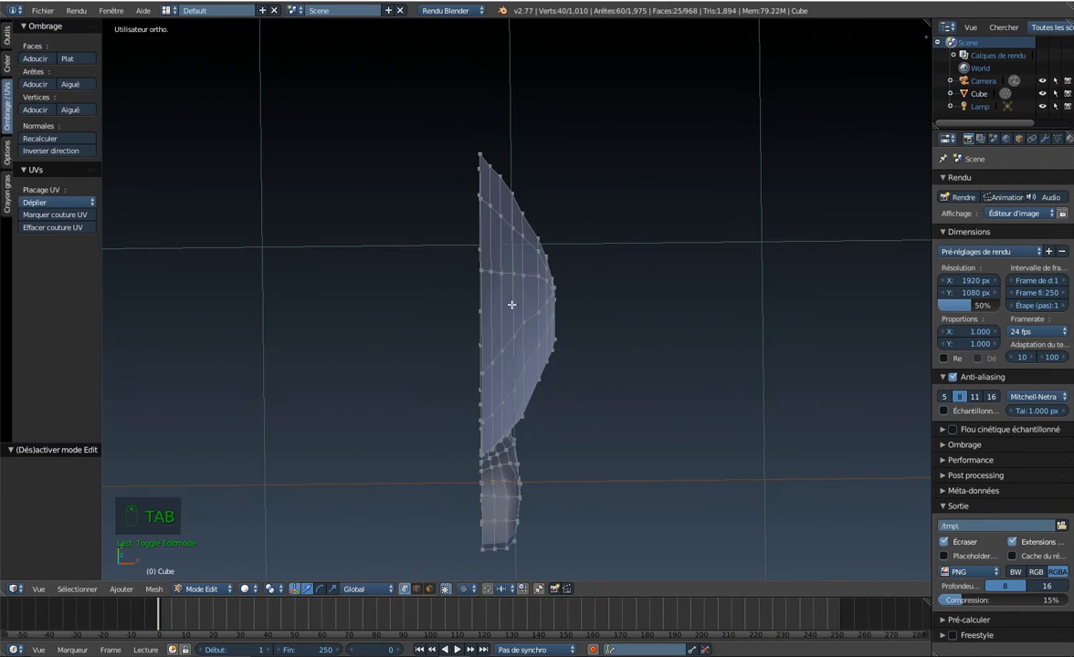
middle_drag(511, 304, 565, 315)
middle_drag(540, 237, 411, 230)
middle_drag(540, 276, 477, 260)
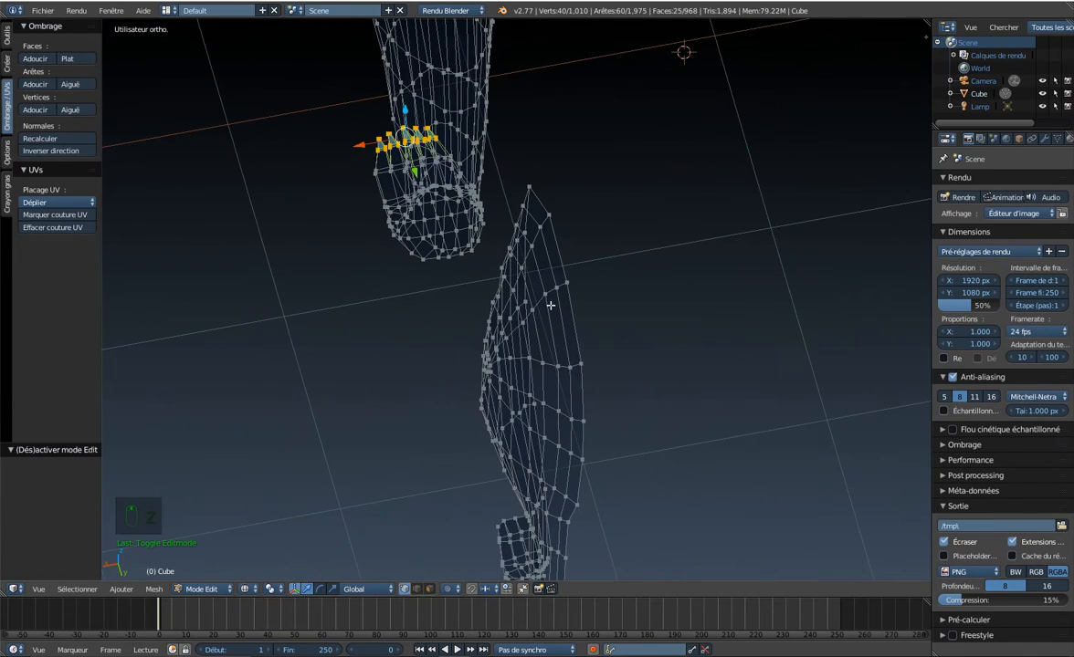
key(Tab)
key(Tab)
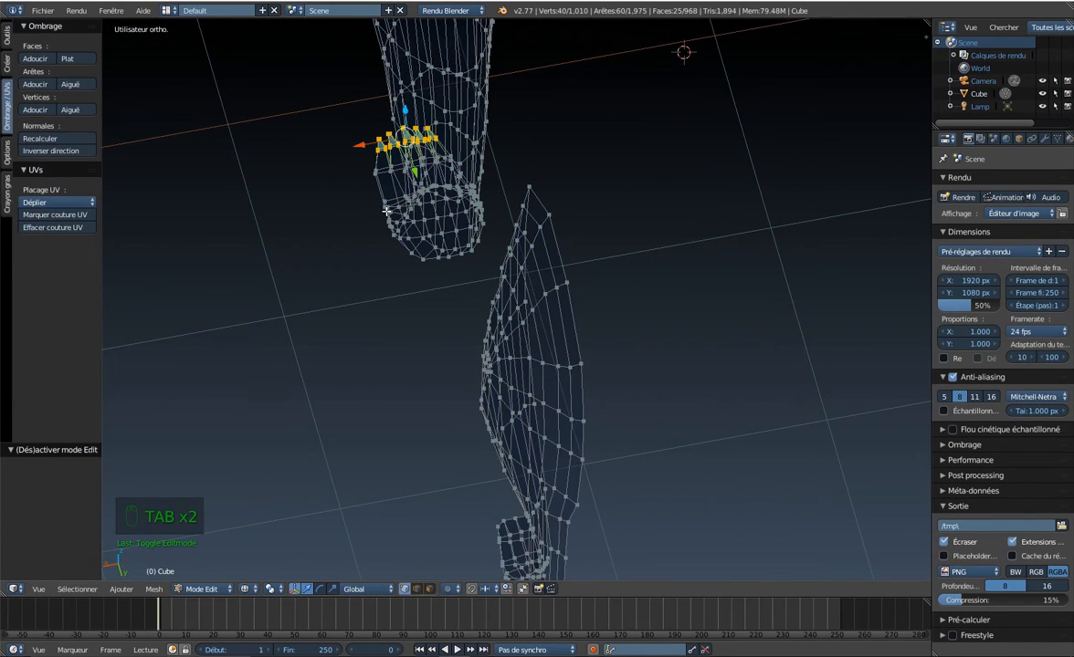
middle_drag(386, 210, 634, 228)
key(Tab)
scroll(416, 254, up, 4)
shift+middle_drag(369, 496, 479, 166)
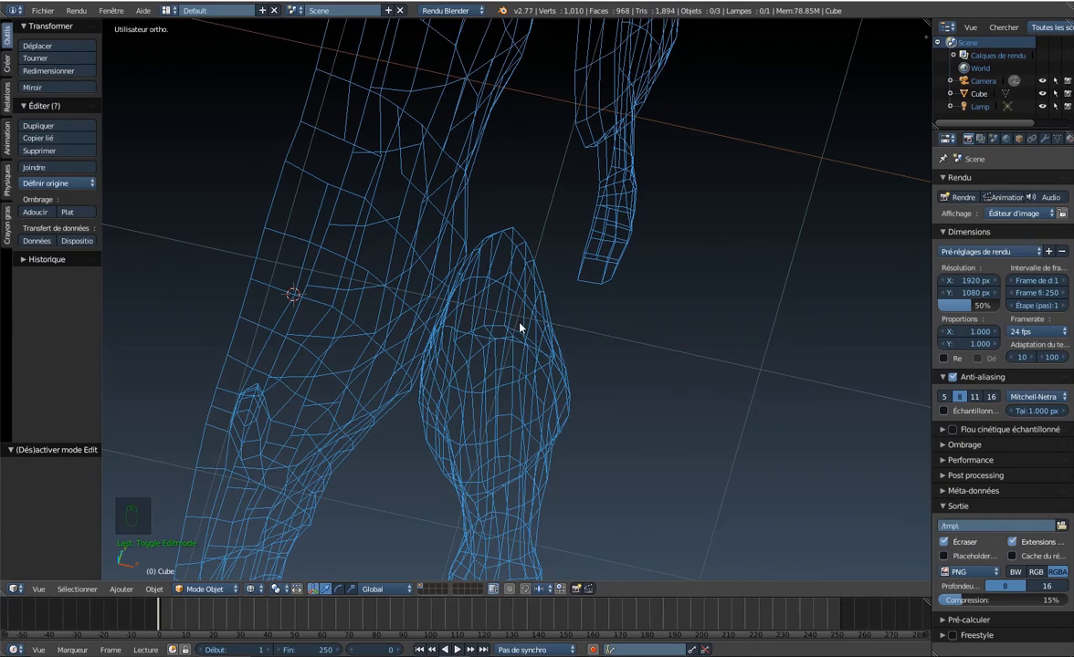
middle_drag(520, 327, 446, 364)
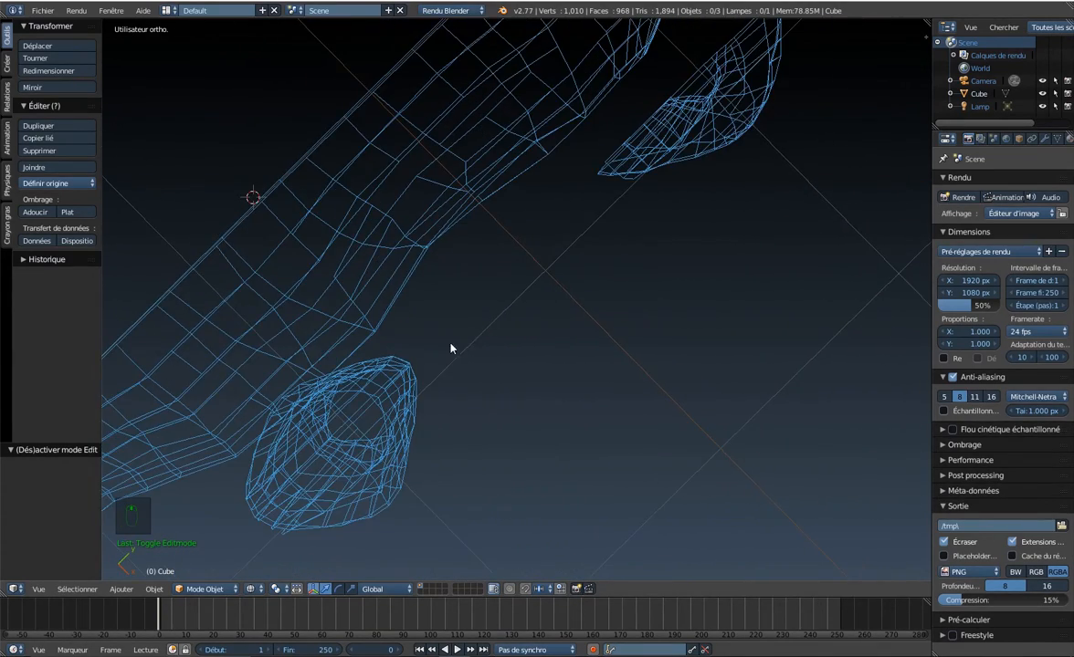
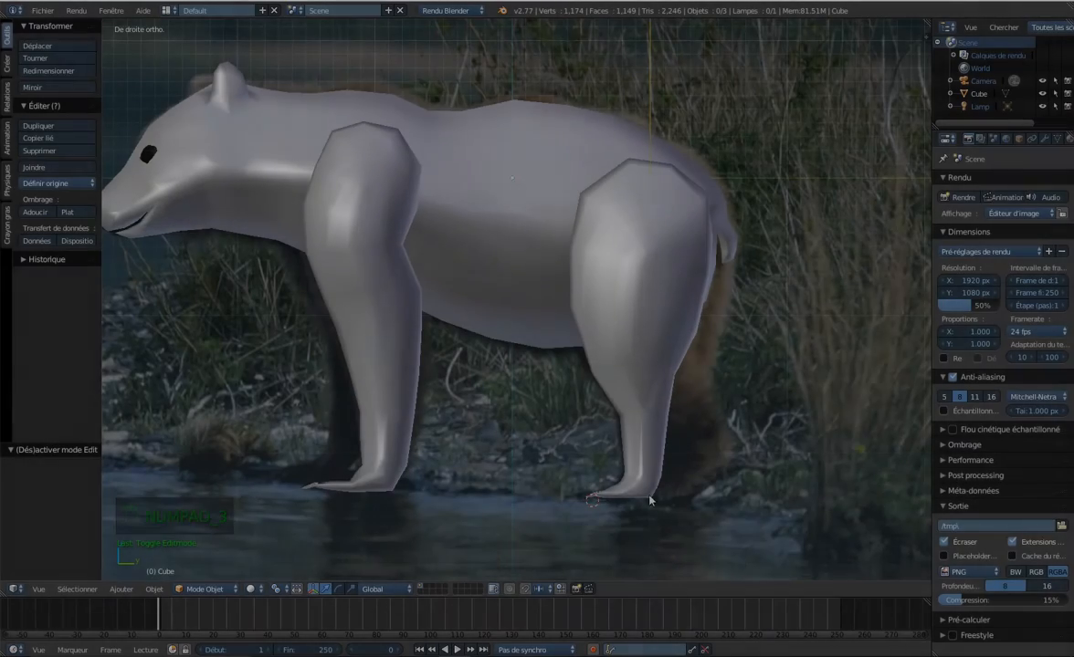
Reveal all hidden mesh parts in edit mode and clear the selection.
middle_drag(682, 284, 585, 470)
scroll(578, 472, up, 3)
scroll(577, 472, up, 4)
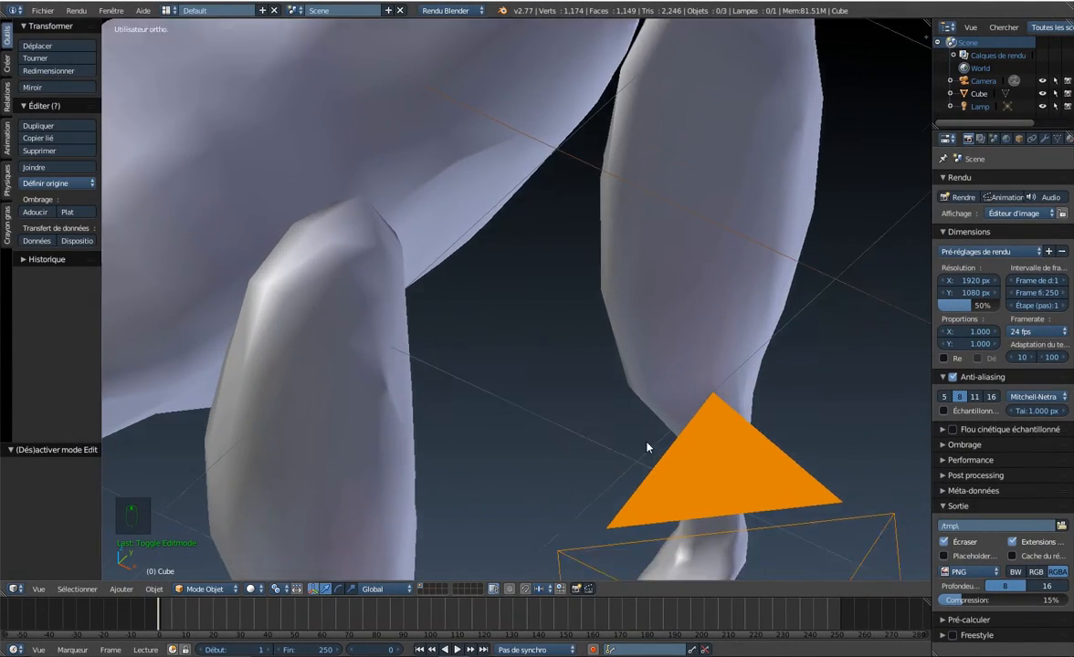
shift+middle_drag(647, 446, 584, 299)
scroll(678, 437, up, 4)
key(Tab)
scroll(678, 437, down, 10)
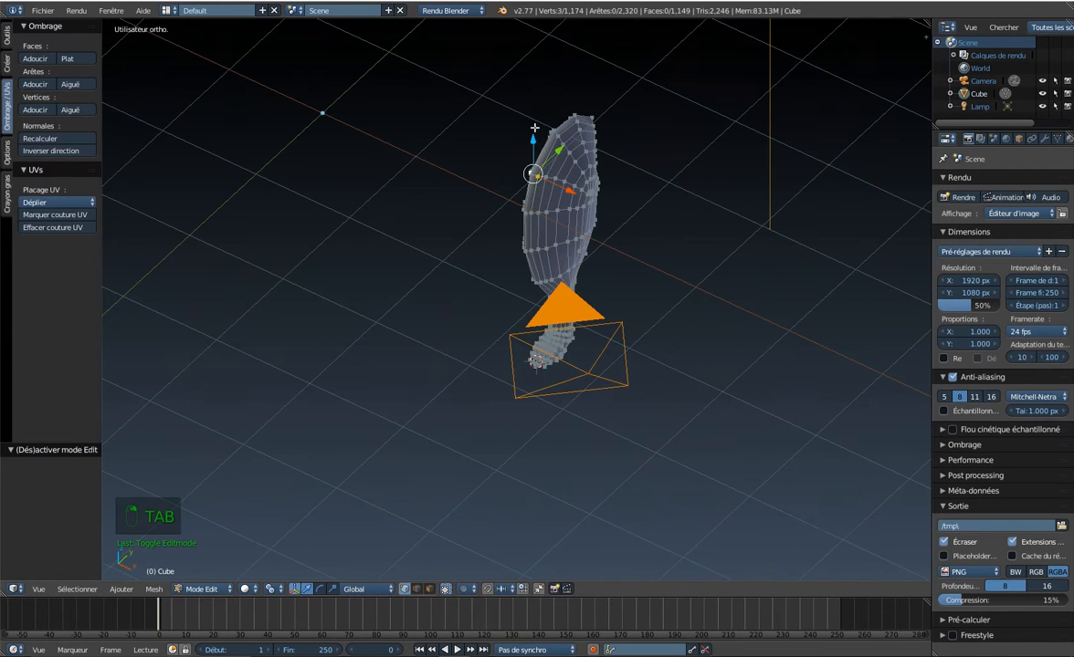
key(alt+h)
scroll(594, 252, up, 6)
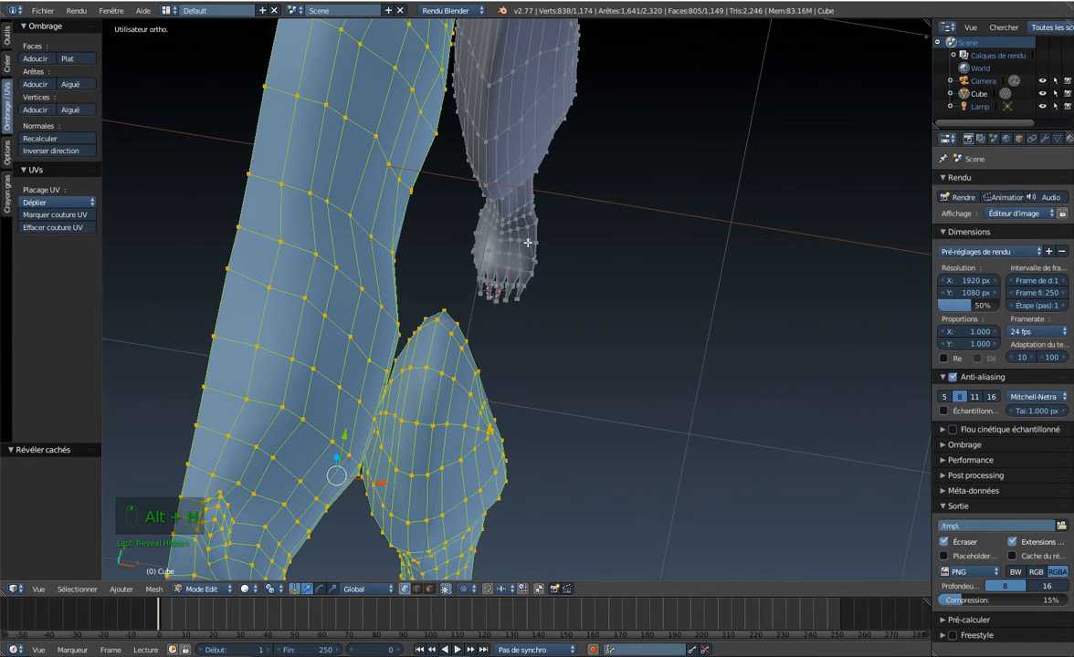
middle_drag(526, 242, 546, 208)
key(a)
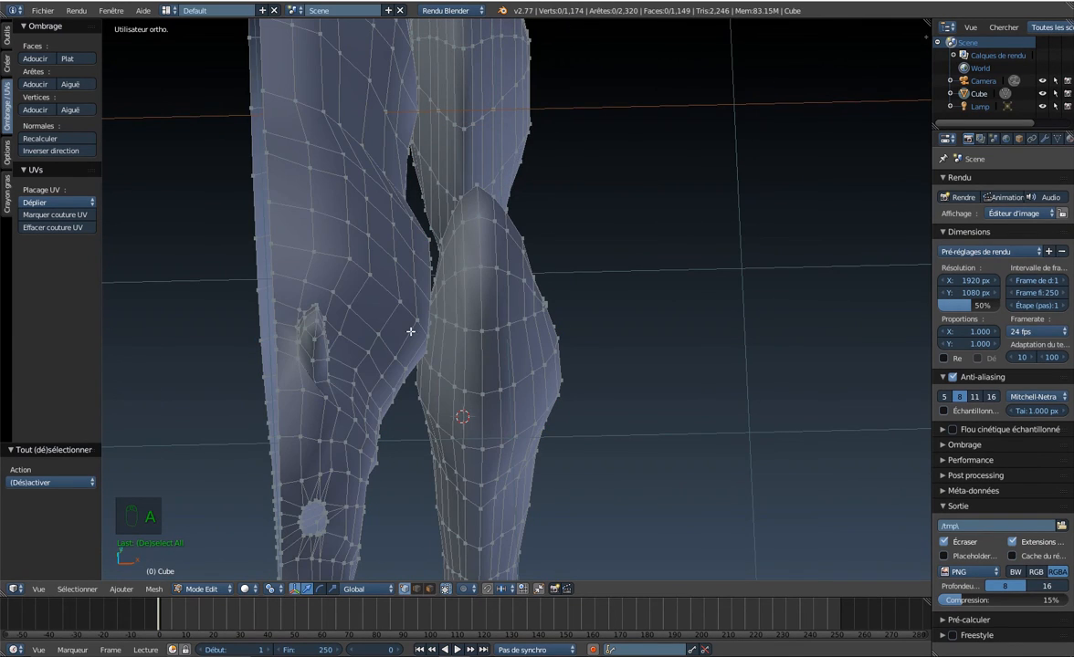
Box-select the front leg in the orthographic top view using wireframe display.
mouse_move(428, 332)
middle_down()
mouse_move(422, 292)
mouse_move(431, 312)
middle_up()
key(KP_7)
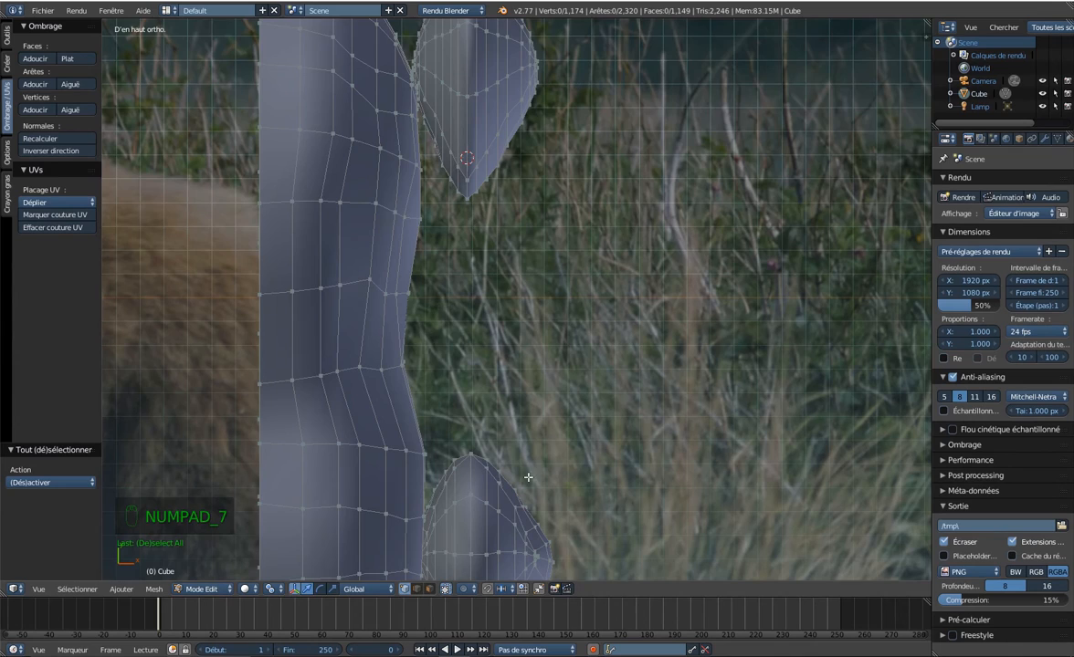
shift+middle_drag(528, 477, 536, 242)
key(b)
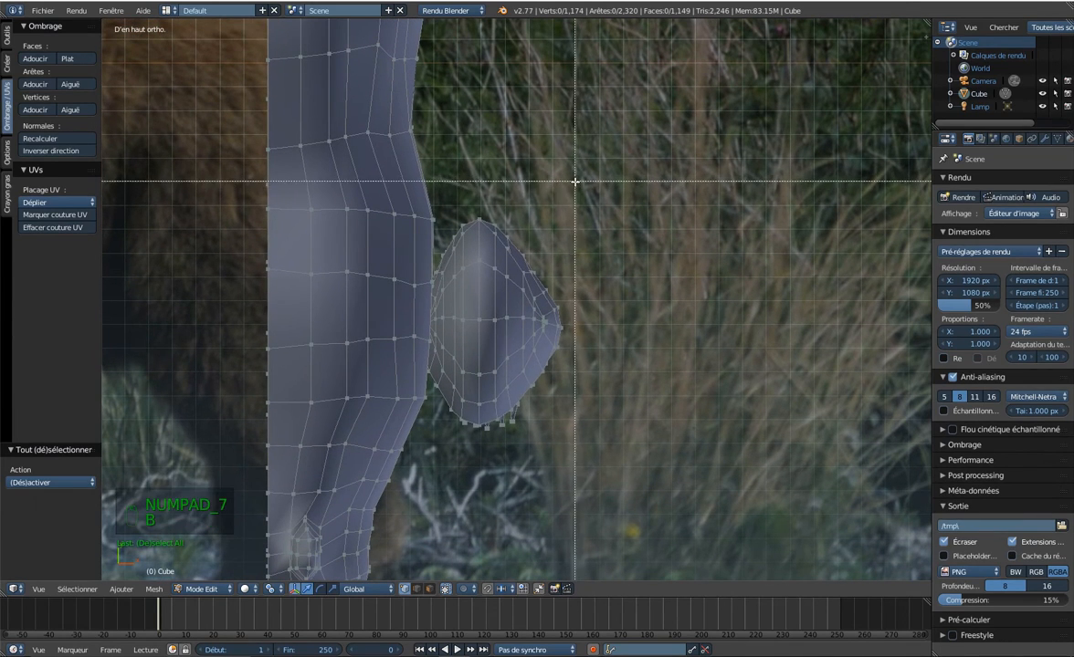
mouse_move(572, 183)
mouse_down()
mouse_move(442, 529)
mouse_move(464, 523)
mouse_up()
right_click(464, 522)
key(z)
key(b)
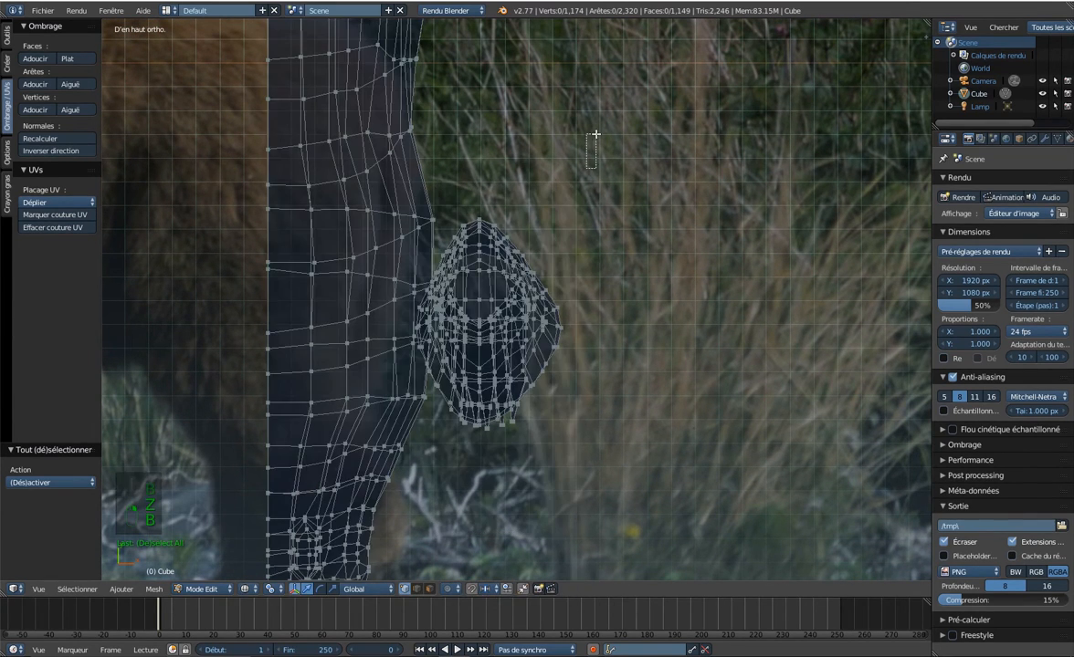
drag(595, 134, 436, 551)
middle_drag(470, 499, 460, 408)
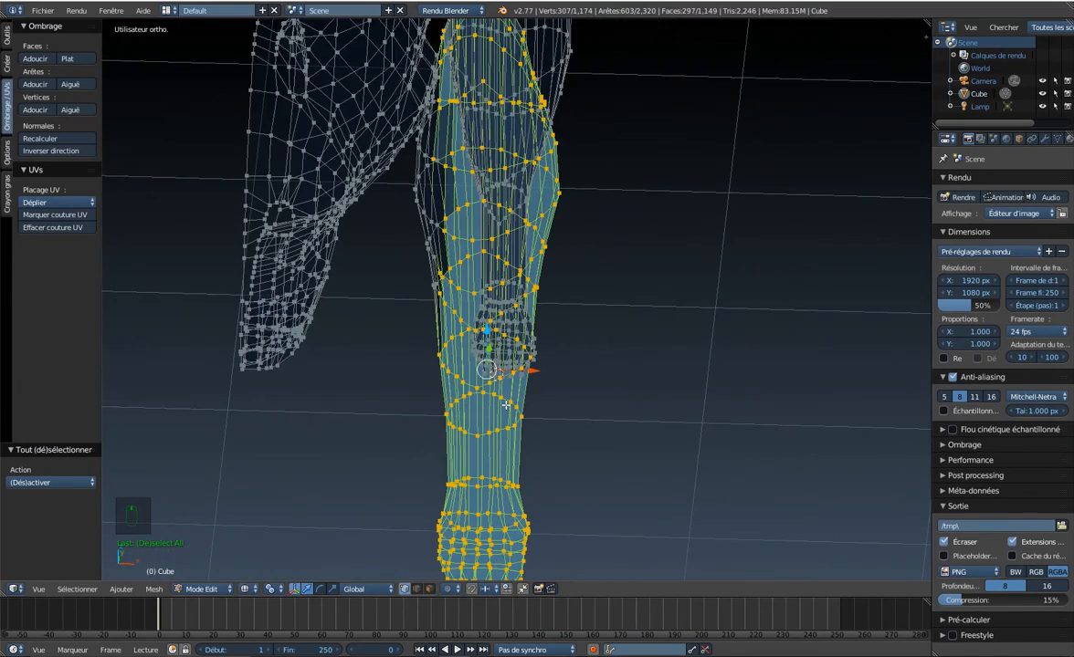
Add the hind leg to the selection and include the leg vertices missed near the body.
key(KP_7)
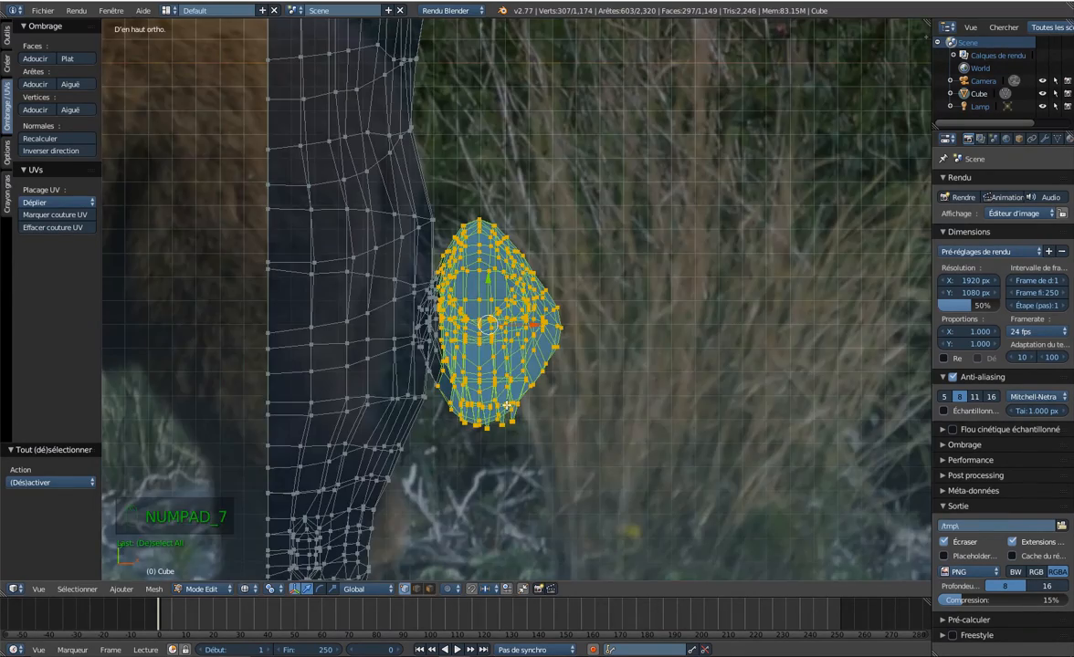
shift+middle_drag(515, 246, 502, 656)
key(b)
drag(589, 127, 415, 509)
key(z)
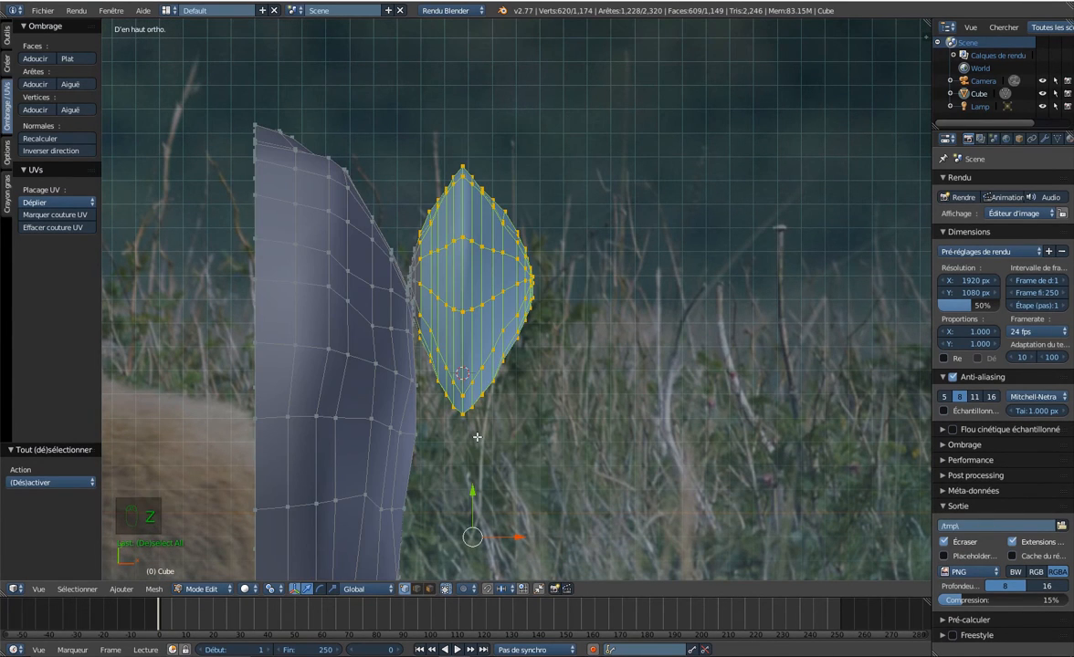
middle_drag(477, 438, 453, 388)
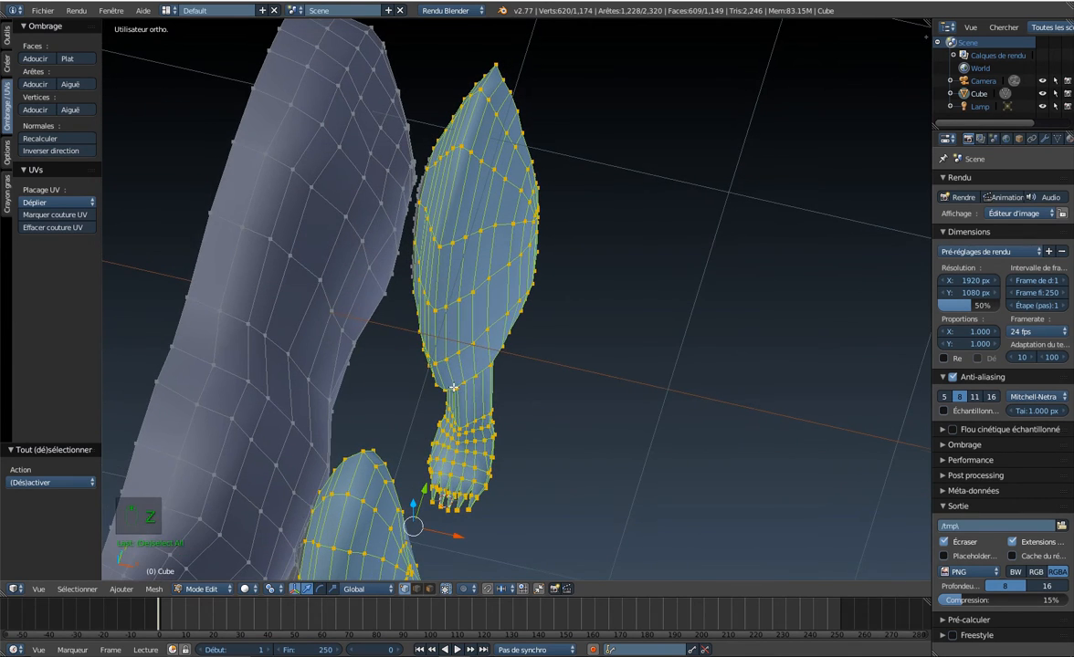
key(z)
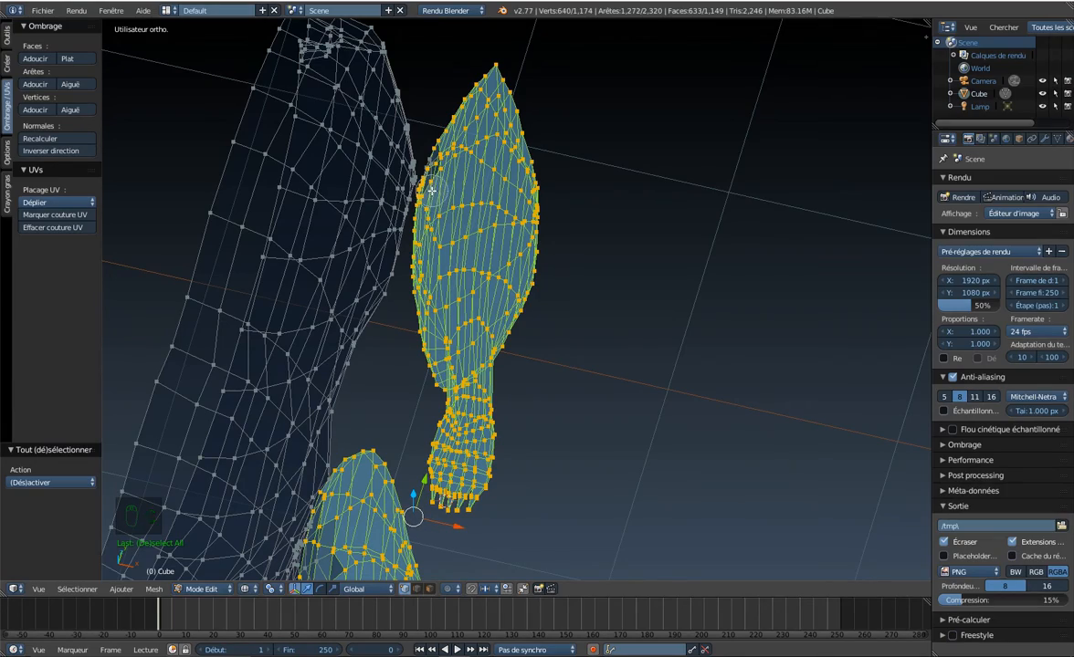
middle_drag(446, 167, 577, 186)
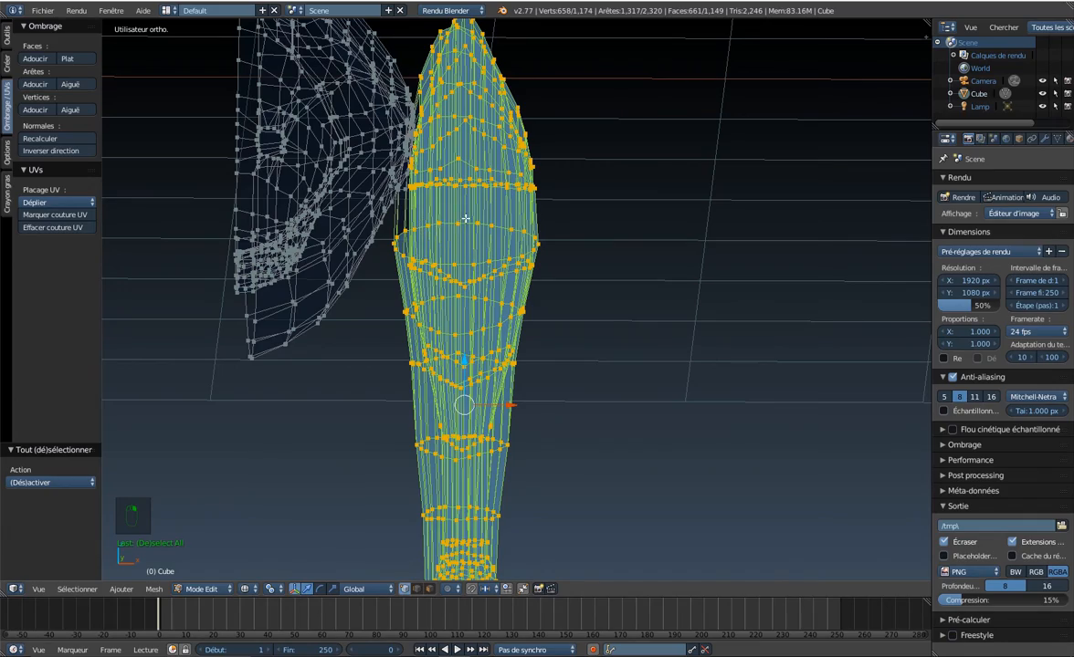
Remove the front leg from the selection, keeping only the hind leg selected, and return to solid display.
middle_drag(465, 219, 326, 288)
key(b)
middle_drag(182, 173, 329, 498)
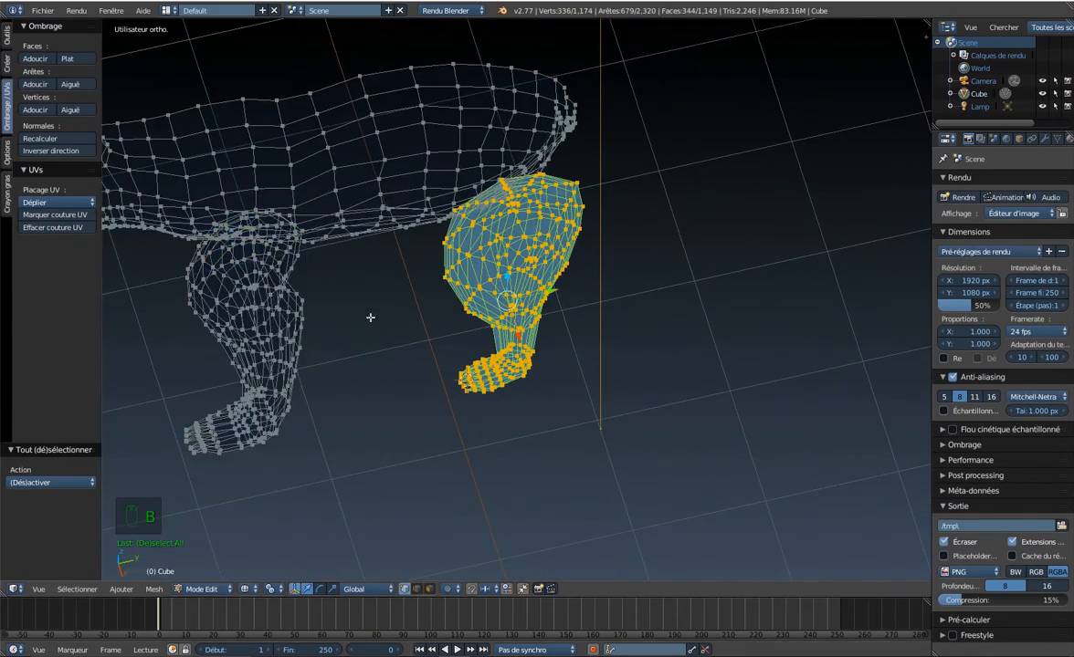
middle_drag(439, 194, 496, 277)
scroll(496, 278, up, 4)
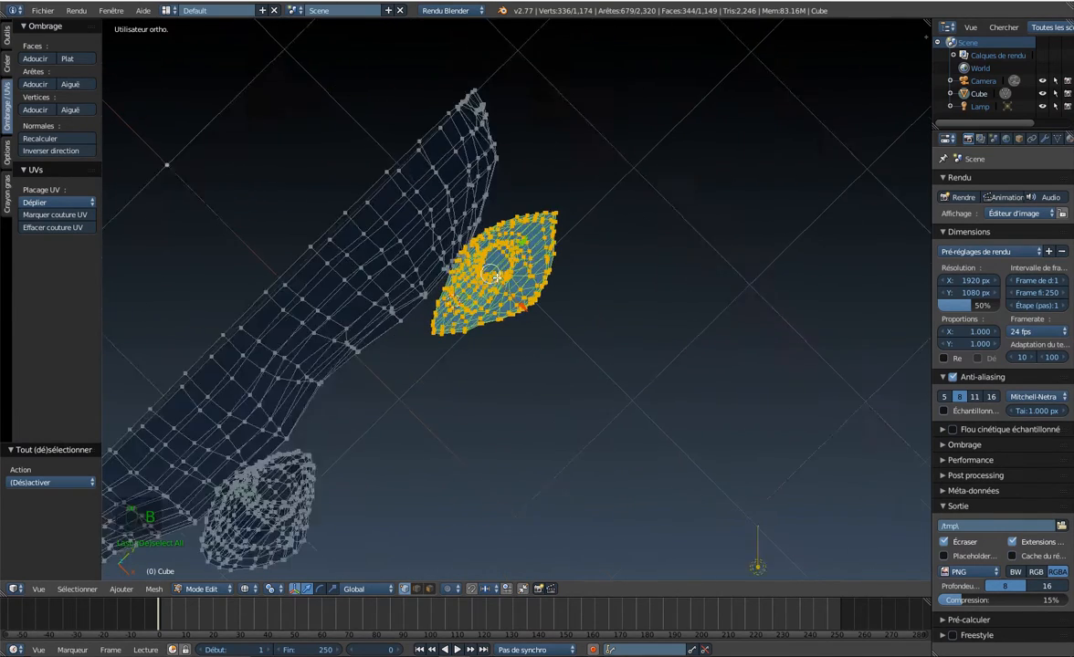
key(z)
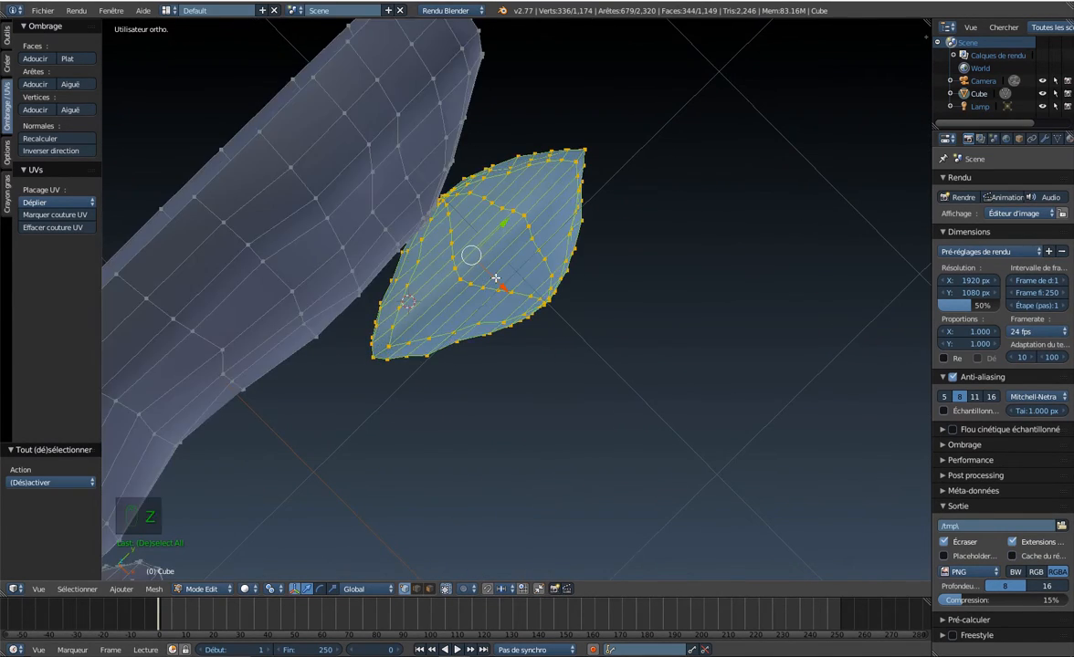
Move the hind leg into the body by -0.161 along X in the orthographic top view.
key(KP_7)
key(g)
key(x)
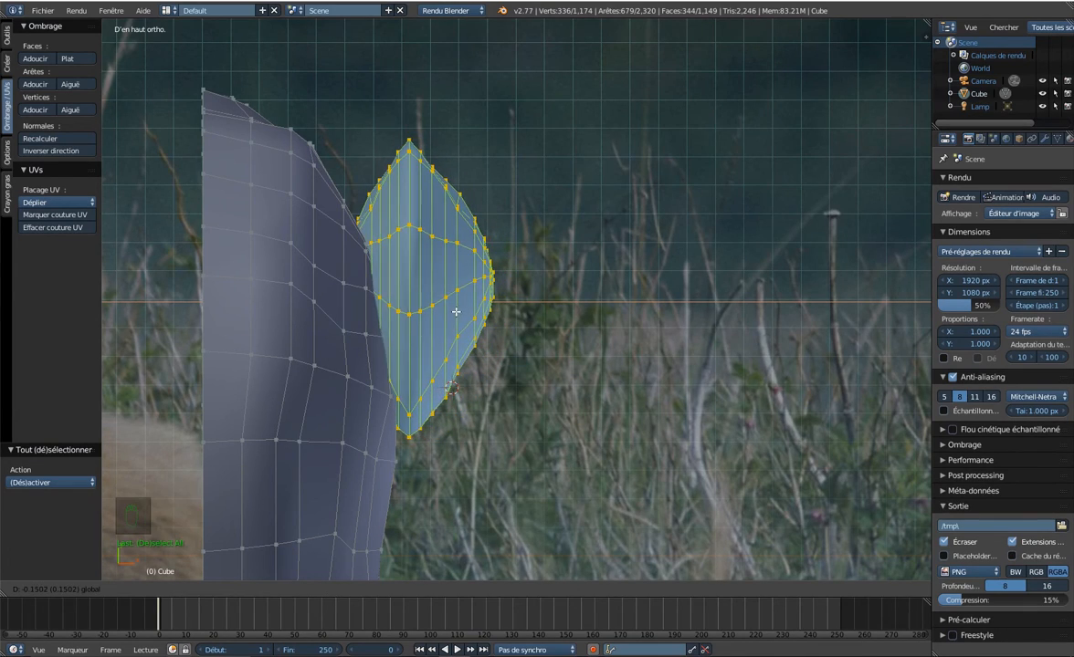
click(453, 314)
Switch to face selection in the orthographic left view and hide the hind leg to expose the body's inner faces.
middle_drag(453, 313, 429, 197)
scroll(647, 289, down, 6)
scroll(647, 289, up, 3)
shift+middle_drag(660, 151, 446, 268)
scroll(446, 268, up, 3)
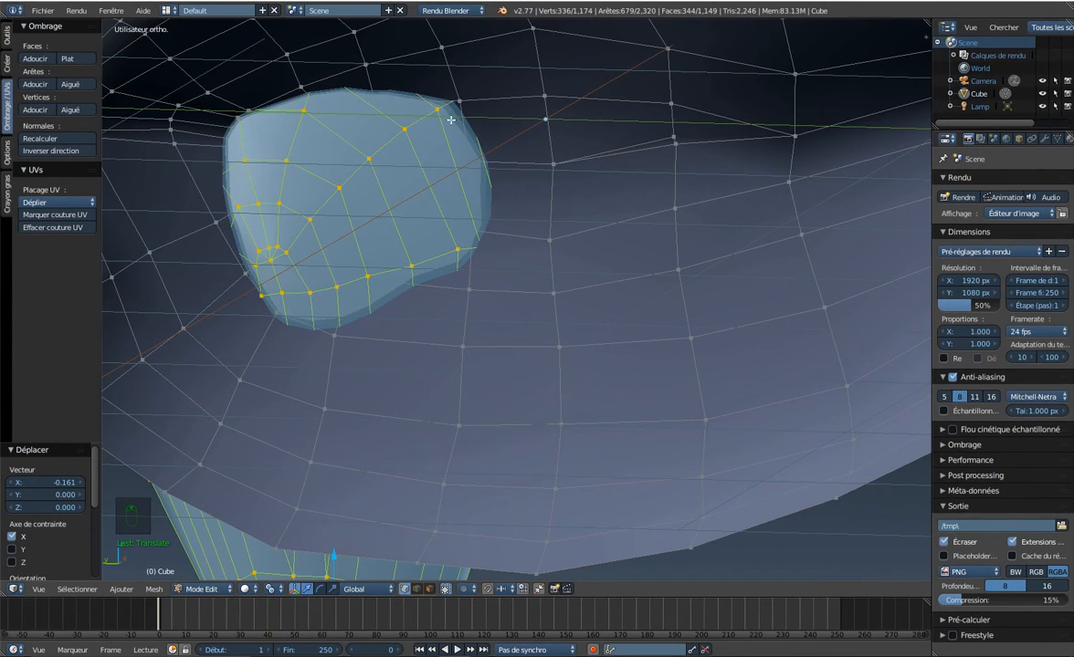
key(KP_3)
key(ctrl+KP_3)
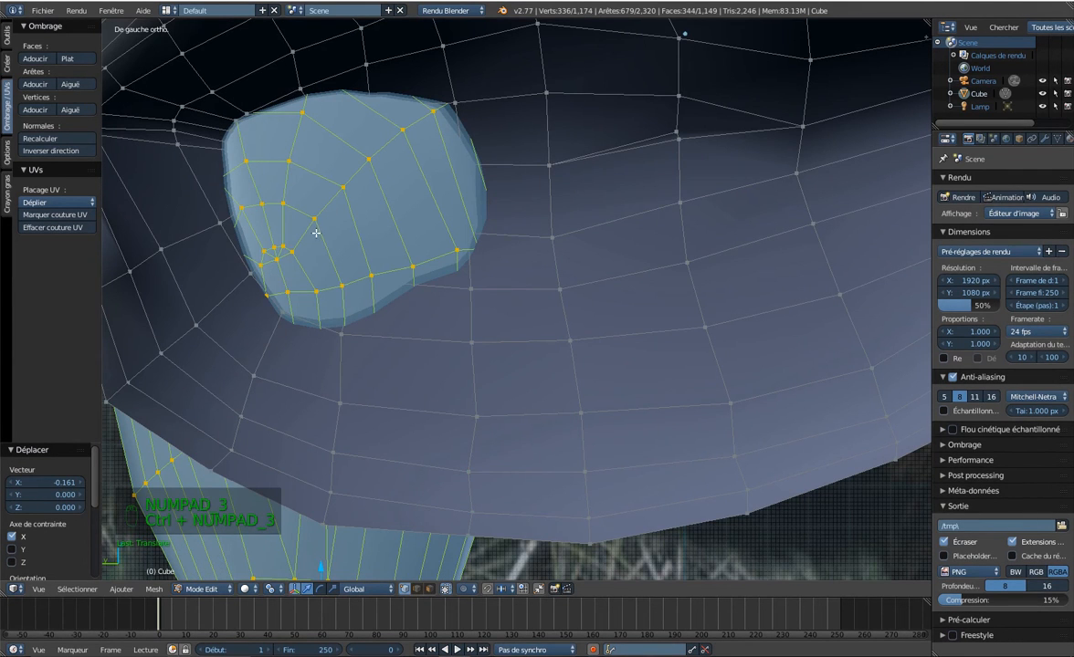
key(ctrl+KP_4)
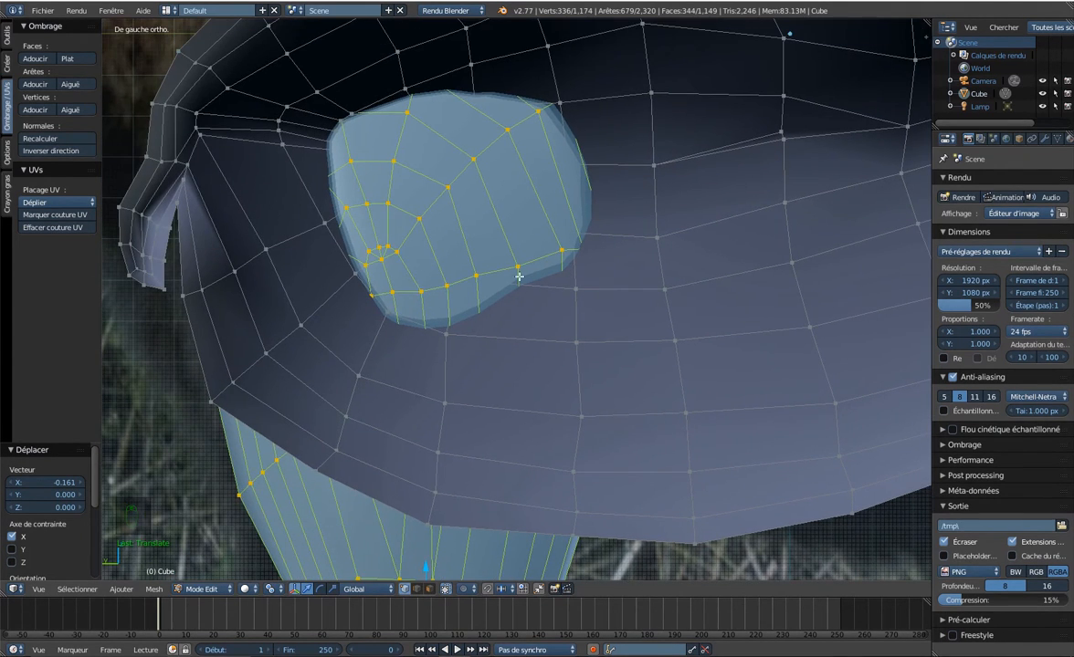
click(430, 589)
key(h)
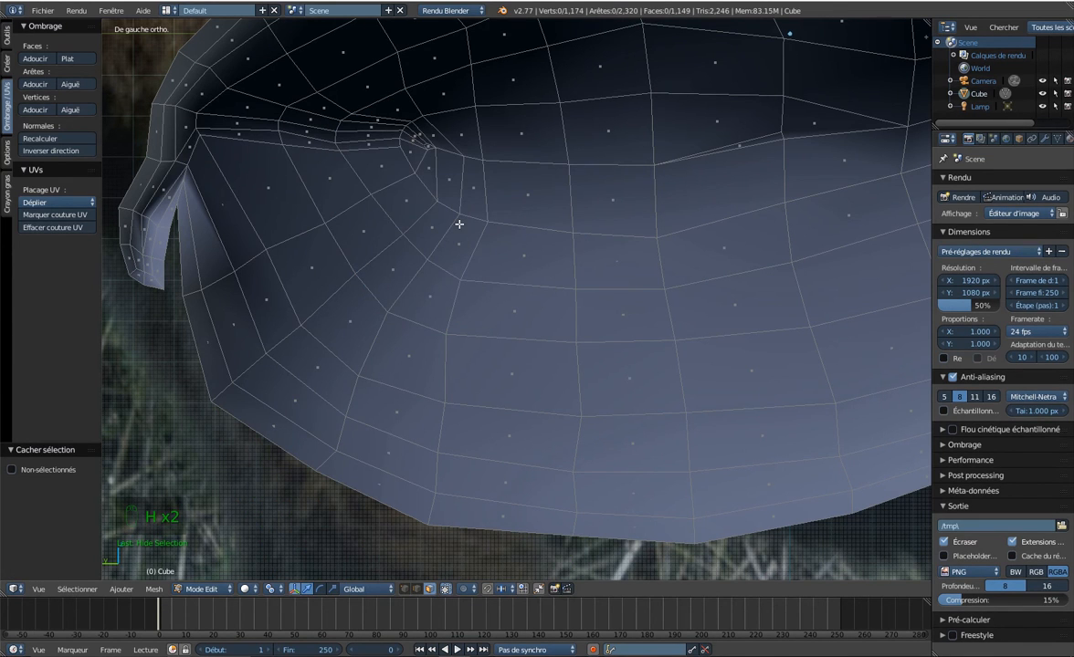
key(alt+h)
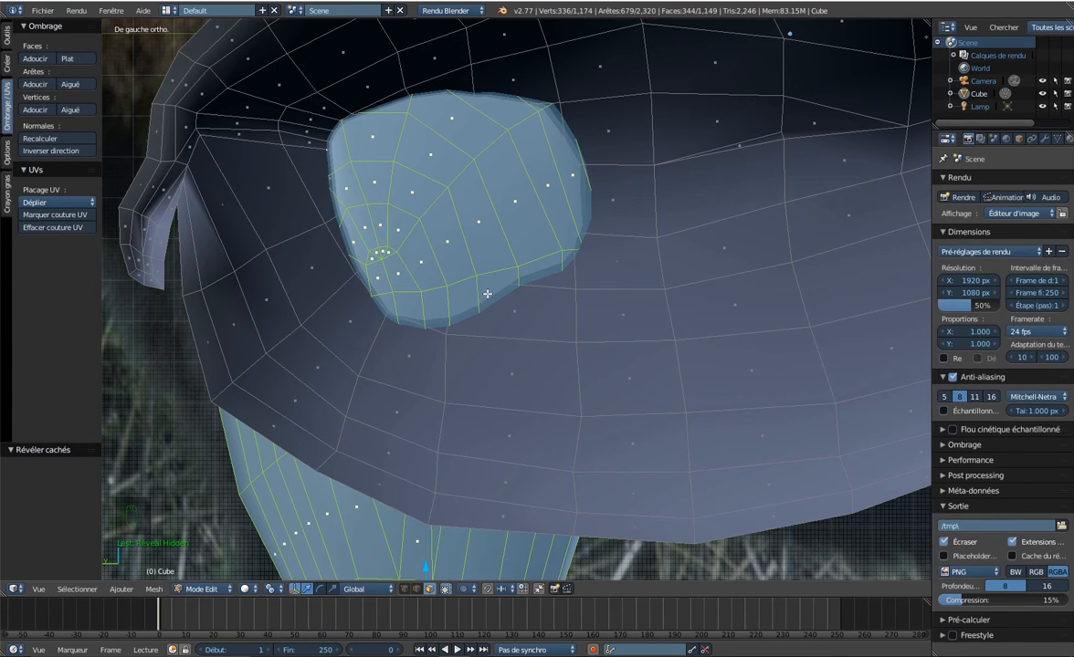
key(h)
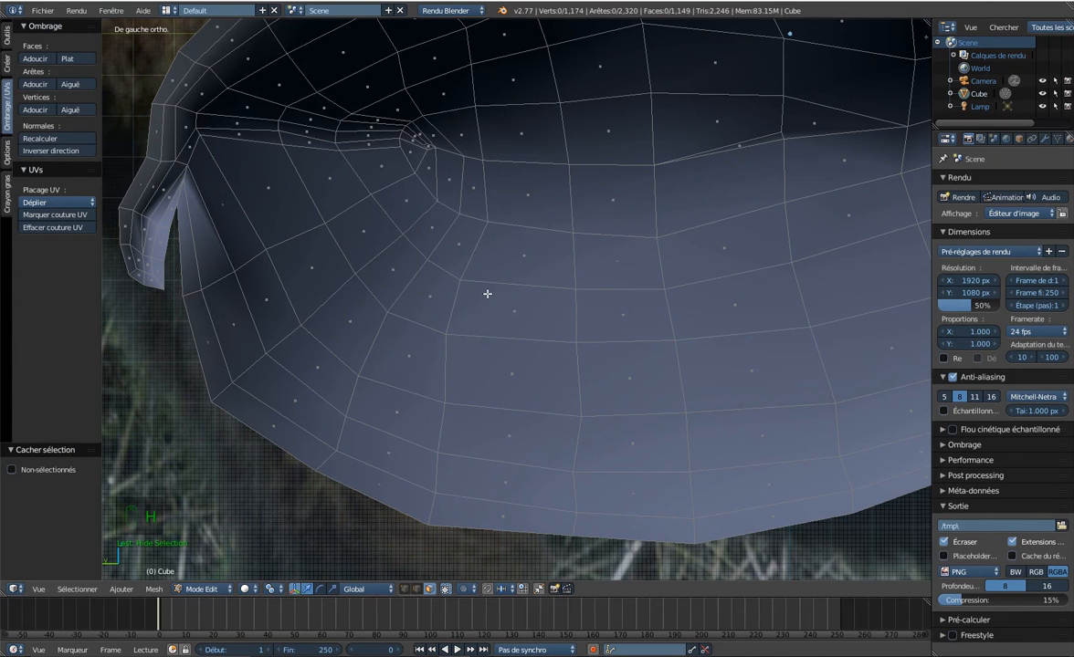
Try circle-selecting the body faces overlapped by the hind leg, clear the selection, and toggle the leg's visibility to compare the overlap.
key(c)
mouse_move(456, 267)
mouse_down()
mouse_move(472, 239)
mouse_move(422, 201)
mouse_move(410, 153)
mouse_move(418, 167)
mouse_move(428, 133)
mouse_move(471, 141)
mouse_up()
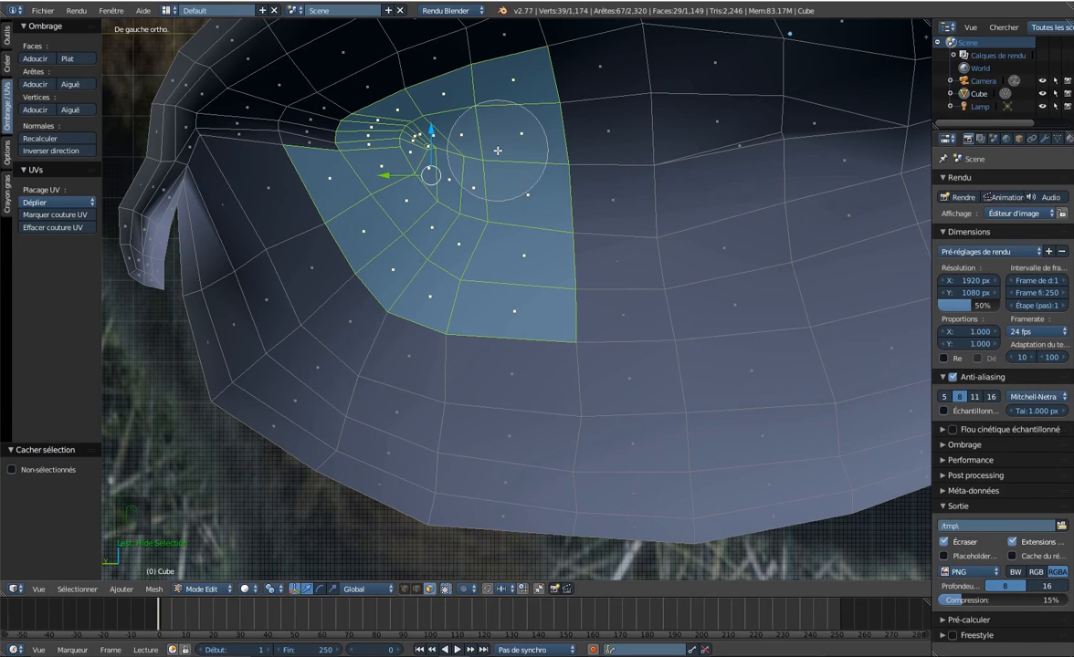
right_click(498, 151)
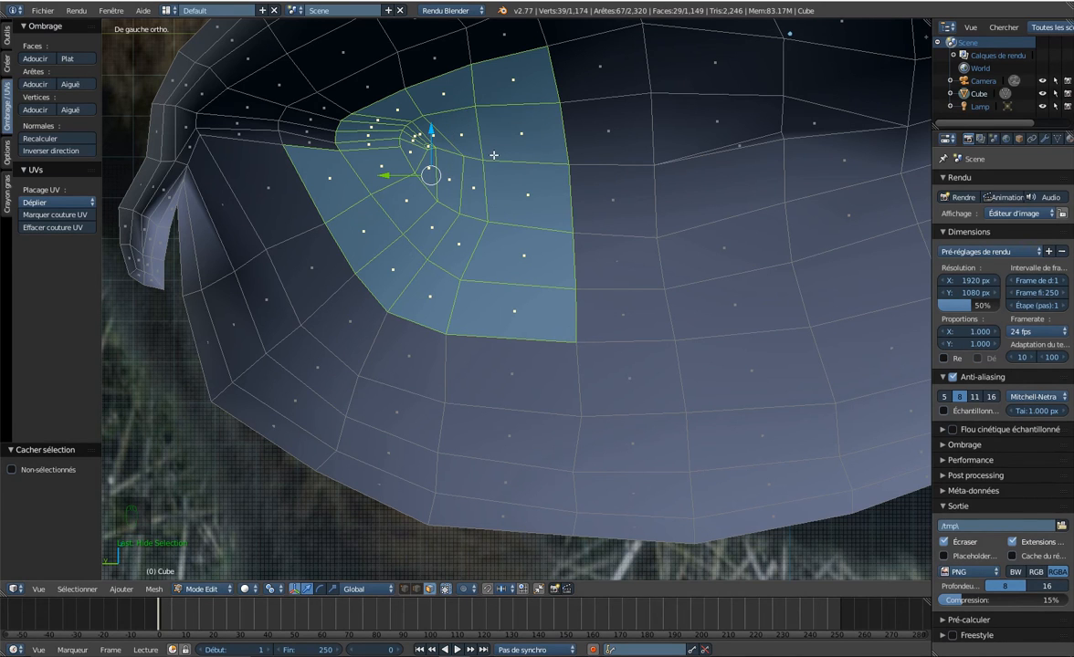
key(a)
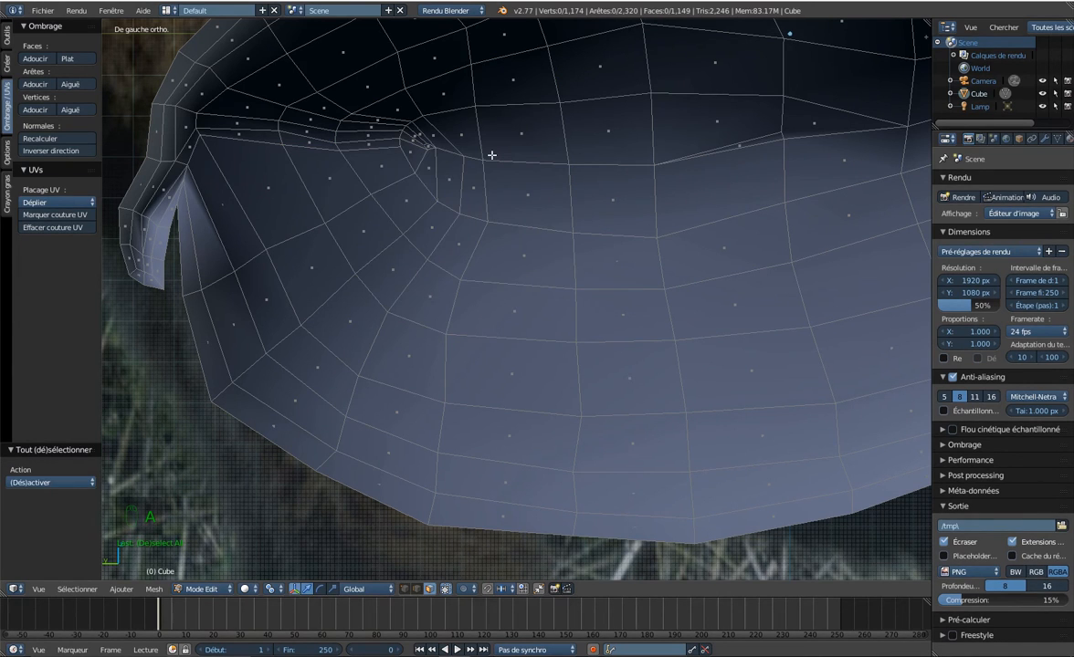
key(alt+h)
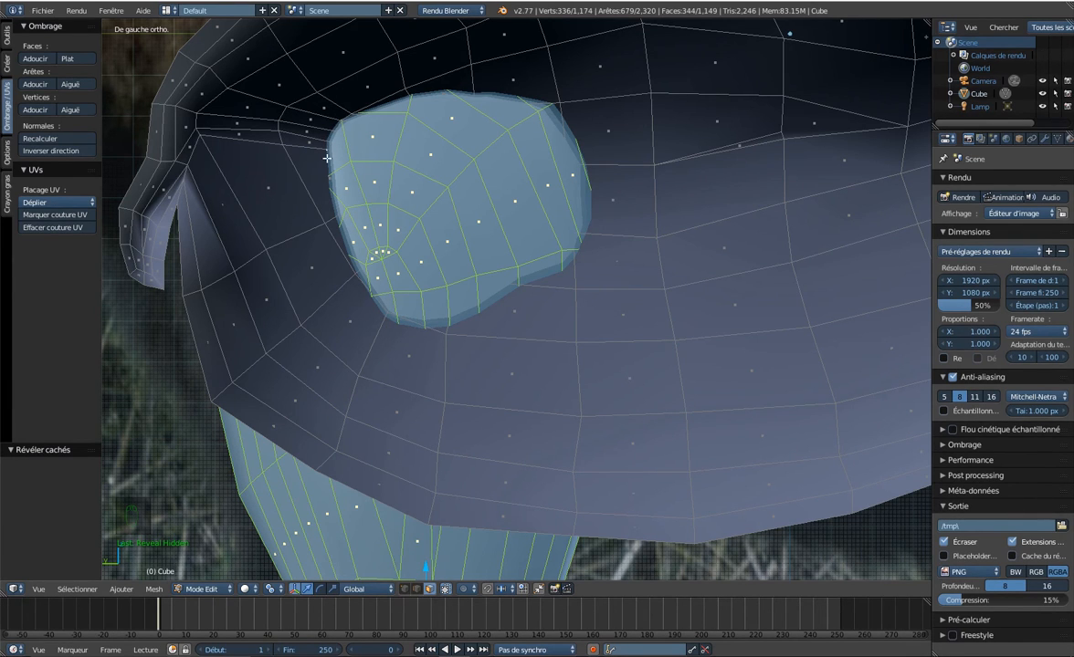
key(h)
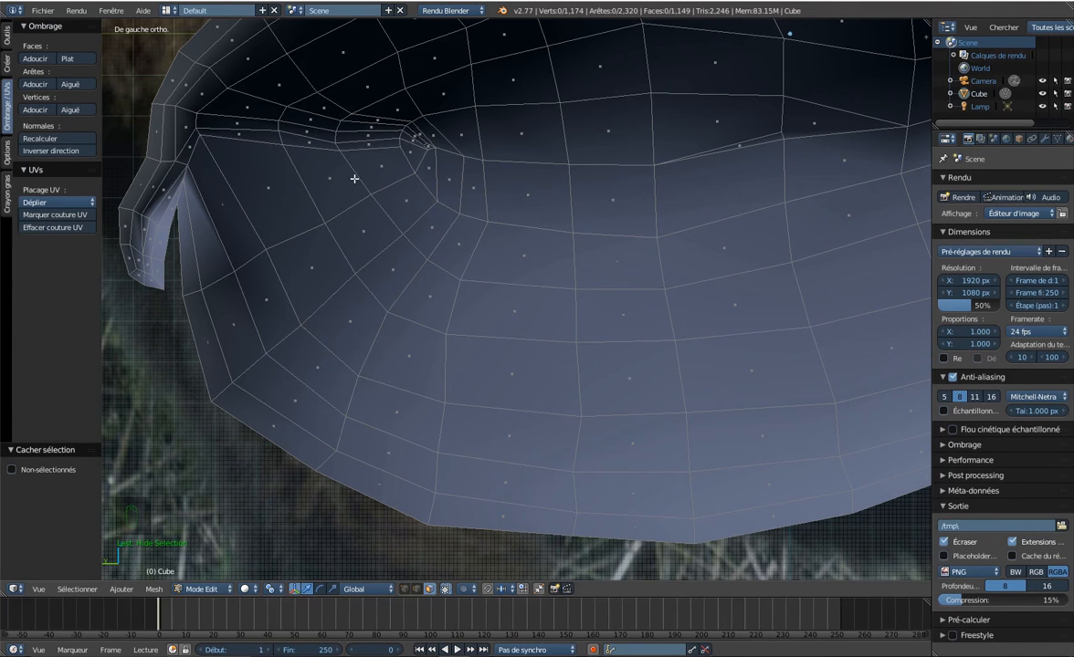
Hide the hind leg after comparing its overlap and circle-select the body faces around the leg junction.
key(alt+h)
key(alt+h)
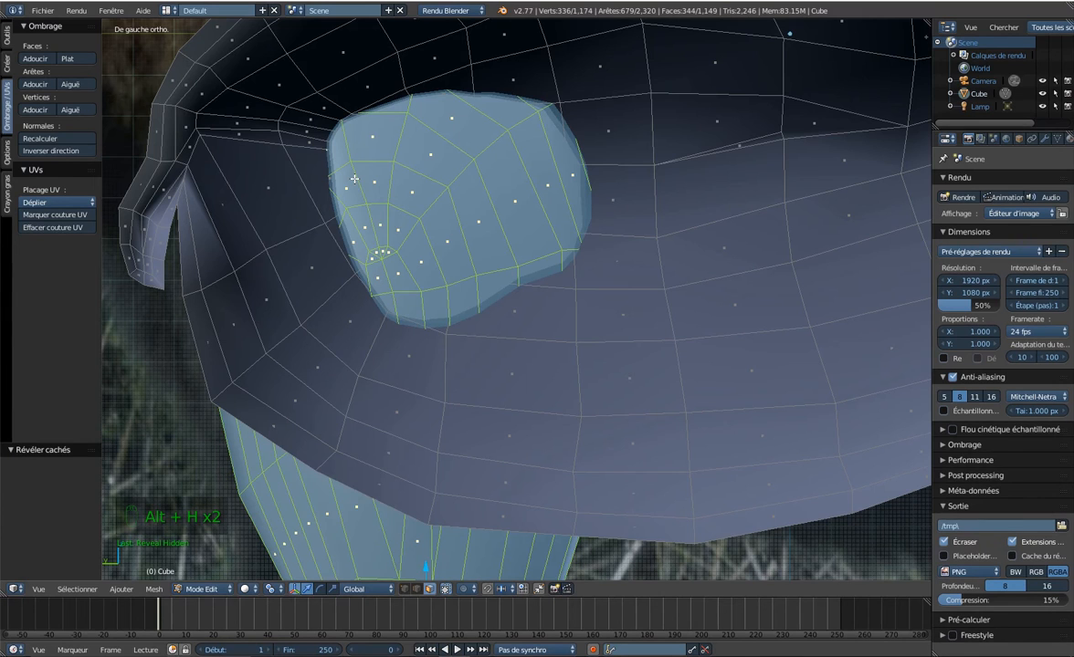
key(h)
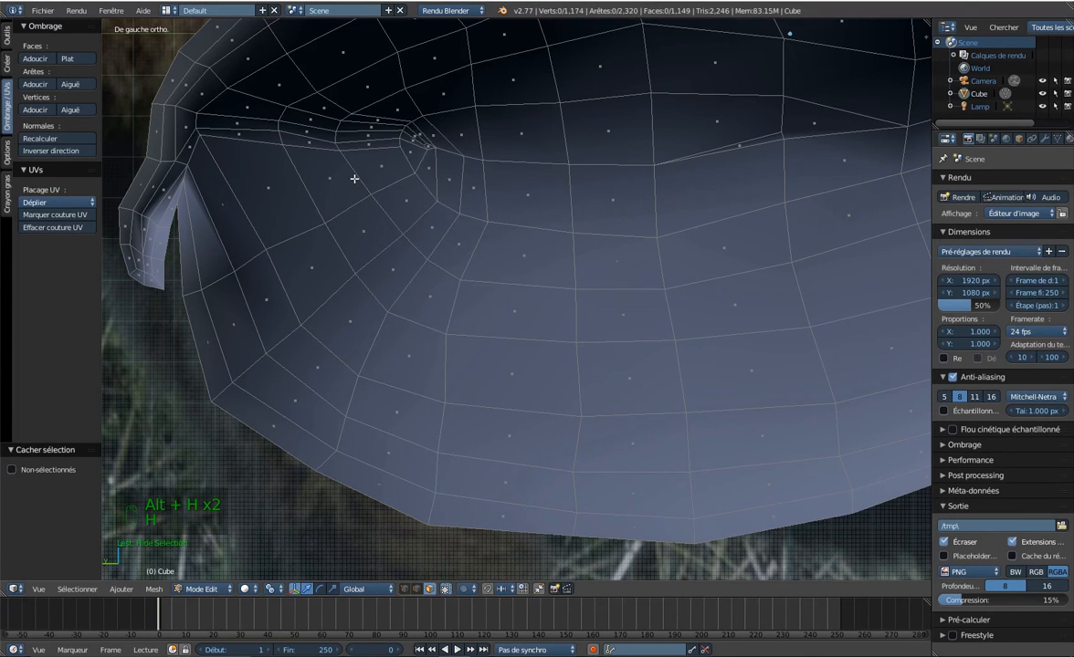
key(c)
mouse_move(496, 188)
mouse_down()
mouse_move(438, 164)
mouse_move(382, 161)
mouse_move(379, 219)
mouse_move(464, 249)
mouse_up()
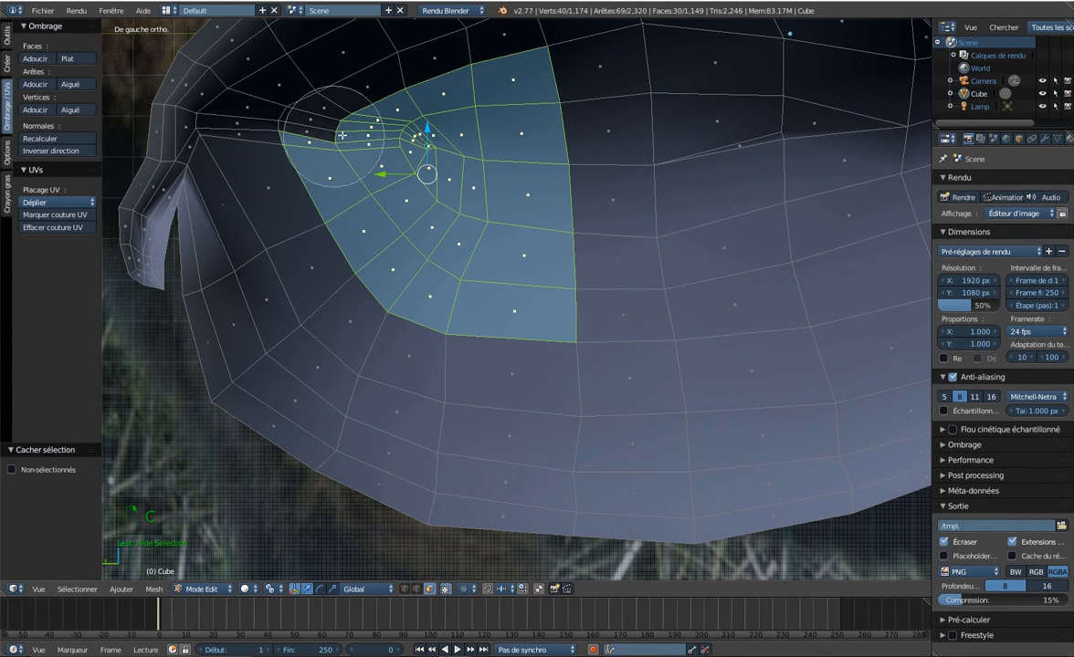
middle_drag(300, 120, 301, 129)
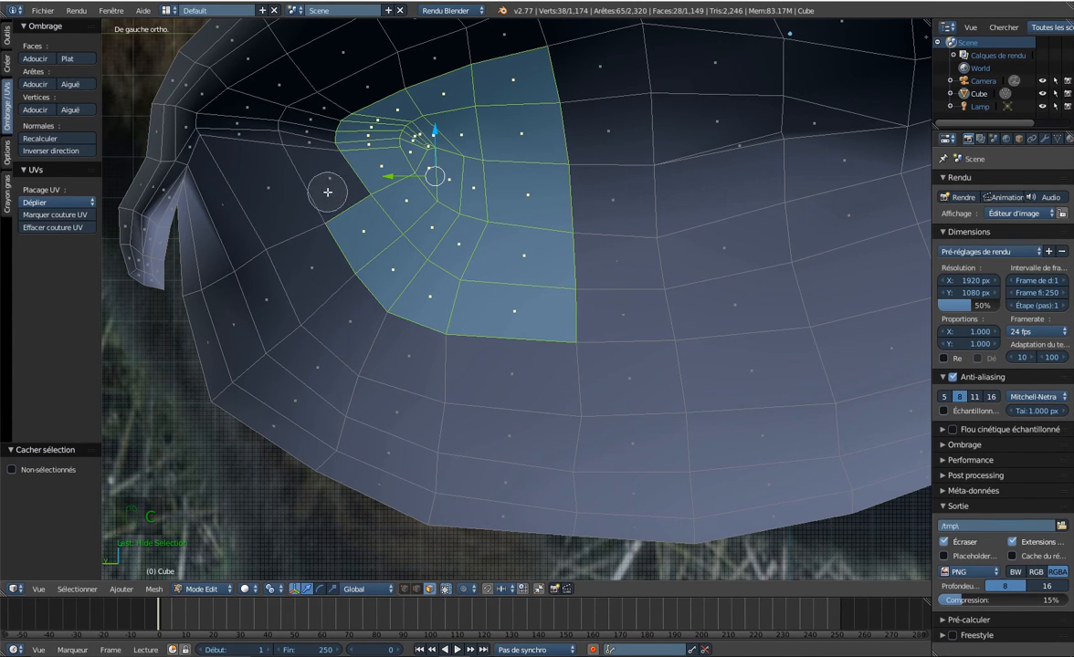
drag(329, 188, 358, 224)
right_click(358, 225)
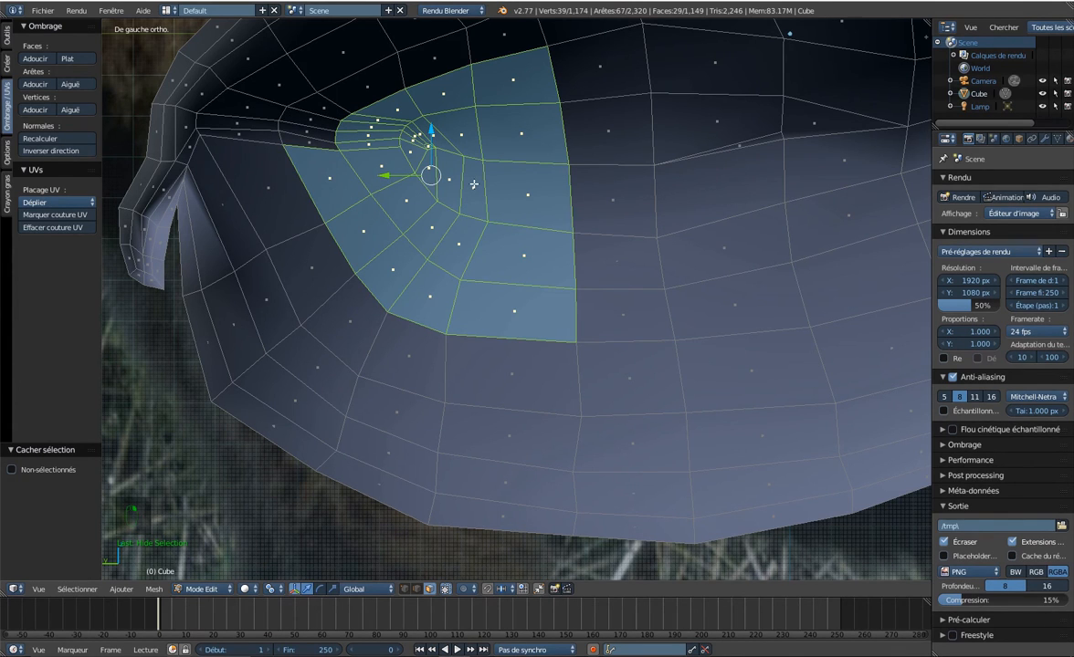
Try deleting the selected body faces, reveal the hind leg, and compare the opening with the leg in the orthographic left view.
key(x)
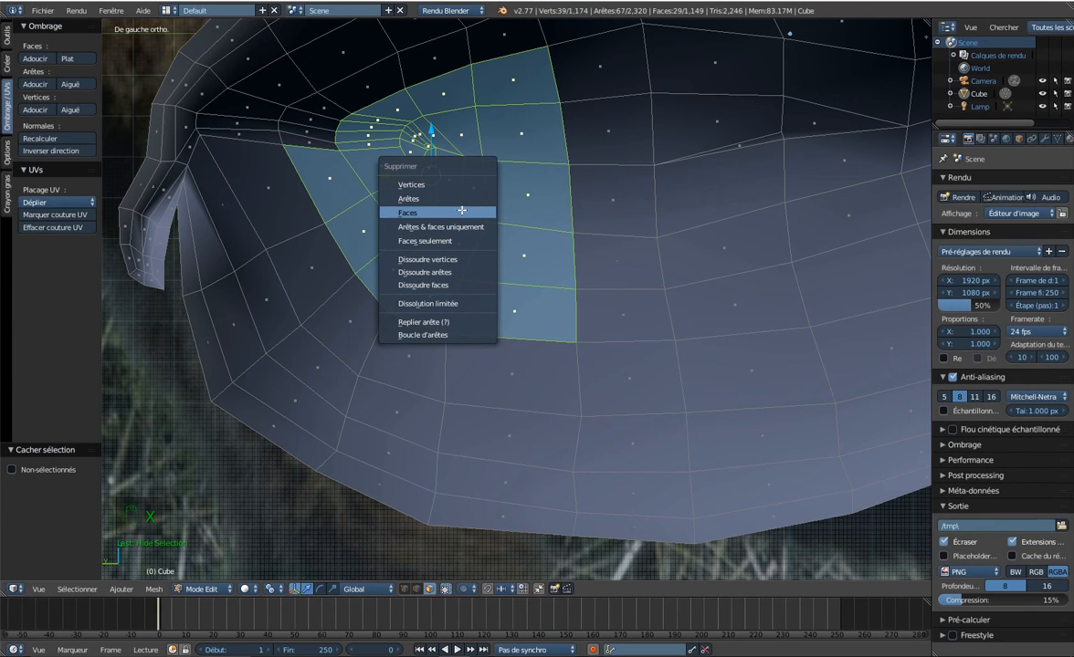
key(Escape)
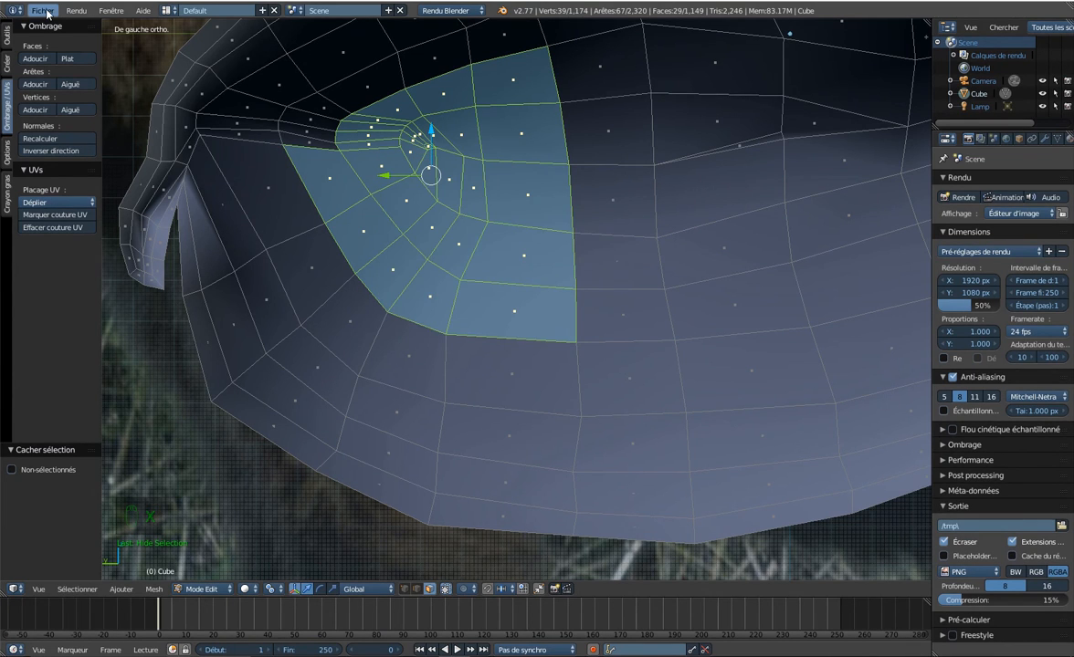
key(x)
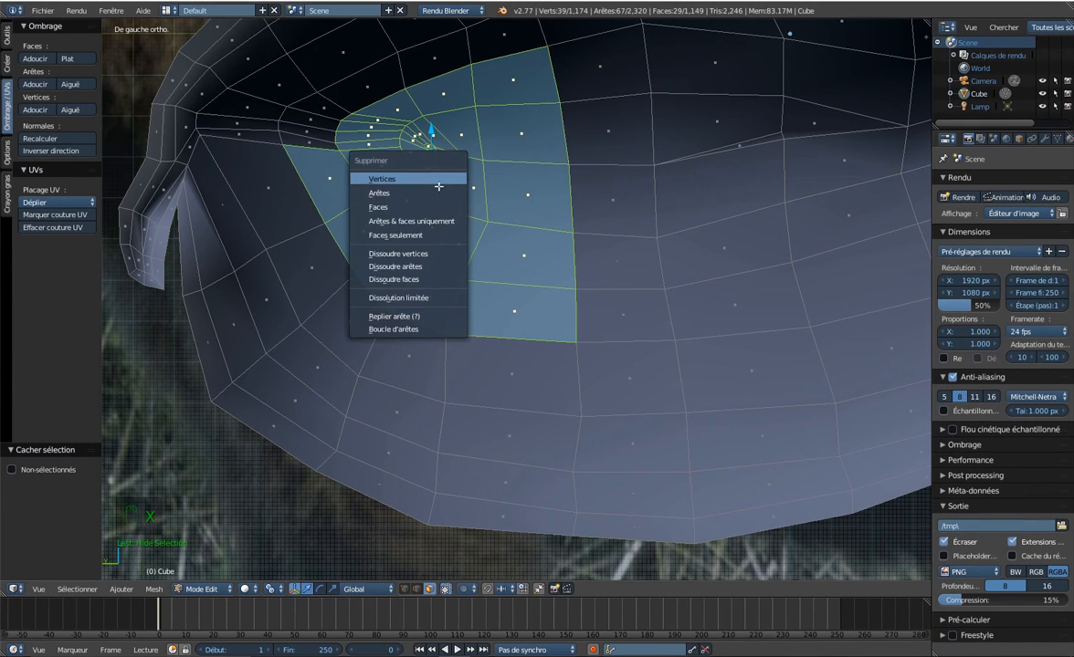
click(422, 207)
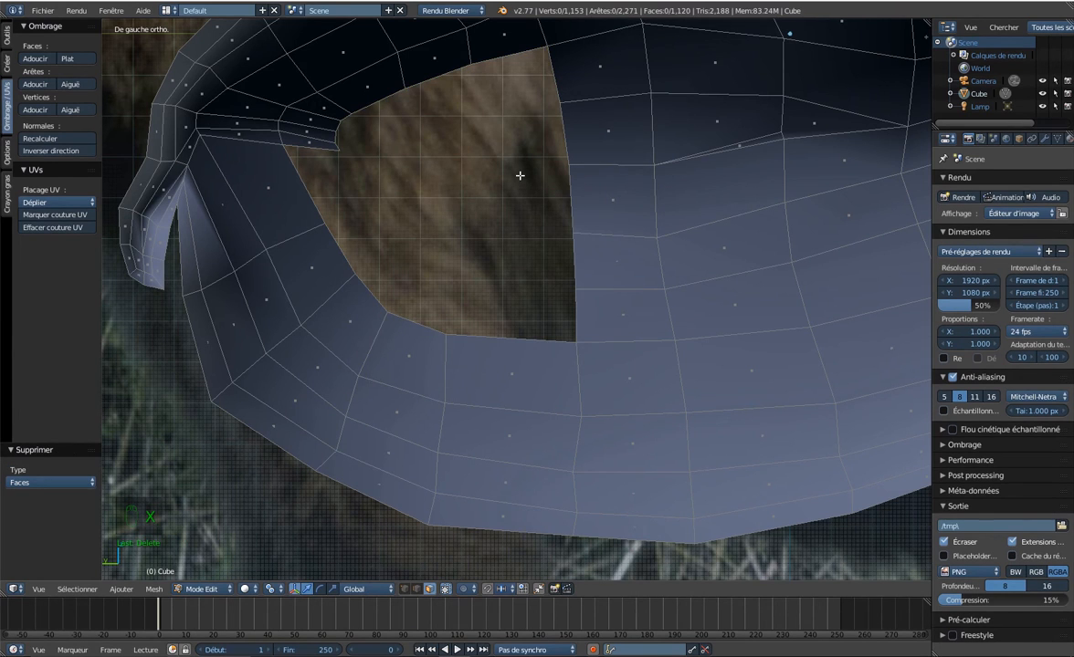
key(z)
key(z)
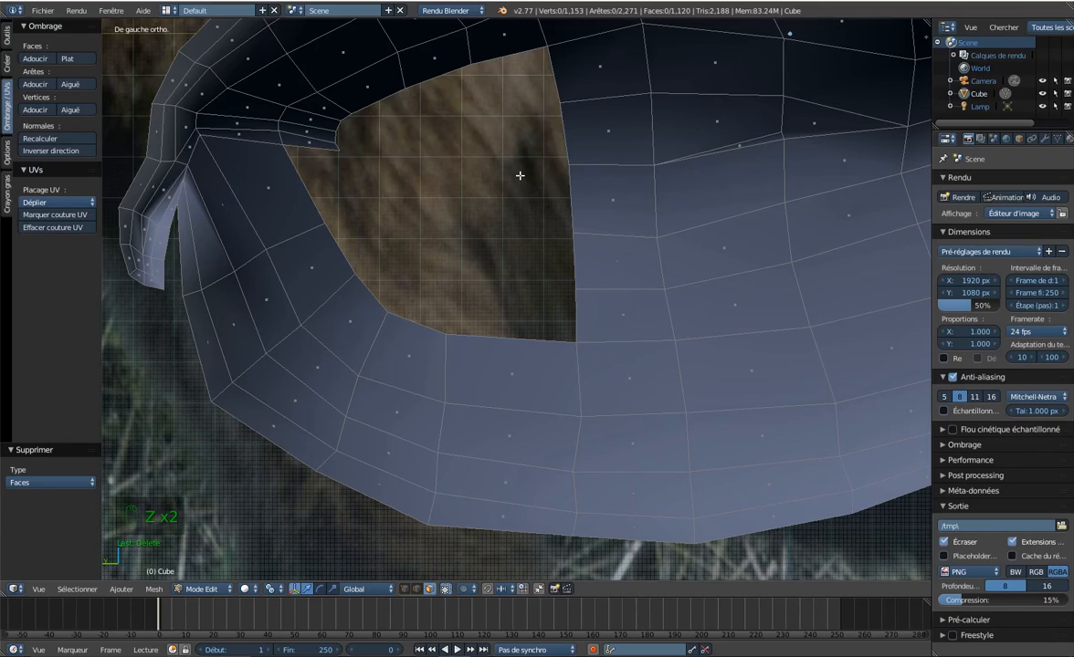
key(alt+h)
middle_drag(544, 163, 518, 202)
key(KP_3)
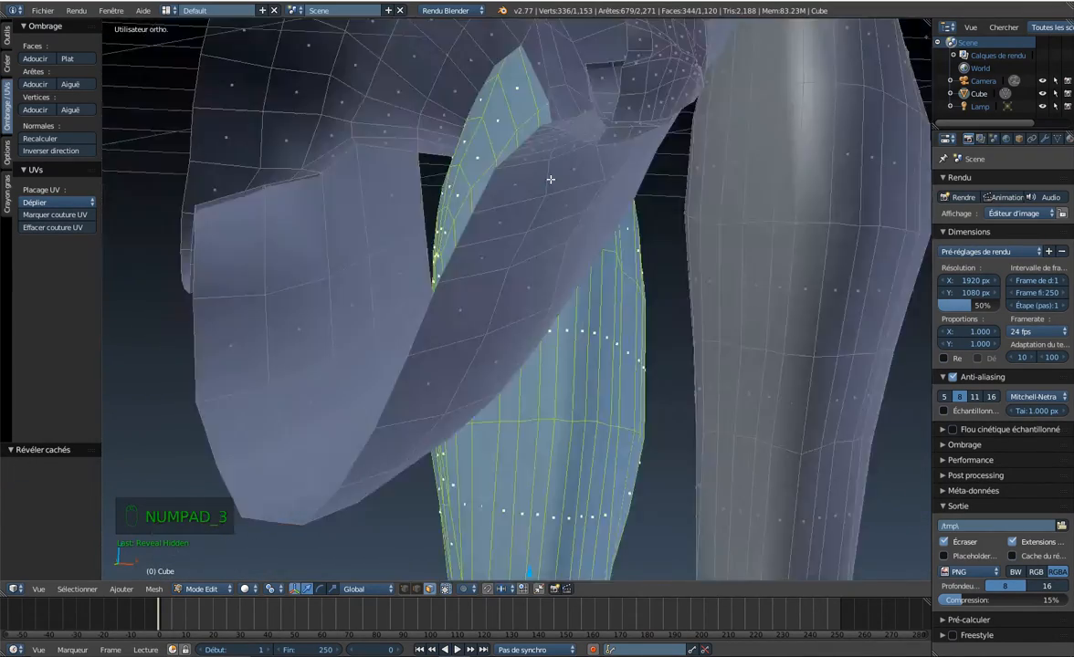
key(ctrl+KP_3)
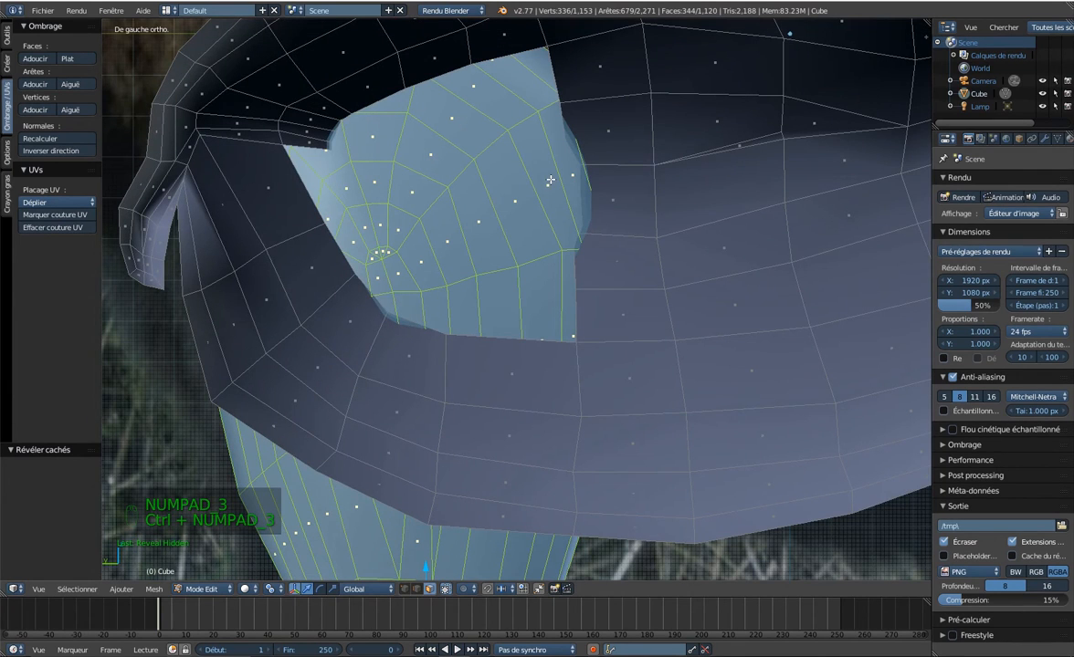
Undo the deletion, delete the overlapped body faces except the lower front corner face, and reveal the hind leg.
key(ctrl+z)
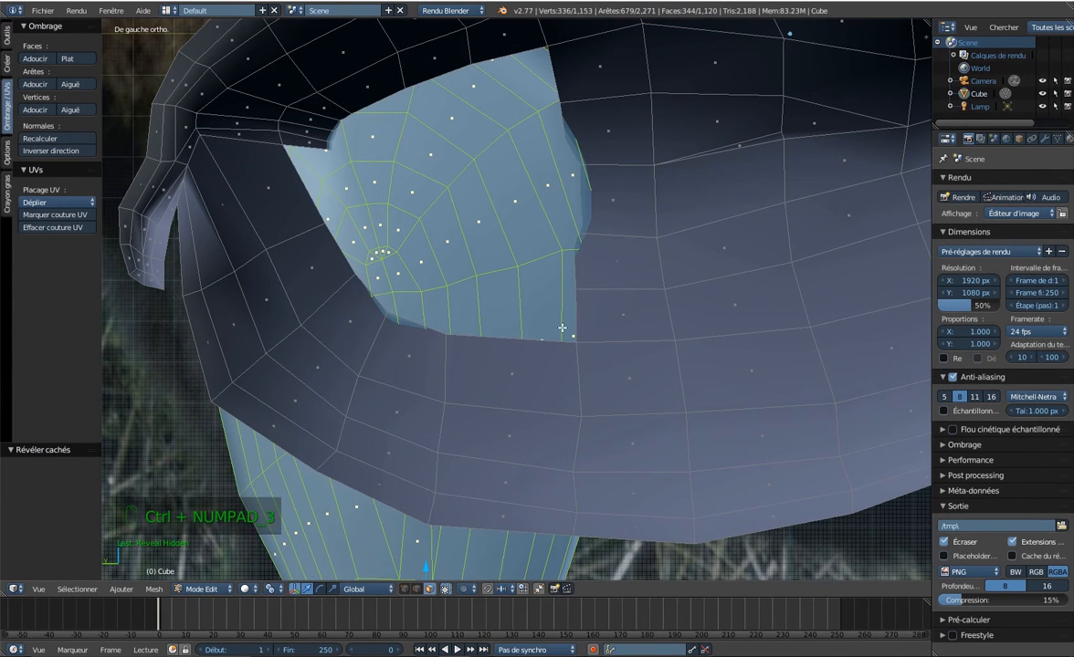
key(ctrl+z)
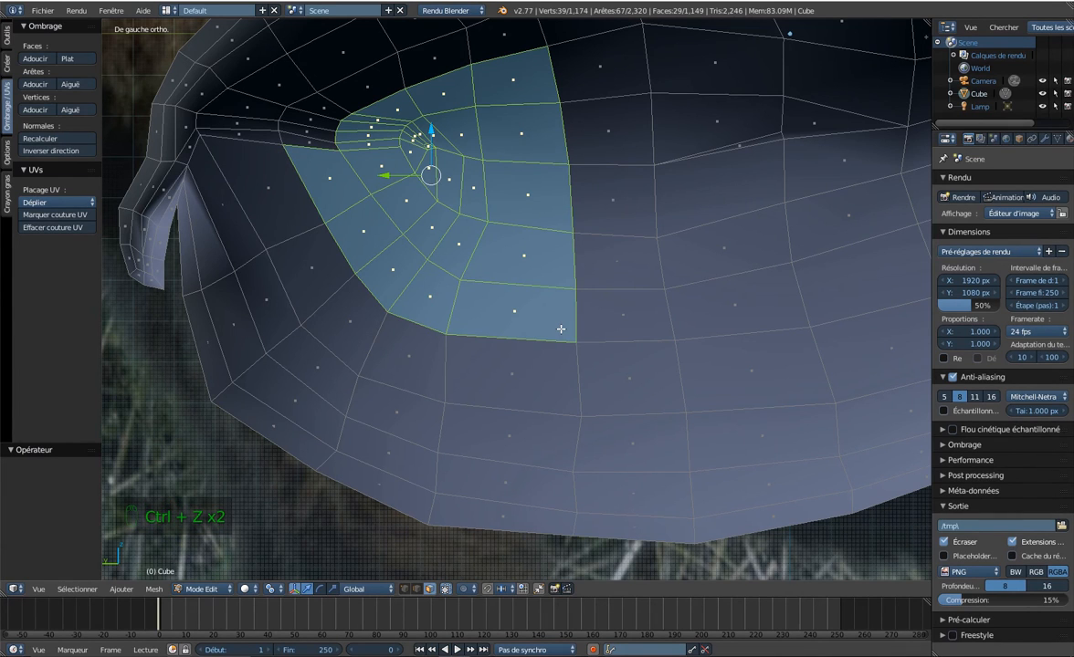
key(x)
click(536, 320)
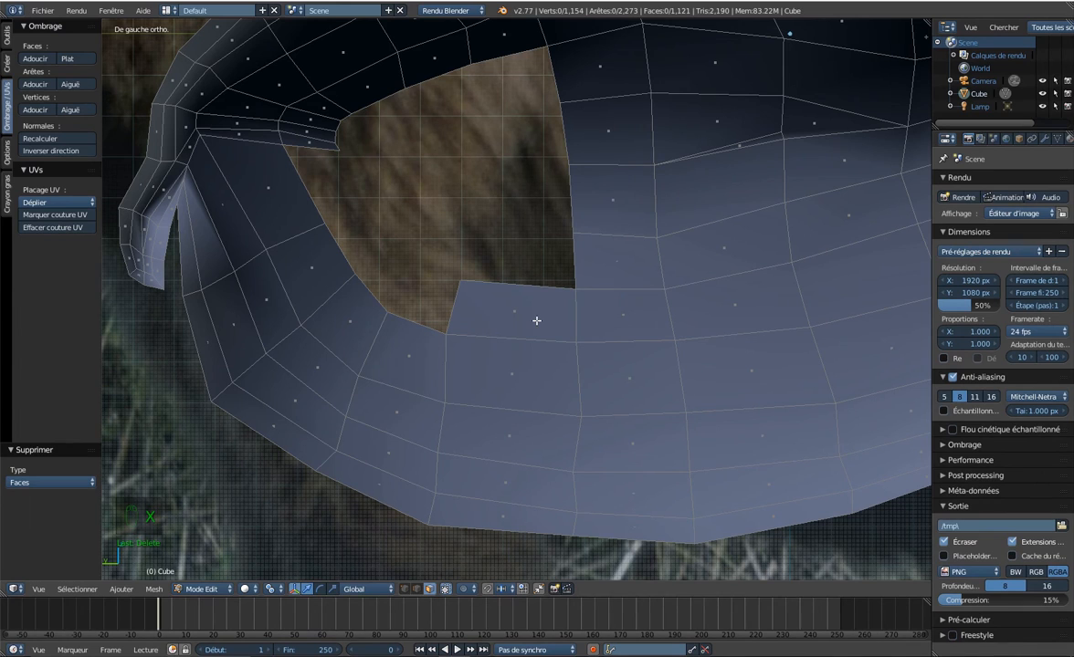
key(alt+h)
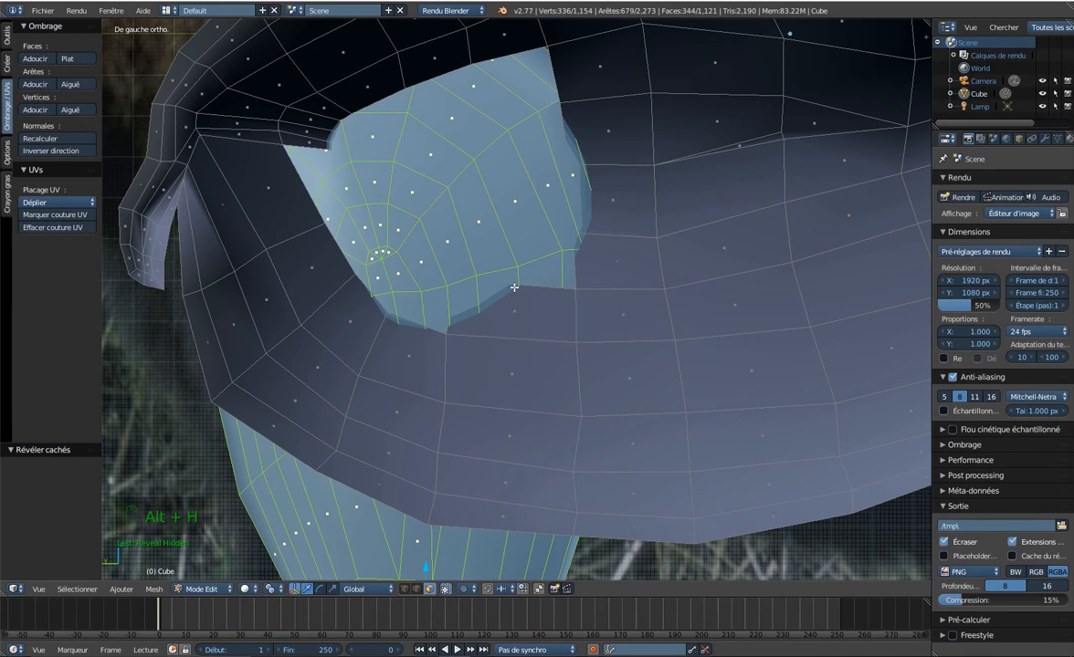
In vertex selection, move the body opening's lower front corner vertex by -0.089 along Y and -0.040 along Z.
key(z)
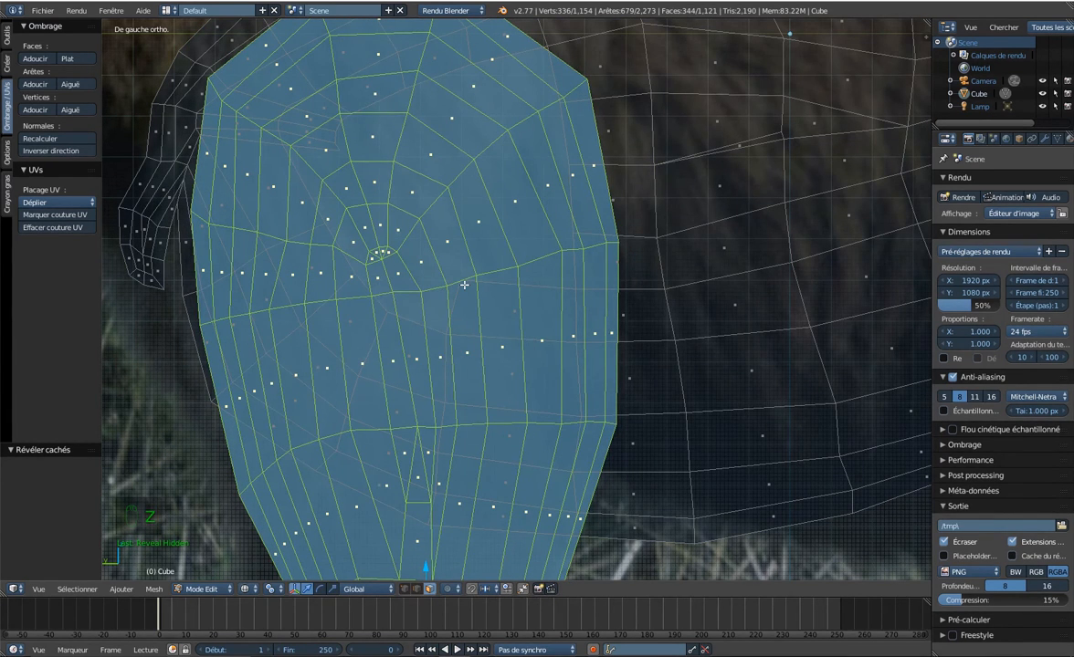
key(ctrl+Tab)
click(462, 285)
right_click(461, 281)
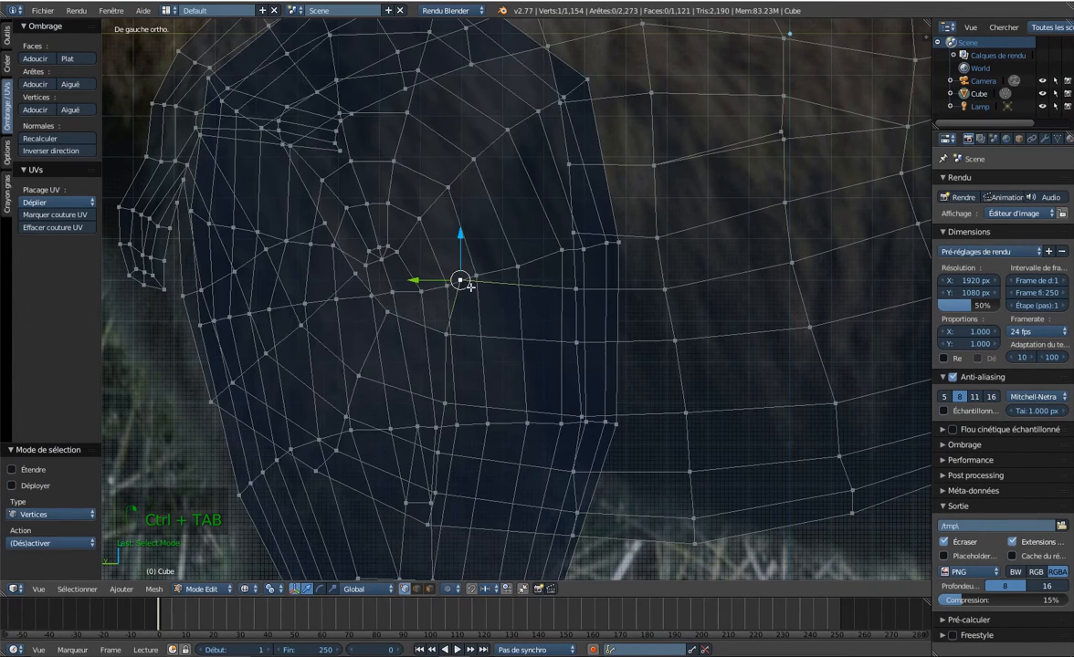
key(z)
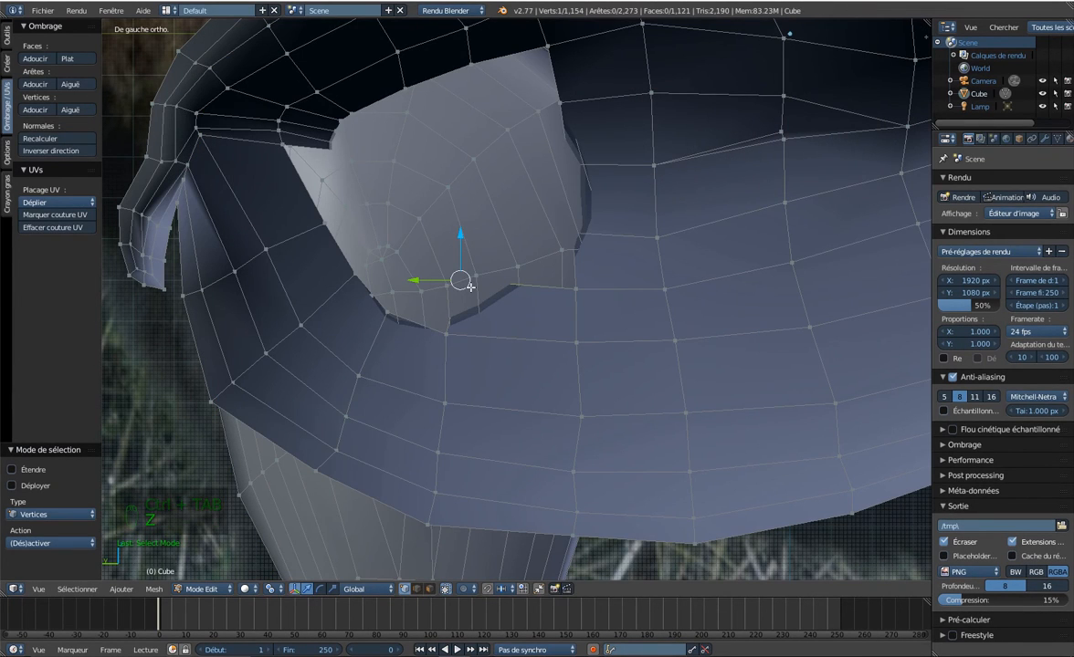
key(g)
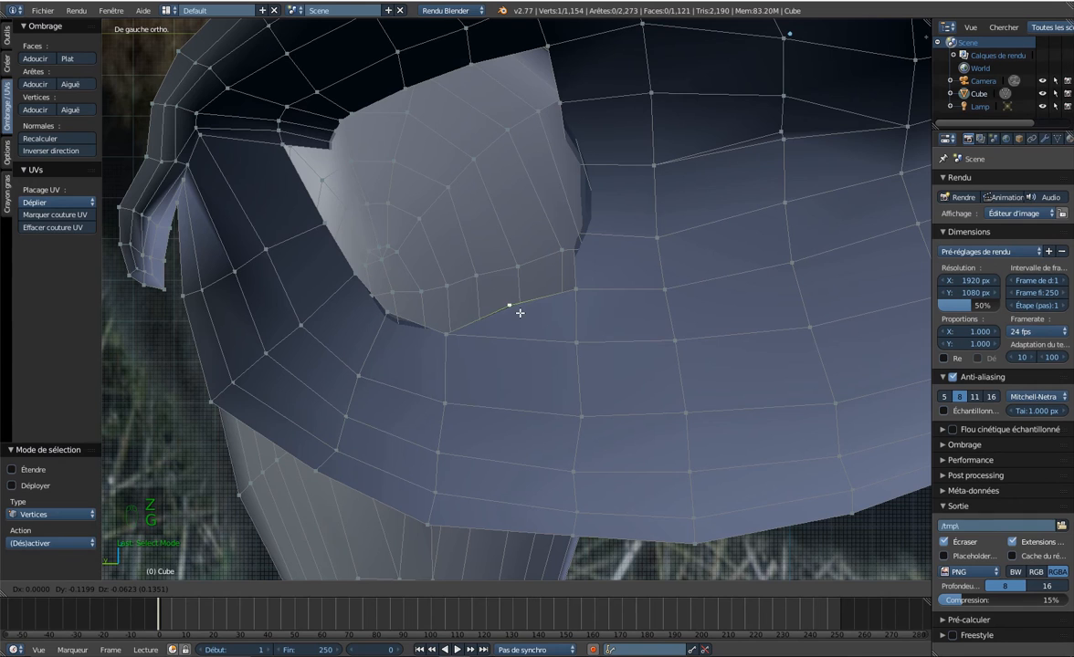
click(507, 304)
Move two vertices of the opening's front edge outward towards the leg's outline, the upper one by -0.039 Y and 0.009 Z.
key(z)
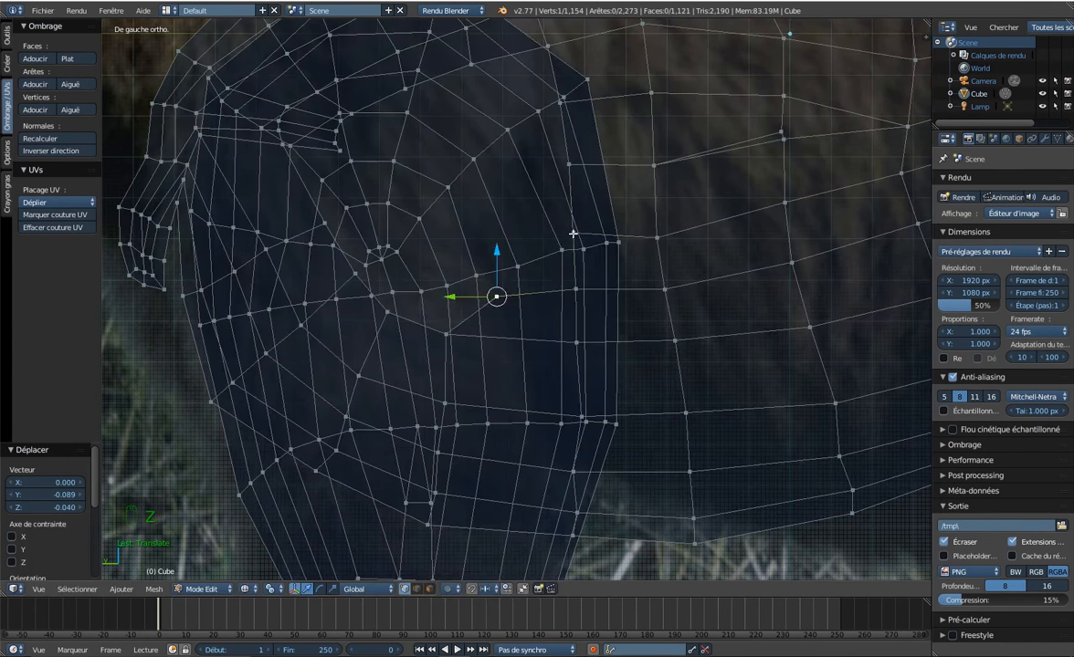
right_click(573, 234)
key(z)
right_drag(574, 233, 587, 235)
key(z)
right_click(569, 165)
right_drag(569, 164, 584, 161)
key(z)
Shift the three vertices at the opening's upper rear notch by 0.020 Y and 0.003 Z and nudge them further backward.
shift+middle_drag(545, 46, 550, 69)
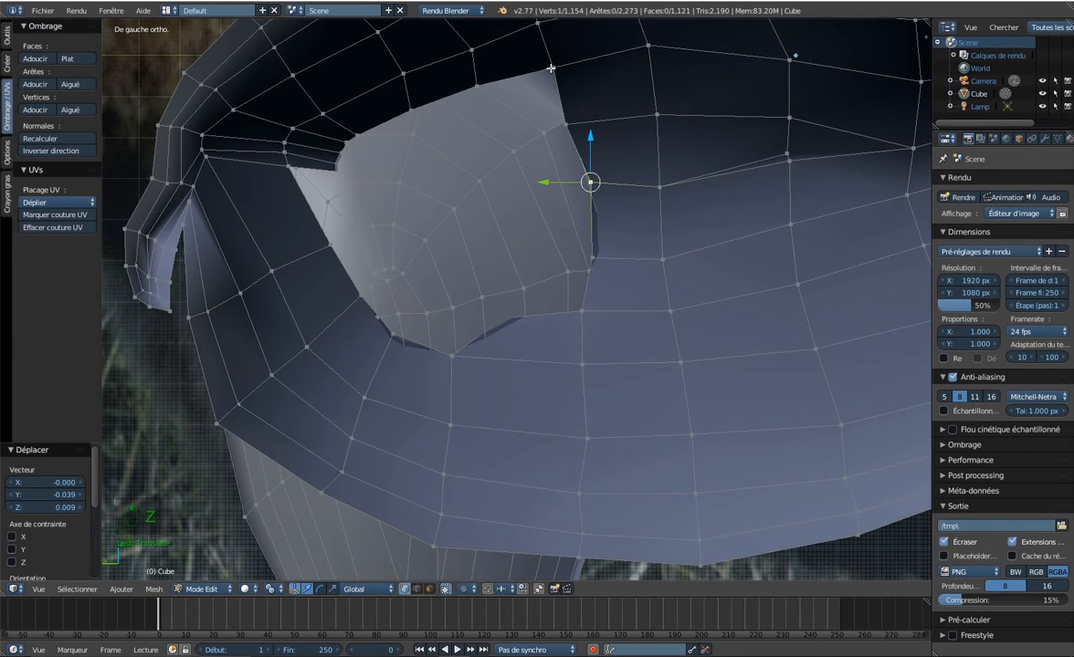
key(z)
right_click(345, 171)
shift+right_click(340, 165)
shift+right_click(342, 154)
key(z)
key(g)
click(334, 151)
key(z)
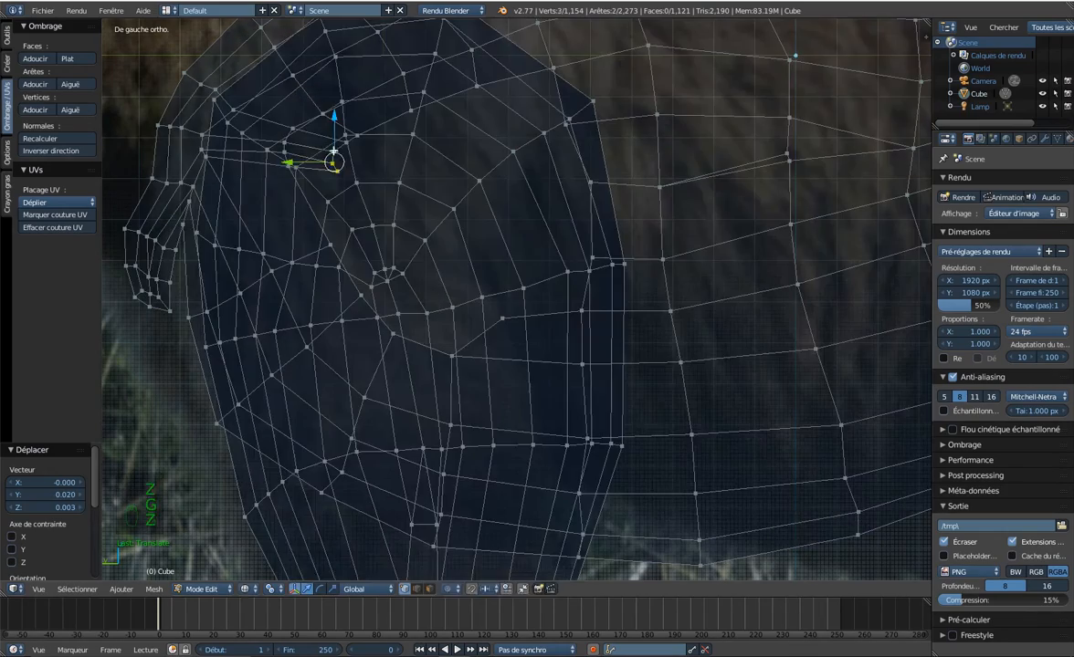
key(g)
click(321, 167)
key(z)
key(g)
click(316, 168)
Select the two upper vertices of the opening's rear edge and move them backward along Y.
right_click(321, 152)
mouse_move(439, 155)
middle_down()
mouse_move(507, 155)
mouse_move(573, 224)
mouse_move(446, 147)
mouse_move(552, 159)
middle_up()
right_click(444, 156)
shift+right_click(475, 235)
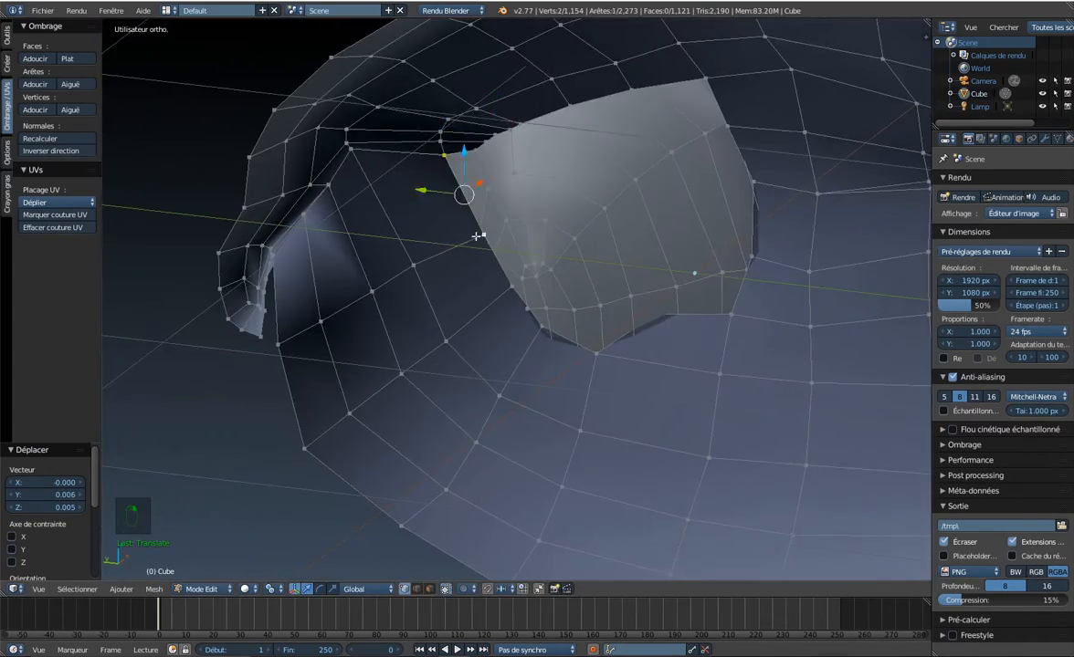
drag(436, 221, 379, 215)
middle_drag(380, 216, 393, 274)
drag(510, 326, 473, 323)
Select the neighbouring body vertices behind the opening and move them by 0.023 along Y.
right_click(460, 345)
shift+right_click(424, 270)
drag(398, 307, 375, 304)
middle_drag(375, 304, 625, 397)
right_click(642, 305)
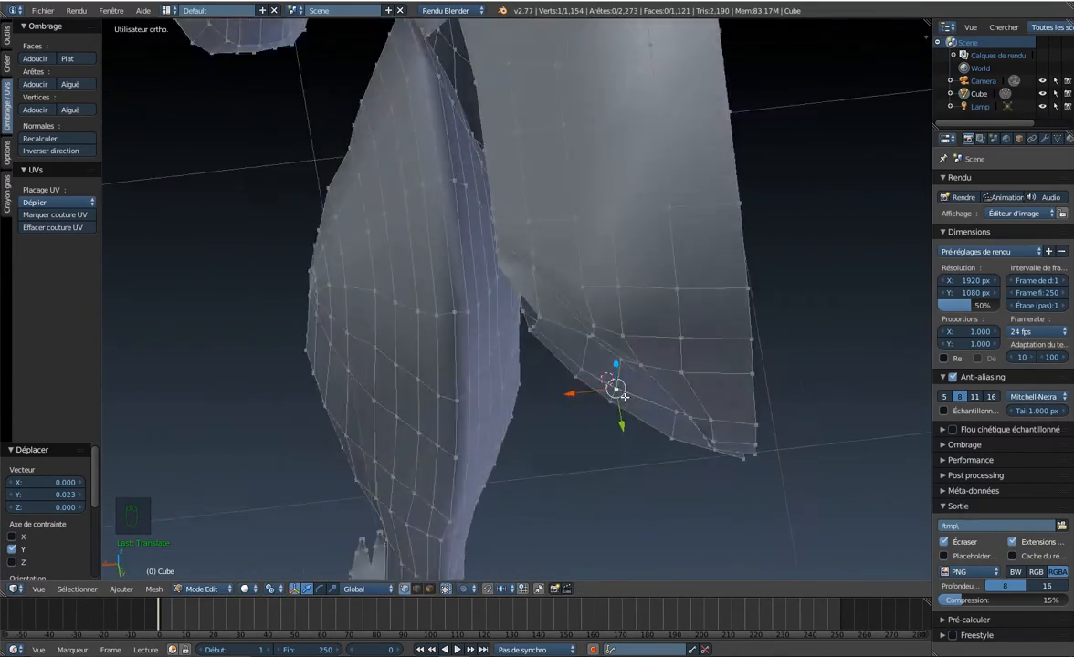
Try circle-selecting the hind leg faces seen through the opening, check them from outside, and clear the selection.
key(KP_3)
key(ctrl+KP_3)
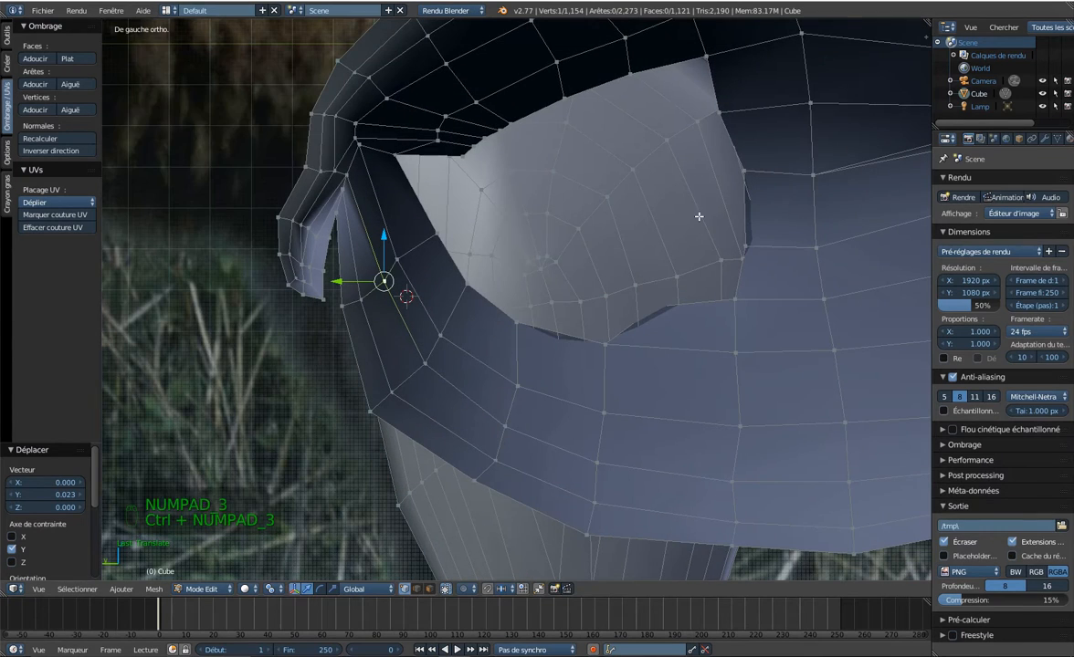
key(ctrl+Tab)
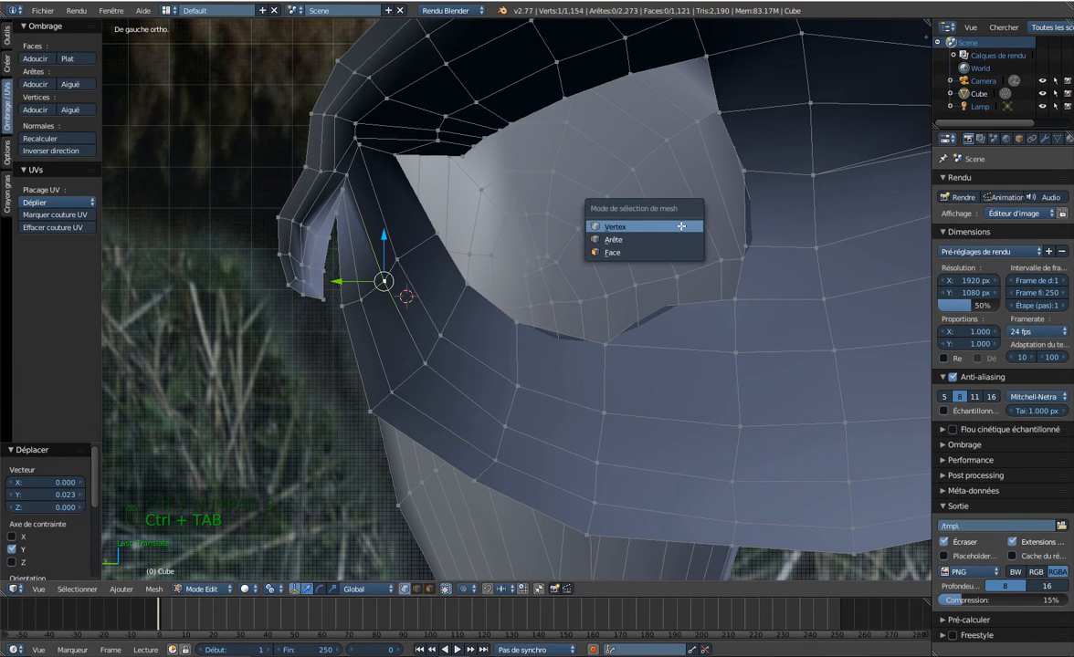
click(610, 252)
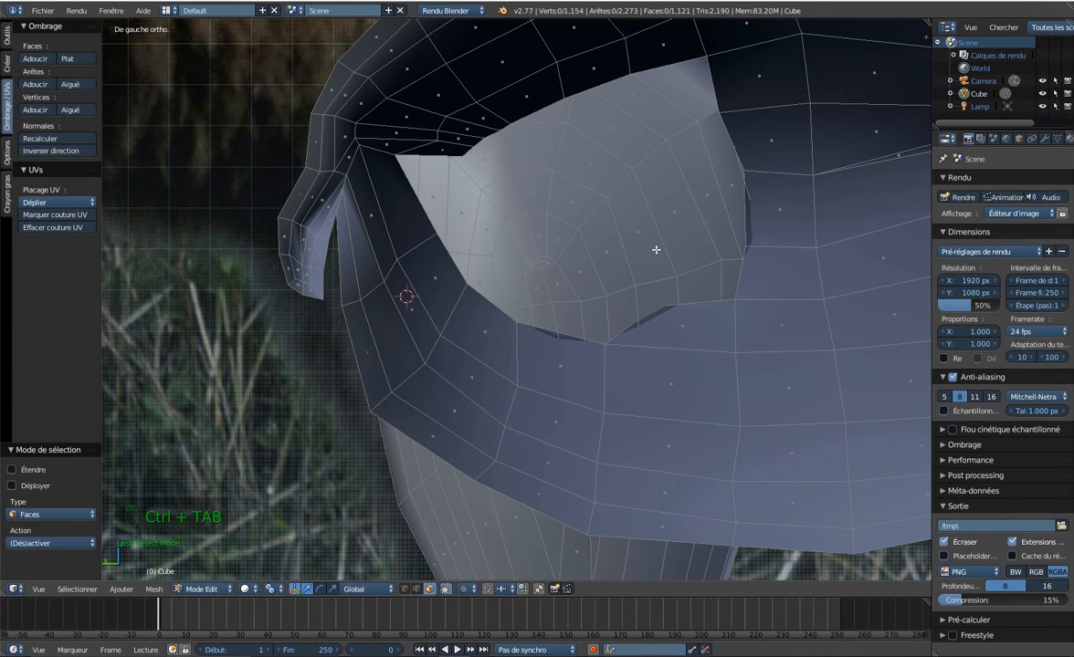
key(c)
mouse_move(614, 232)
mouse_down()
mouse_move(489, 241)
mouse_move(522, 267)
mouse_move(501, 274)
mouse_move(626, 196)
mouse_move(645, 163)
mouse_move(581, 123)
mouse_move(589, 112)
mouse_move(406, 183)
mouse_up()
right_click(659, 258)
mouse_move(659, 258)
middle_down()
mouse_move(730, 290)
mouse_move(476, 177)
mouse_move(456, 179)
mouse_move(492, 183)
mouse_move(472, 155)
mouse_move(494, 265)
mouse_move(493, 338)
mouse_move(475, 361)
mouse_move(460, 351)
middle_up()
scroll(477, 177, down, 3)
shift+right_click(472, 155)
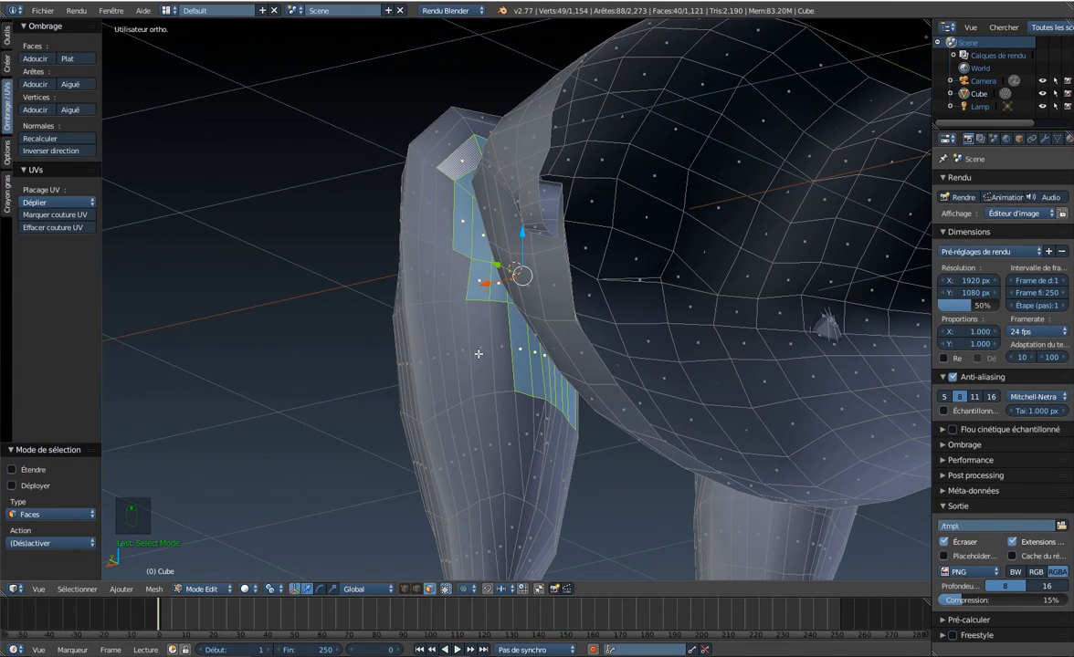
key(a)
Add one centred loop cut around the upper part of the hind leg.
key(ctrl+r)
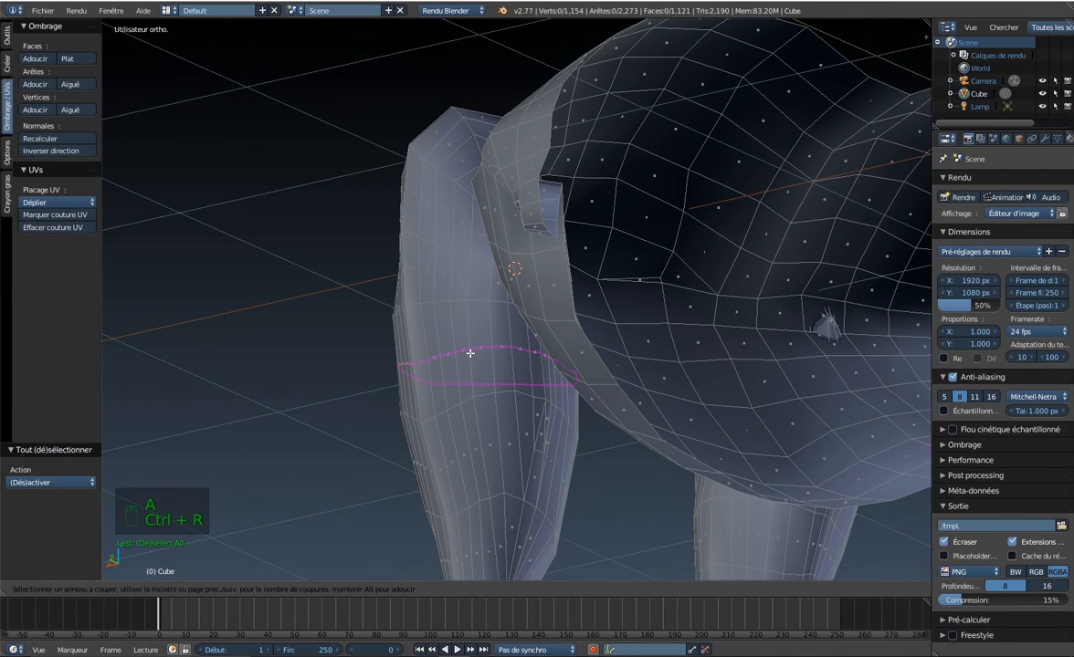
click(469, 353)
right_click(469, 354)
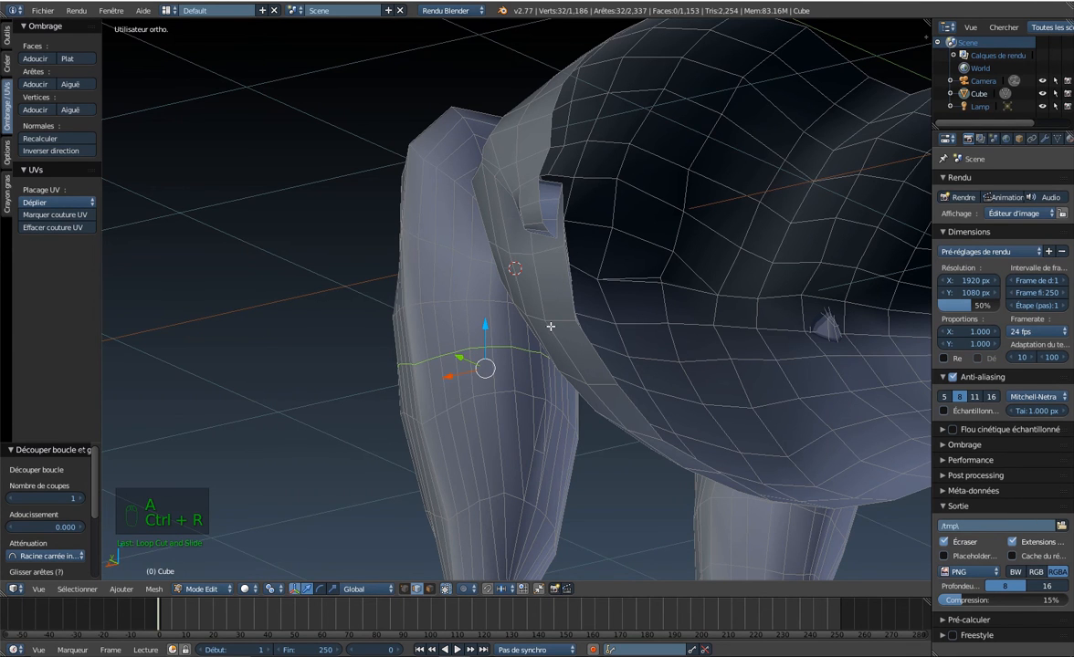
In face selection, circle-select the hind leg's inner faces seen through the body opening from the left view and delete them.
key(ctrl+Tab)
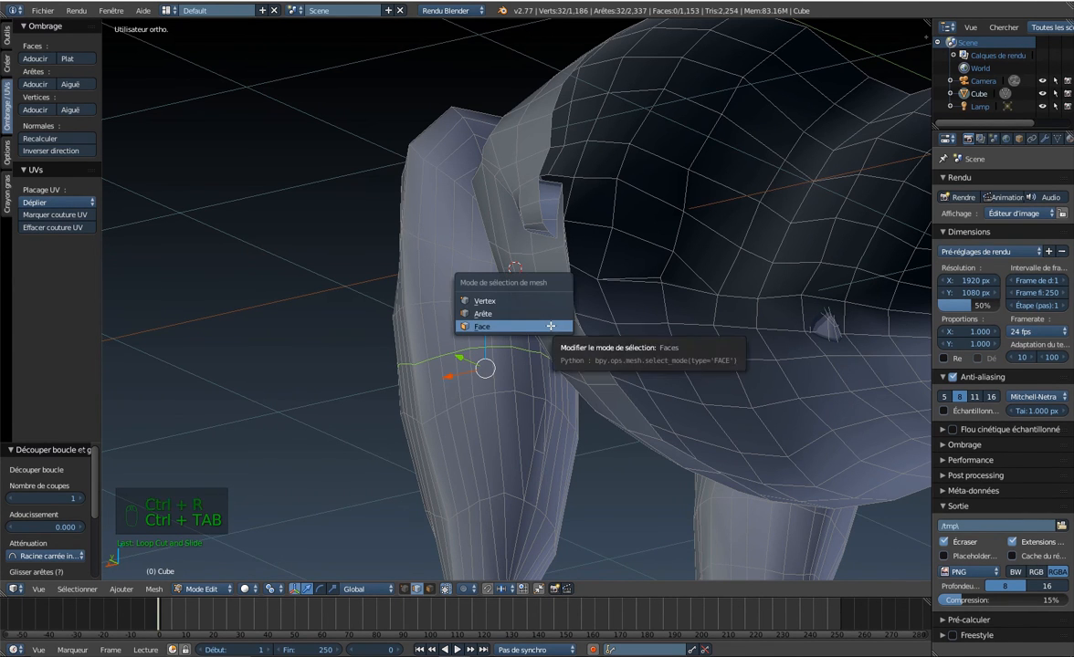
click(548, 326)
key(ctrl+KP_3)
key(v)
key(c)
mouse_move(549, 221)
mouse_down()
mouse_move(558, 283)
mouse_move(498, 269)
mouse_up()
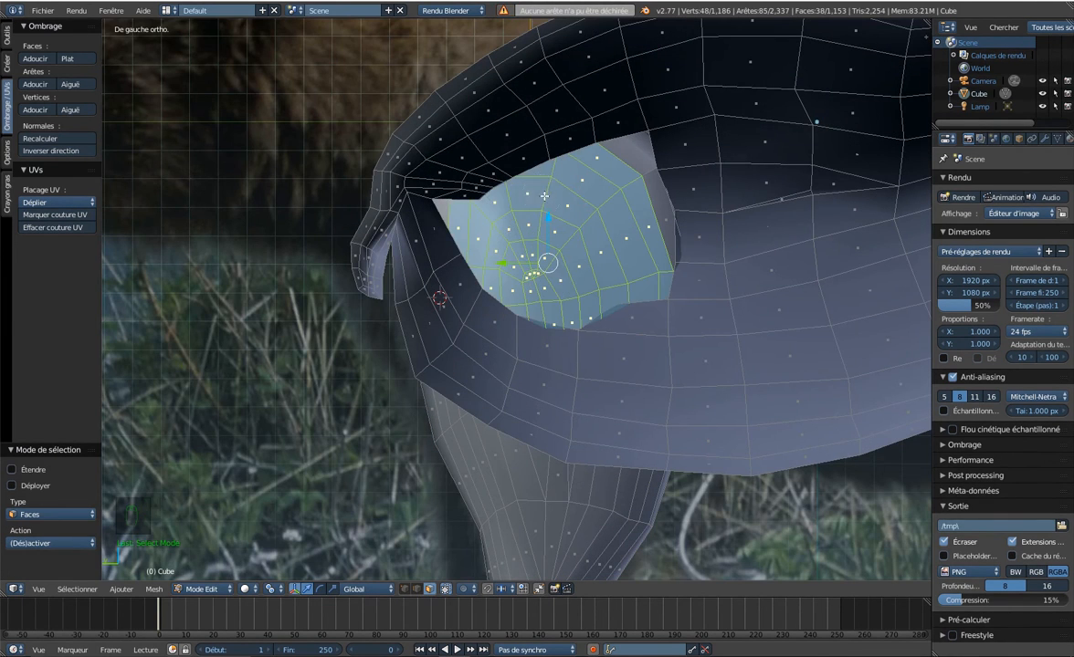
right_click(497, 269)
mouse_move(498, 270)
middle_down()
mouse_move(559, 319)
mouse_move(537, 329)
mouse_move(603, 407)
mouse_move(556, 455)
mouse_move(594, 444)
mouse_move(582, 426)
middle_up()
key(x)
click(583, 366)
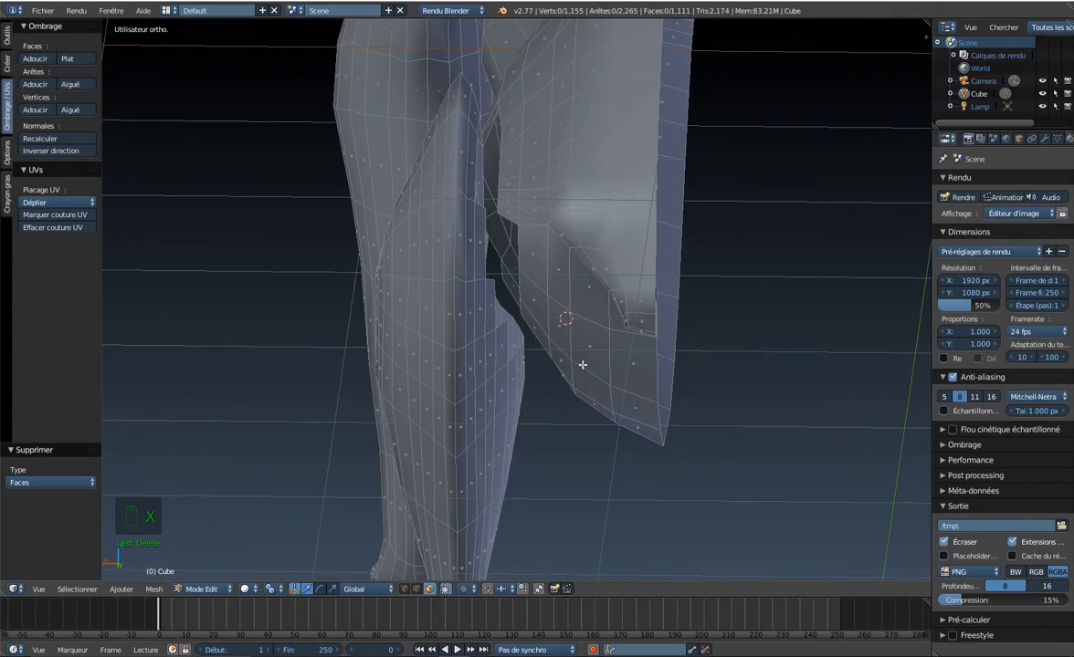
Examine the gap between the open edges of the hind leg and the body up close.
middle_drag(589, 341, 557, 363)
shift+middle_drag(512, 153, 450, 250)
scroll(444, 226, up, 7)
scroll(444, 226, down, 6)
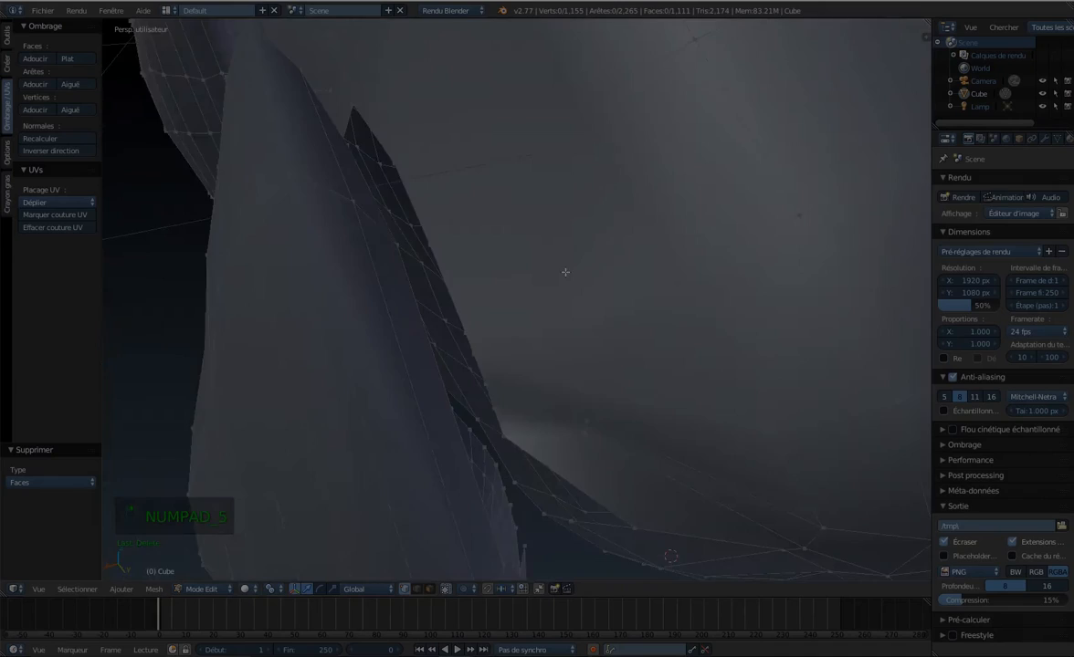
Merge a body edge vertex with its matching hind leg vertex and move a vertex along the opening 0.102 on Y.
middle_drag(566, 271, 512, 146)
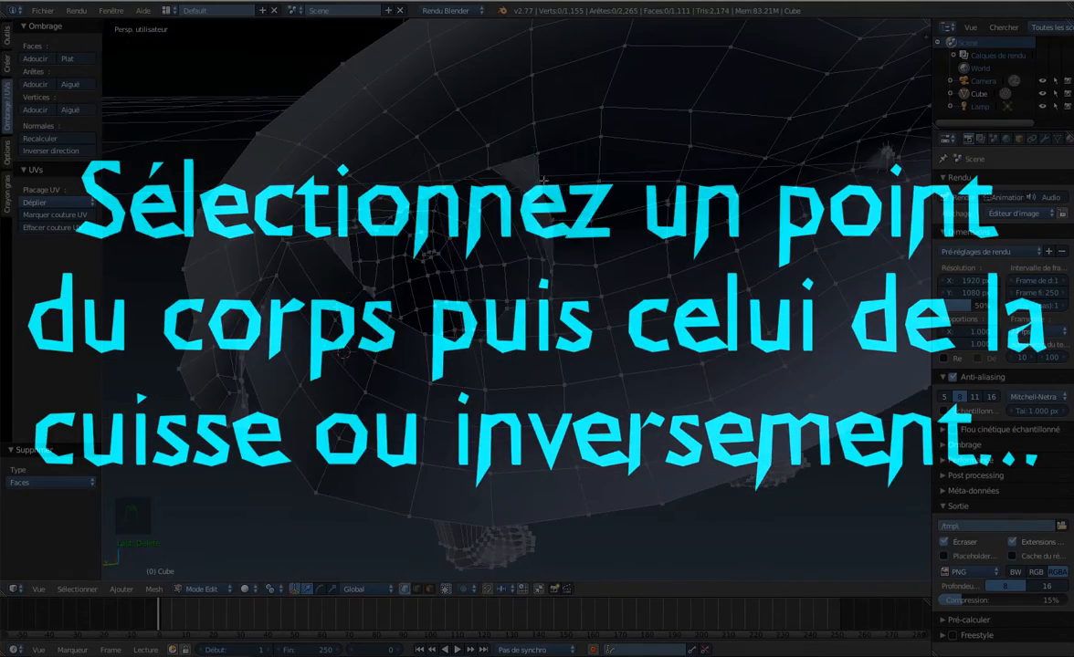
key(alt+m)
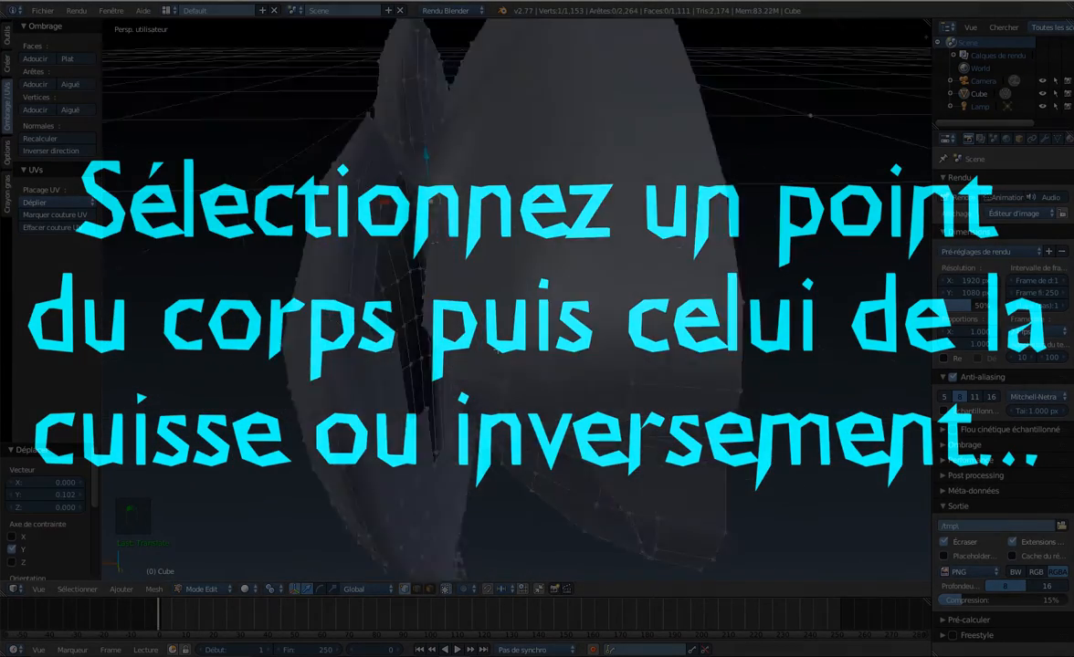
key(g)
key(y)
click(454, 289)
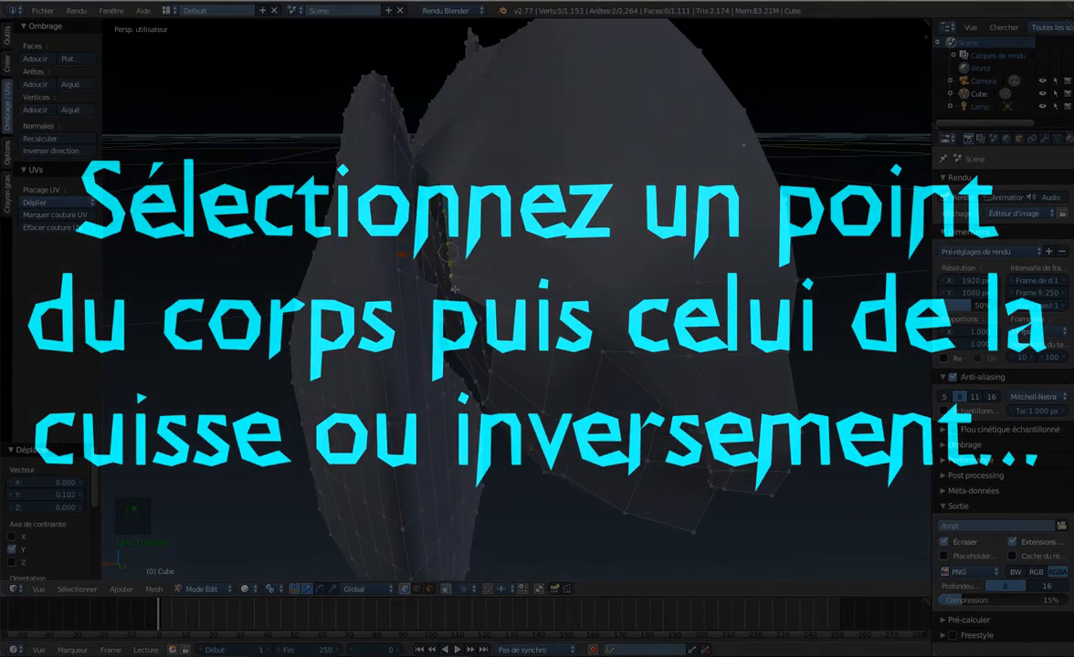
middle_drag(453, 287, 475, 265)
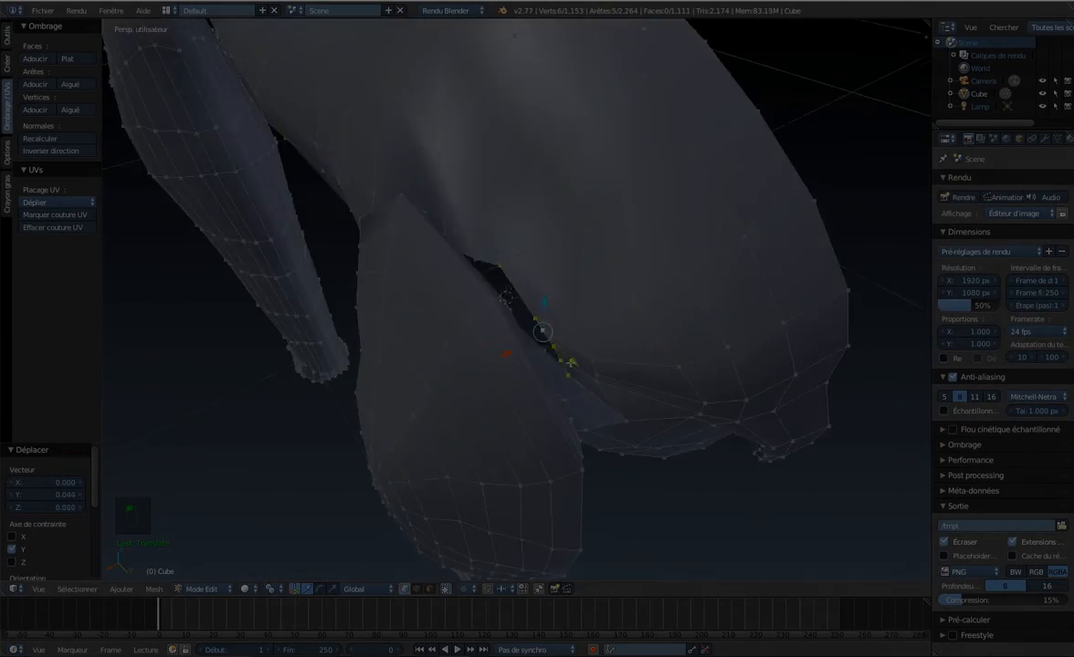
Merge further pairs of facing body and hind leg vertices at the last selected one along the open seam.
mouse_move(429, 274)
middle_down()
mouse_move(454, 302)
mouse_move(429, 265)
mouse_move(438, 292)
middle_up()
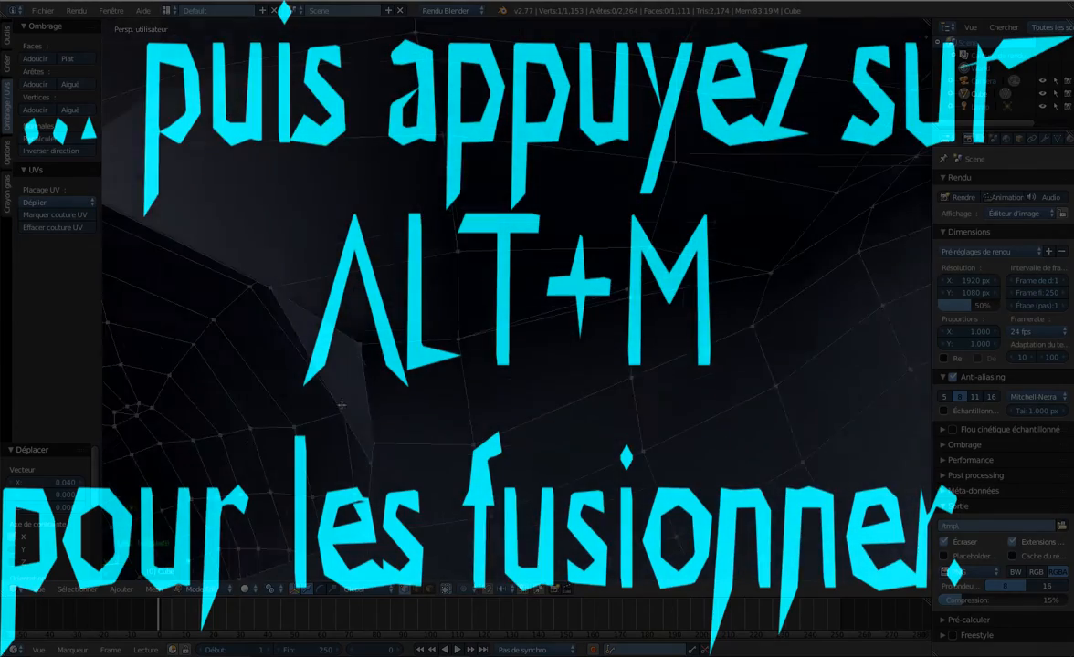
middle_drag(341, 406, 407, 338)
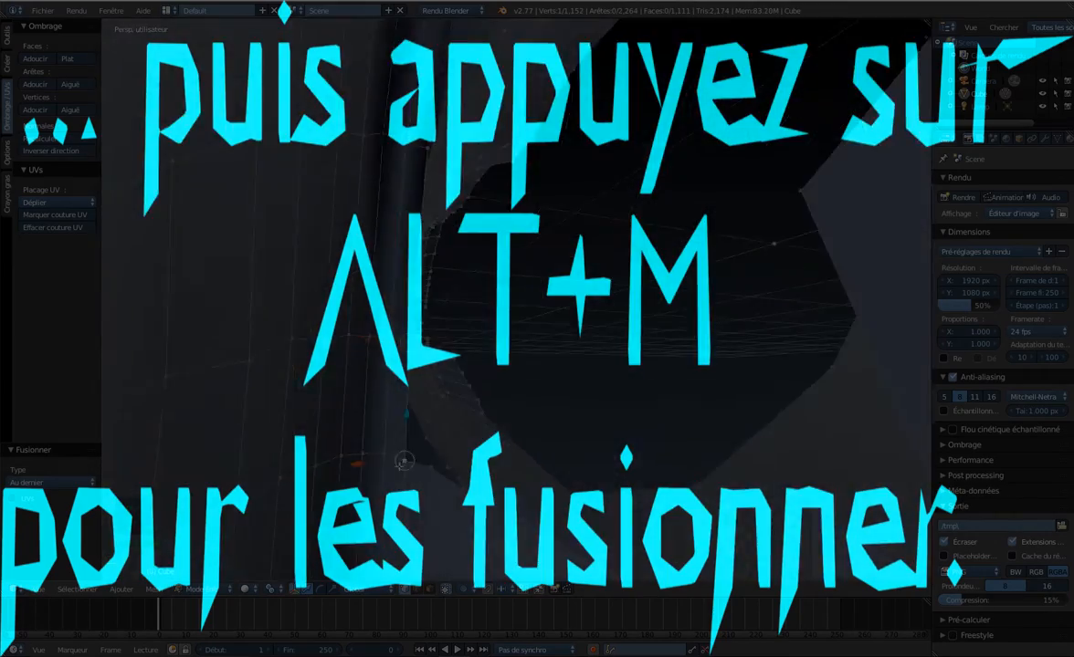
middle_drag(403, 462, 457, 439)
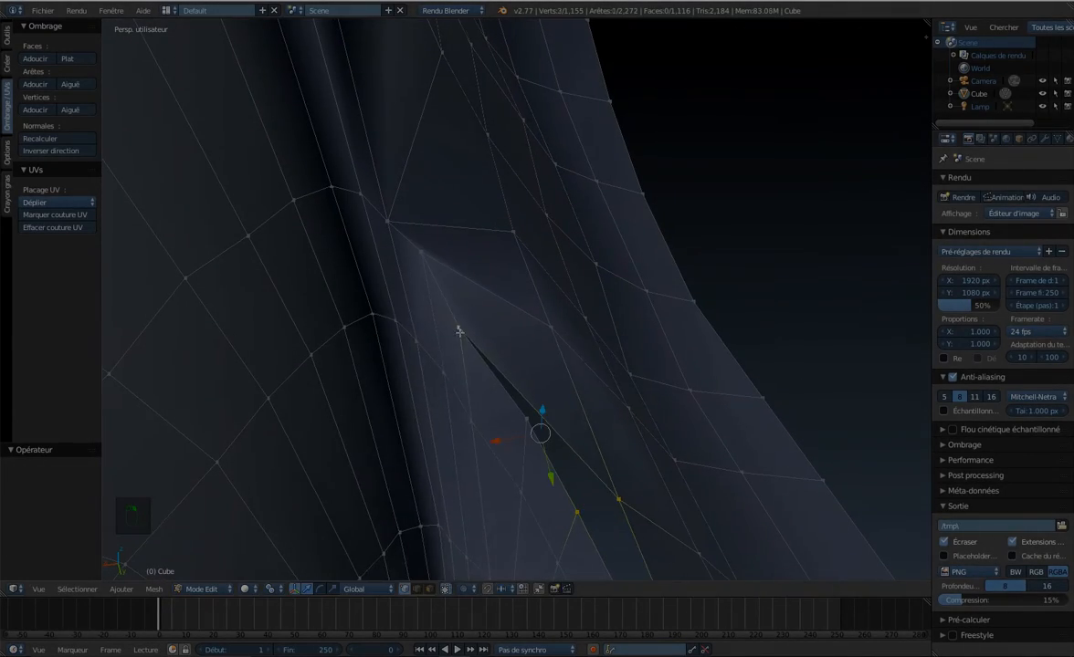
key(alt+m)
click(503, 425)
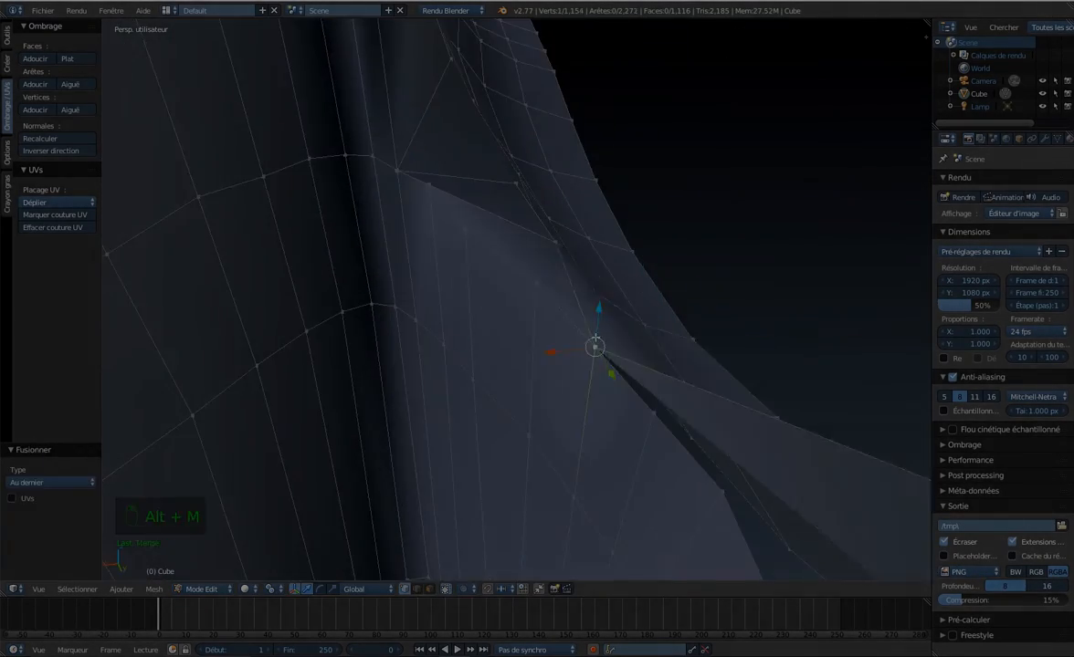
Delete the stray faces at the upper end of the hind leg seam and rebuild that area with new faces.
key(x)
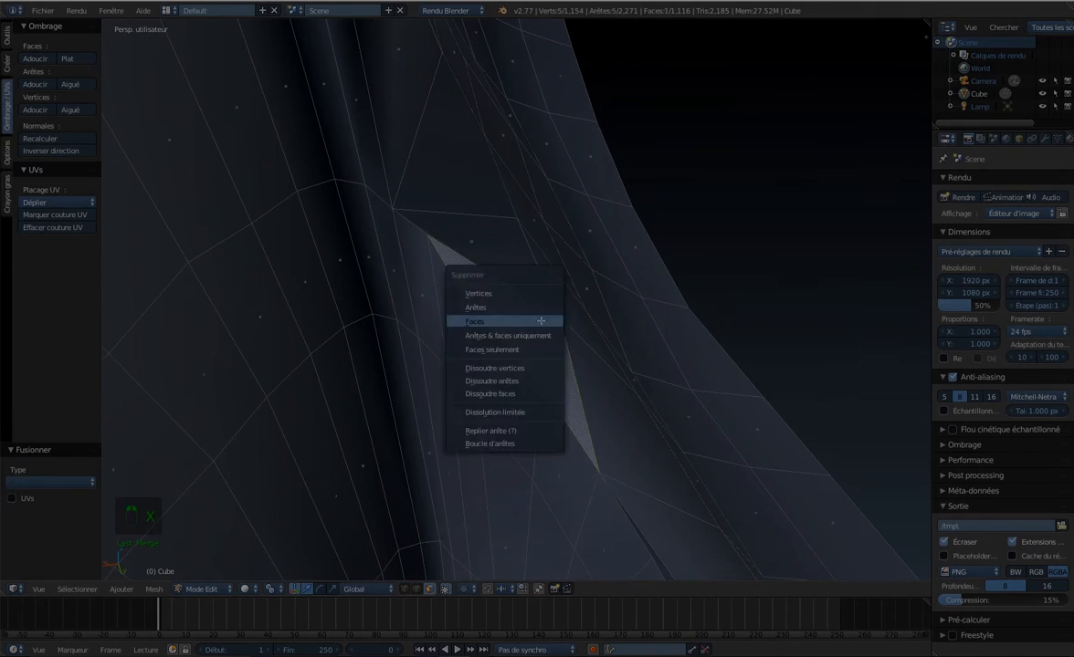
click(540, 319)
key(f)
middle_drag(539, 318, 603, 247)
right_click(663, 207)
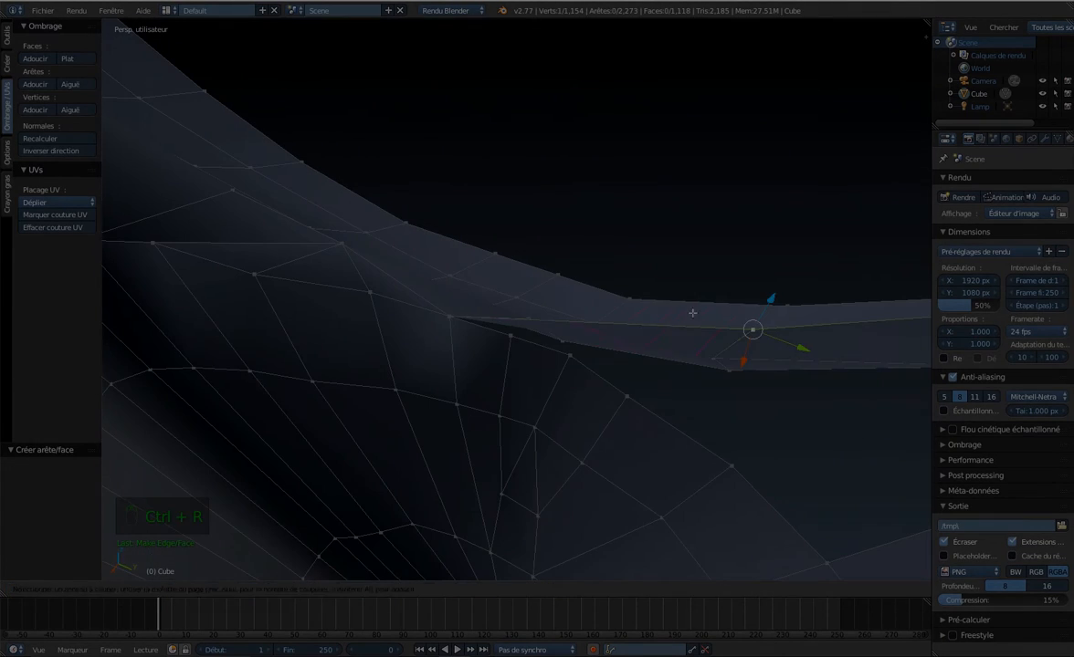
key(alt+m)
click(609, 341)
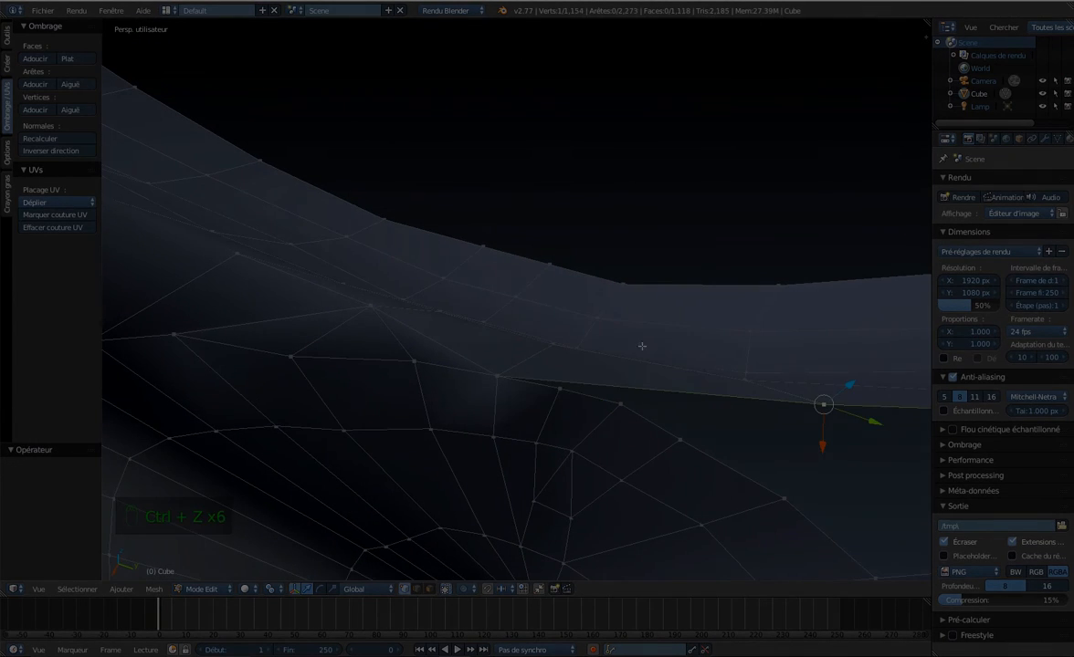
Fill the gap between the hind leg and body with new faces and add loop cuts to match their edges.
key(ctrl+r)
middle_drag(758, 407, 517, 246)
scroll(438, 228, down, 3)
key(f)
key(ctrl+r)
scroll(343, 334, up, 4)
key(ctrl+Tab)
right_click(343, 335)
key(x)
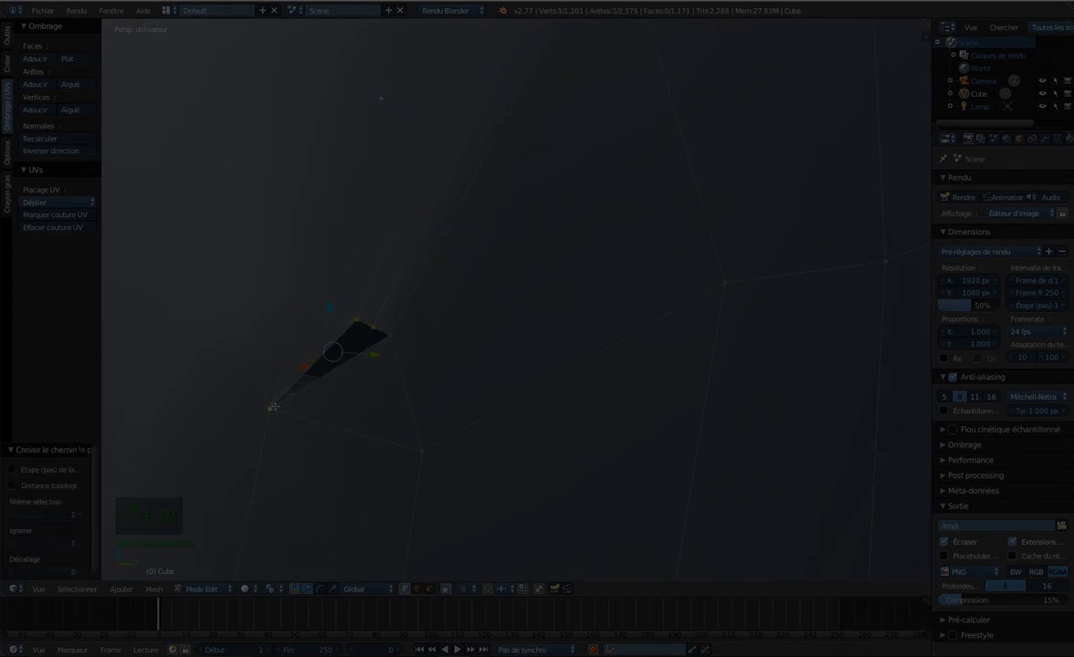
Close the small triangular hole left in the leg seam by merging its vertices, and add a loop cut nearby.
key(alt+m)
scroll(360, 249, down, 4)
middle_drag(350, 352, 364, 249)
scroll(365, 249, up, 4)
right_click(254, 341)
key(ctrl+r)
middle_drag(254, 341, 571, 314)
Replace the remaining faulty seam faces with new ones and add a single loop cut across them.
key(alt+m)
key(x)
key(f)
scroll(552, 364, down, 4)
key(ctrl+r)
scroll(570, 314, up, 3)
right_click(571, 314)
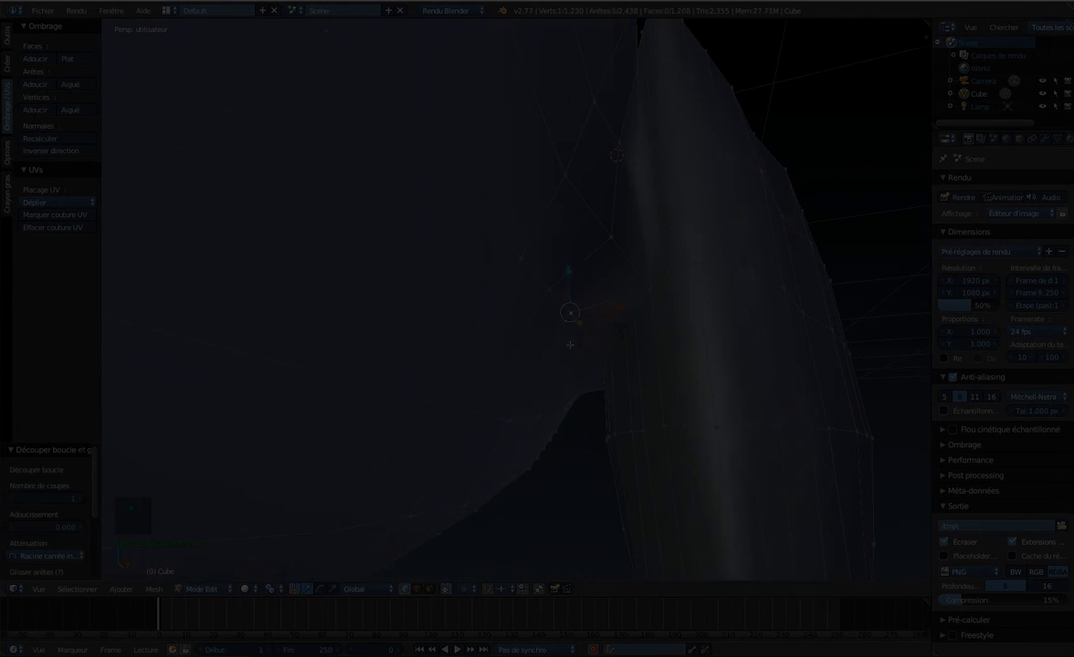
Smooth the transition between the leg and body by shifting single seam vertices, including one along X.
drag(594, 342, 604, 364)
scroll(583, 383, down, 3)
middle_drag(583, 384, 649, 272)
scroll(548, 228, up, 4)
drag(659, 252, 653, 270)
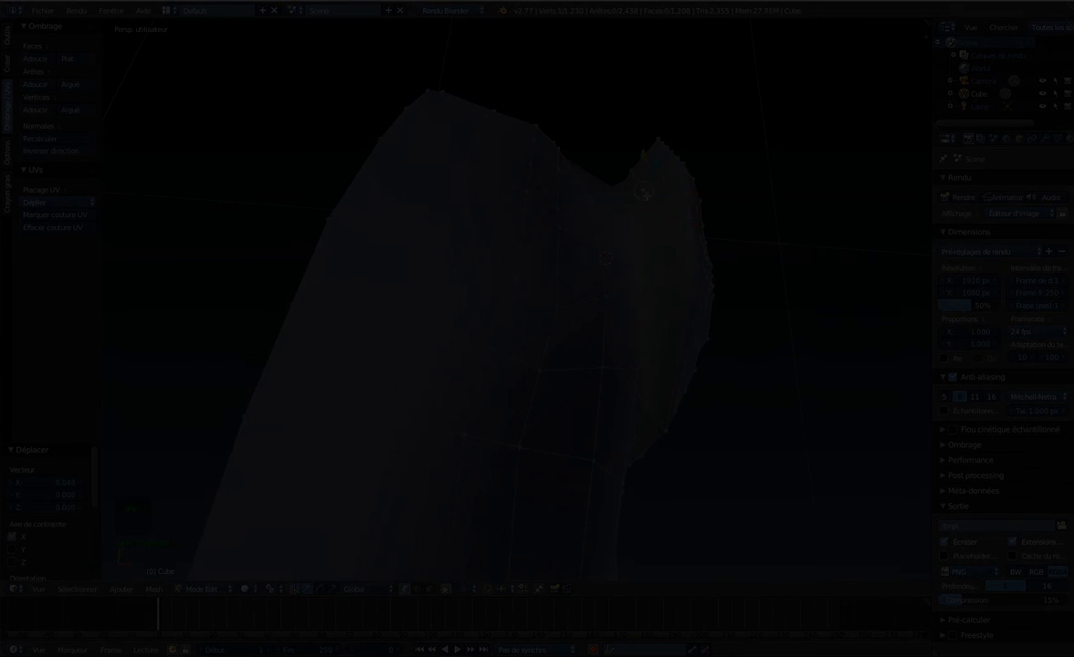
middle_drag(644, 192, 604, 253)
click(618, 365)
middle_drag(618, 365, 580, 408)
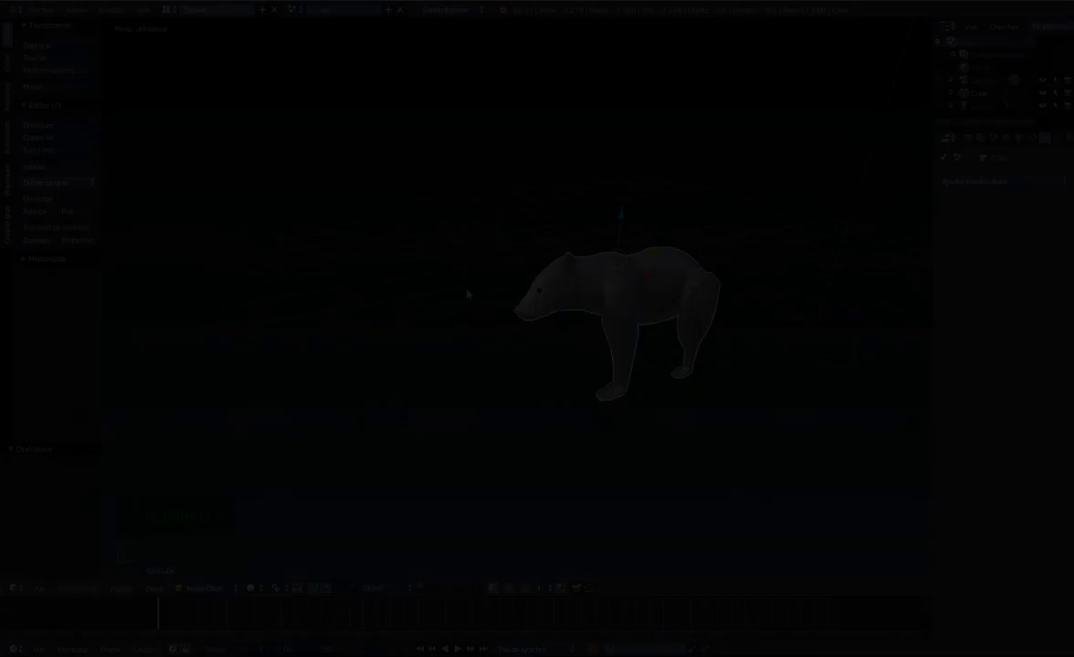
Add a Mirror modifier on the X axis to the half bear in object mode.
key(KP_5)
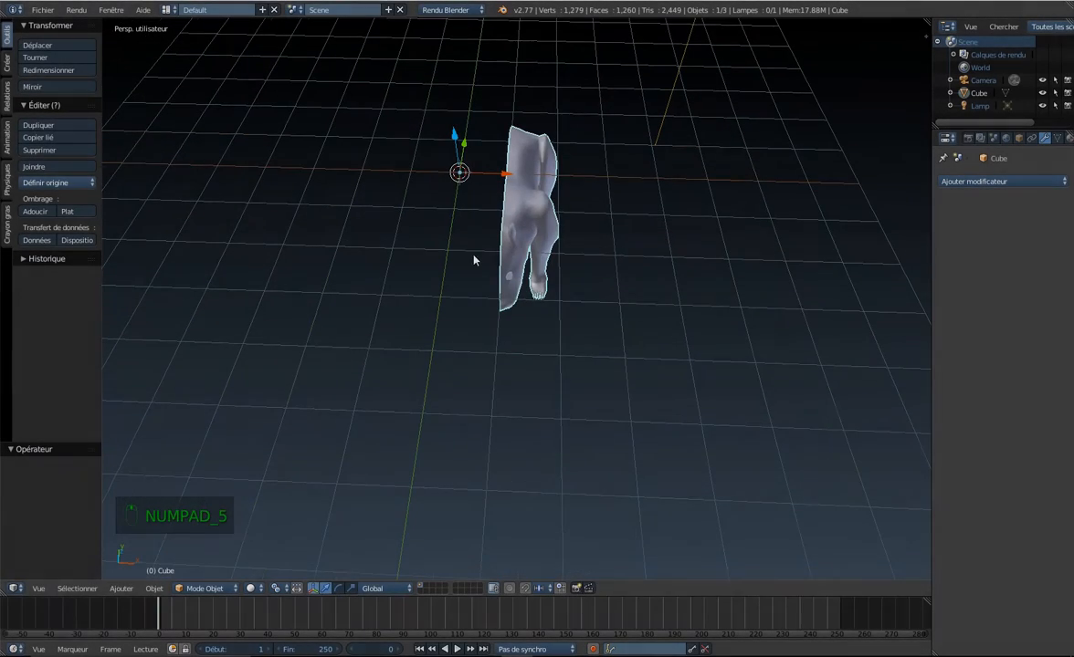
click(1033, 138)
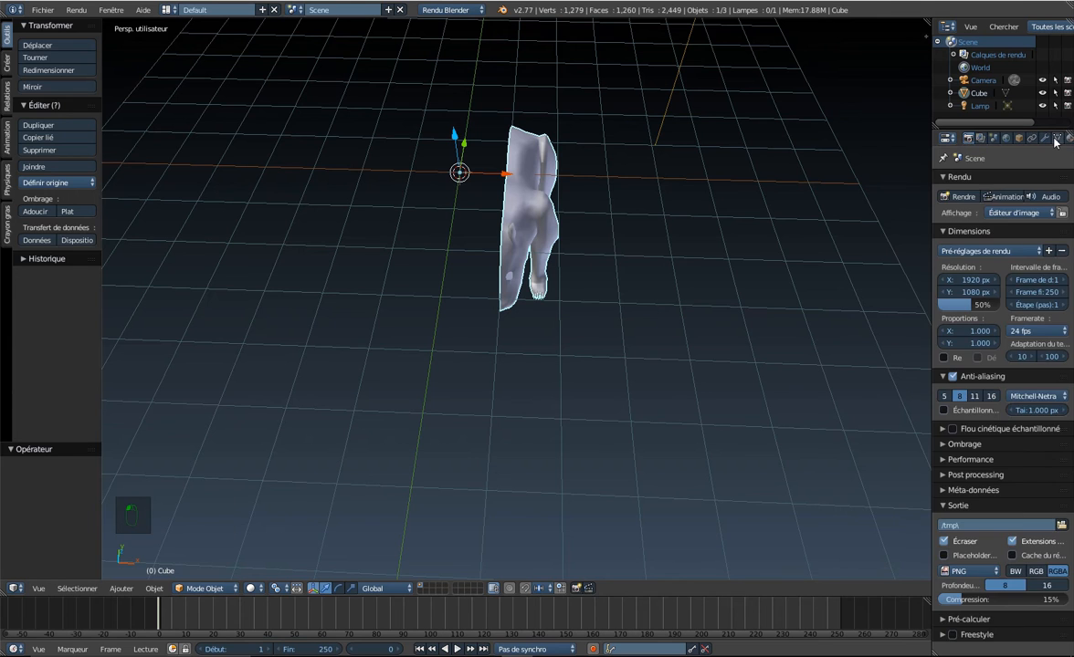
click(1044, 138)
click(1030, 182)
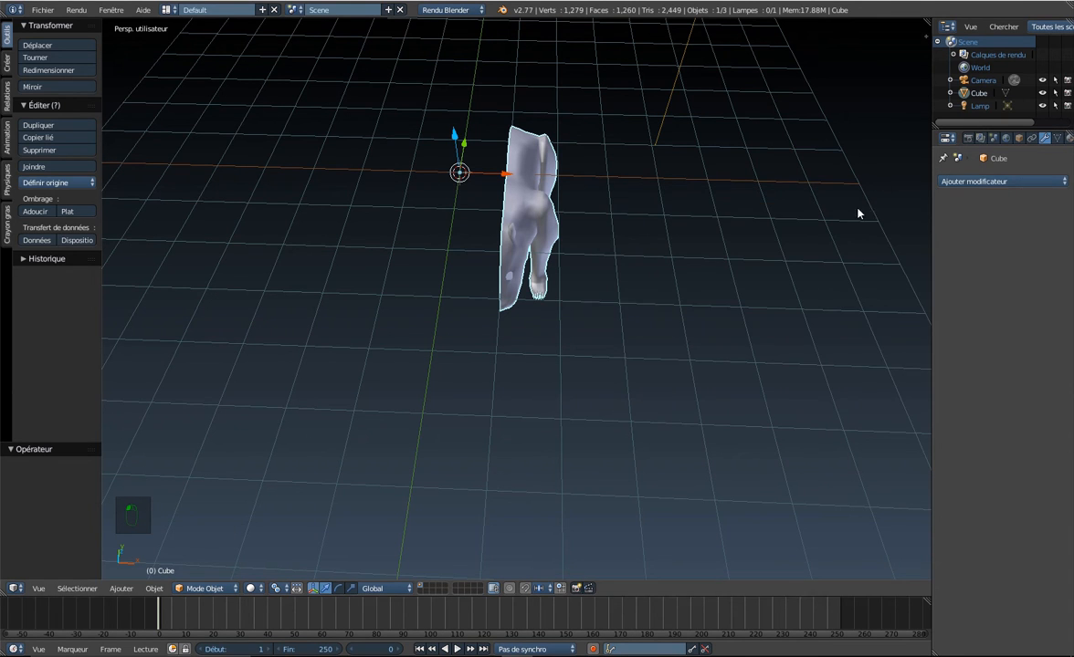
click(1005, 182)
click(797, 313)
middle_drag(652, 288, 438, 194)
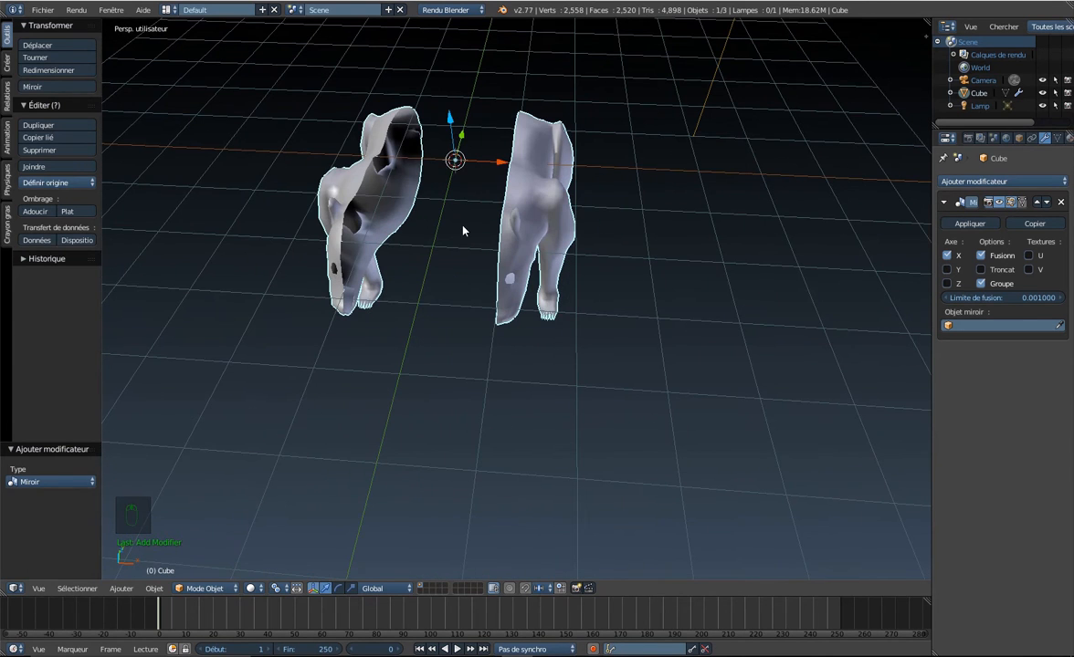
Enable clipping on the Mirror modifier and move the whole half mesh -1.004 along X to meet its mirrored half.
key(Tab)
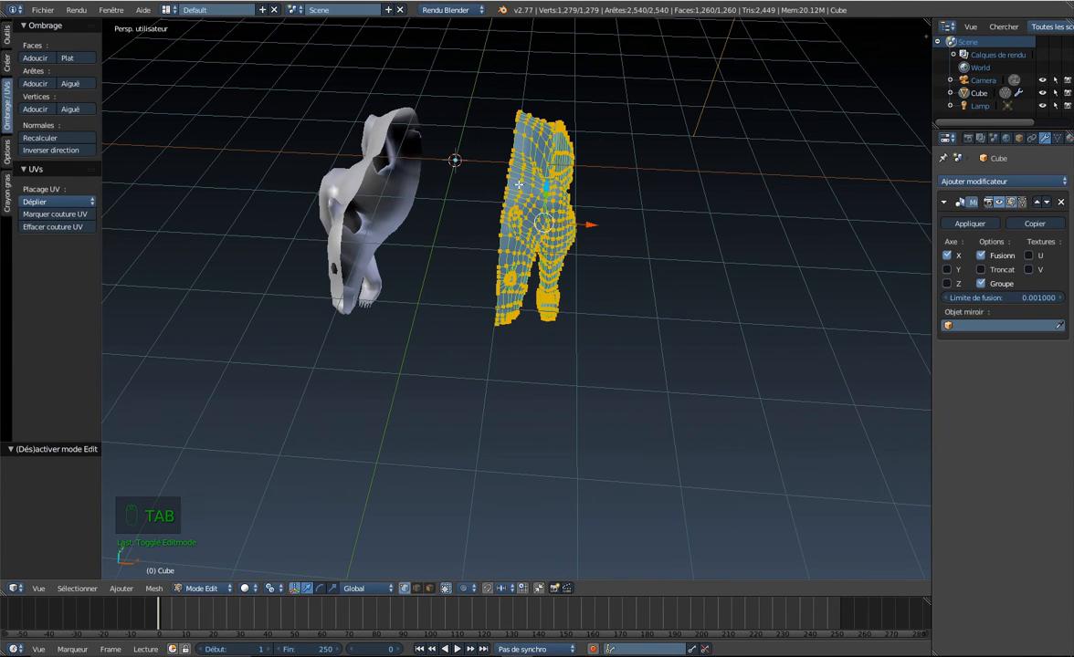
click(982, 271)
key(g)
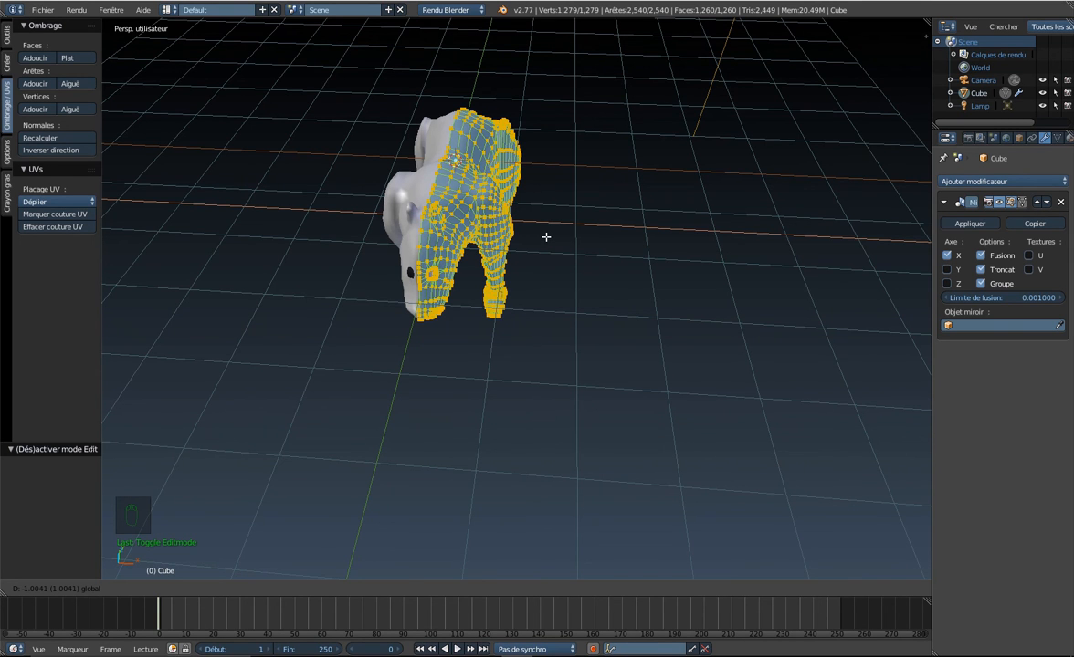
click(547, 236)
shift+middle_drag(388, 165, 426, 178)
scroll(322, 194, up, 3)
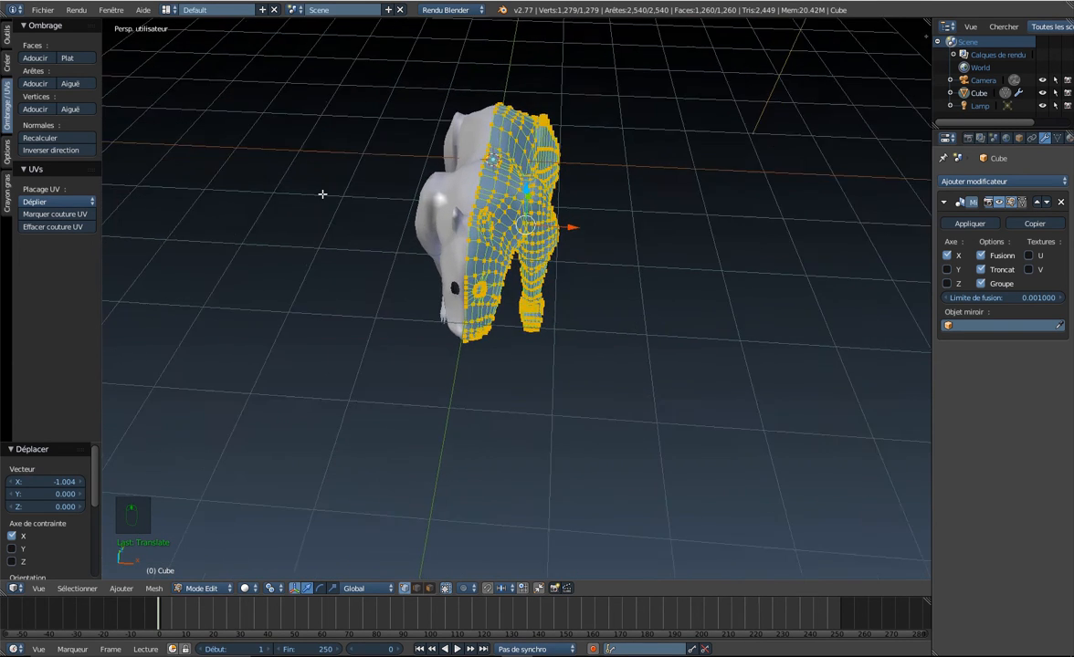
middle_drag(341, 202, 383, 228)
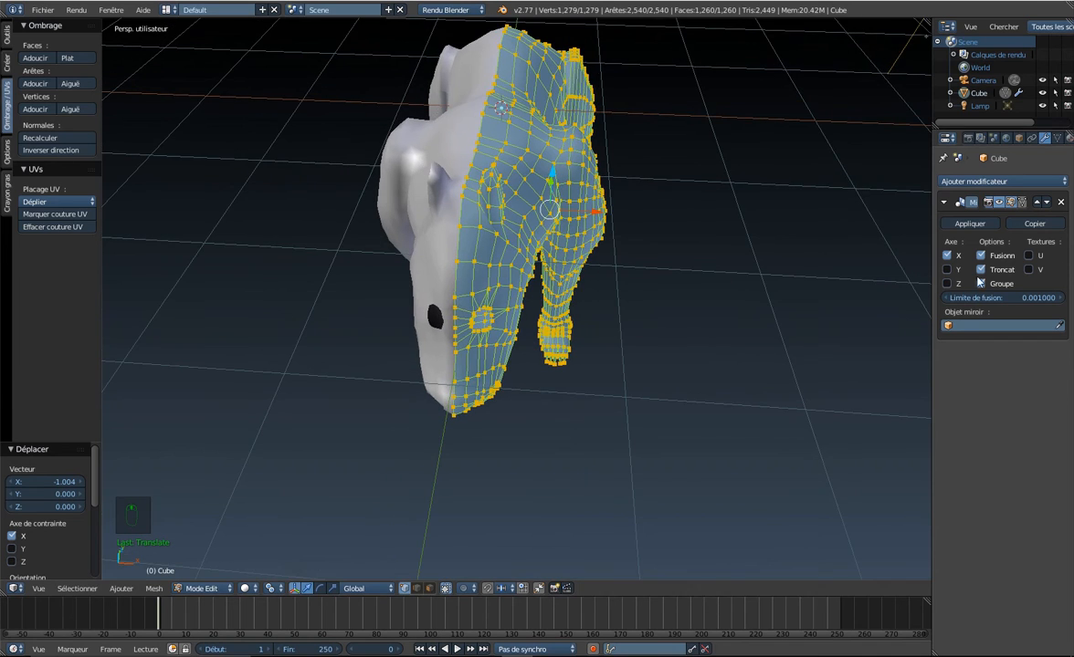
middle_drag(302, 187, 377, 186)
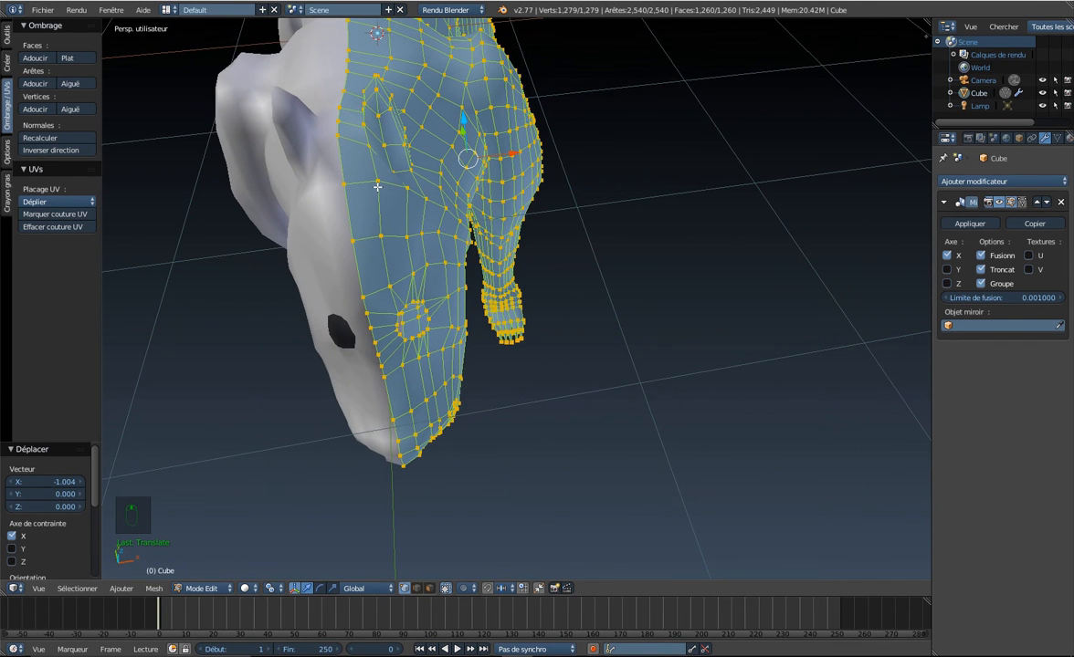
Try applying the Mirror modifier in object mode and check the full mesh by selecting a vertex on the head.
click(973, 224)
key(Tab)
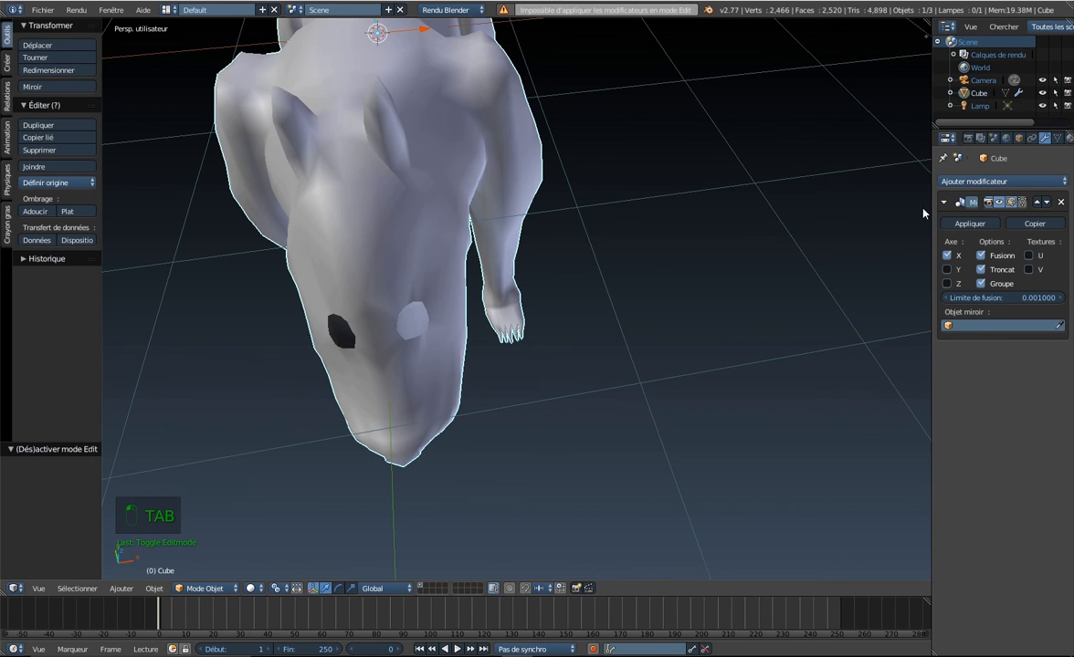
click(970, 224)
key(Tab)
middle_drag(339, 221, 336, 243)
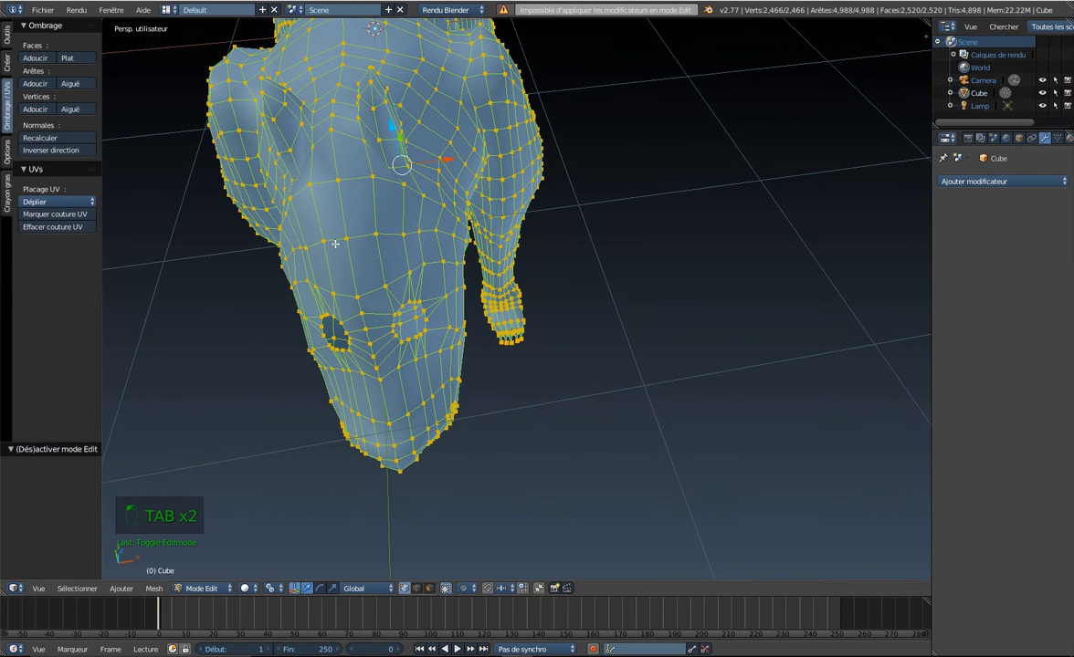
key(a)
click(345, 237)
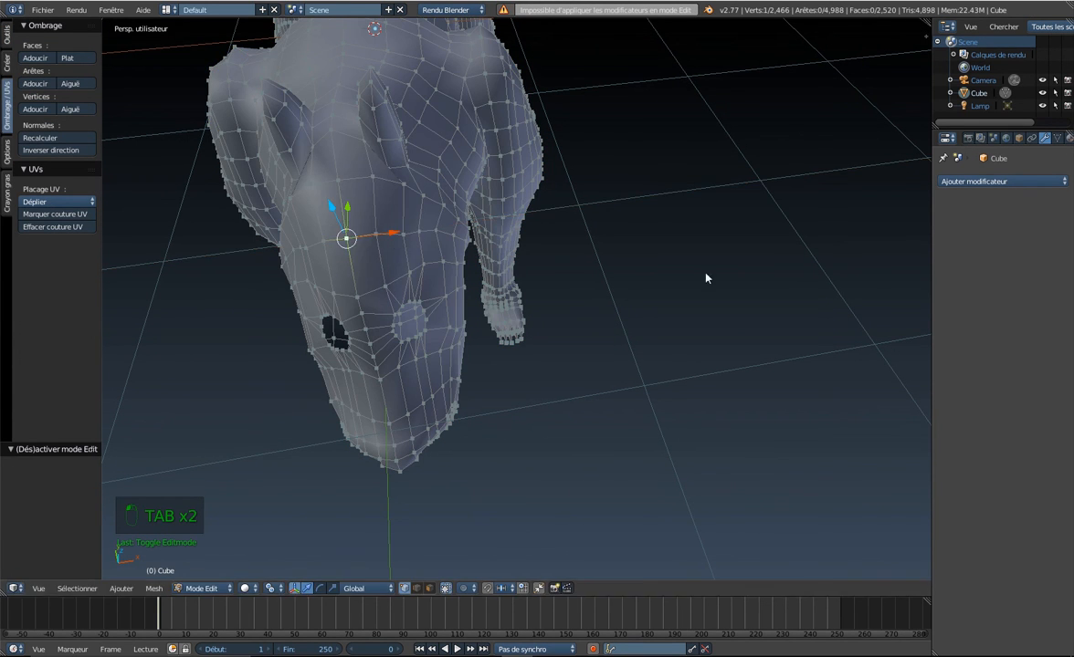
click(1050, 182)
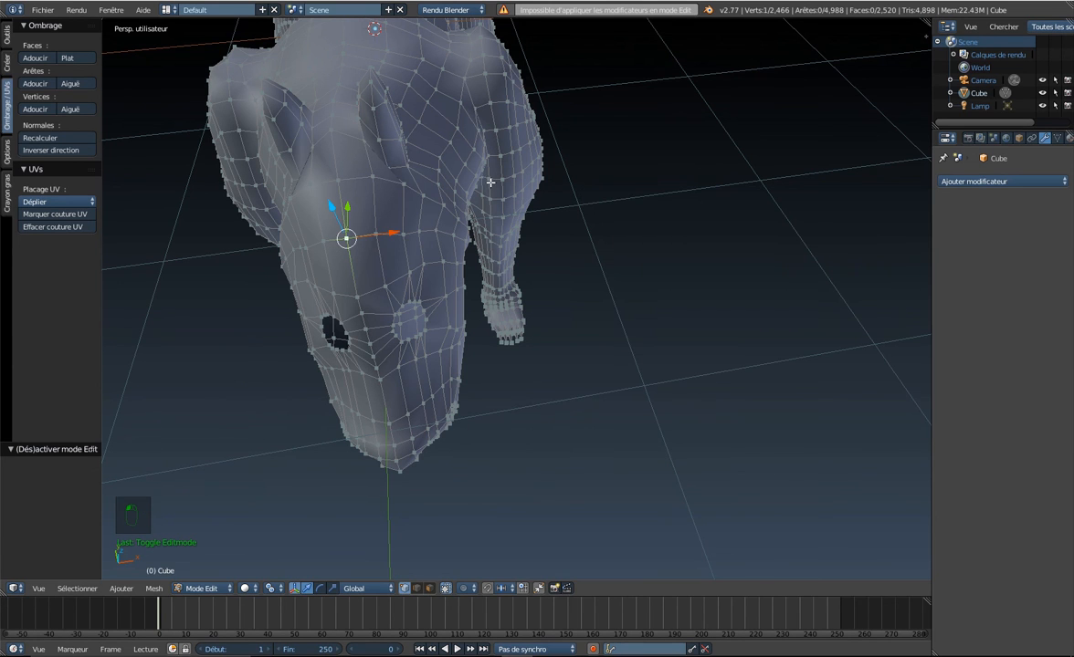
Undo the application of the Mirror modifier and return to editing the half mesh.
key(Tab)
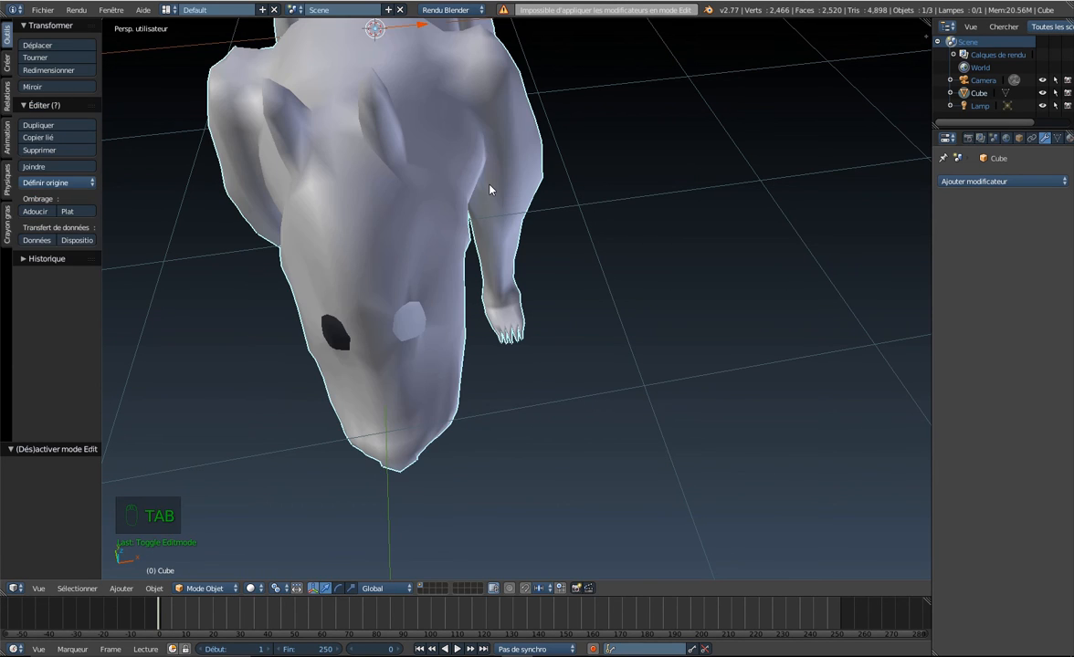
key(ctrl+z)
key(ctrl+z)
key(Tab)
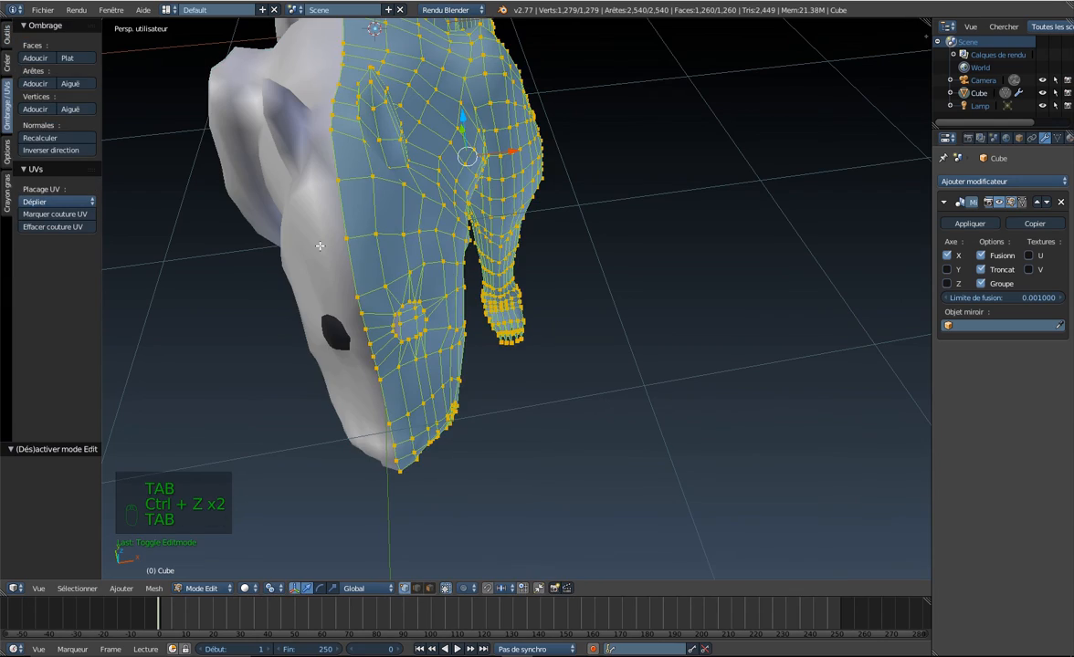
Examine the complete mirrored bear from several sides in object mode.
middle_drag(320, 243, 650, 118)
scroll(363, 181, down, 4)
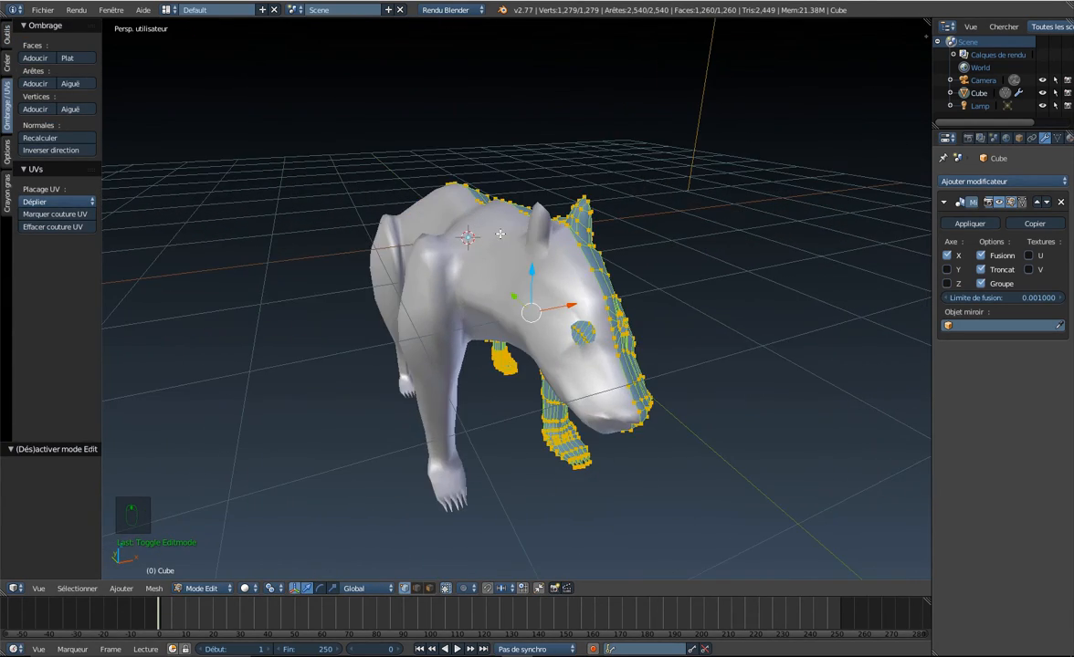
middle_drag(500, 233, 548, 298)
key(Tab)
key(KP_5)
key(KP_5)
middle_drag(628, 283, 419, 267)
Circle-select the vertices of the ear on the editable half of the head in edit mode.
key(Tab)
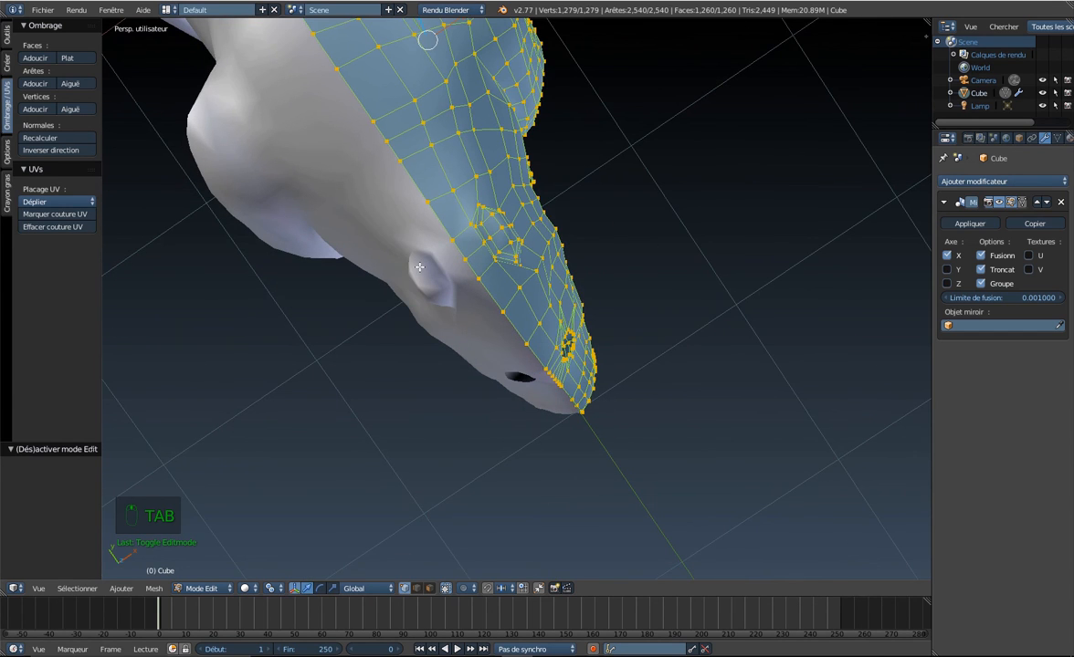
right_click(477, 205)
middle_drag(498, 227, 489, 230)
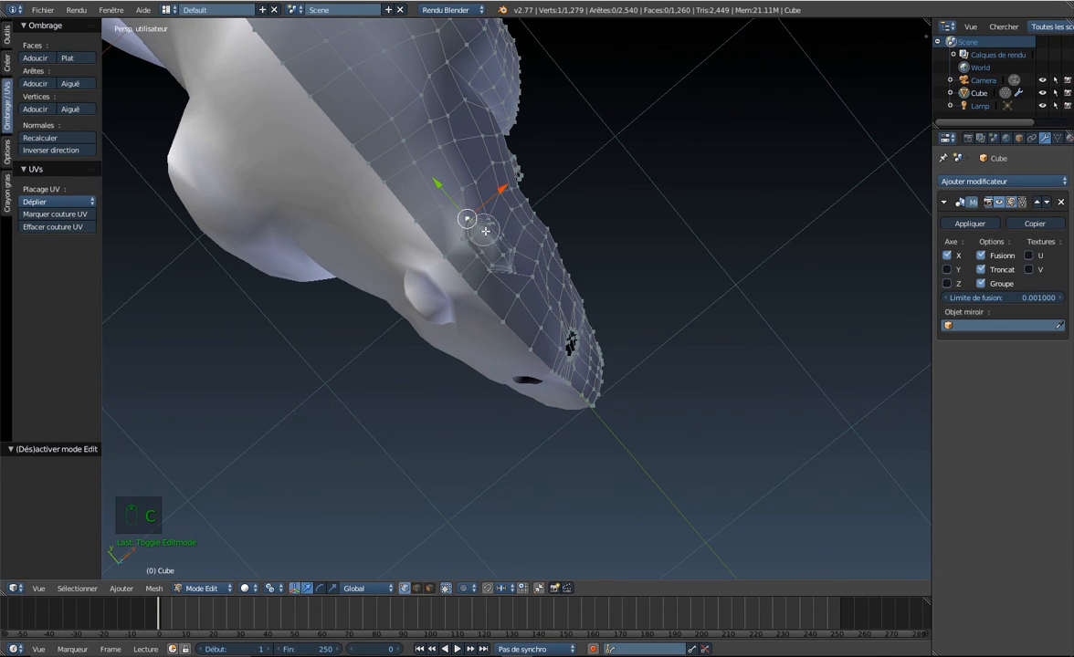
drag(485, 231, 491, 252)
right_click(491, 252)
mouse_move(491, 252)
middle_down()
mouse_move(487, 220)
mouse_move(599, 199)
mouse_move(633, 118)
middle_up()
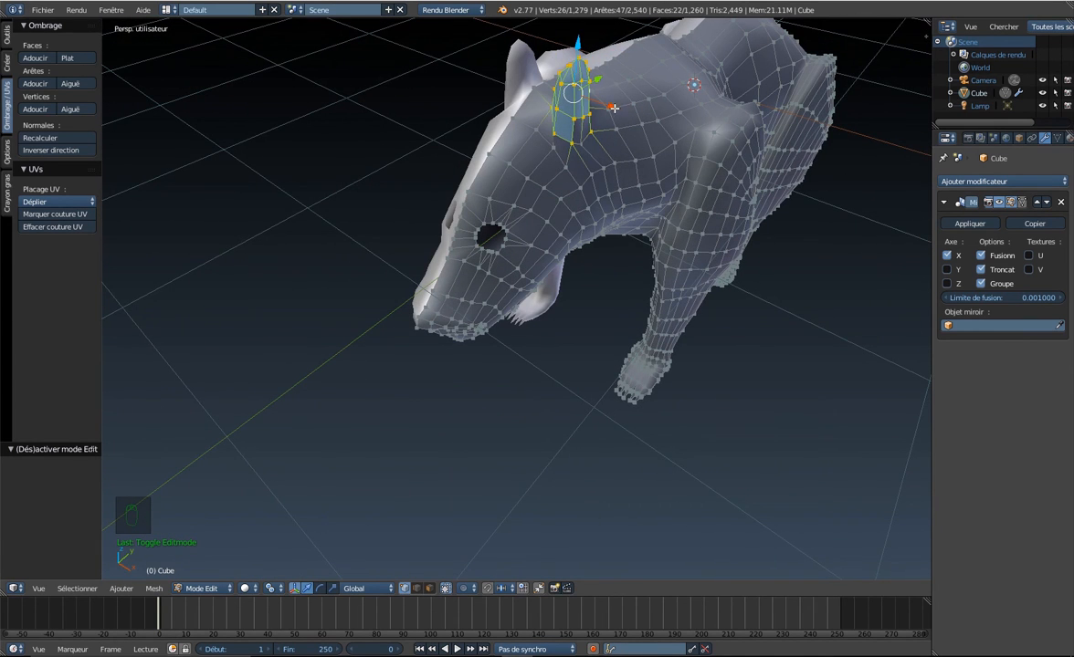
Rotate the selected ear slightly and move it outward along X by 0.028.
drag(618, 109, 626, 111)
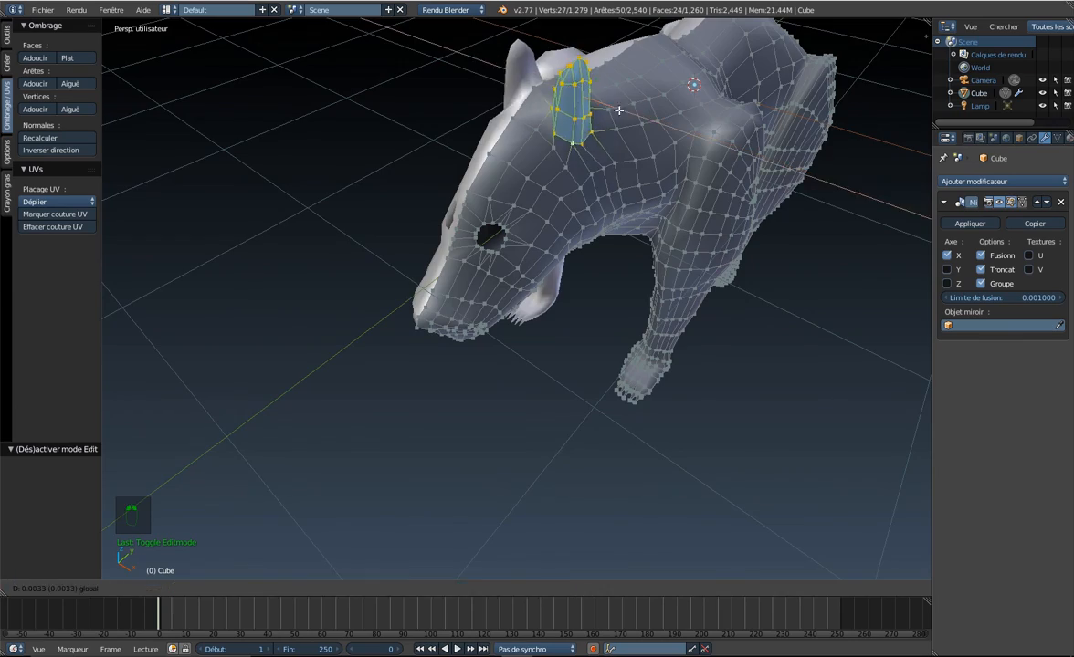
middle_drag(627, 110, 534, 275)
scroll(666, 236, up, 4)
key(r)
drag(530, 276, 546, 281)
middle_drag(546, 282, 626, 223)
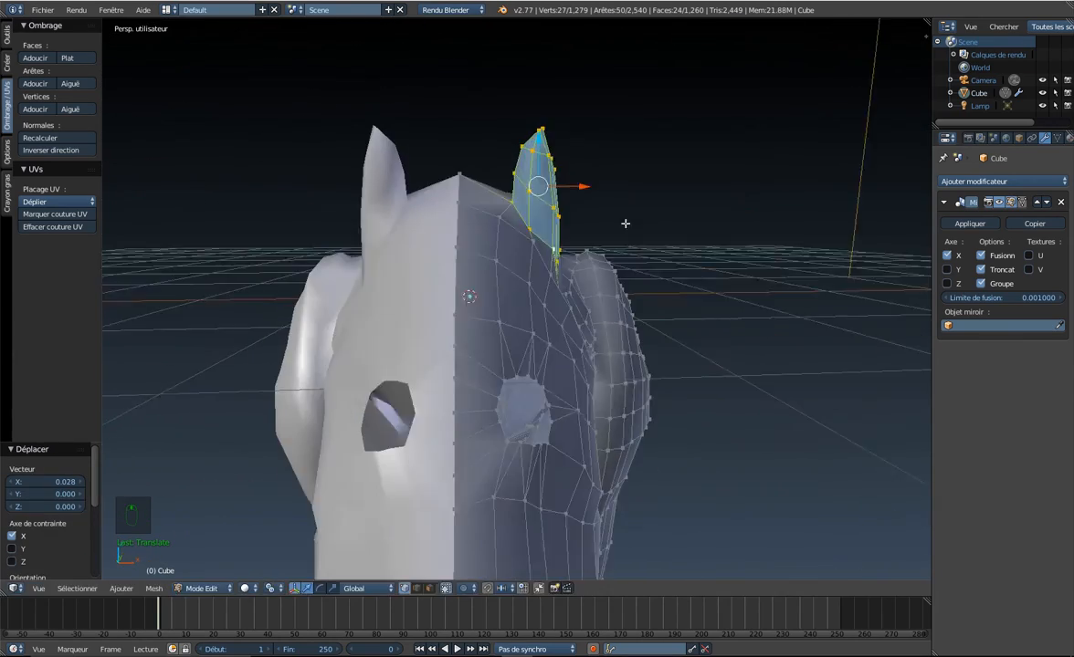
Reshape the ear's base by moving single vertices, including one 0.025 up along Z.
right_click(511, 212)
drag(514, 159, 515, 172)
middle_drag(516, 171, 581, 222)
drag(581, 222, 598, 222)
middle_drag(598, 222, 456, 264)
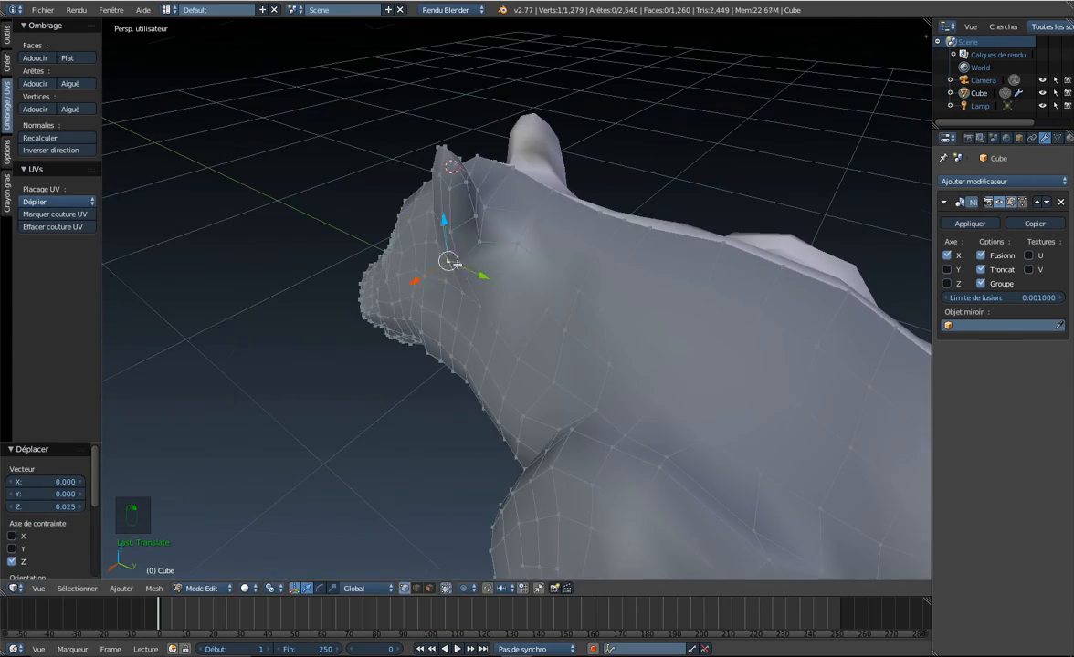
Raise a vertex behind the ear, move an outer ear base vertex 0.040 along X, and check the head's shape.
right_click(480, 249)
drag(476, 209, 476, 181)
middle_drag(476, 184, 576, 237)
drag(494, 293, 491, 306)
middle_drag(491, 306, 625, 319)
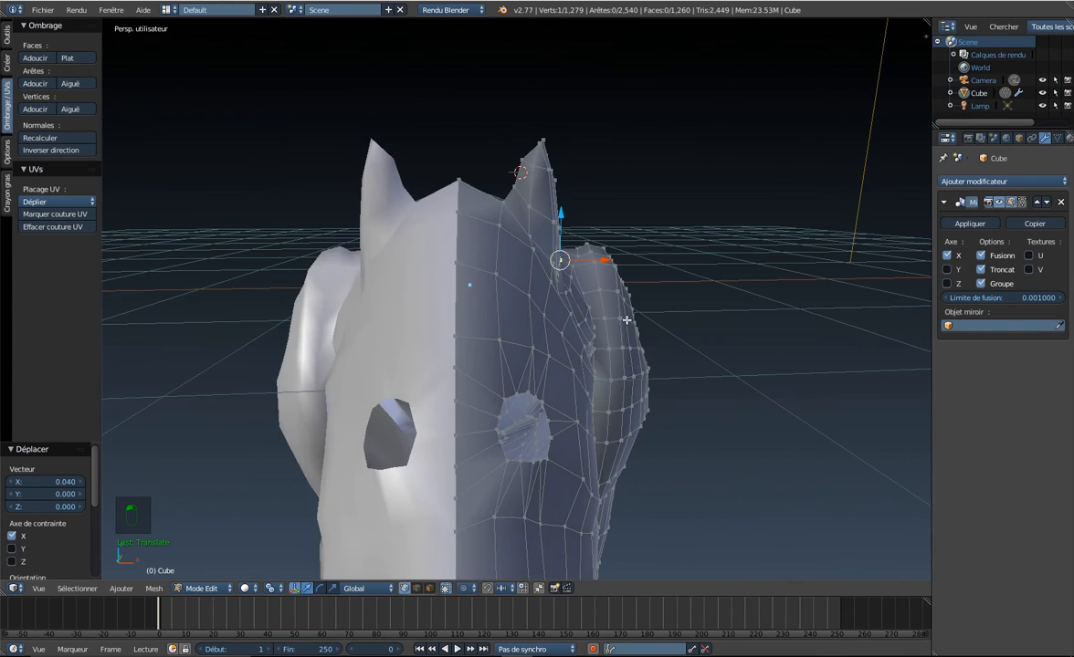
scroll(627, 321, down, 5)
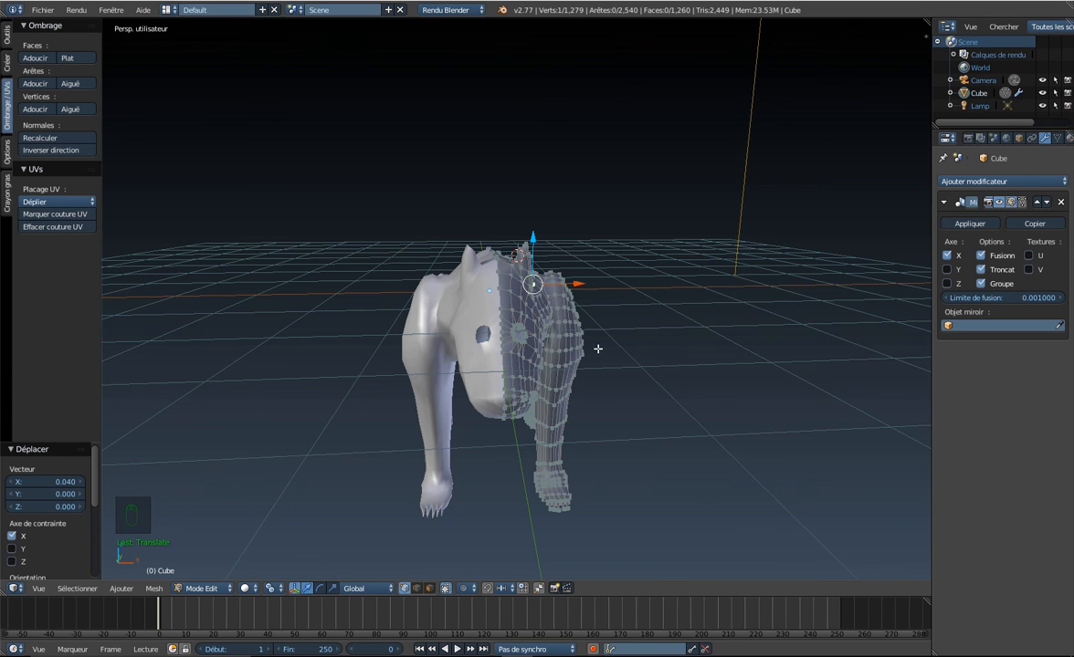
middle_drag(598, 349, 716, 383)
middle_drag(524, 279, 599, 389)
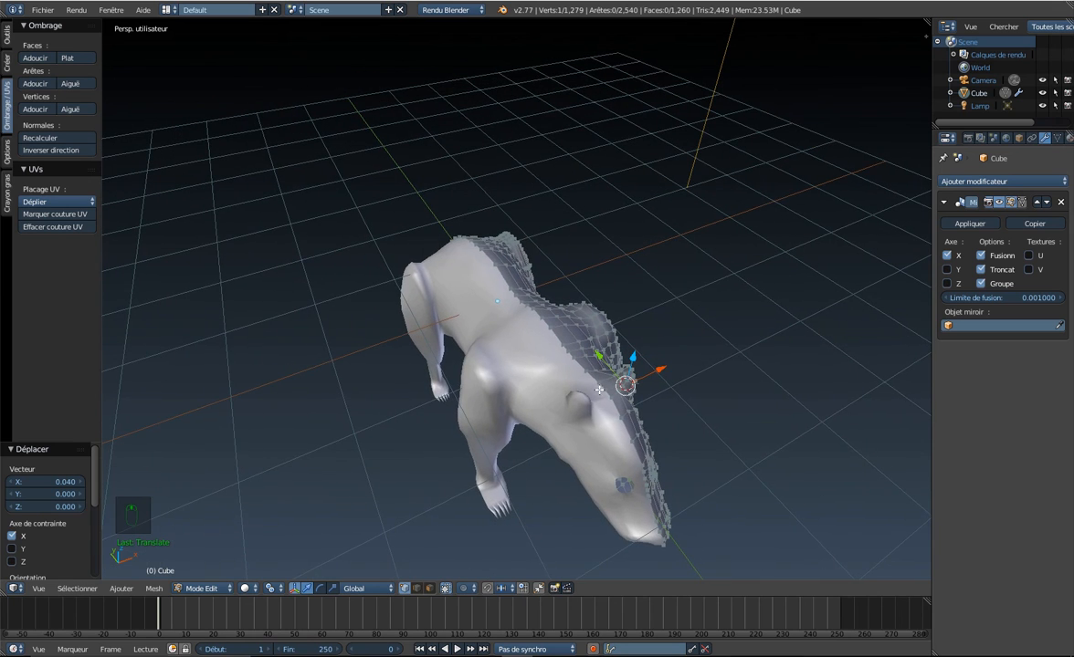